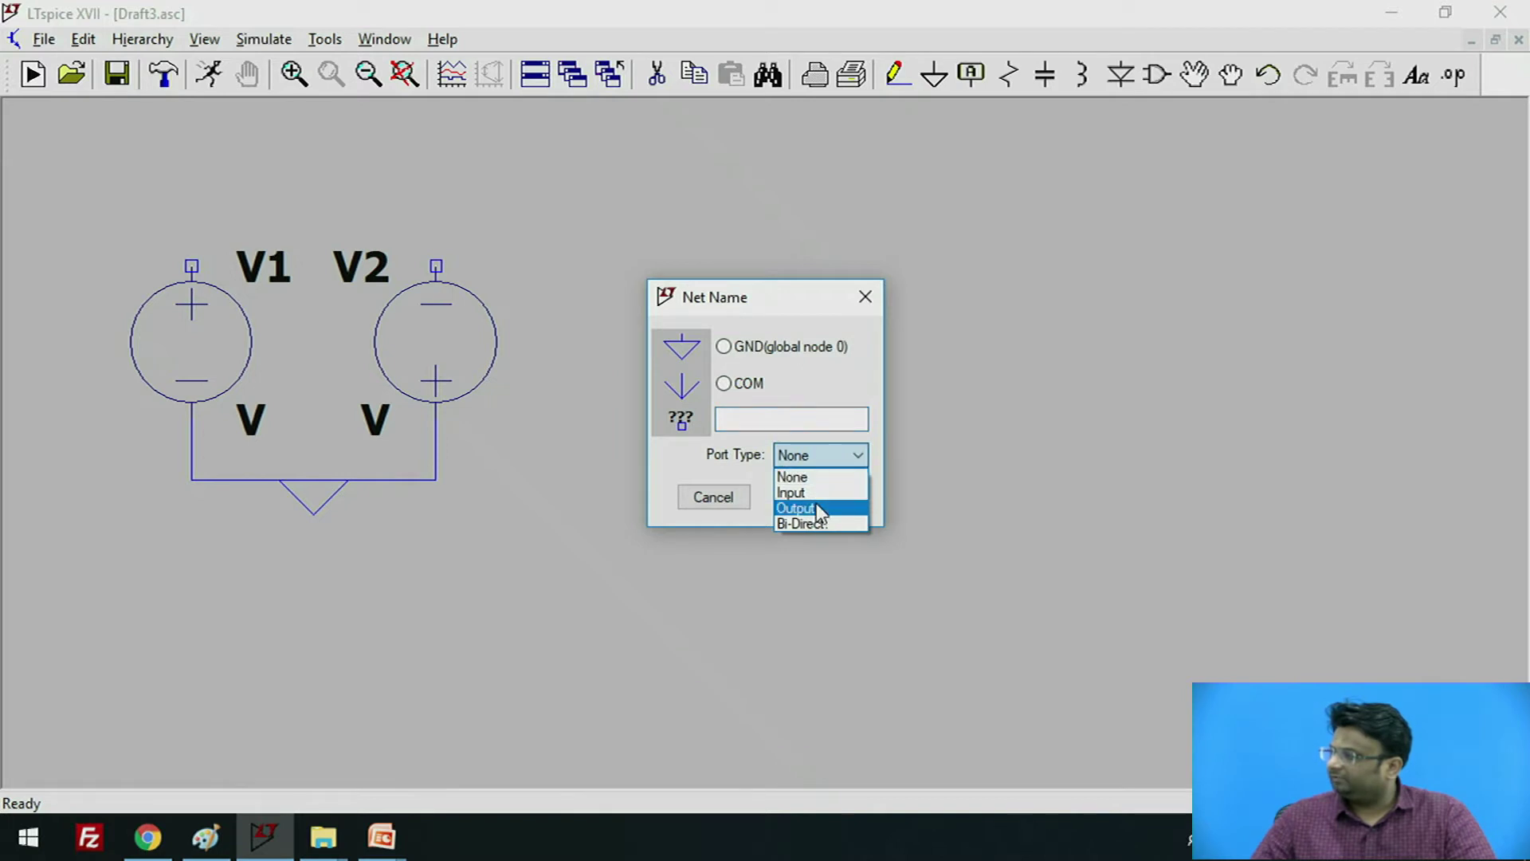
# Attach an output port labelled V+ to the positive terminal of source V1, pointing upward
pyautogui.click(816, 505)
pyautogui.click(764, 423)
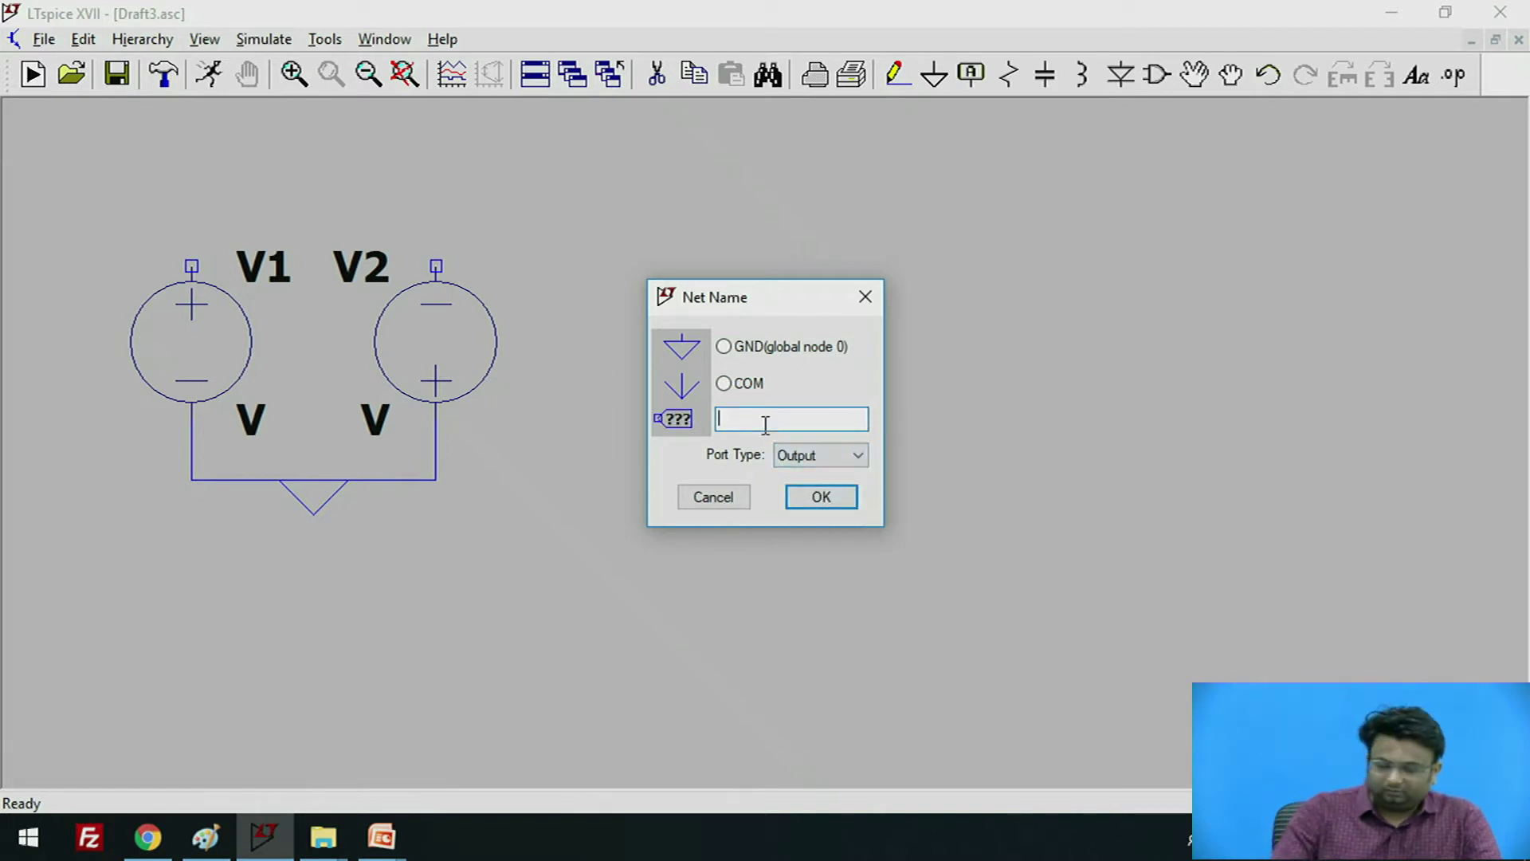
pyautogui.write('V')
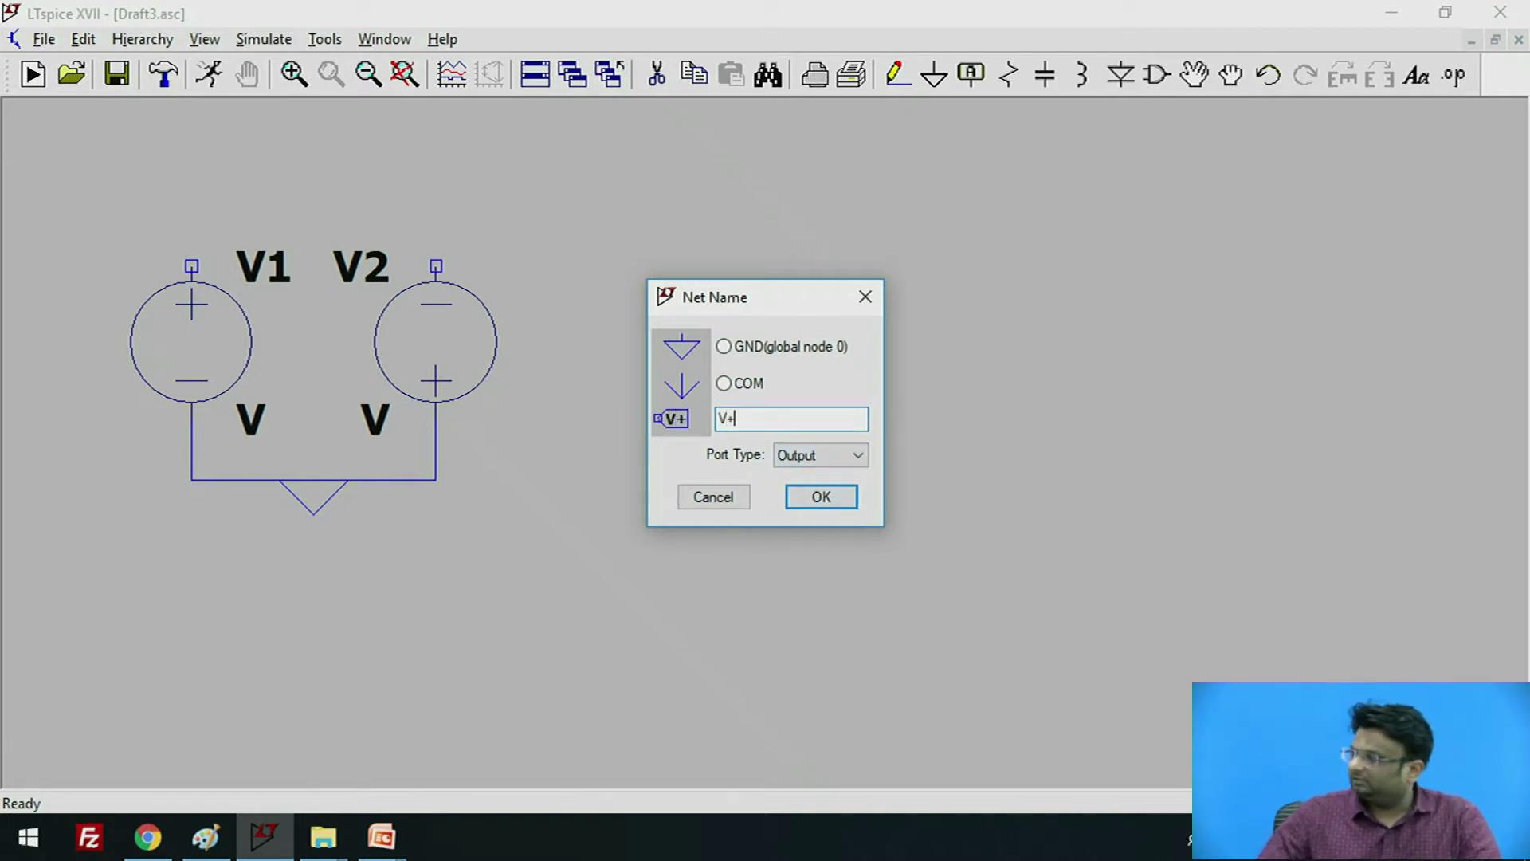
pyautogui.write('+')
pyautogui.click(820, 498)
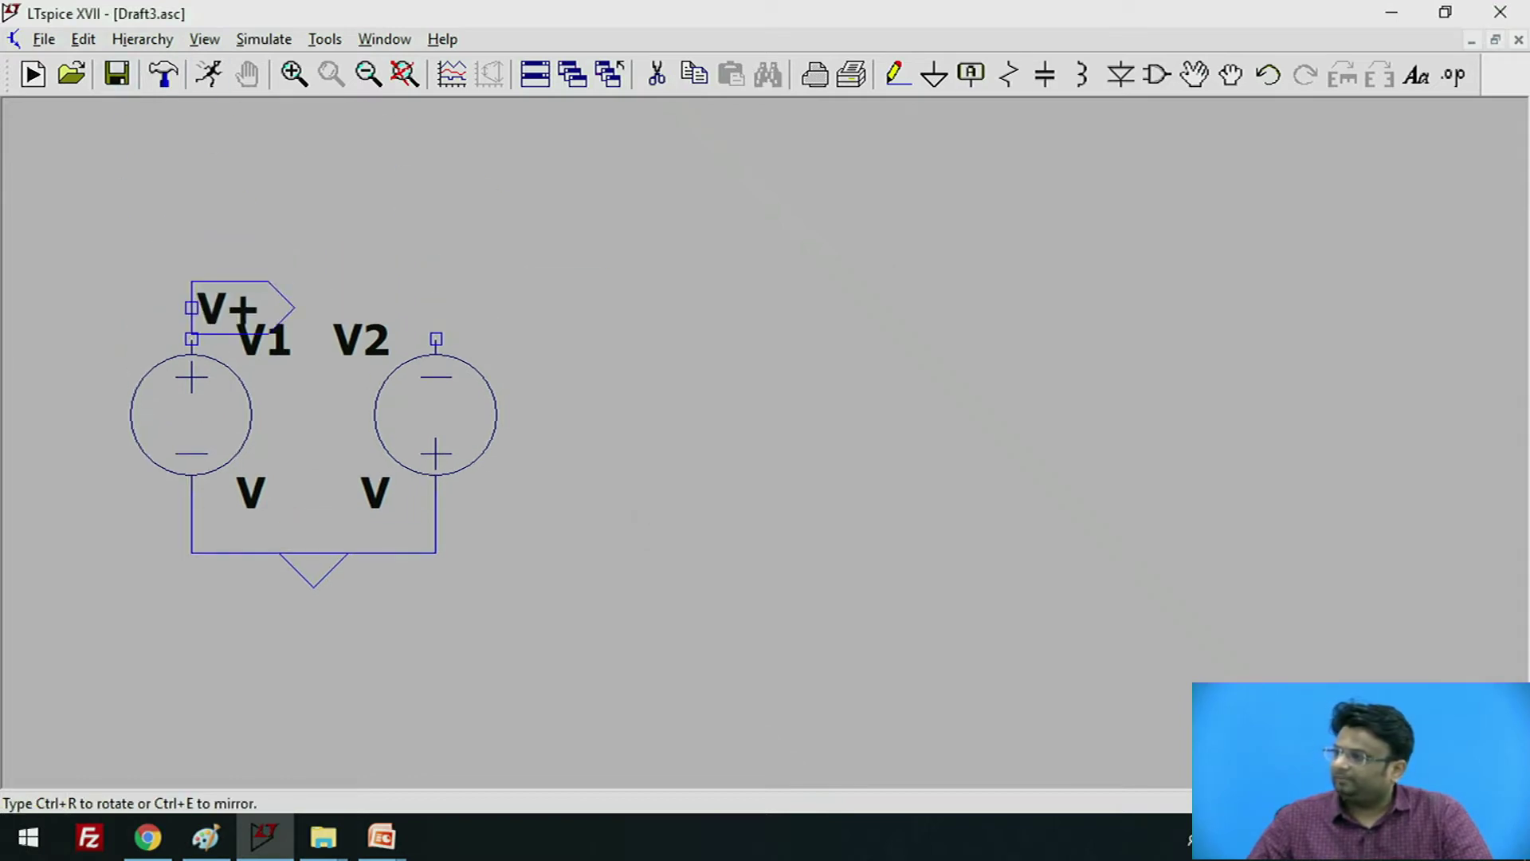
pyautogui.click(191, 338)
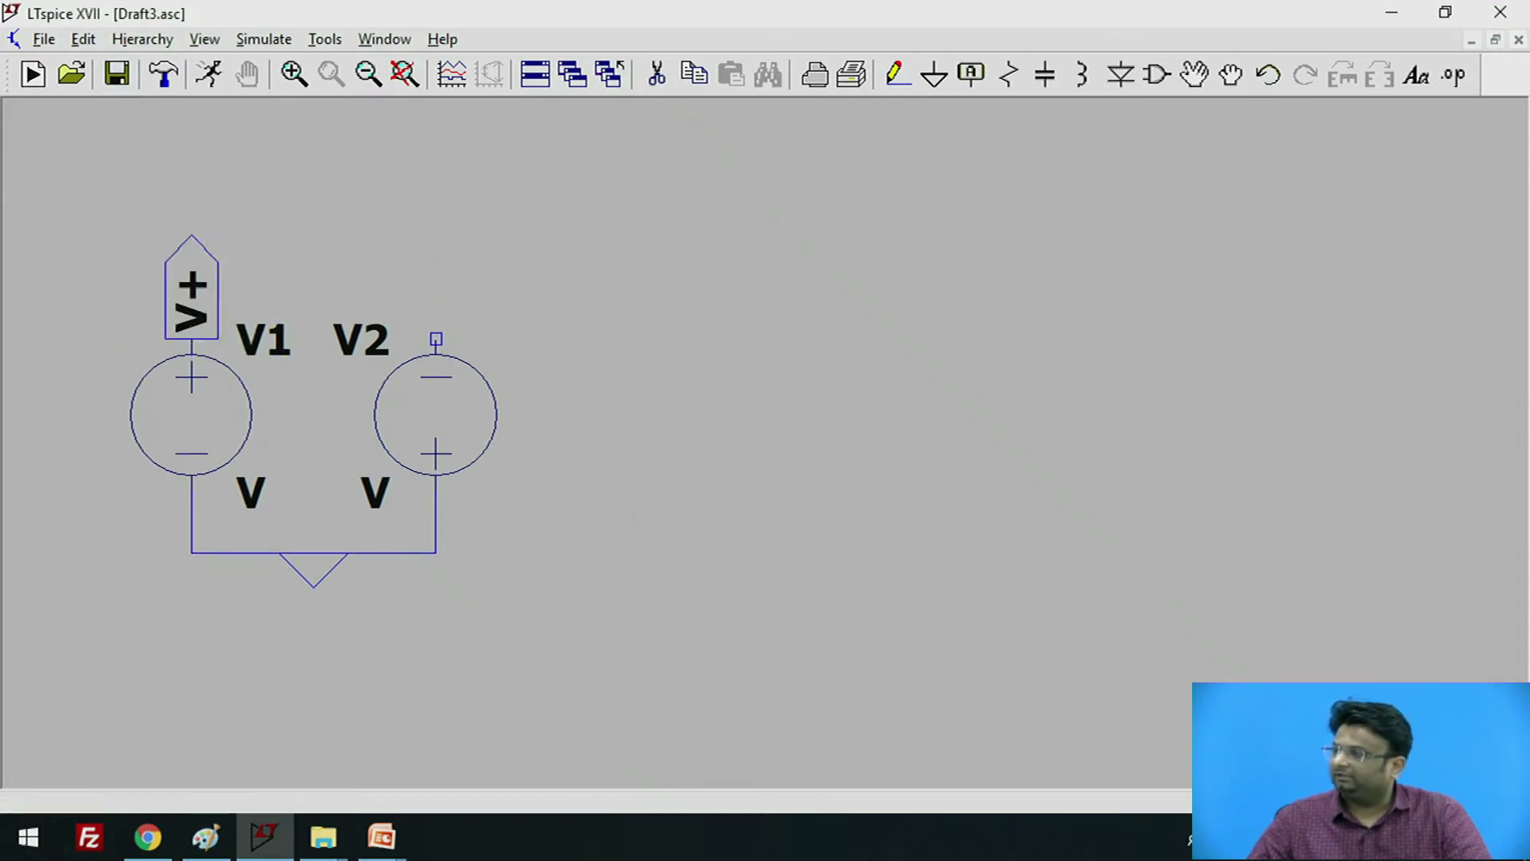
pyautogui.press('Escape')
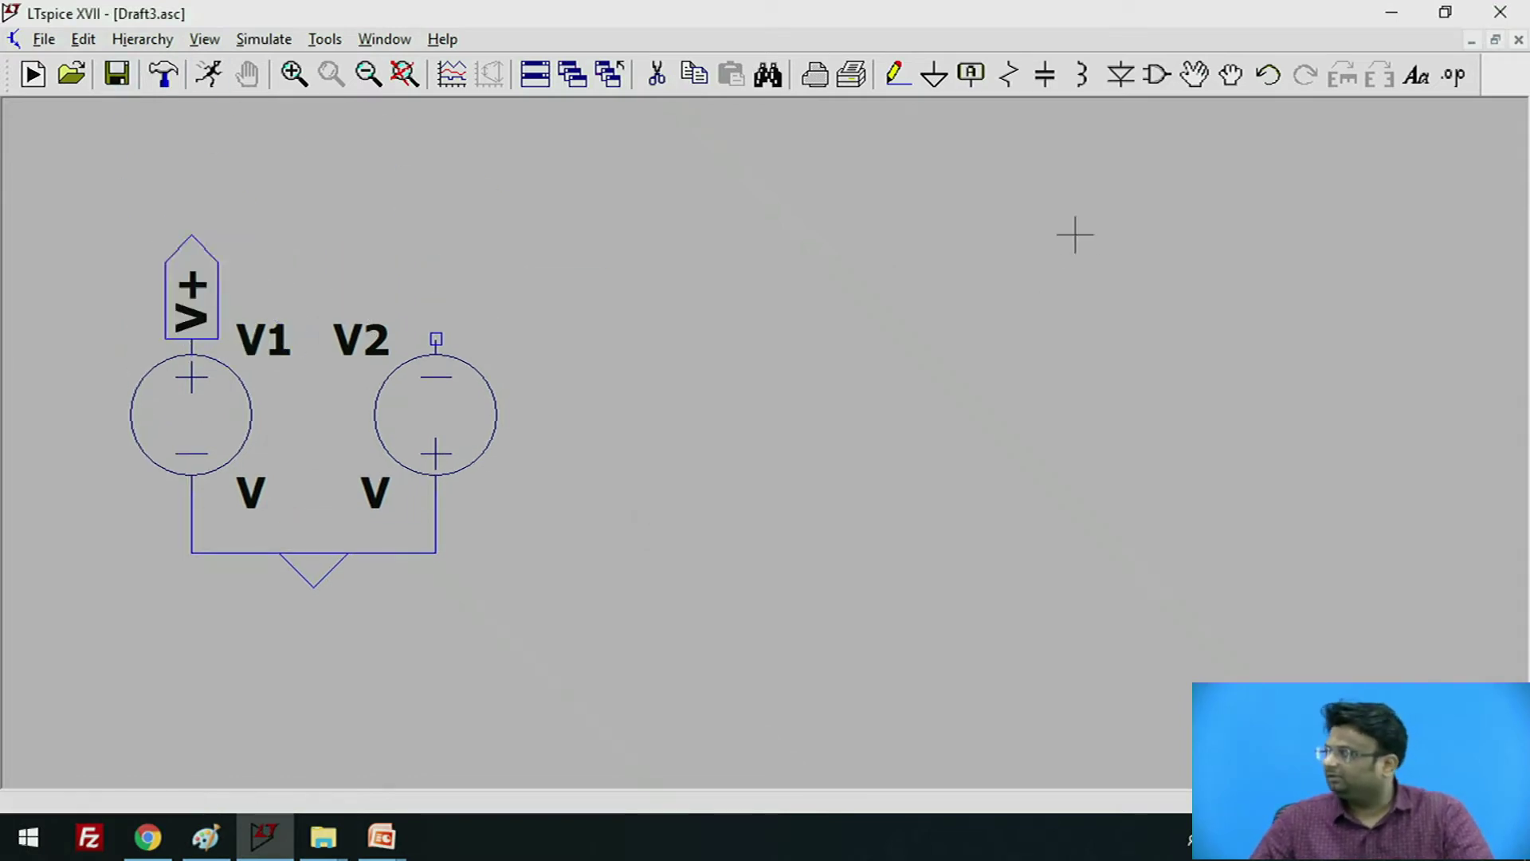
# Attach an output port labelled V- to the negative terminal of source V2, pointing upward
pyautogui.click(971, 74)
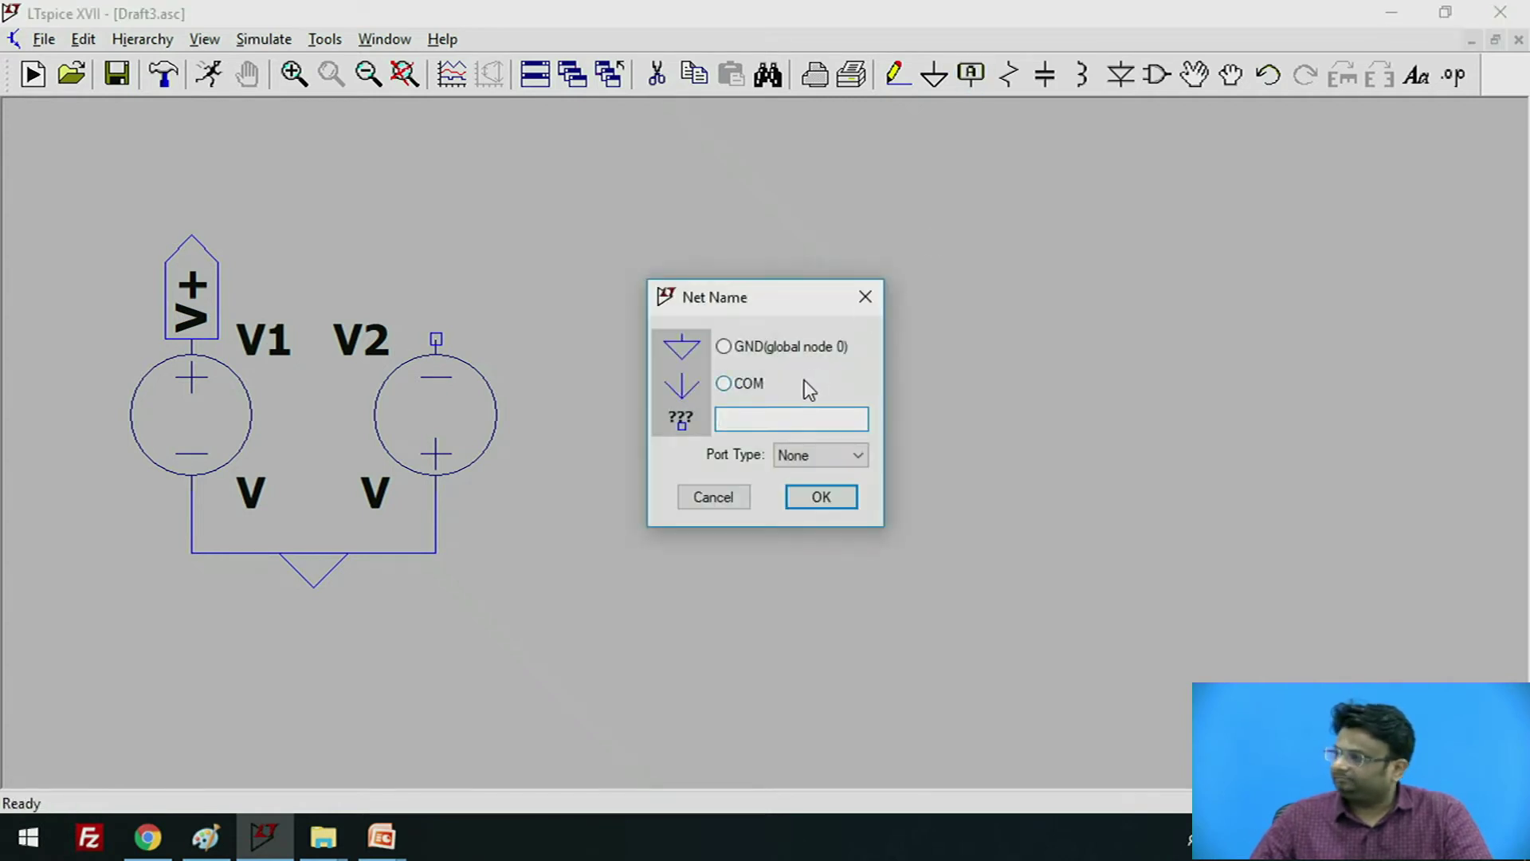
pyautogui.write('V-')
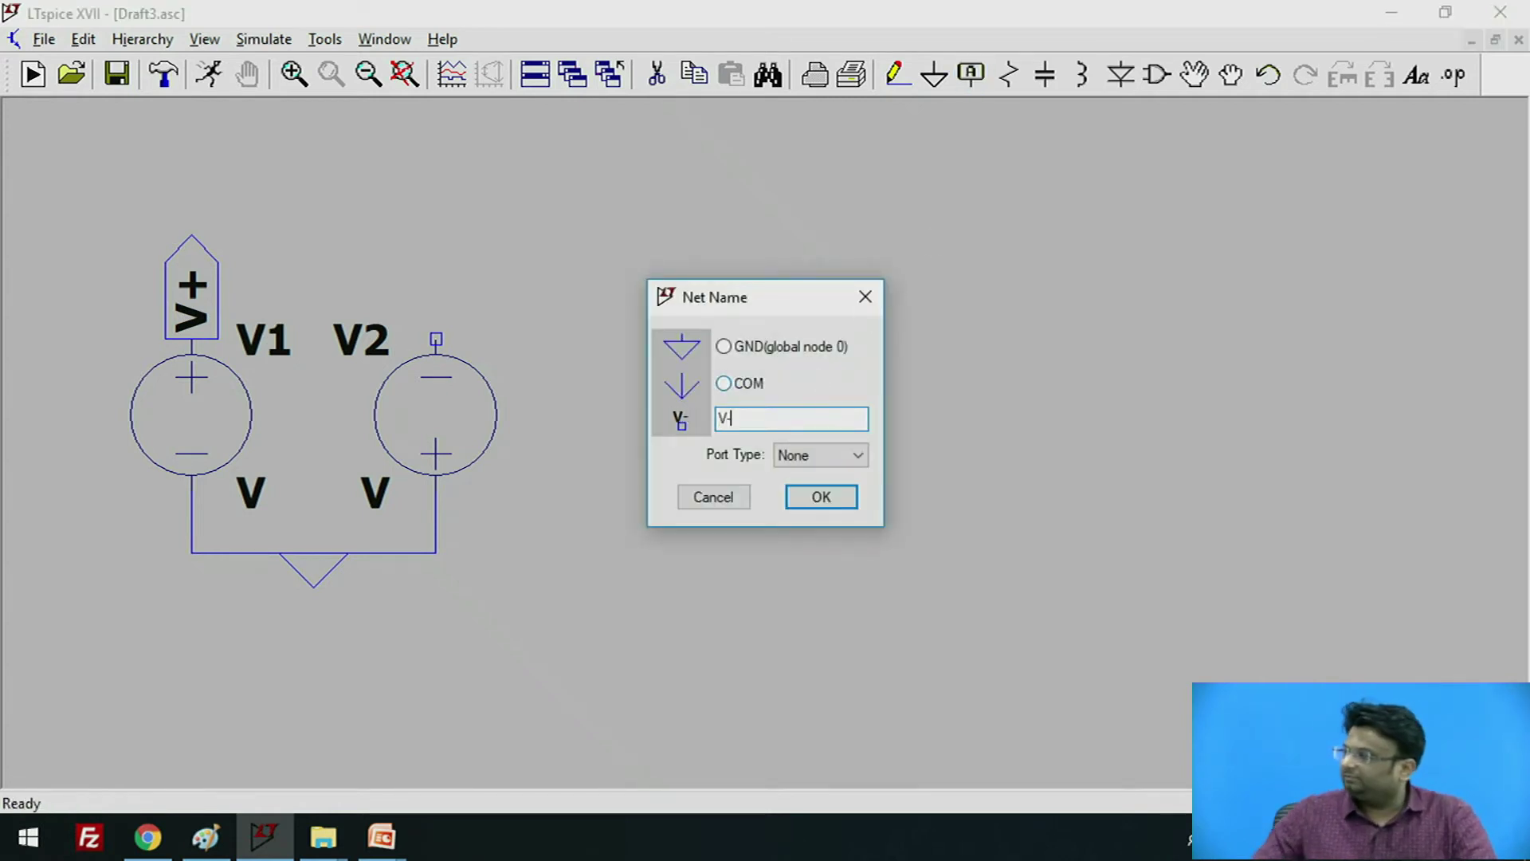
pyautogui.click(854, 457)
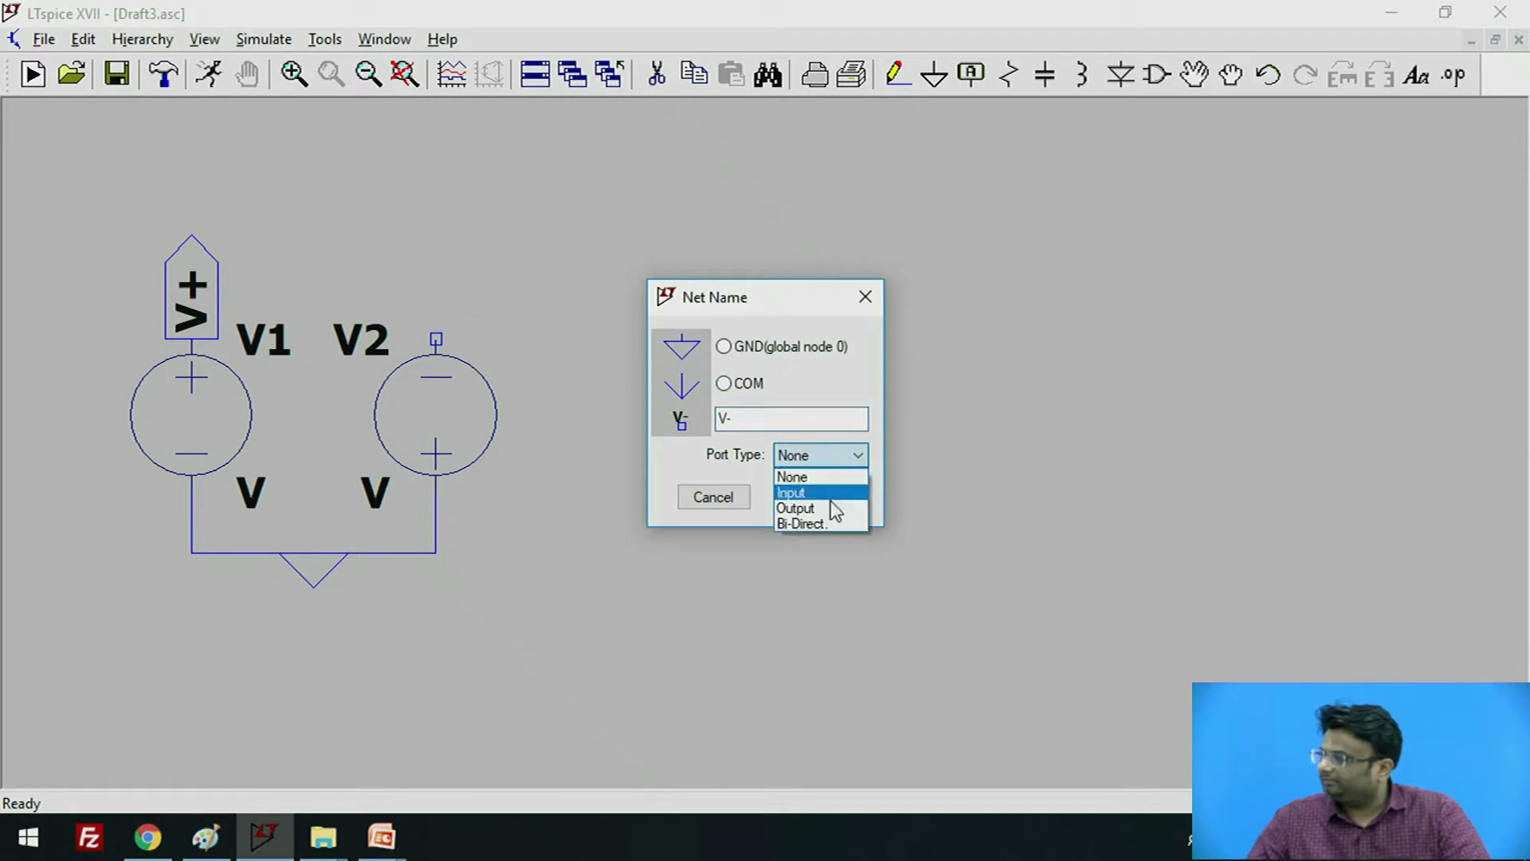
pyautogui.click(832, 509)
pyautogui.click(828, 498)
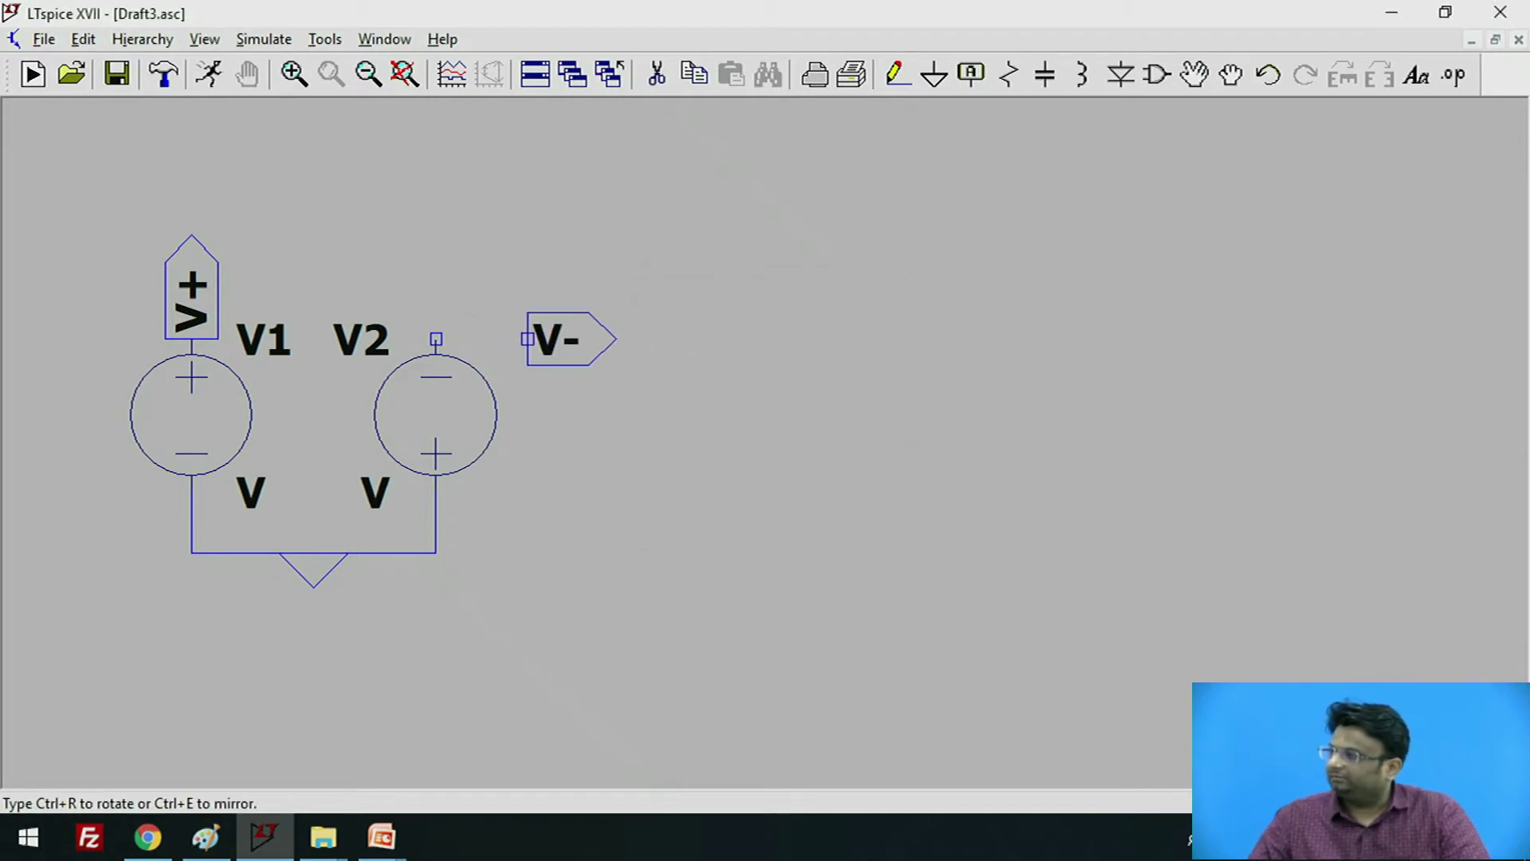
pyautogui.click(436, 339)
pyautogui.press('Escape')
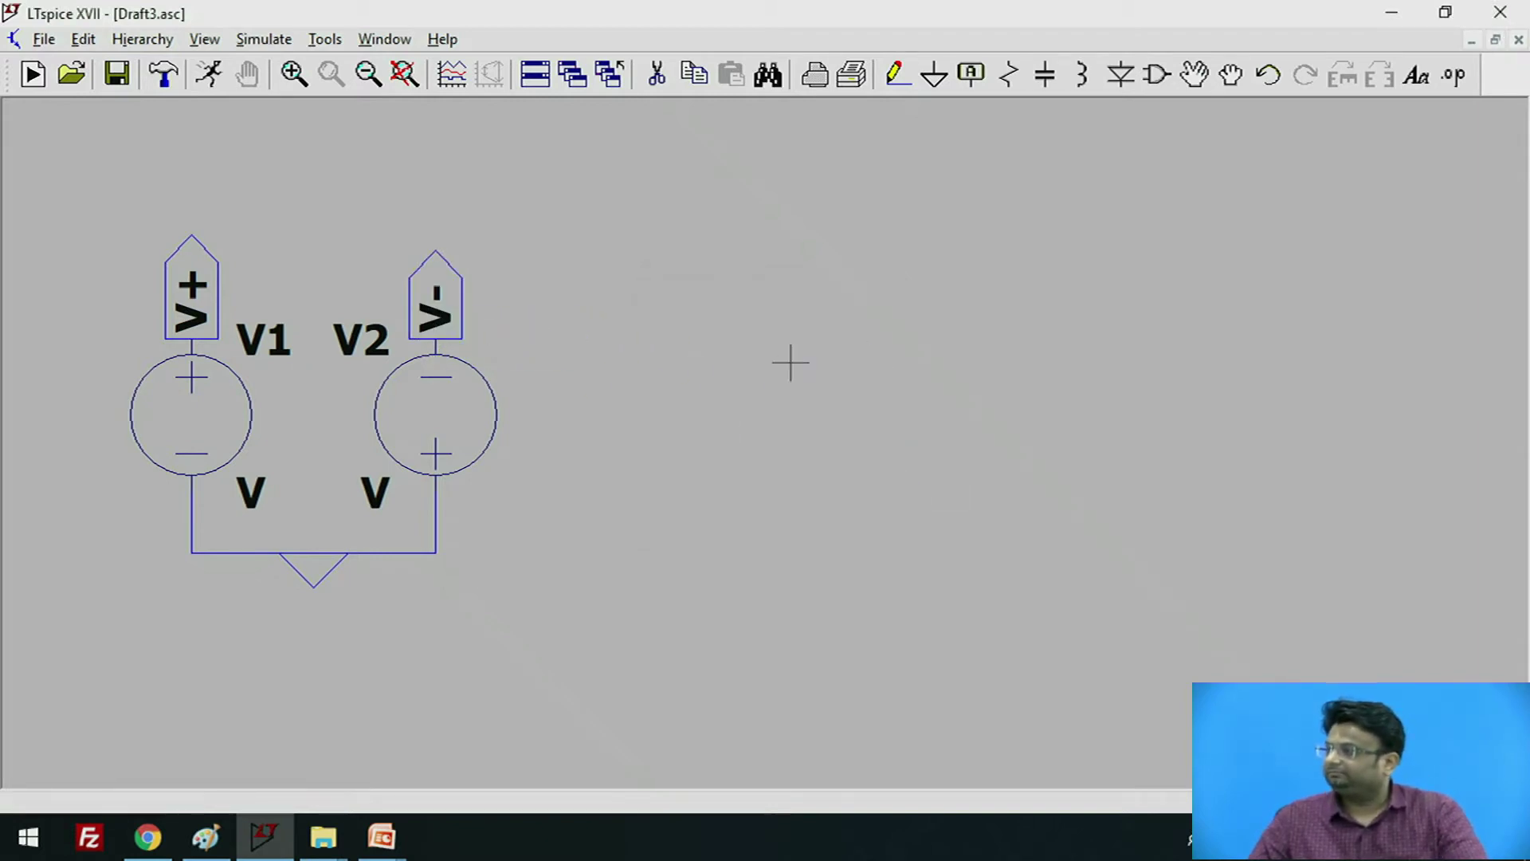
# Set the DC value of both voltage sources V1 and V2 to 12v
pyautogui.rightClick(225, 413)
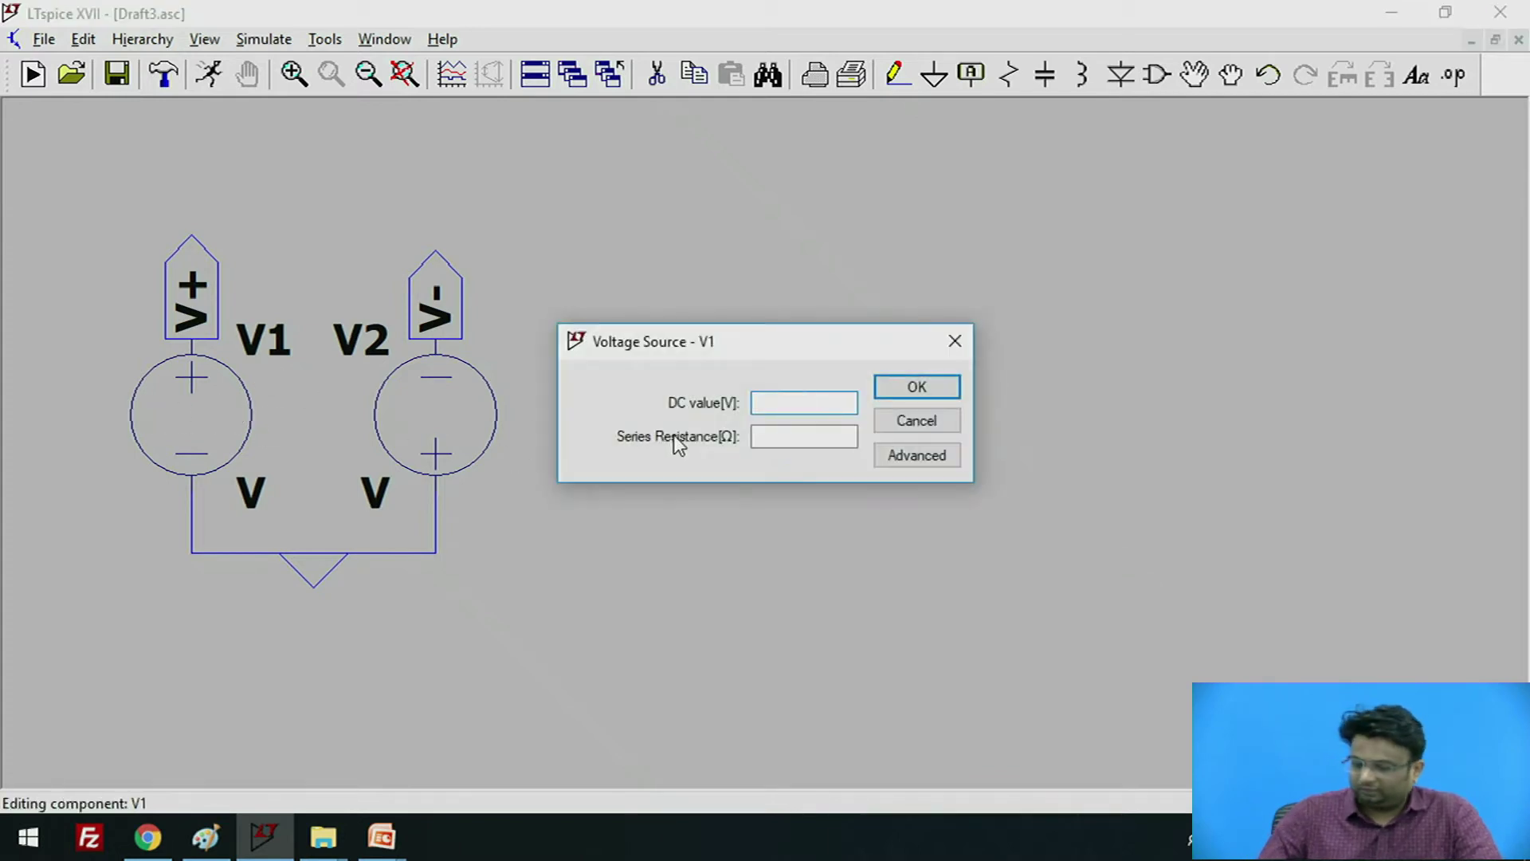
pyautogui.press('Return')
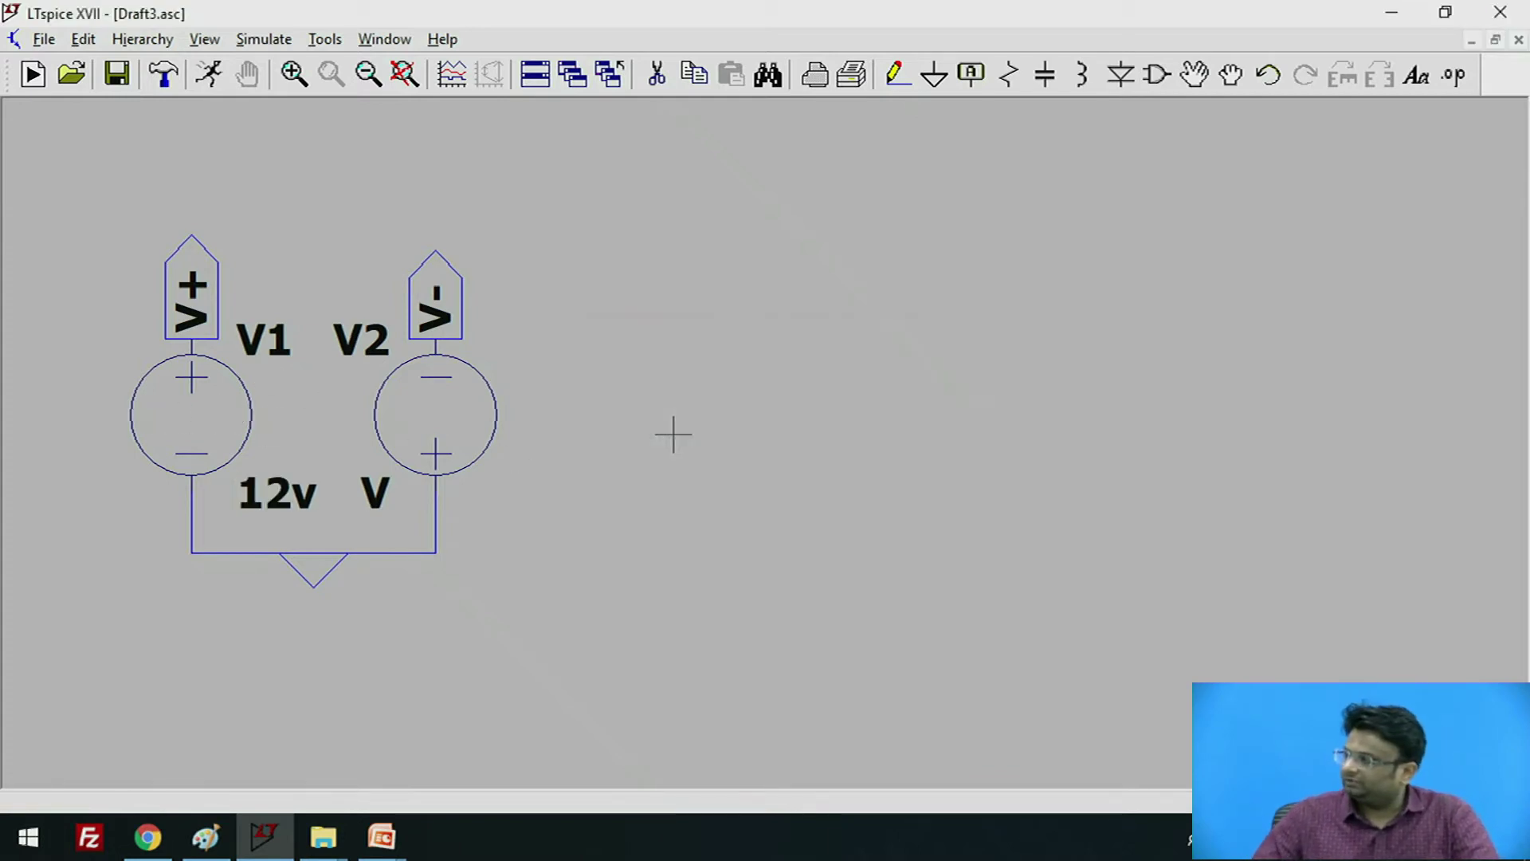
pyautogui.rightClick(454, 423)
pyautogui.write('12v')
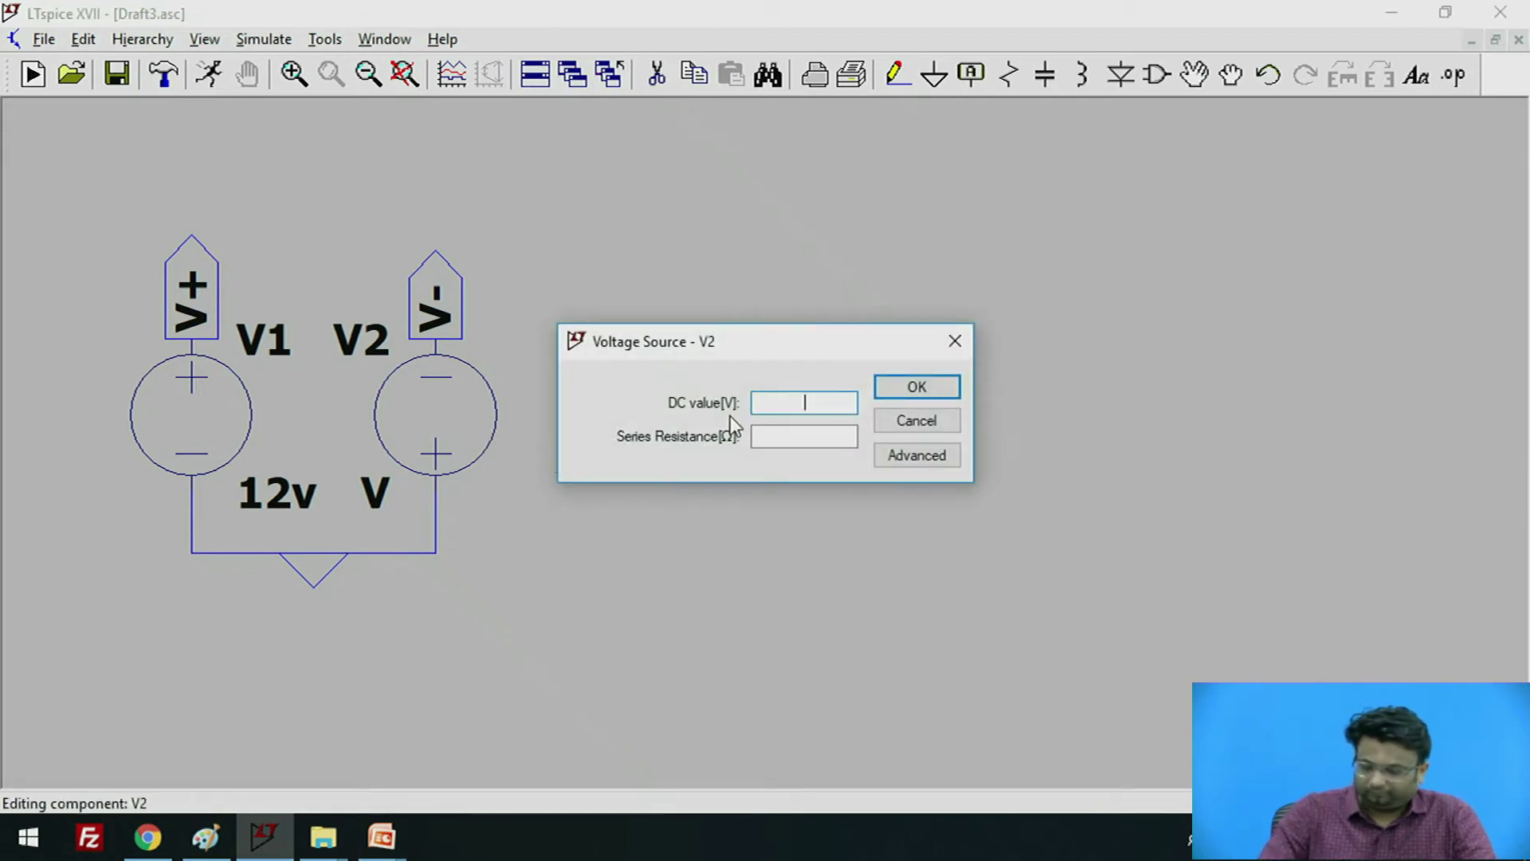
pyautogui.press('Return')
# Place one opamp2 symbol from the Opamps library in the empty area below and to the right of the voltage sources
pyautogui.scroll(-3, 1076, 112)
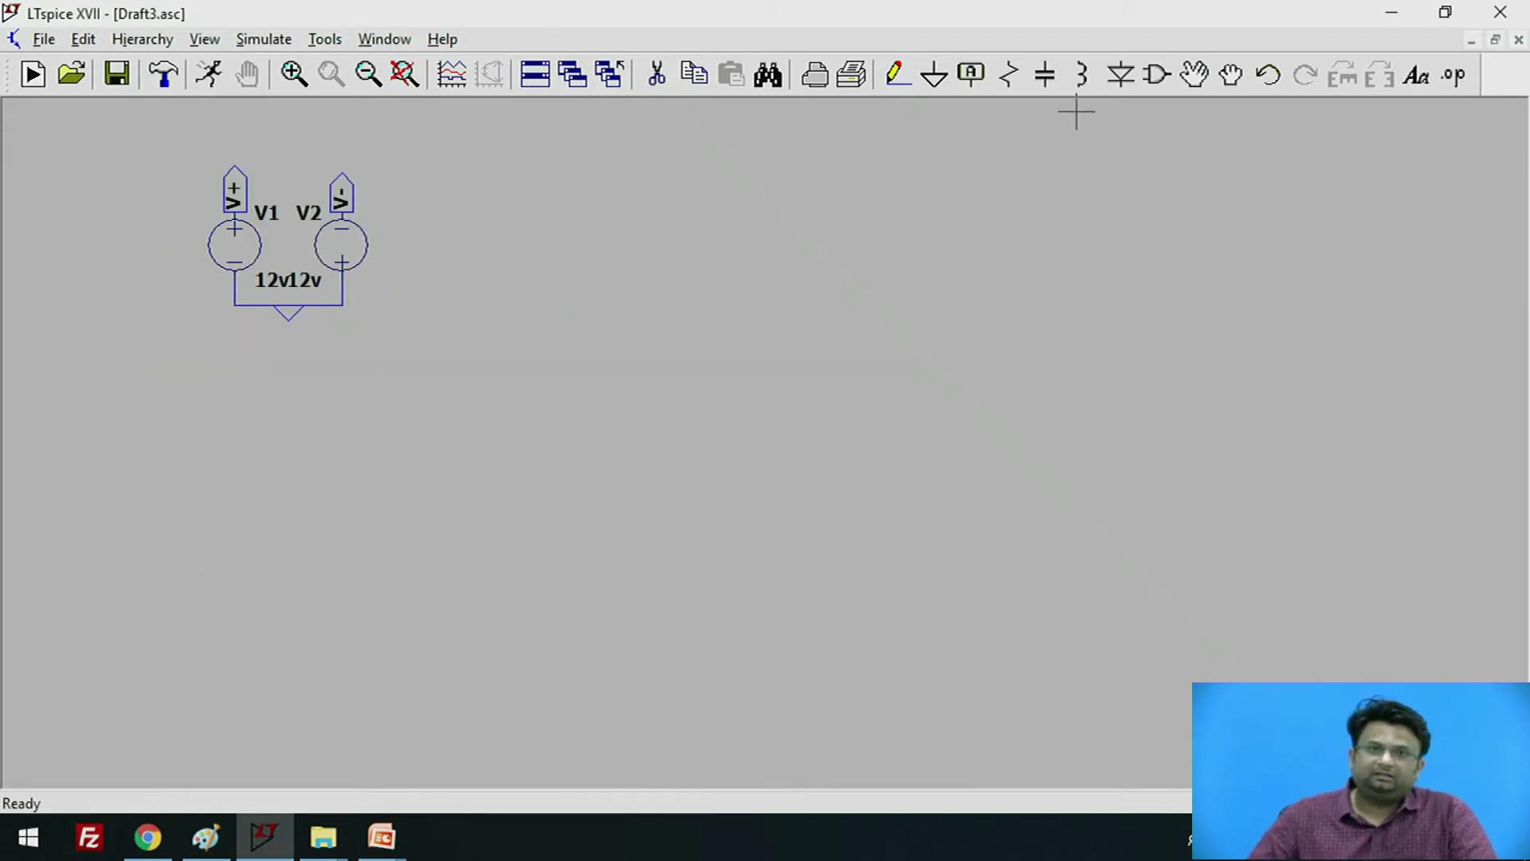
pyautogui.click(1156, 76)
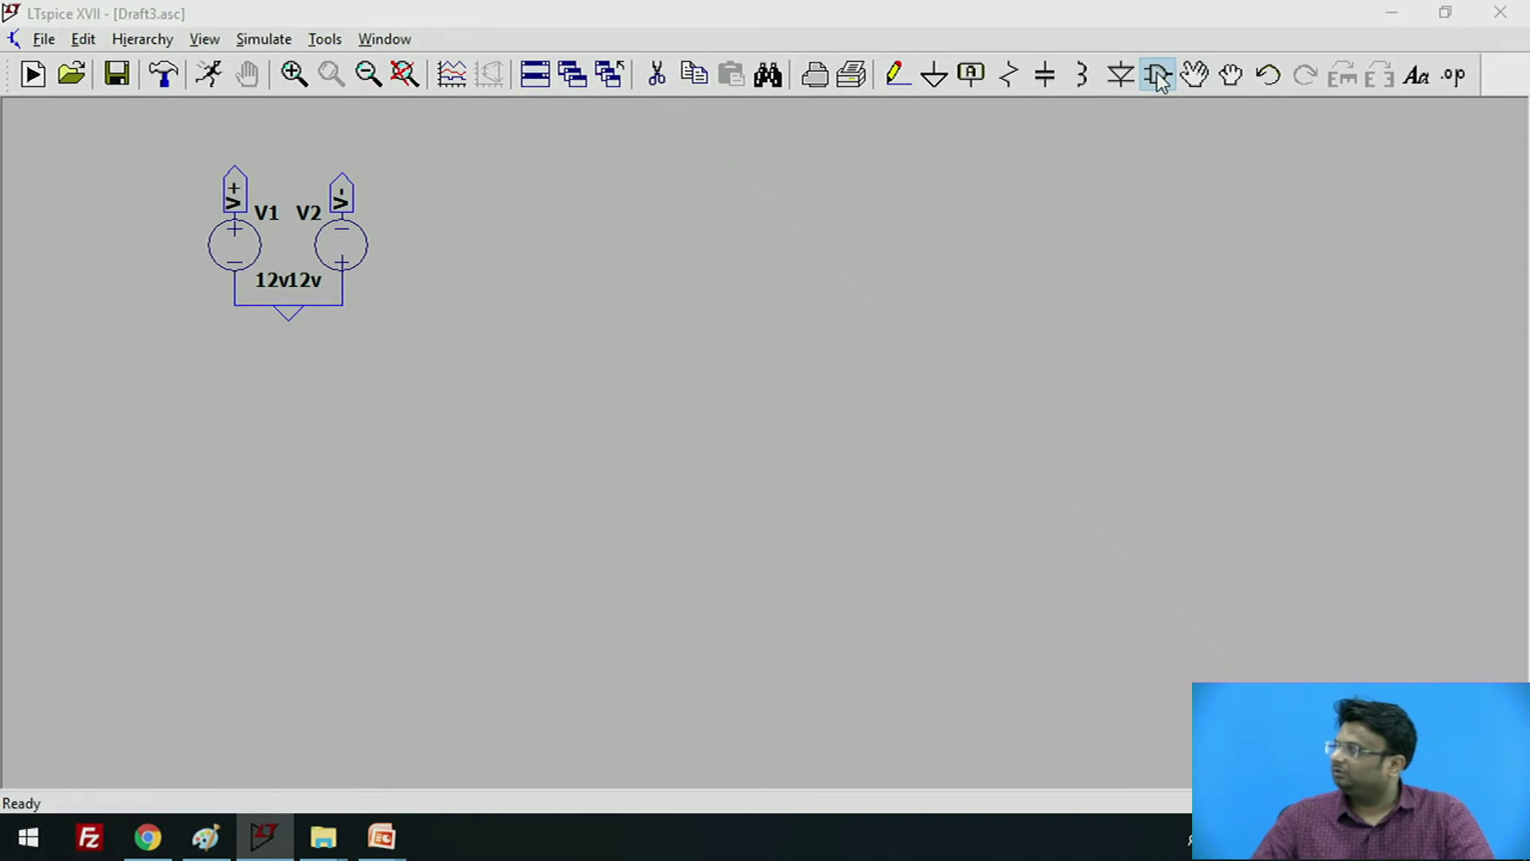
pyautogui.moveTo(577, 572); pyautogui.dragTo(359, 572)
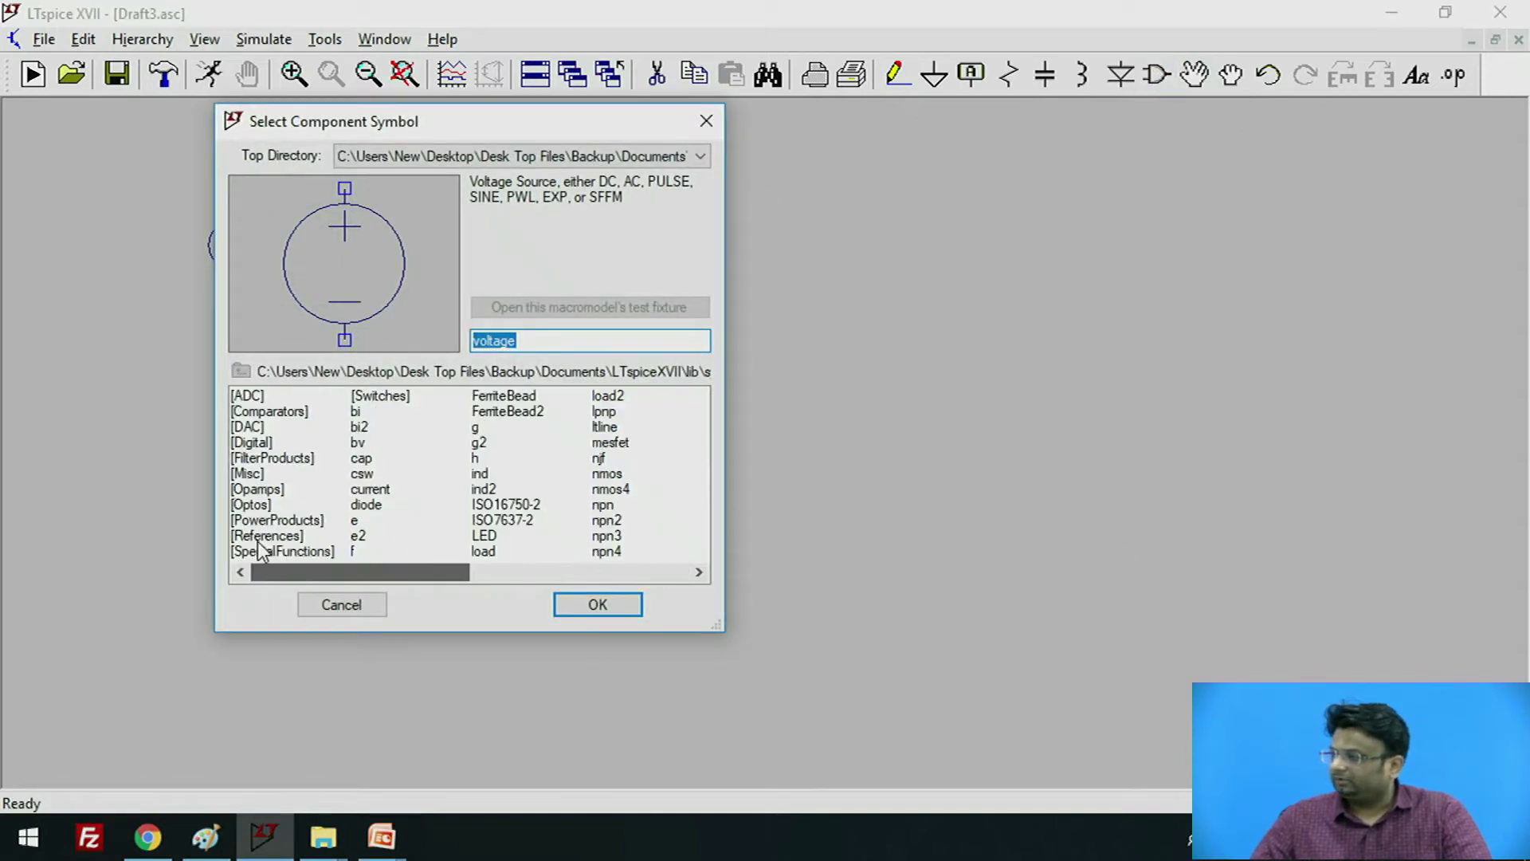
pyautogui.click(287, 489)
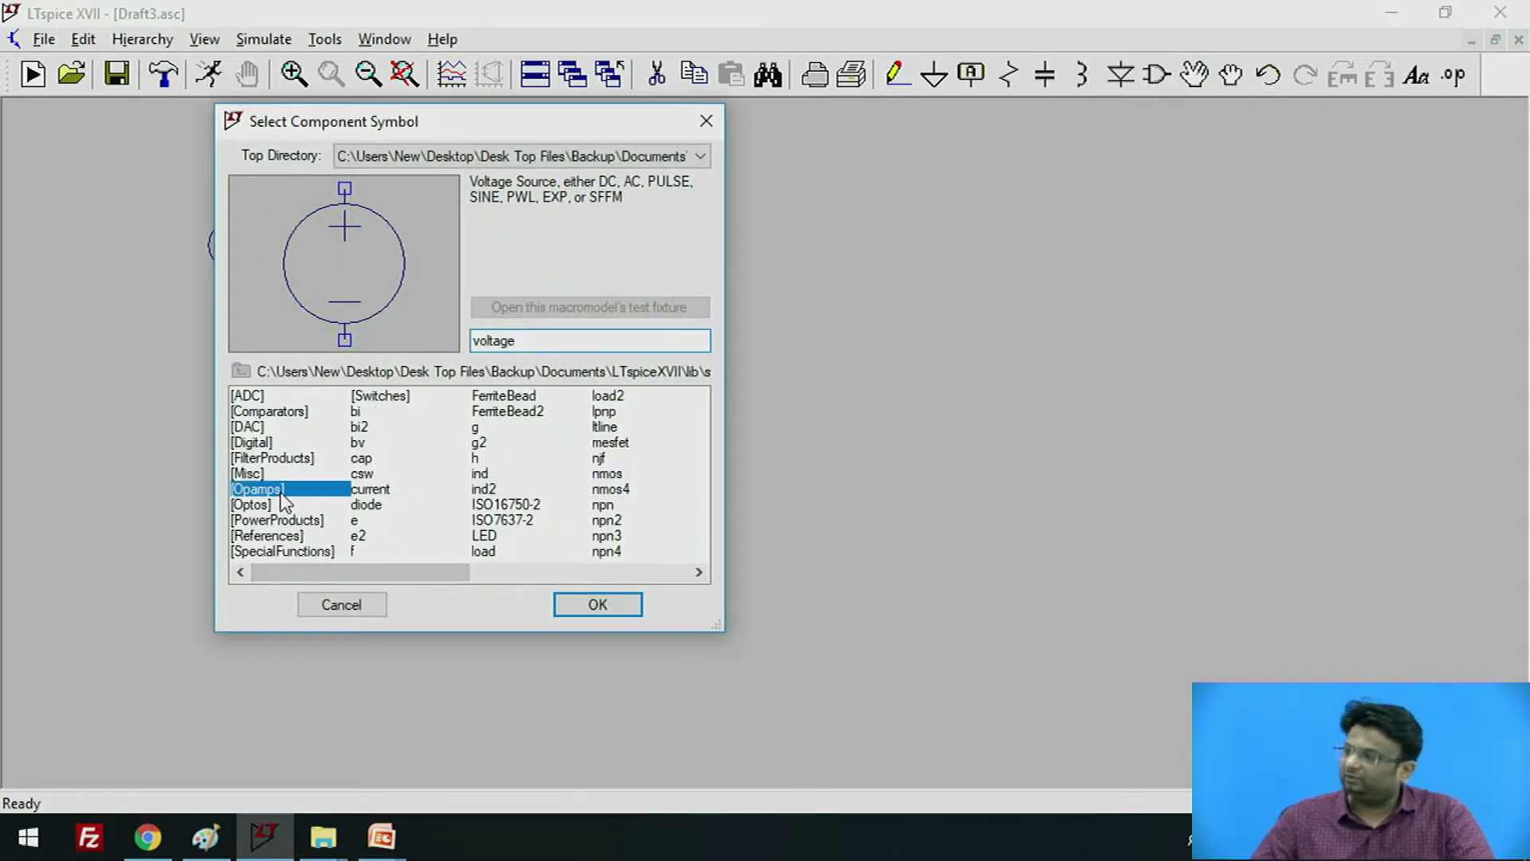
pyautogui.click(610, 608)
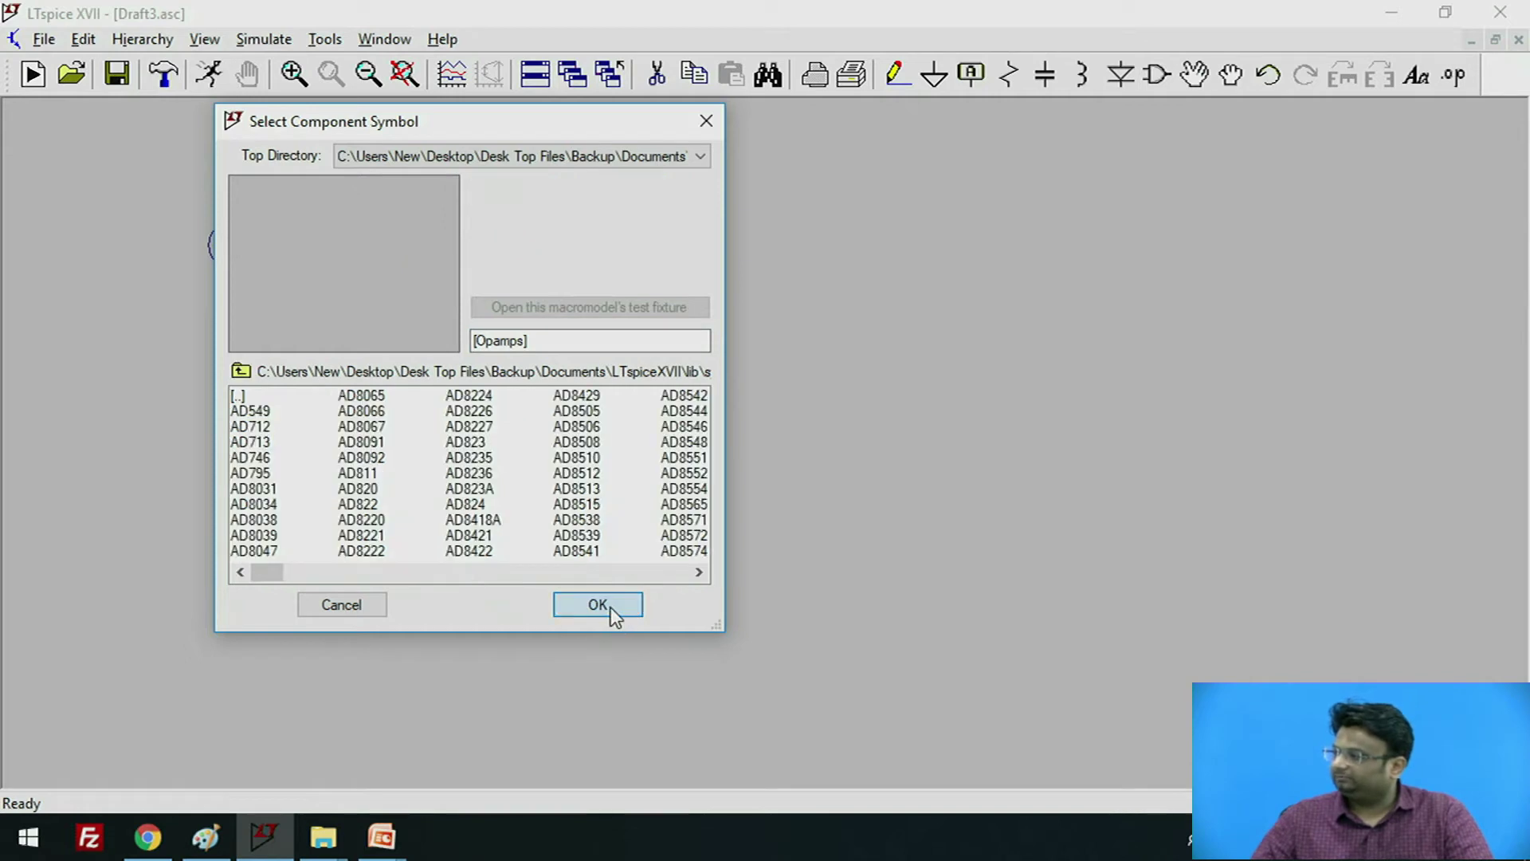
pyautogui.moveTo(265, 572); pyautogui.dragTo(677, 573)
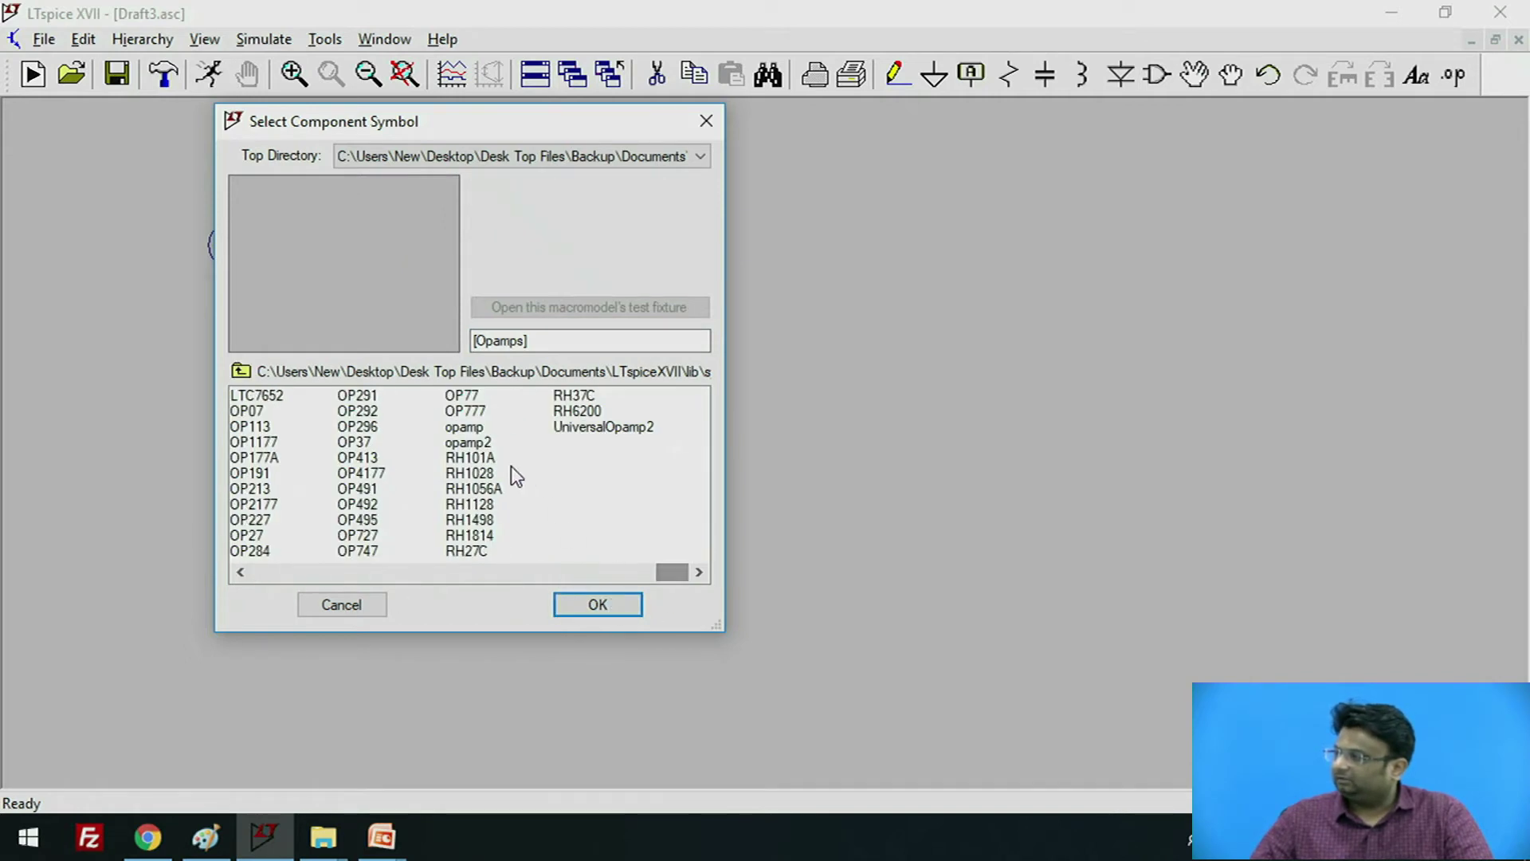
pyautogui.click(486, 443)
pyautogui.click(599, 606)
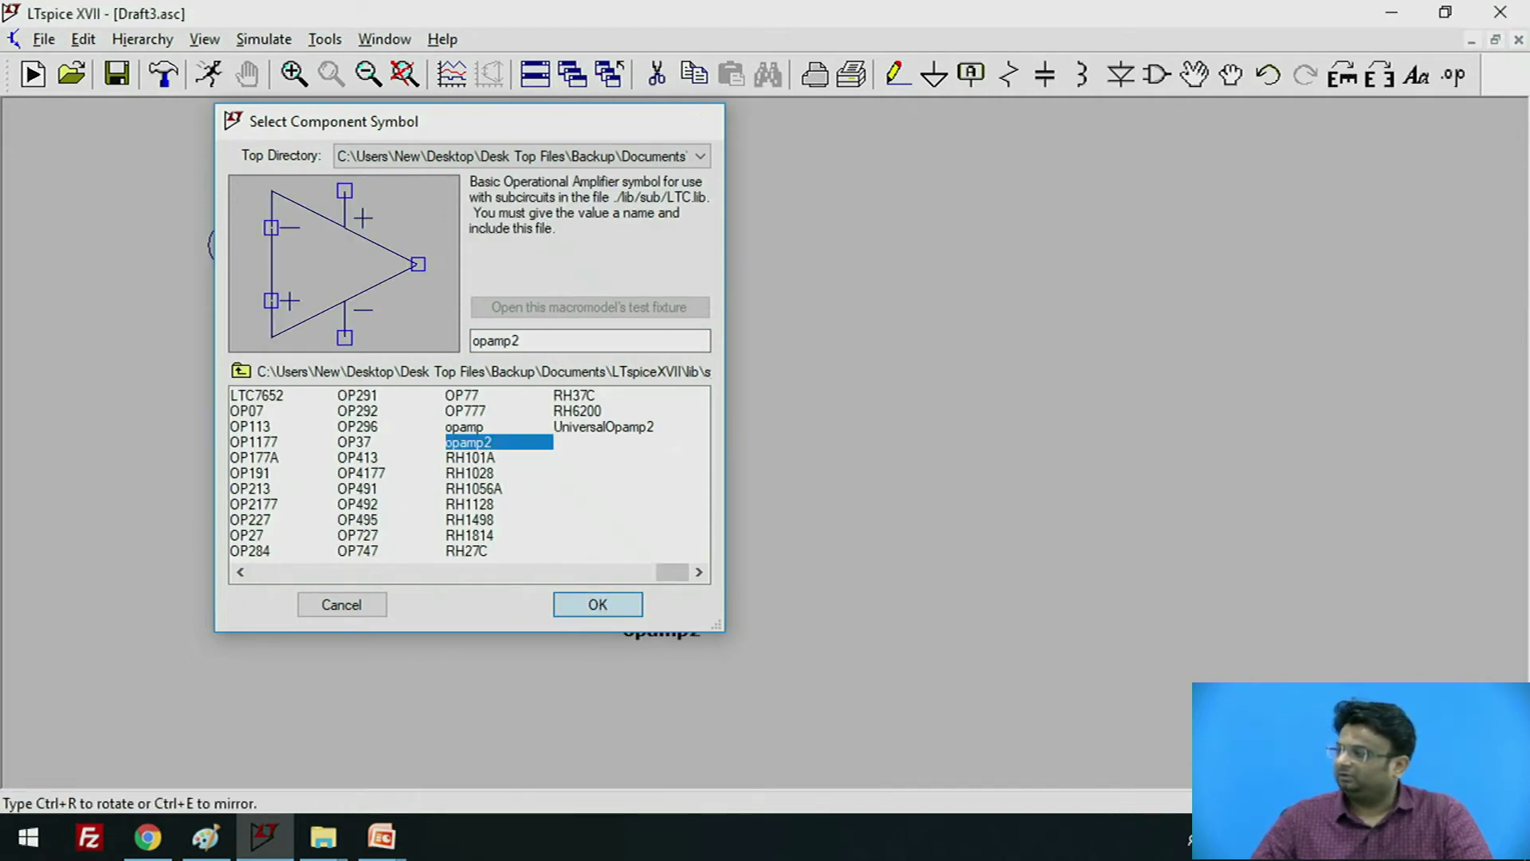
pyautogui.click(676, 426)
pyautogui.scroll(-1, 676, 426)
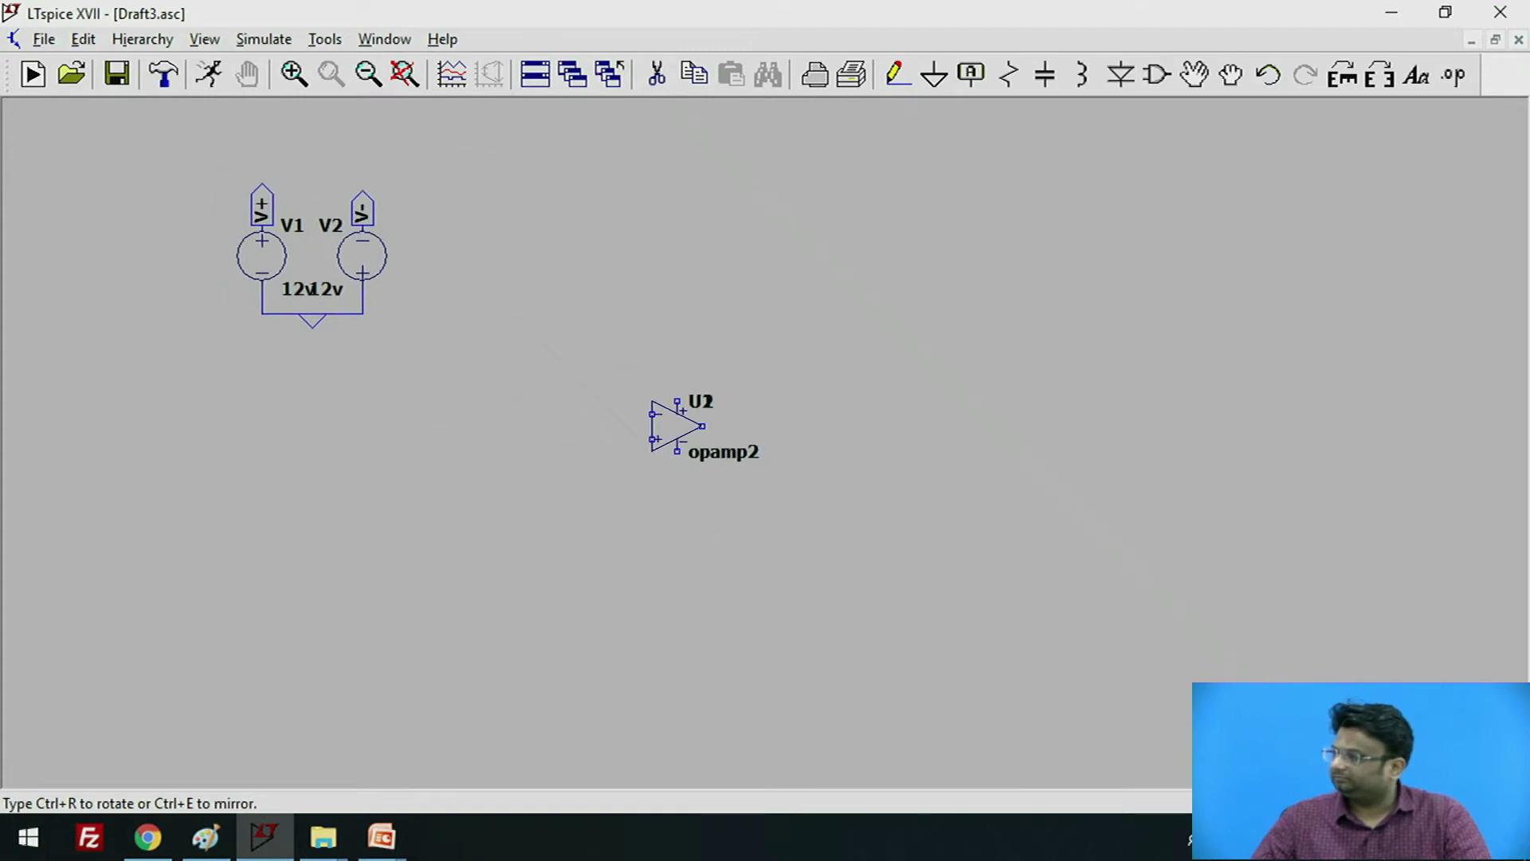
pyautogui.scroll(2, 676, 426)
pyautogui.press('Escape')
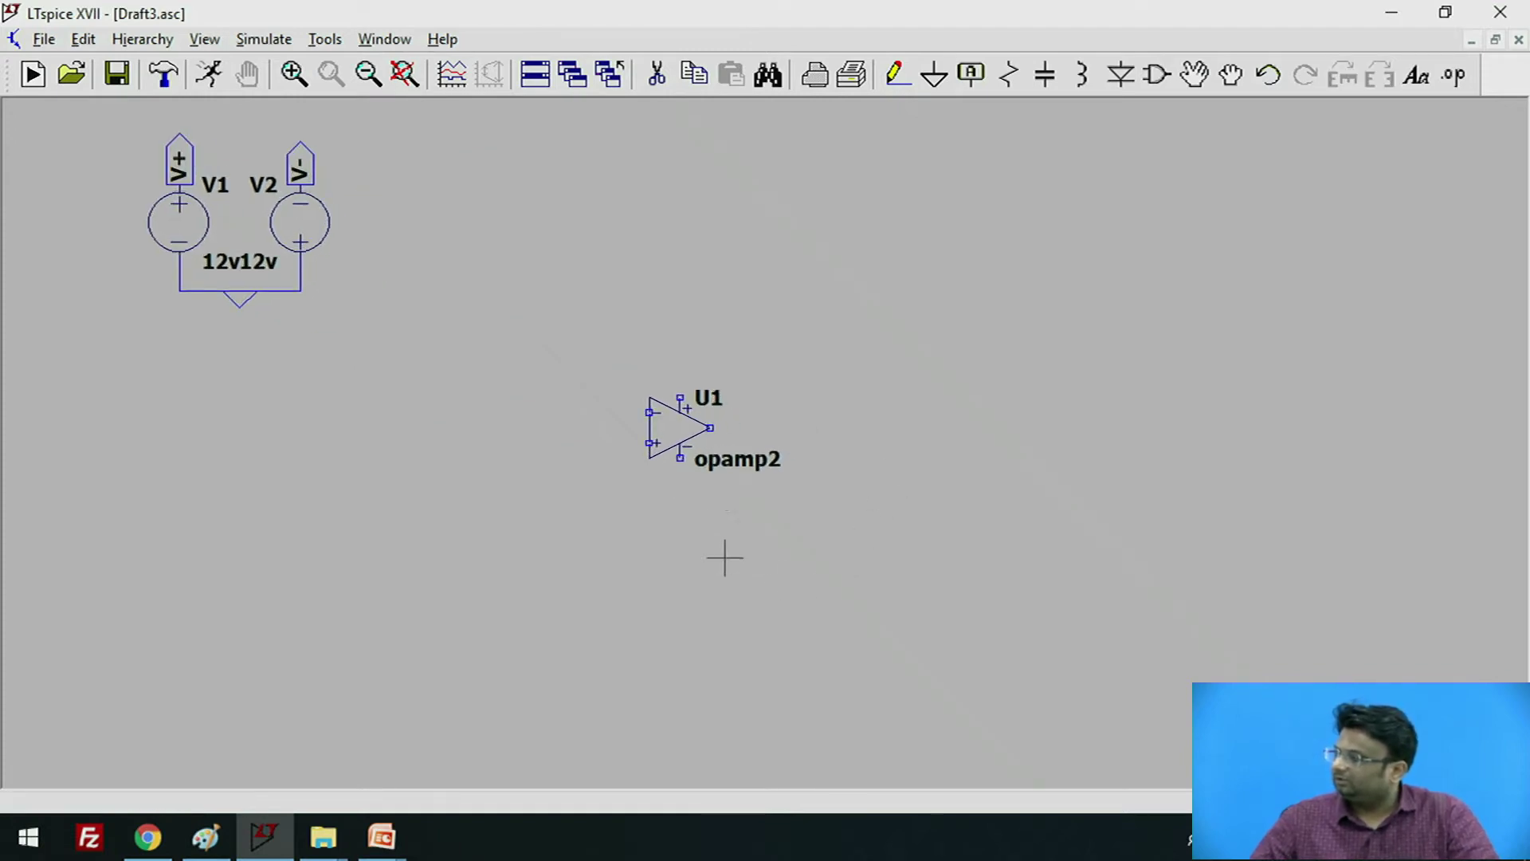
pyautogui.rightClick(687, 429)
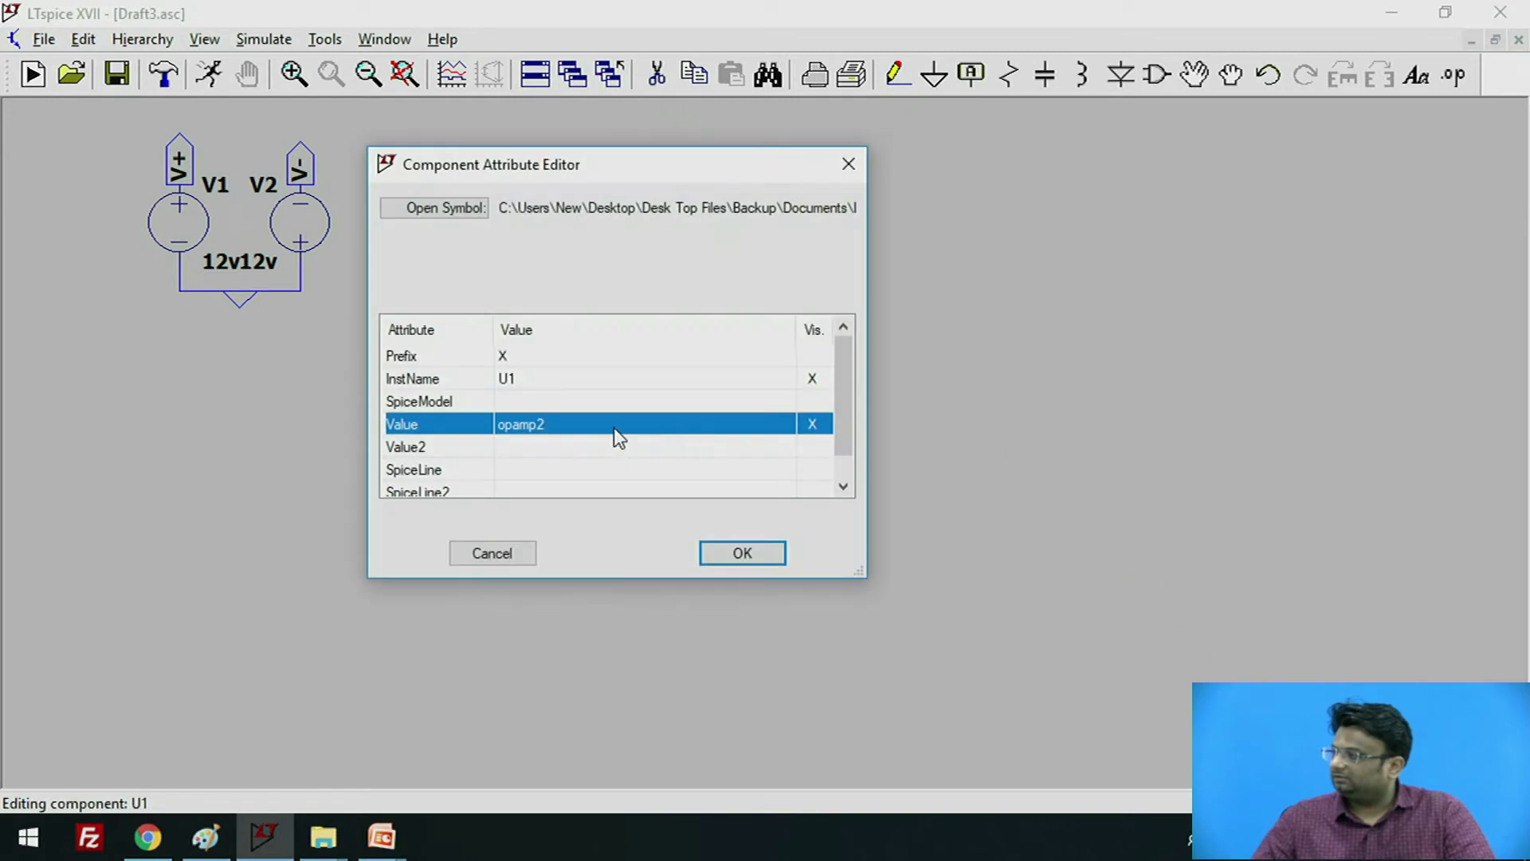
pyautogui.click(562, 431)
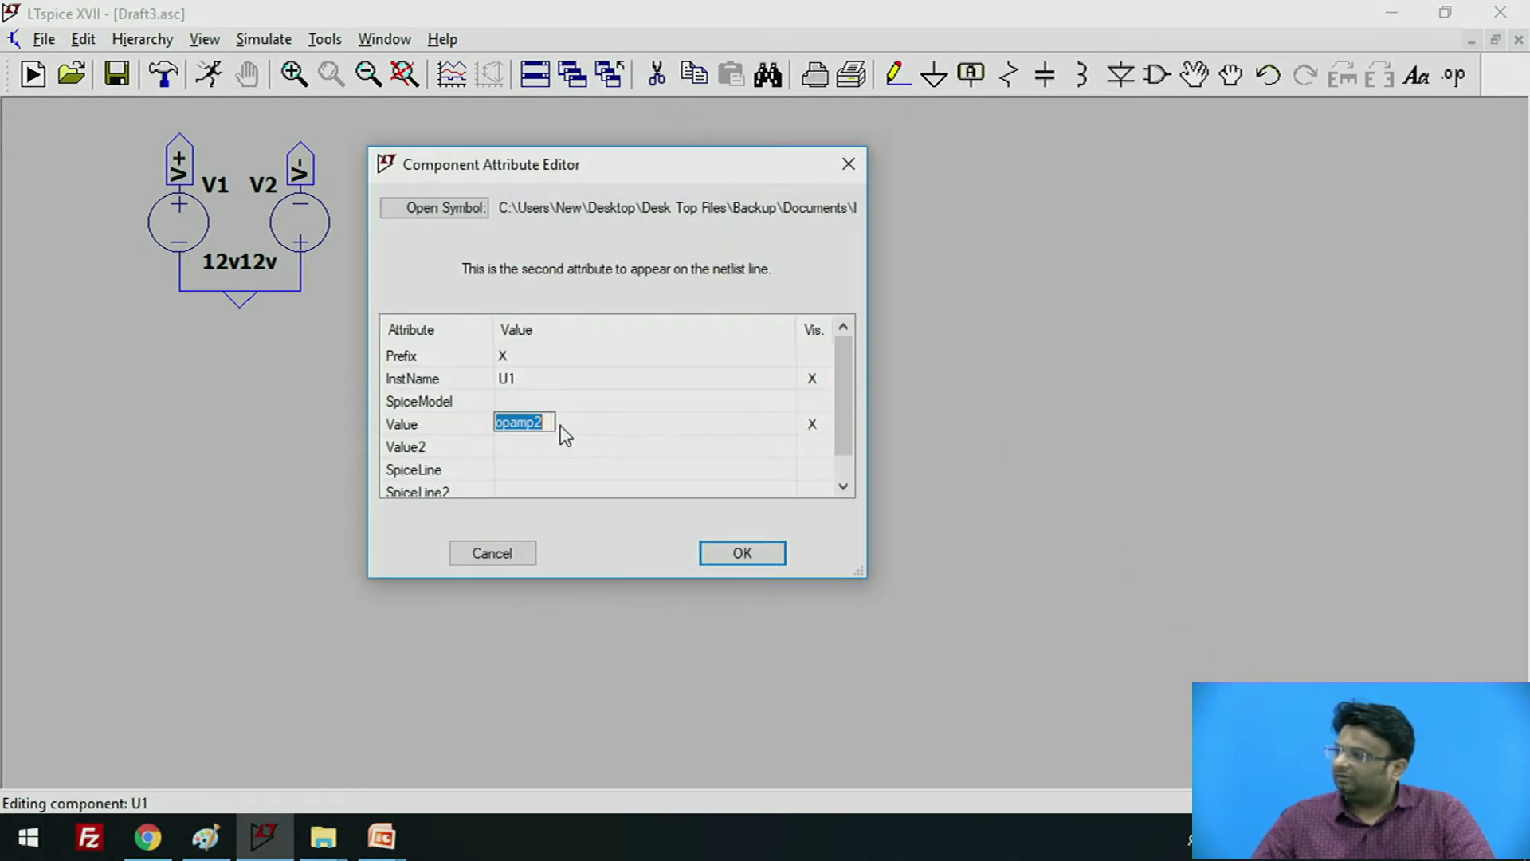
pyautogui.click(848, 163)
# Open the LM741 model file from New Volume (E:), listing all file types to find it
pyautogui.click(44, 39)
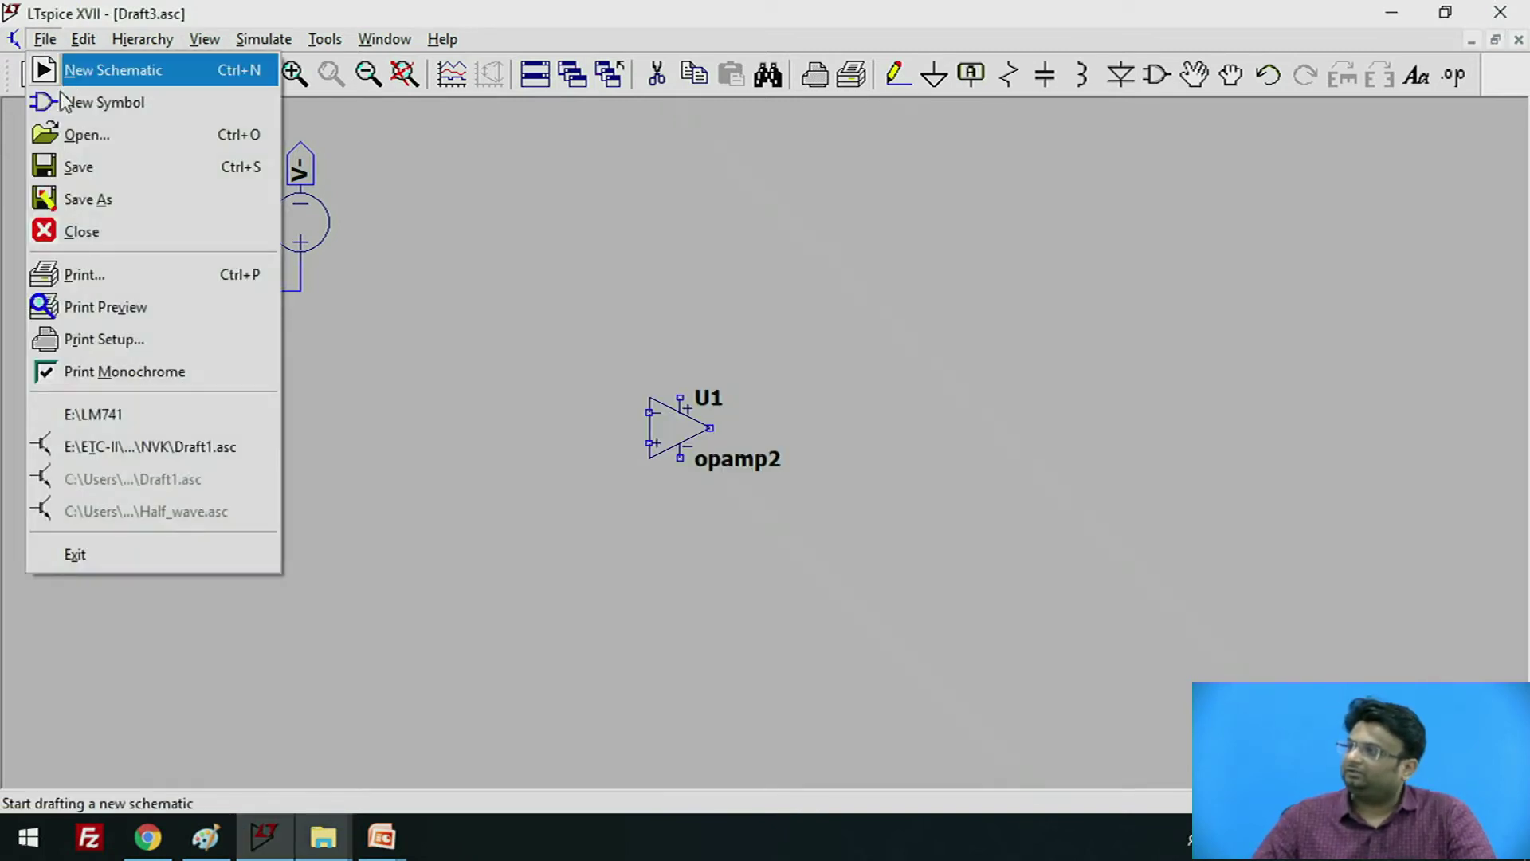
pyautogui.click(80, 135)
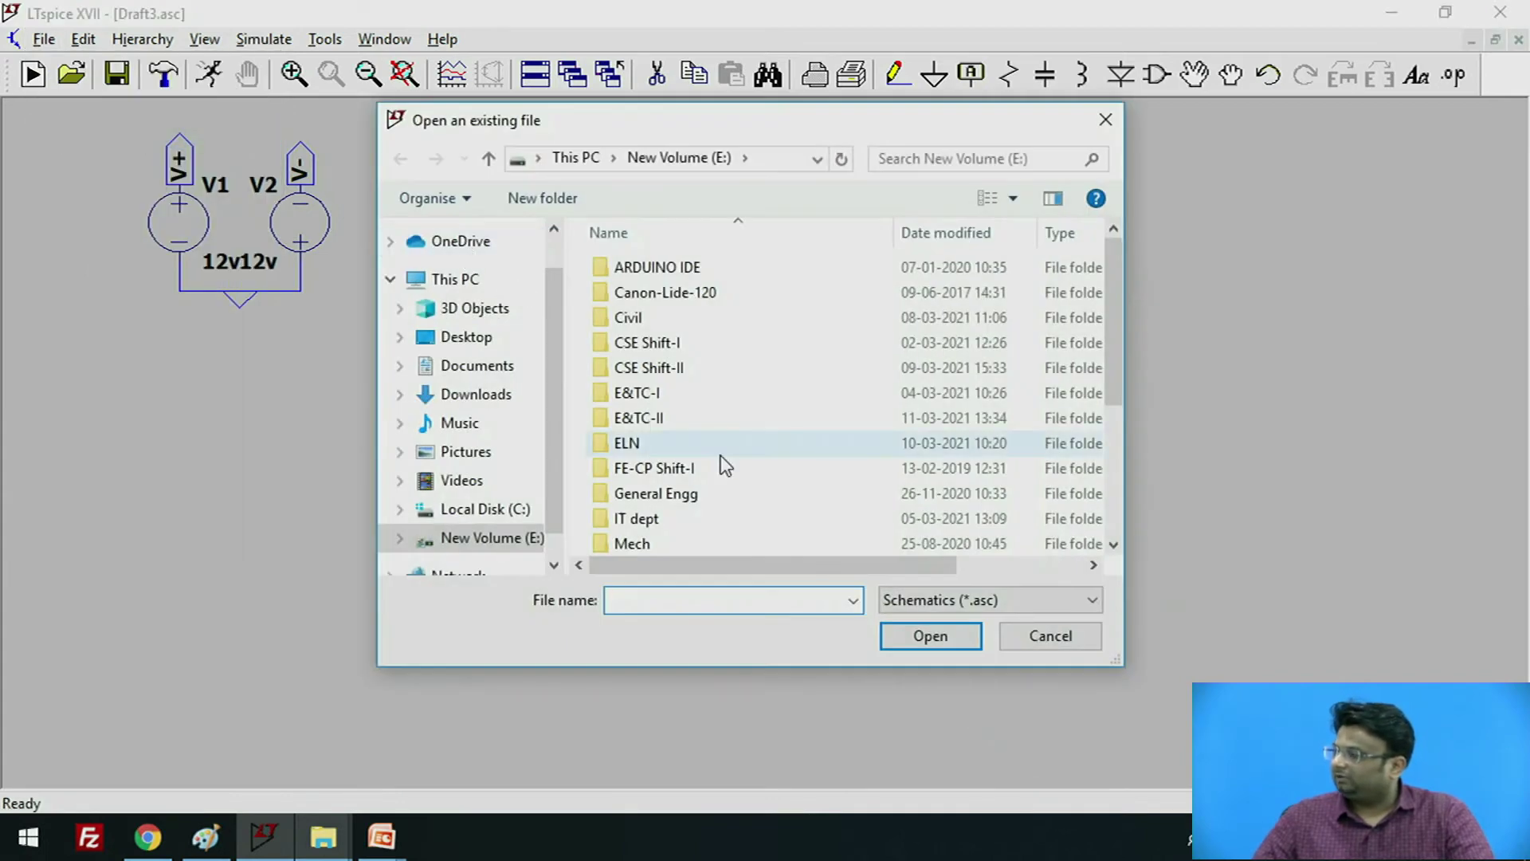
pyautogui.scroll(-3, 720, 456)
pyautogui.scroll(3, 719, 481)
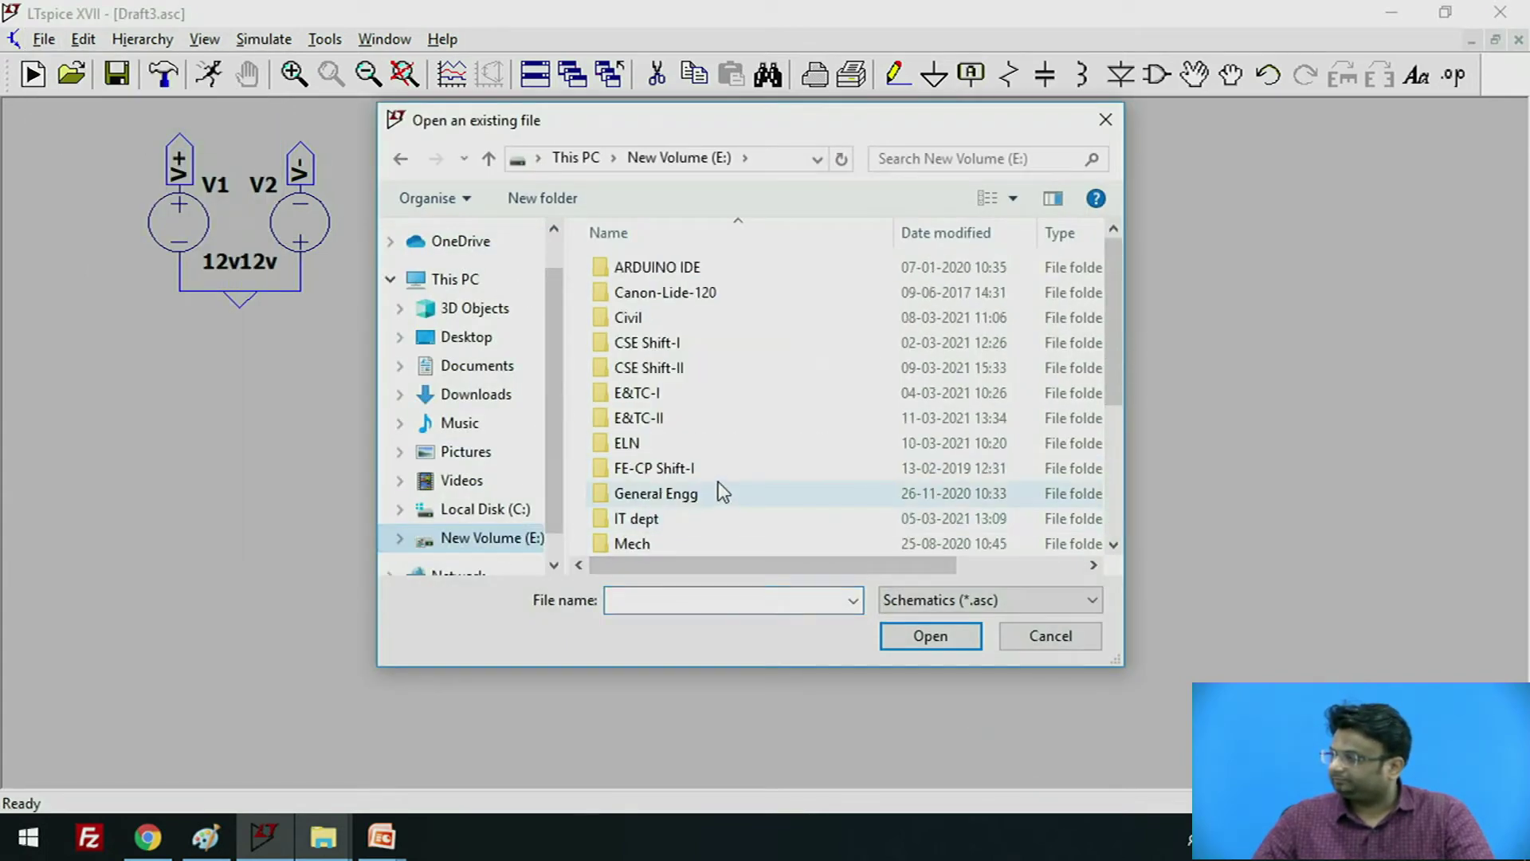
pyautogui.scroll(-3, 719, 482)
pyautogui.scroll(1, 718, 481)
pyautogui.scroll(2, 719, 482)
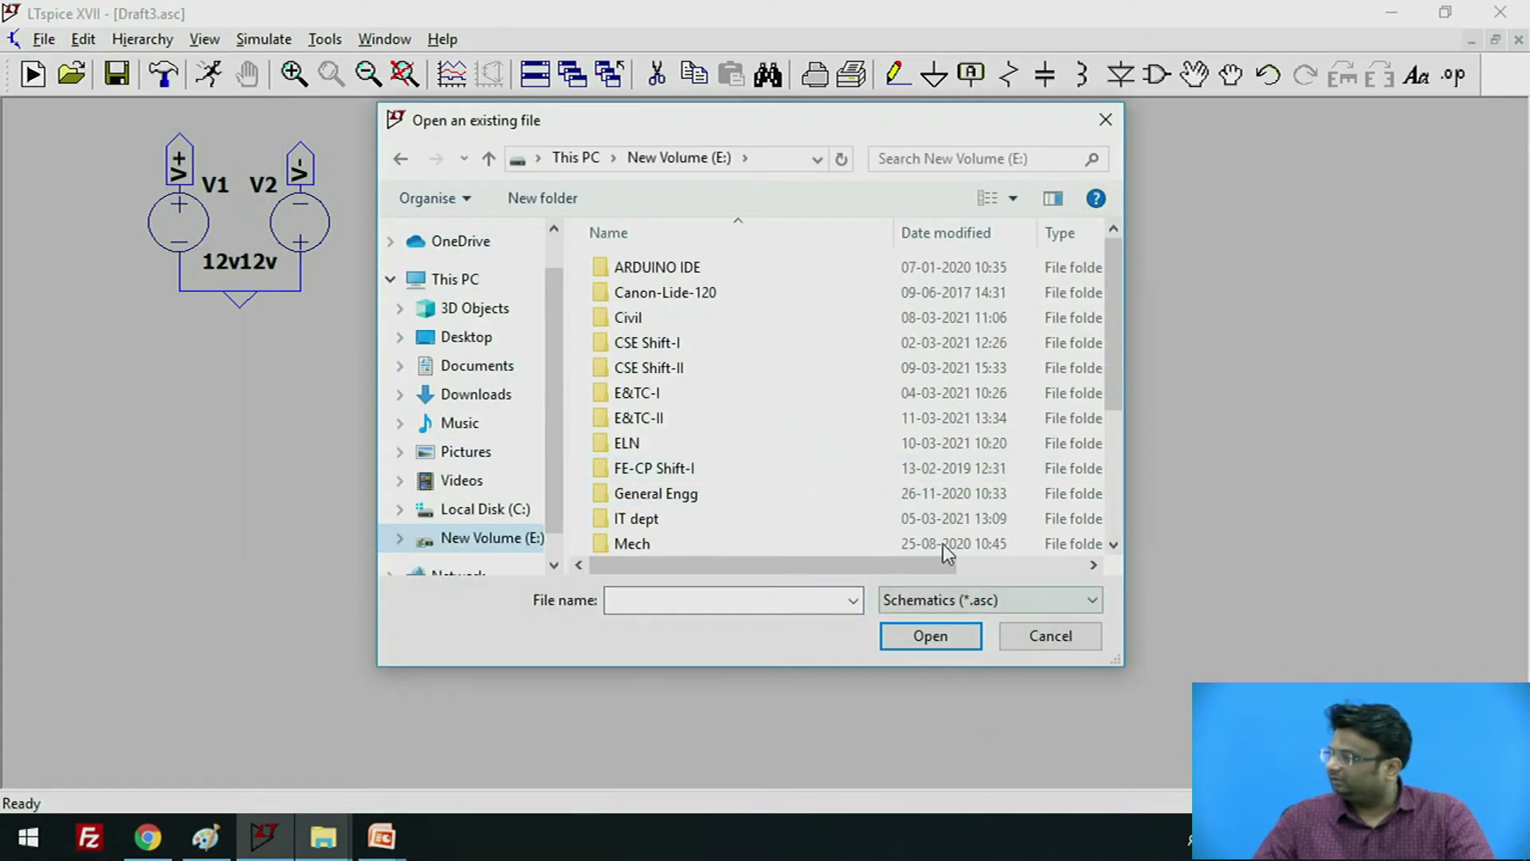
pyautogui.moveTo(791, 114); pyautogui.dragTo(537, 83)
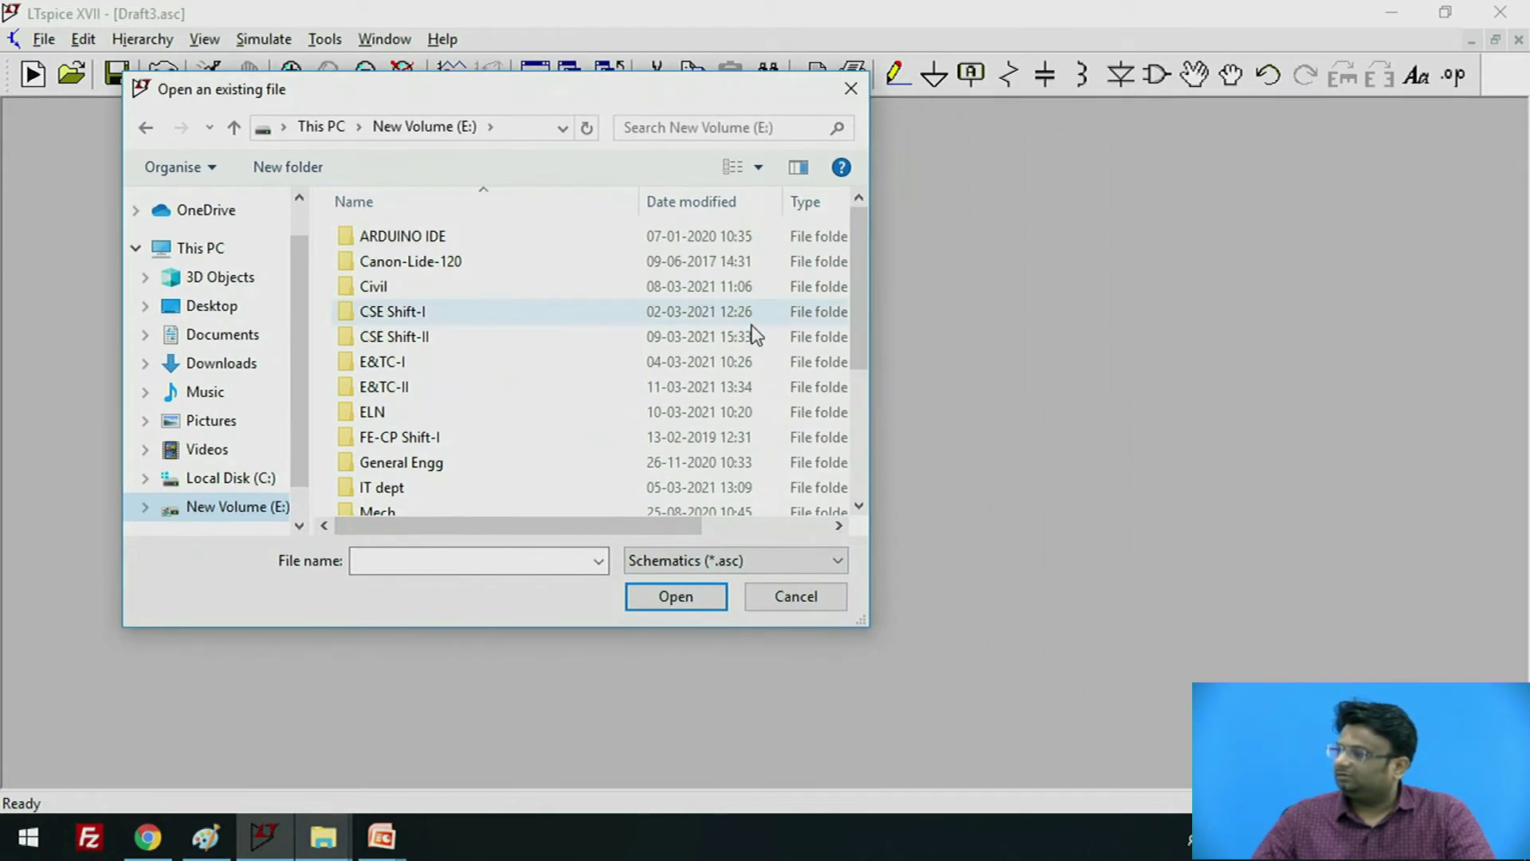
pyautogui.click(805, 551)
pyautogui.click(734, 673)
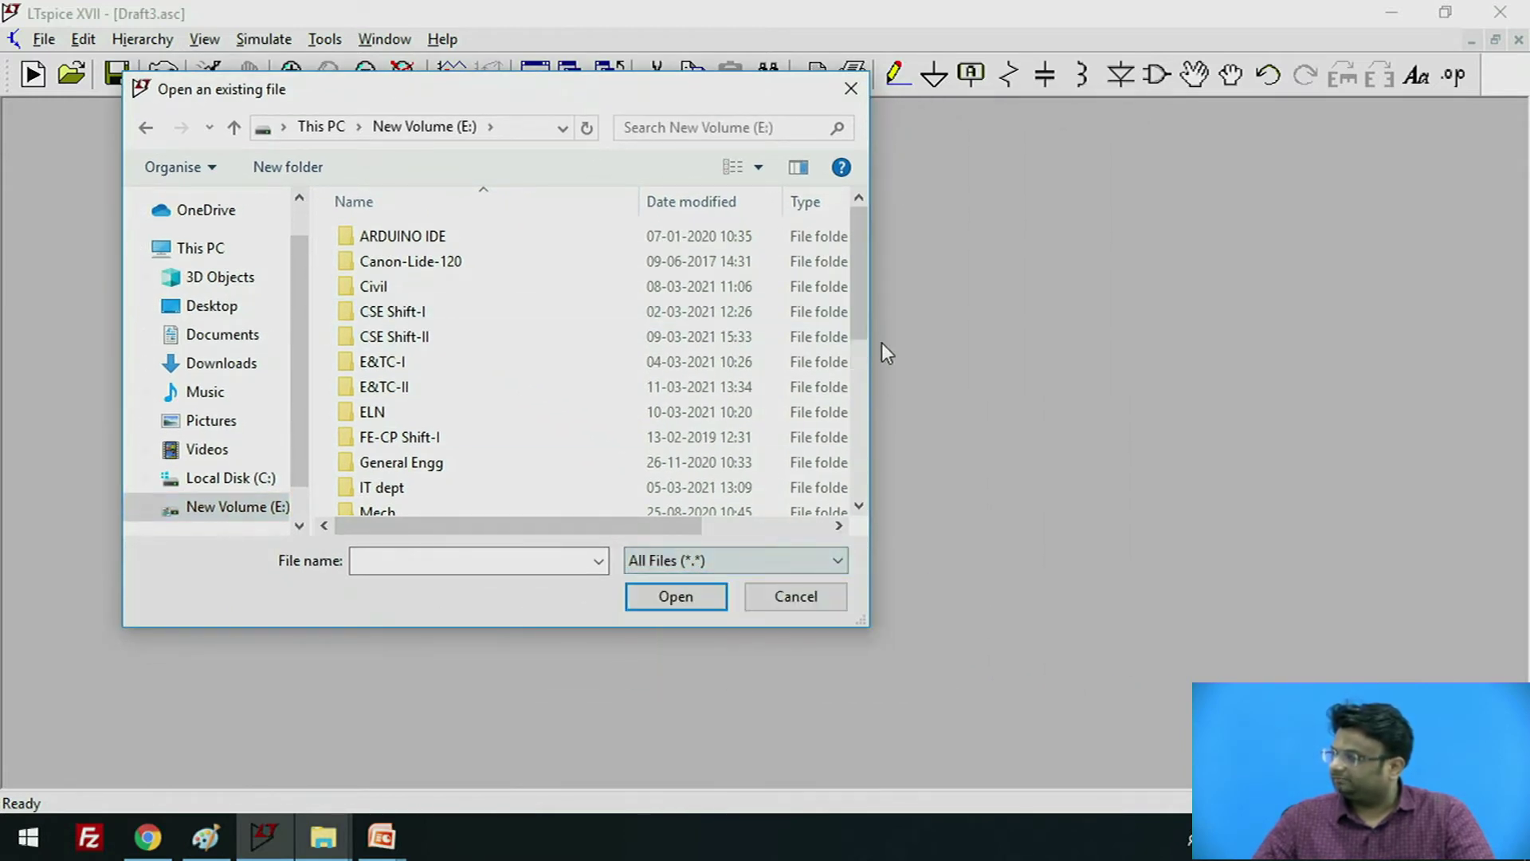
pyautogui.moveTo(855, 314); pyautogui.dragTo(721, 518)
pyautogui.click(373, 453)
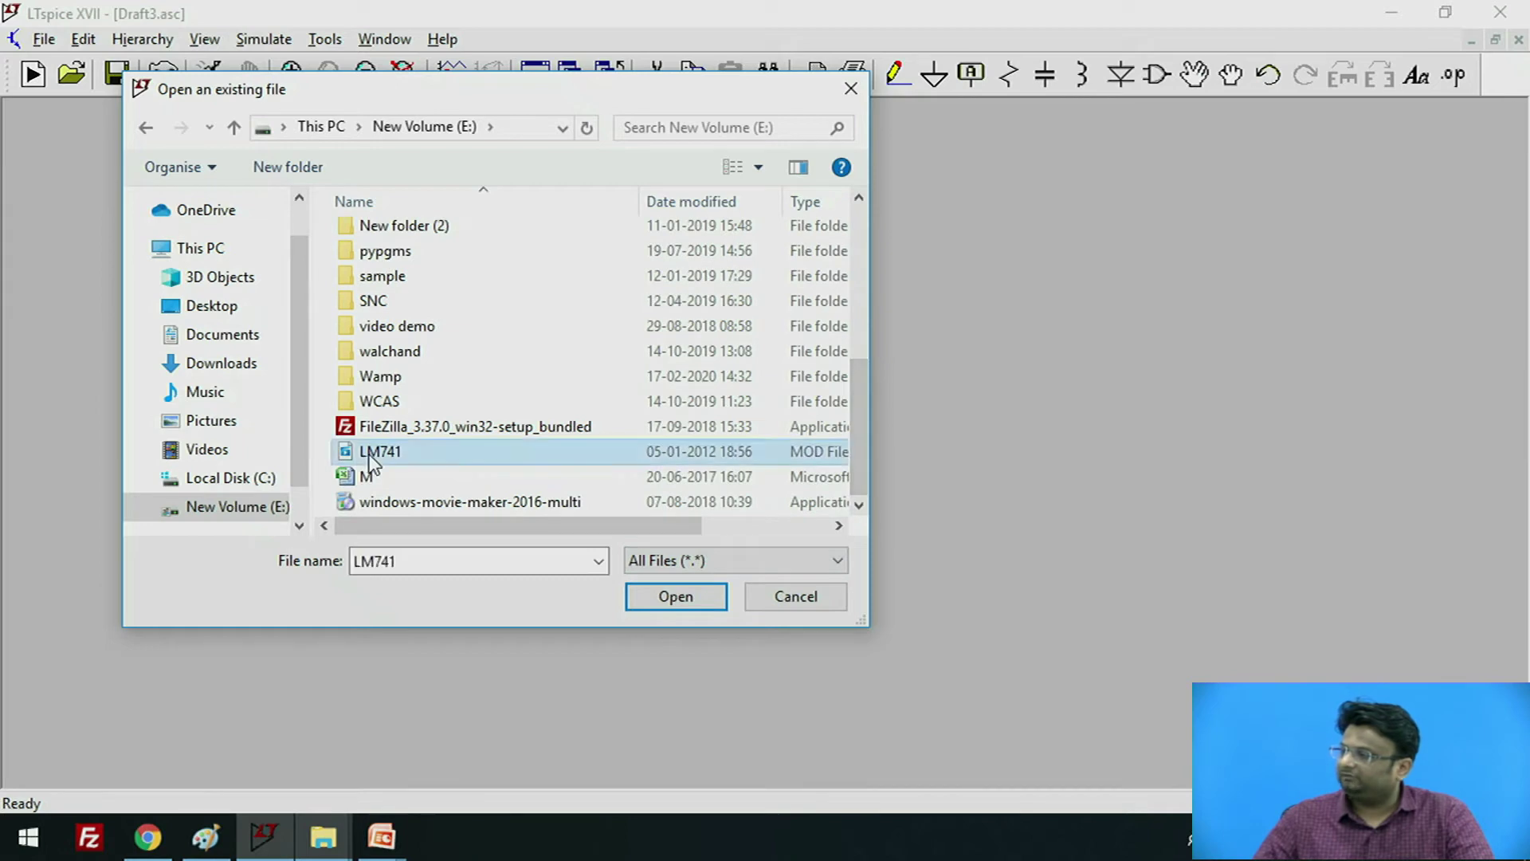
pyautogui.click(672, 598)
# Copy the subcircuit name LM741/NS from the .SUBCKT line of the model file
pyautogui.scroll(-3, 418, 486)
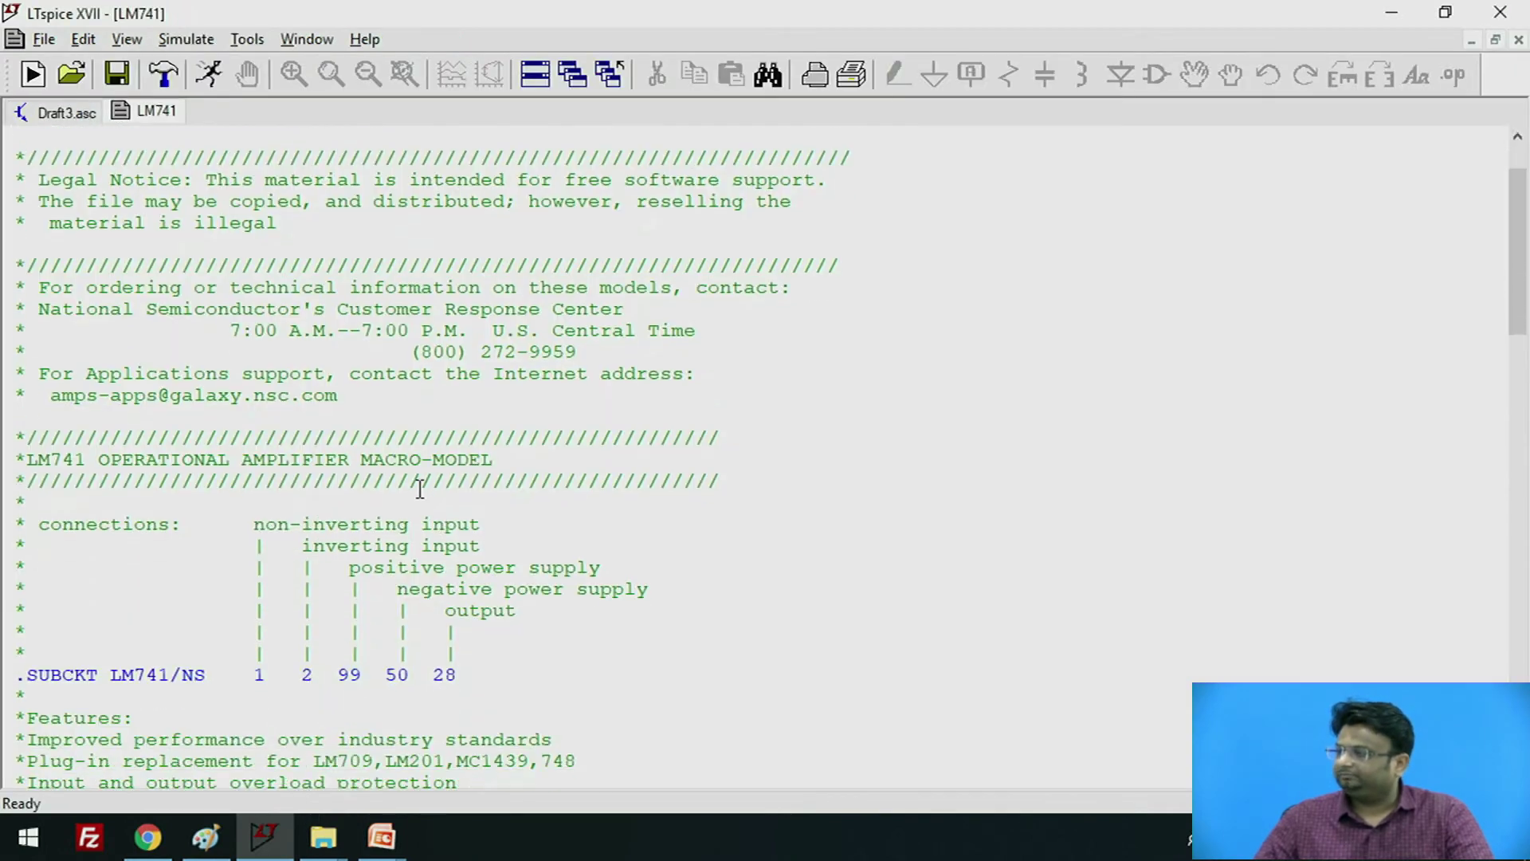
pyautogui.moveTo(208, 552); pyautogui.dragTo(110, 548)
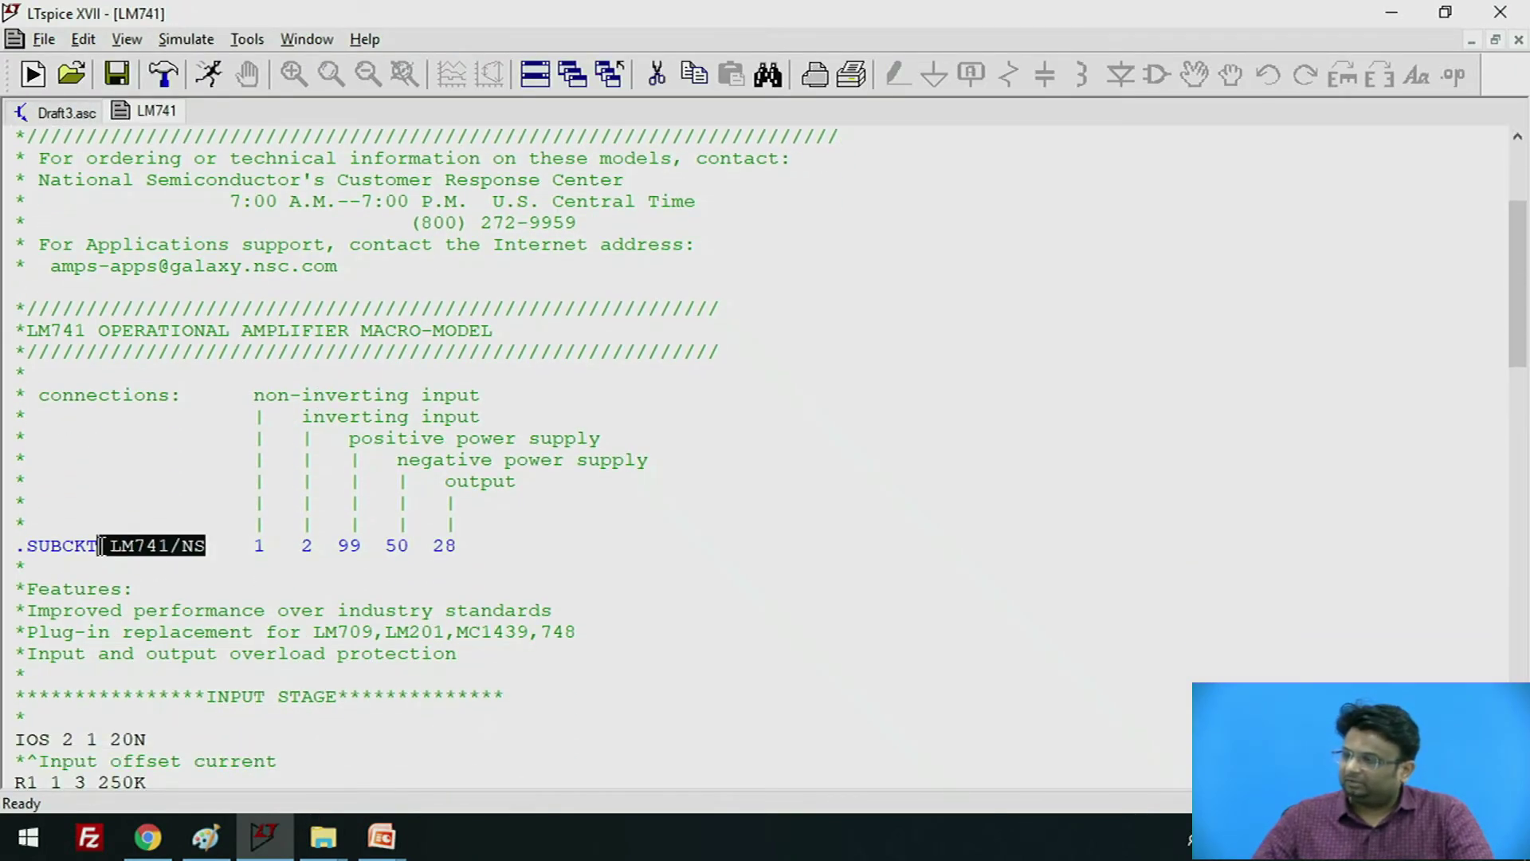
pyautogui.click(112, 547)
pyautogui.moveTo(206, 547); pyautogui.dragTo(111, 545)
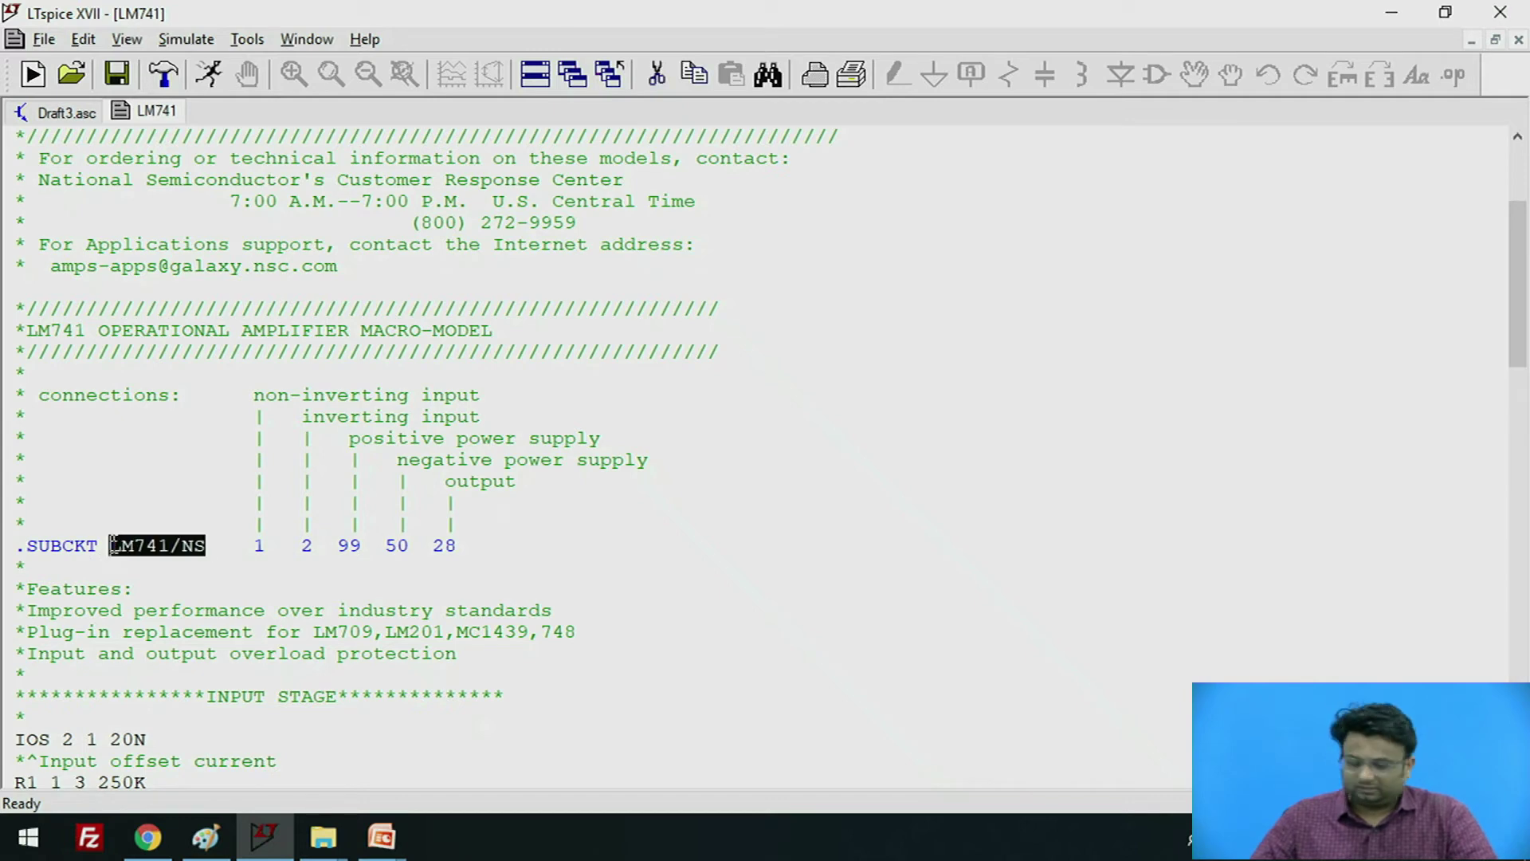
pyautogui.hotkey('ctrl', 'c')
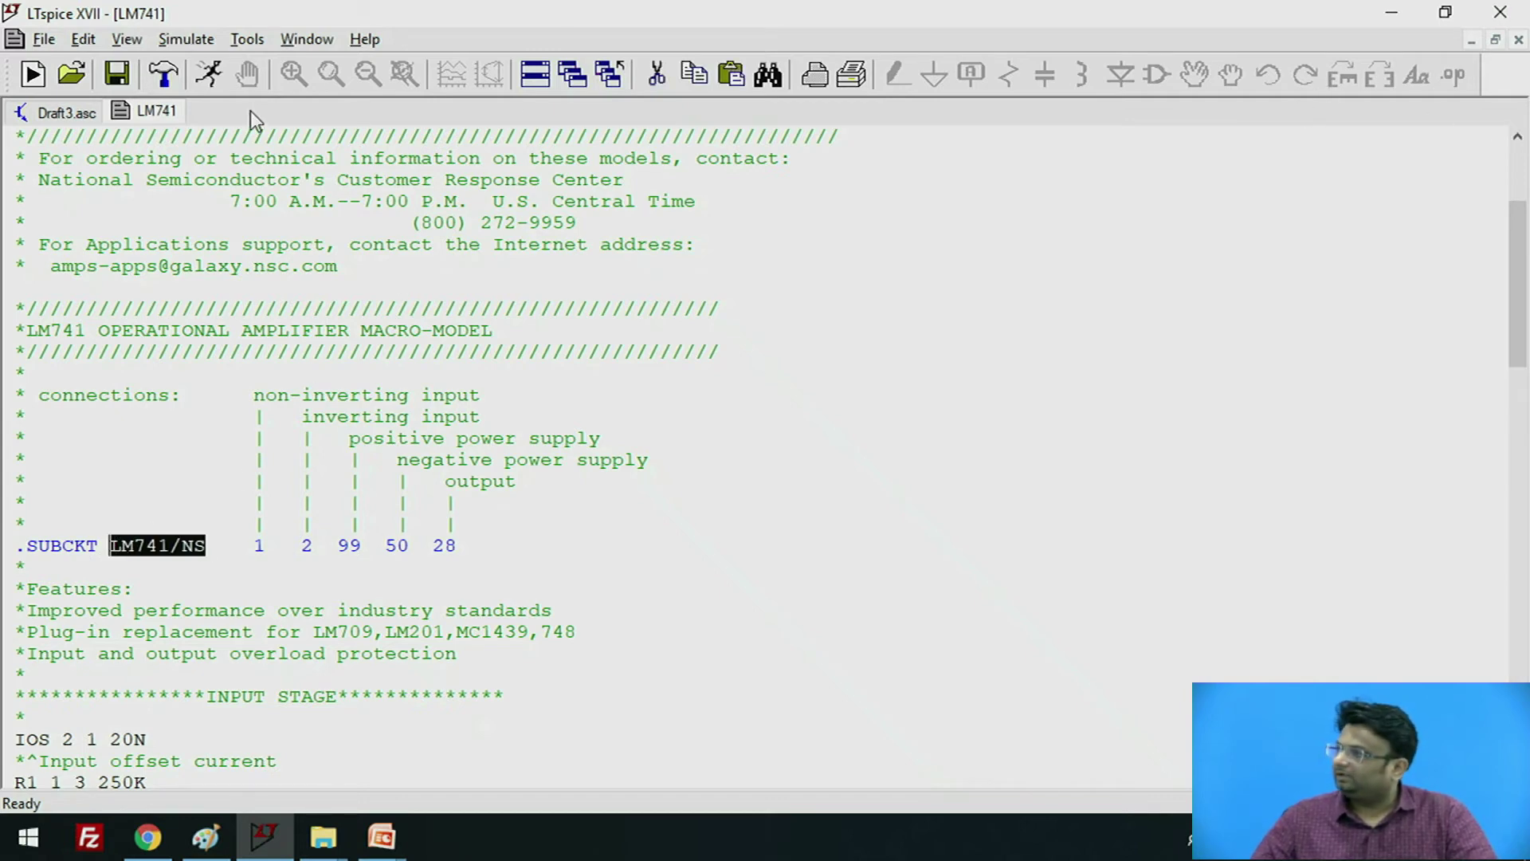
# Close the LM741 model file and replace the op-amp symbol's value with the copied subcircuit name LM741/NS
pyautogui.rightClick(155, 117)
pyautogui.click(204, 174)
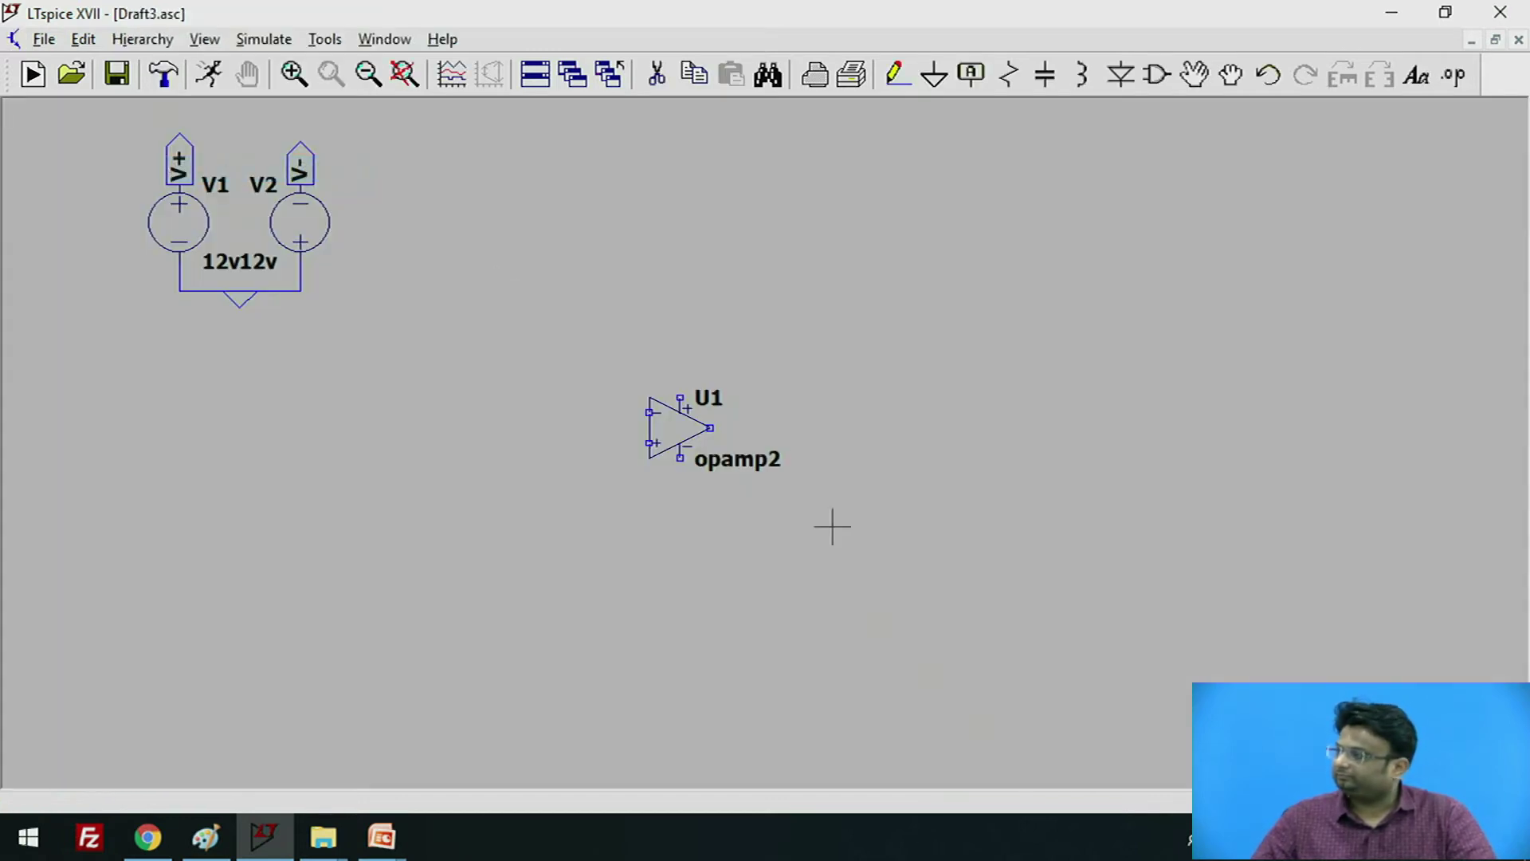
pyautogui.rightClick(687, 420)
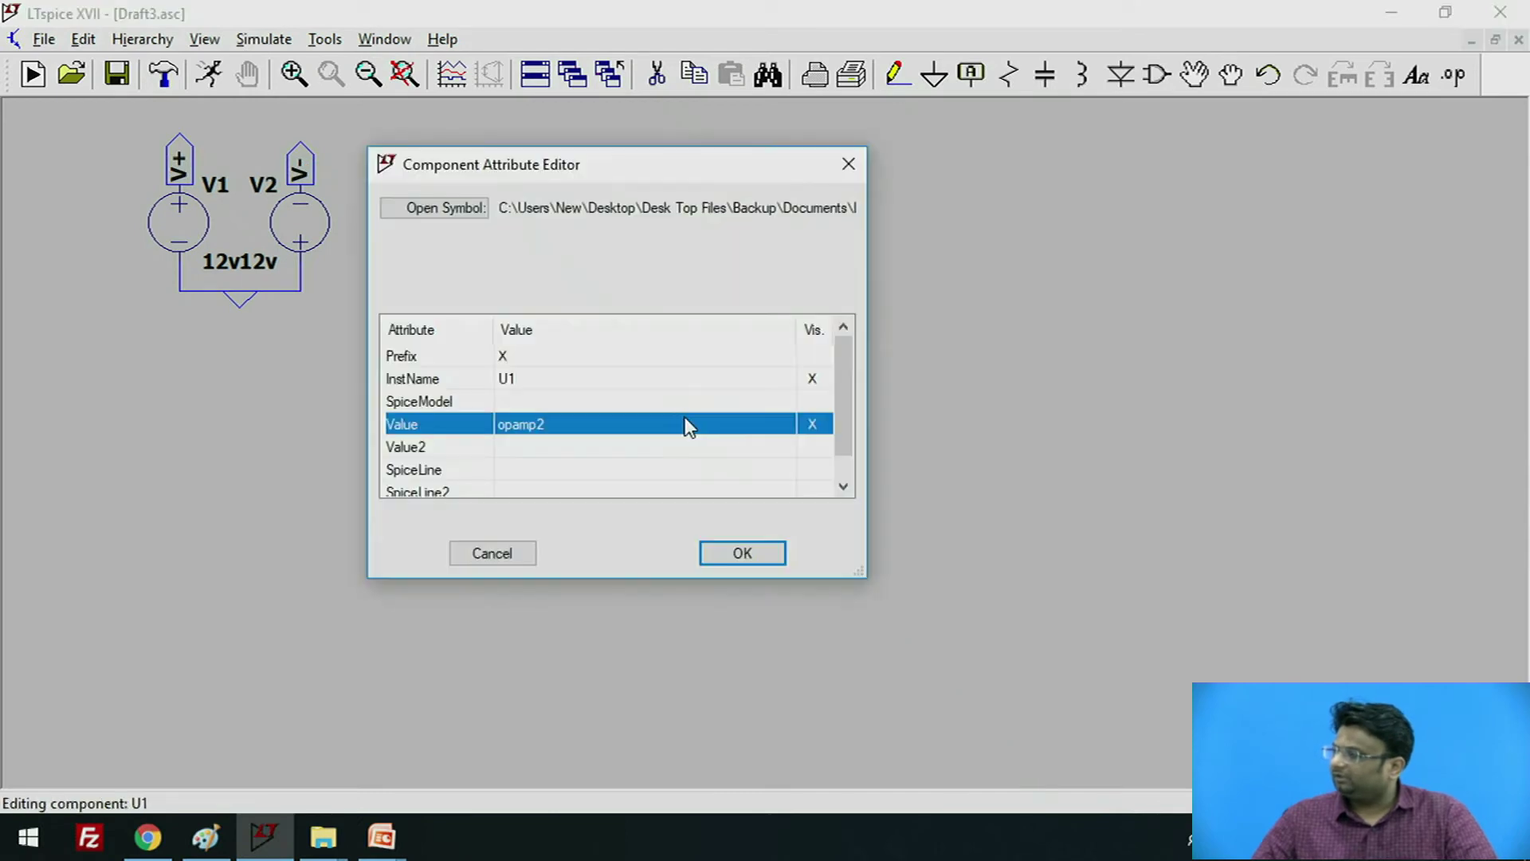
pyautogui.click(578, 425)
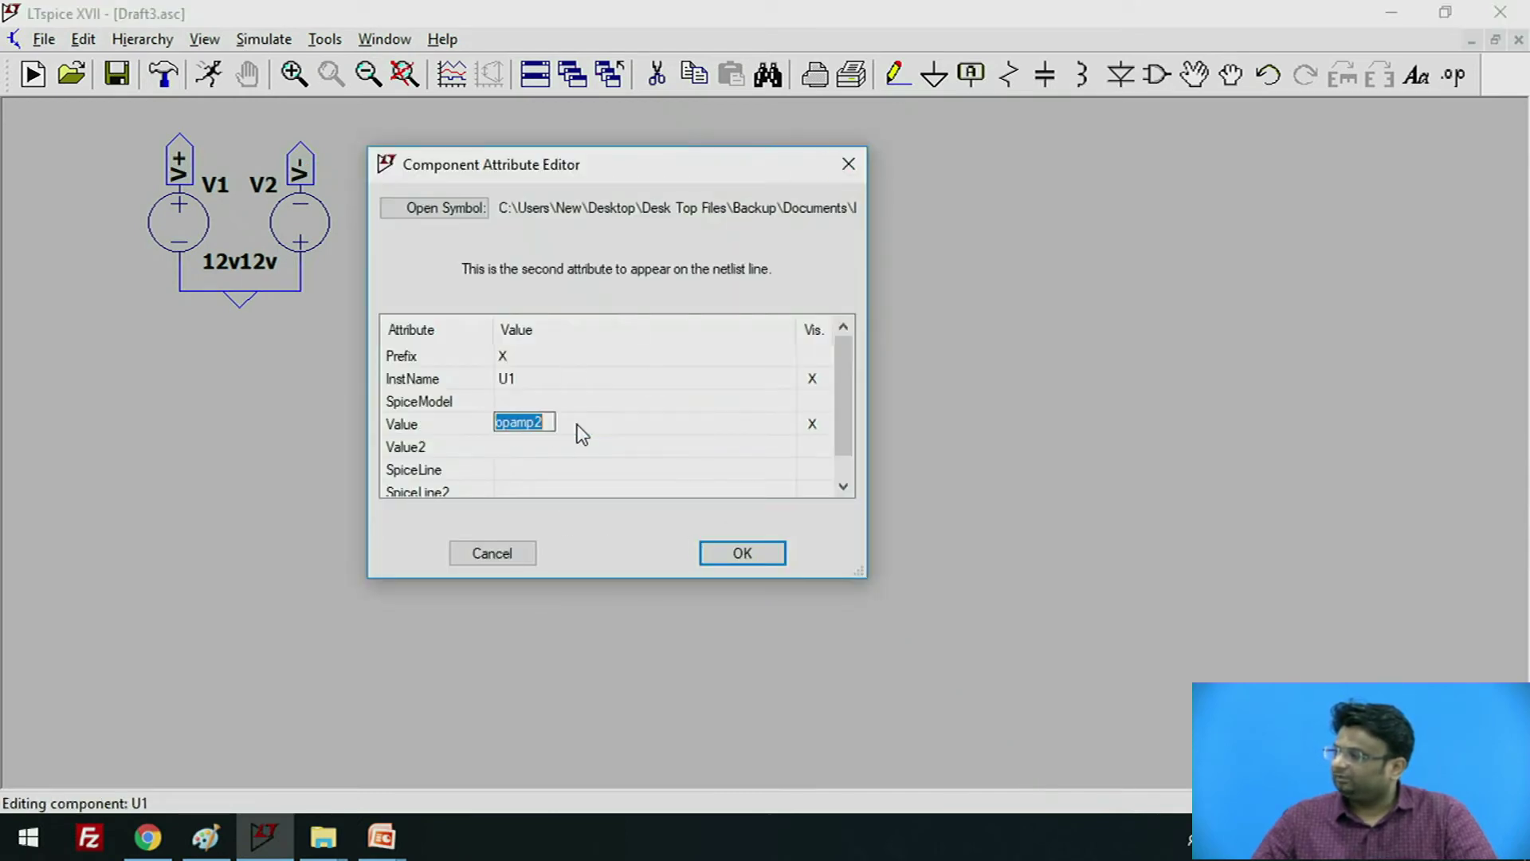
pyautogui.hotkey('ctrl', 'v')
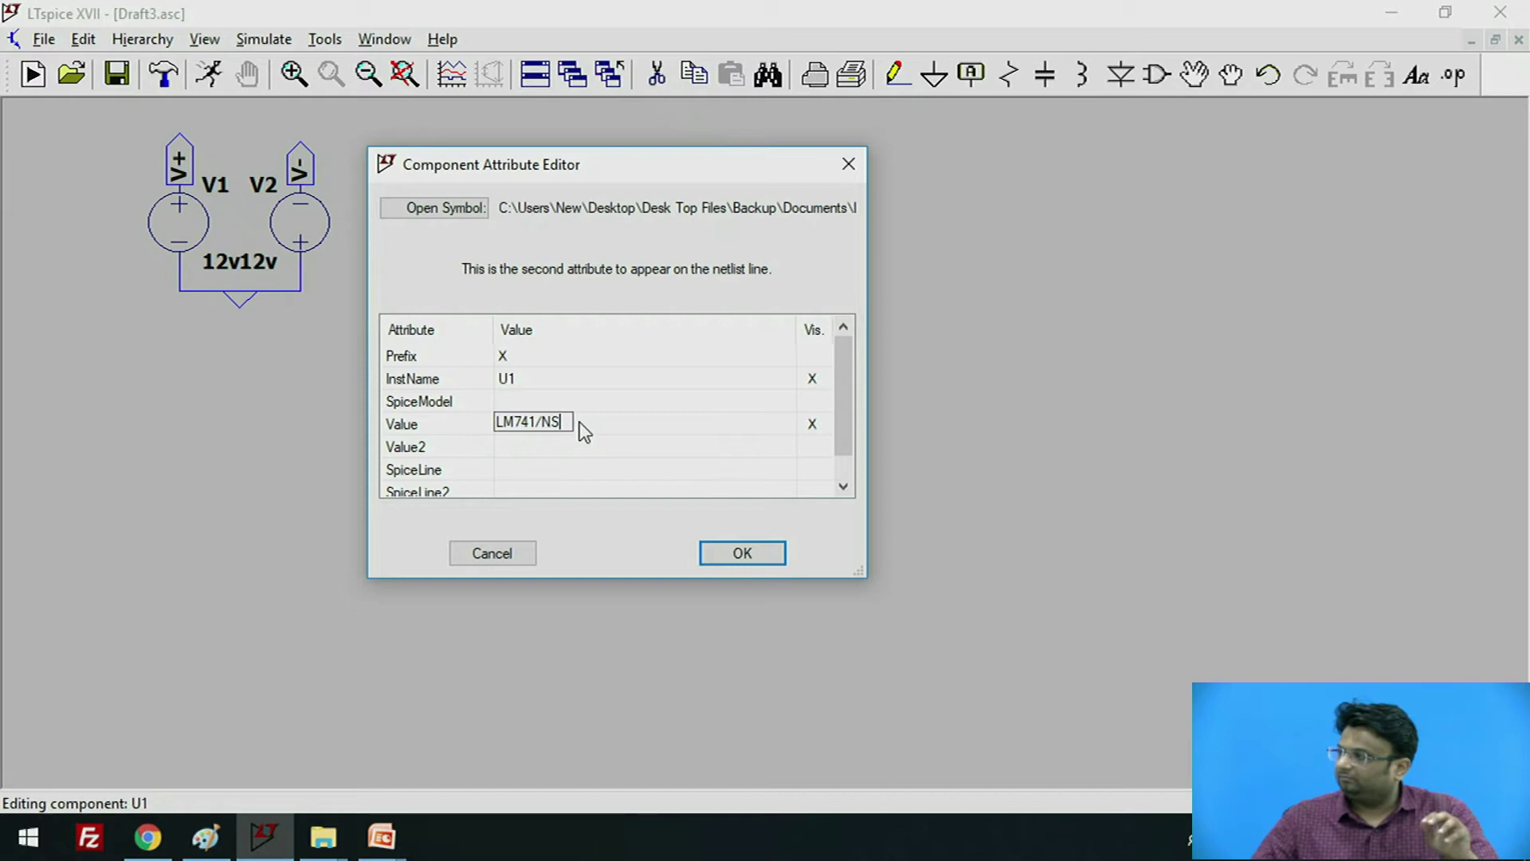
pyautogui.click(739, 554)
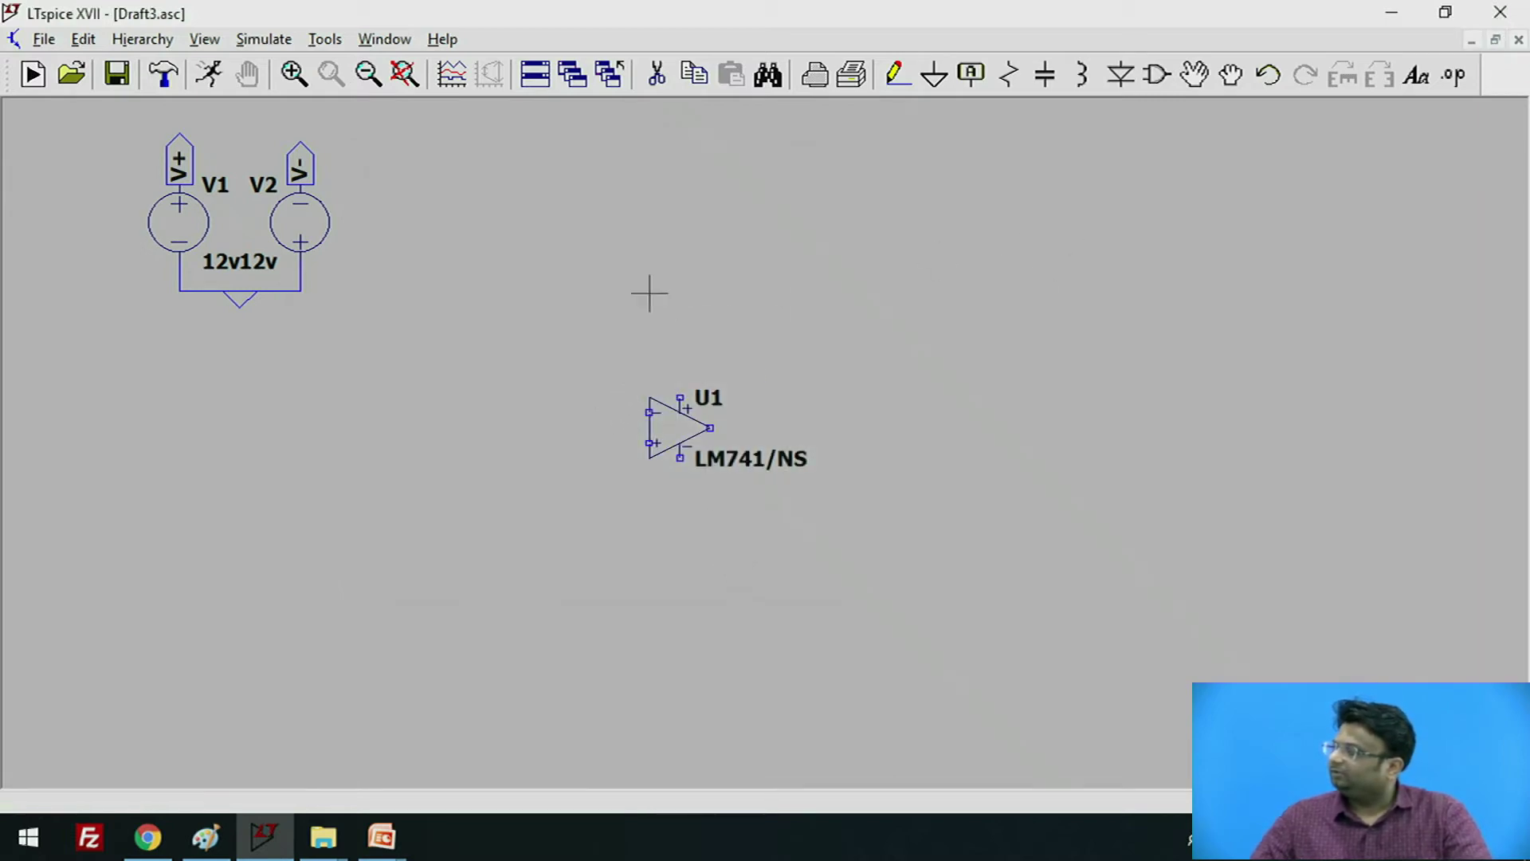
# Start a SPICE directive with .include followed by the model folder path E:\ copied from File Explorer
pyautogui.click(1459, 77)
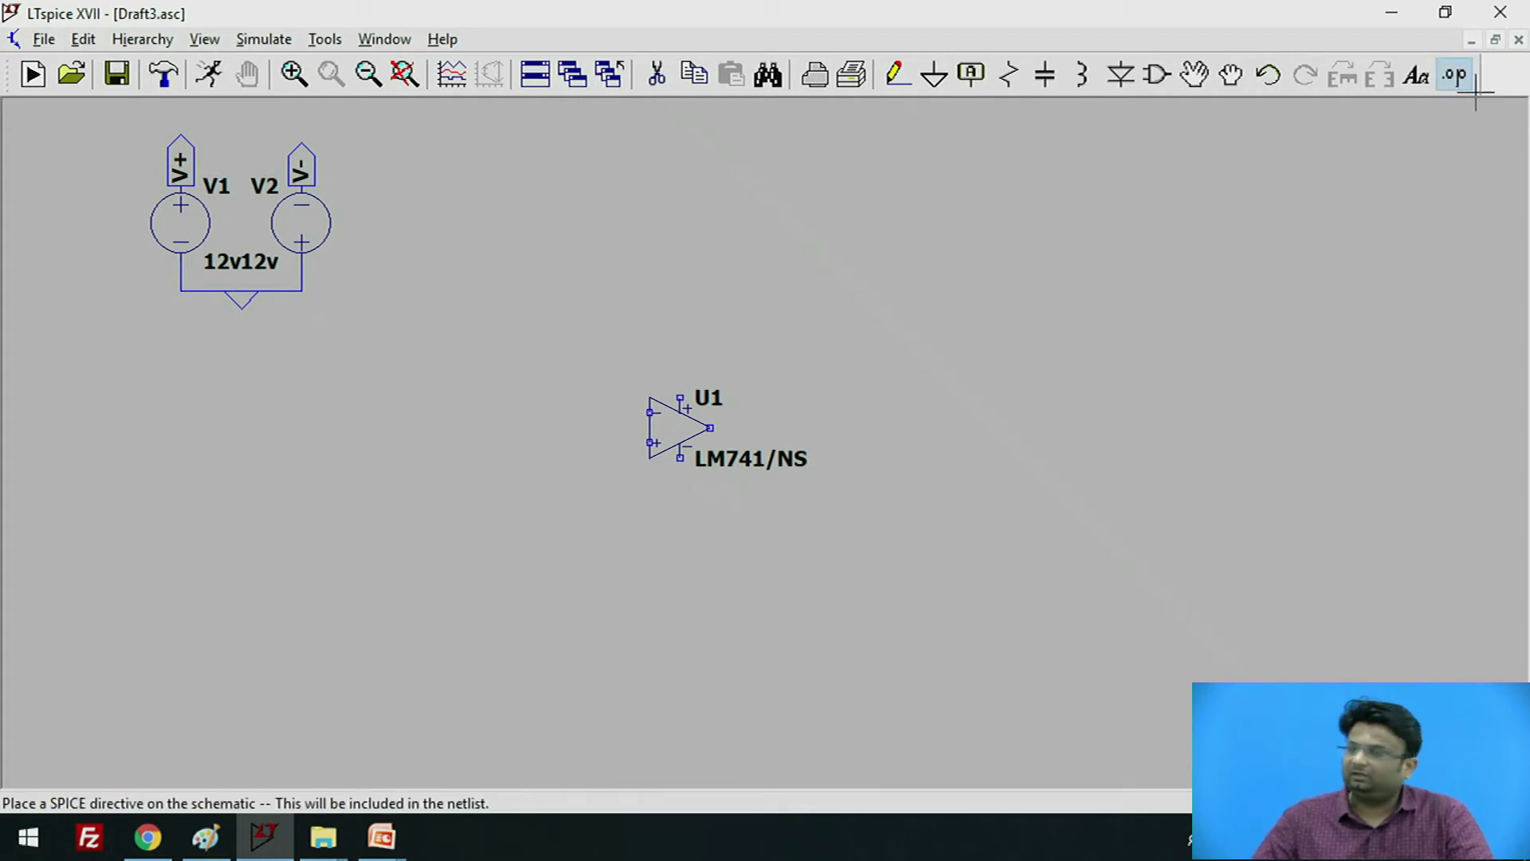
pyautogui.write('.include')
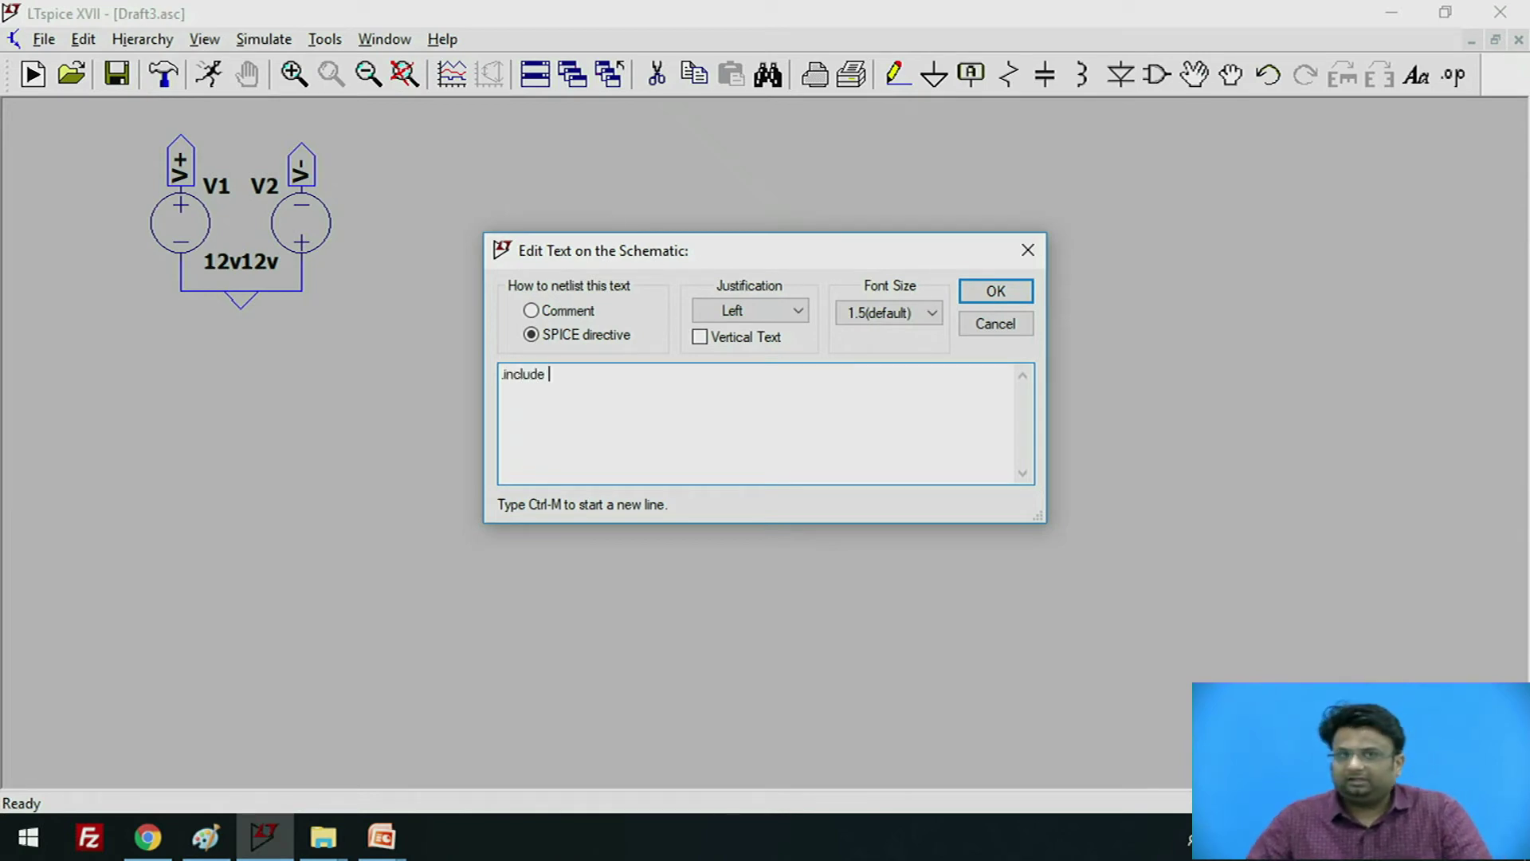
pyautogui.moveTo(323, 837)
pyautogui.click(335, 721)
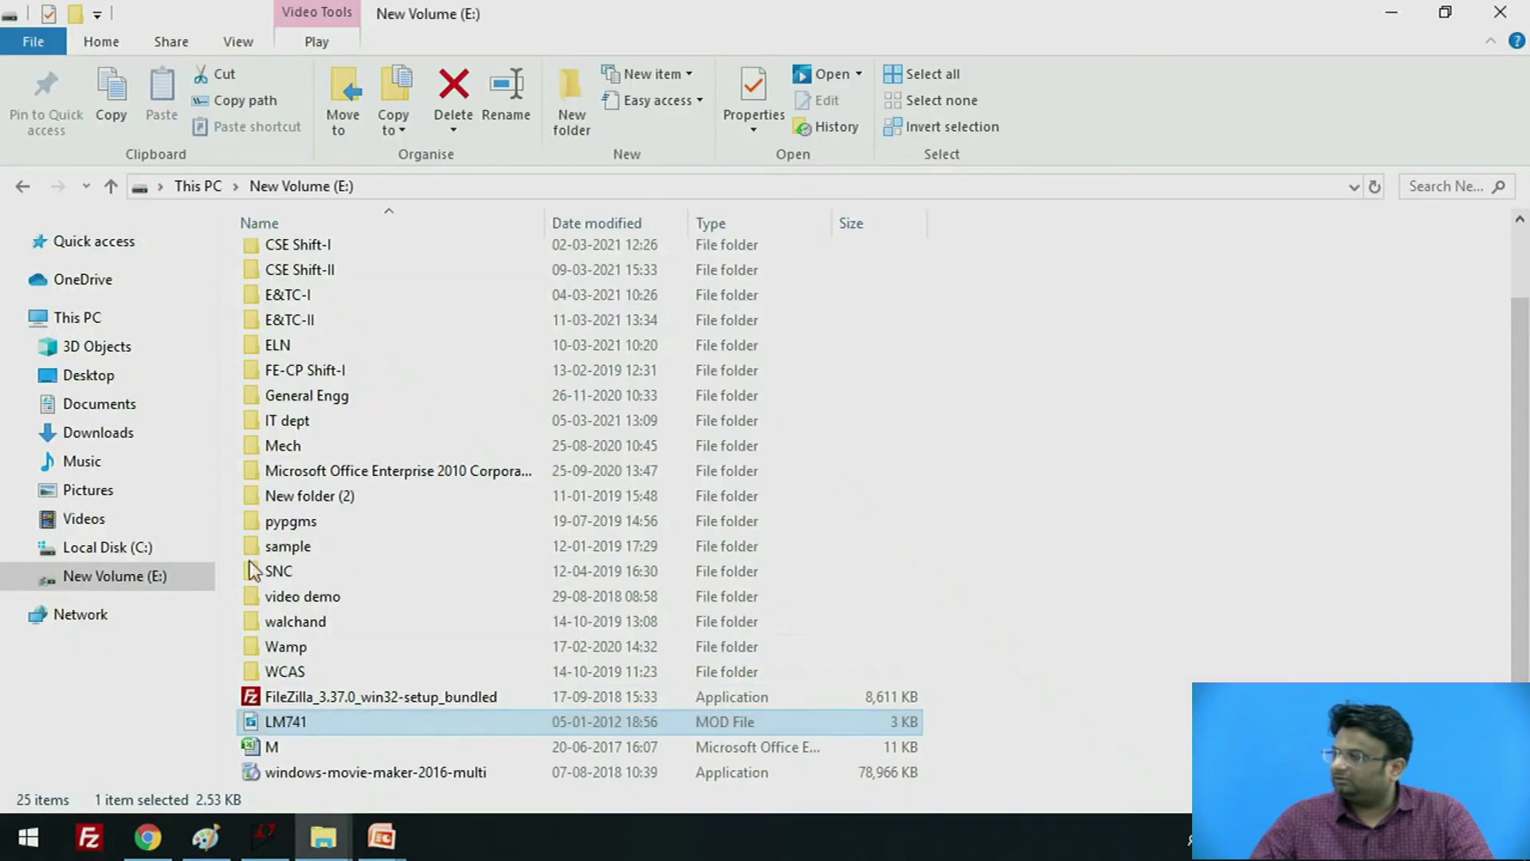
pyautogui.click(421, 187)
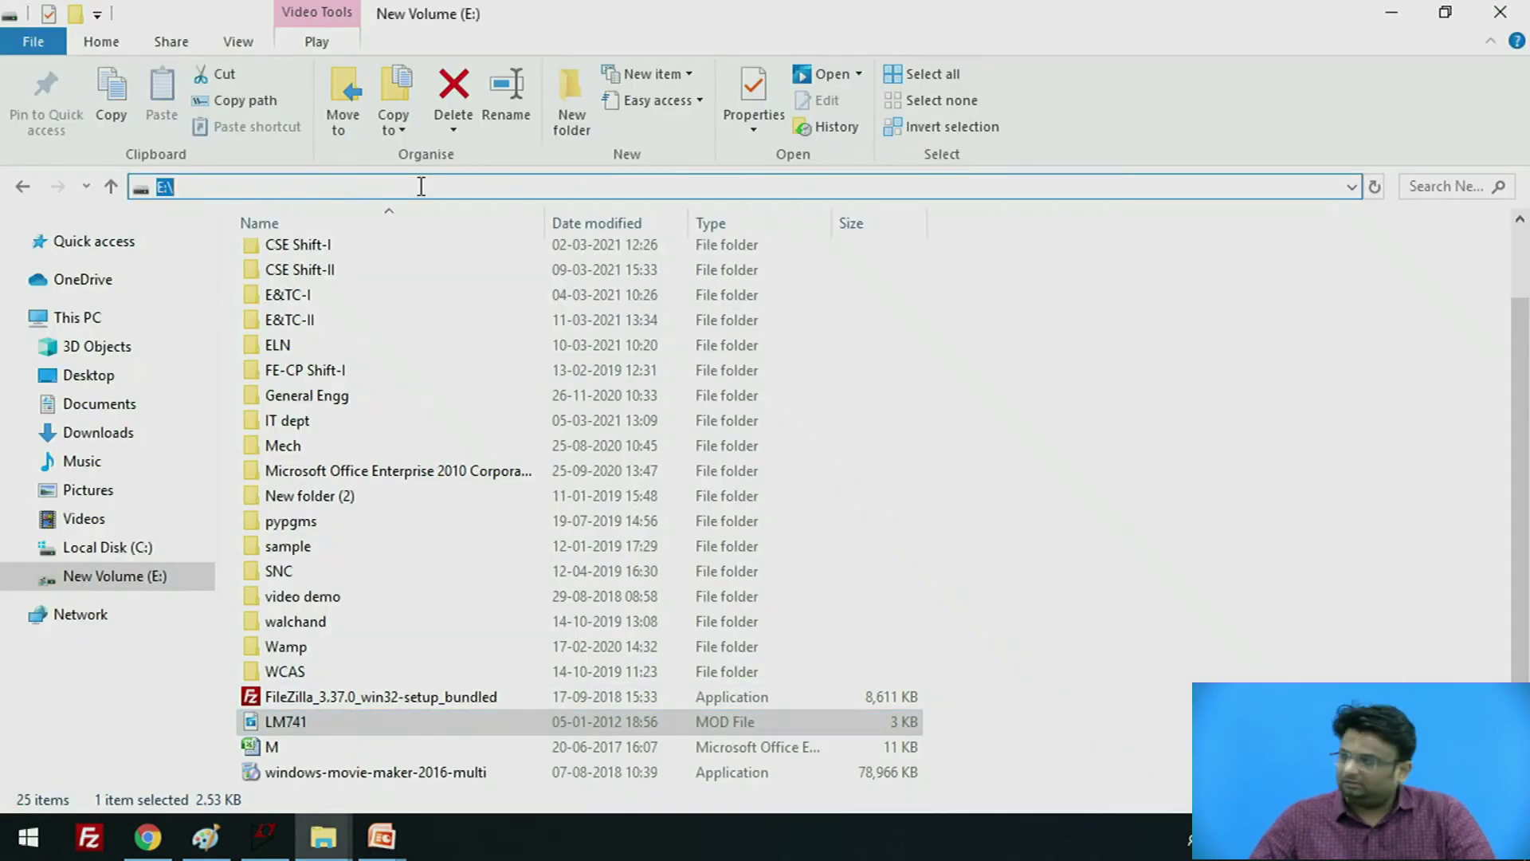
pyautogui.hotkey('alt', 'Tab')
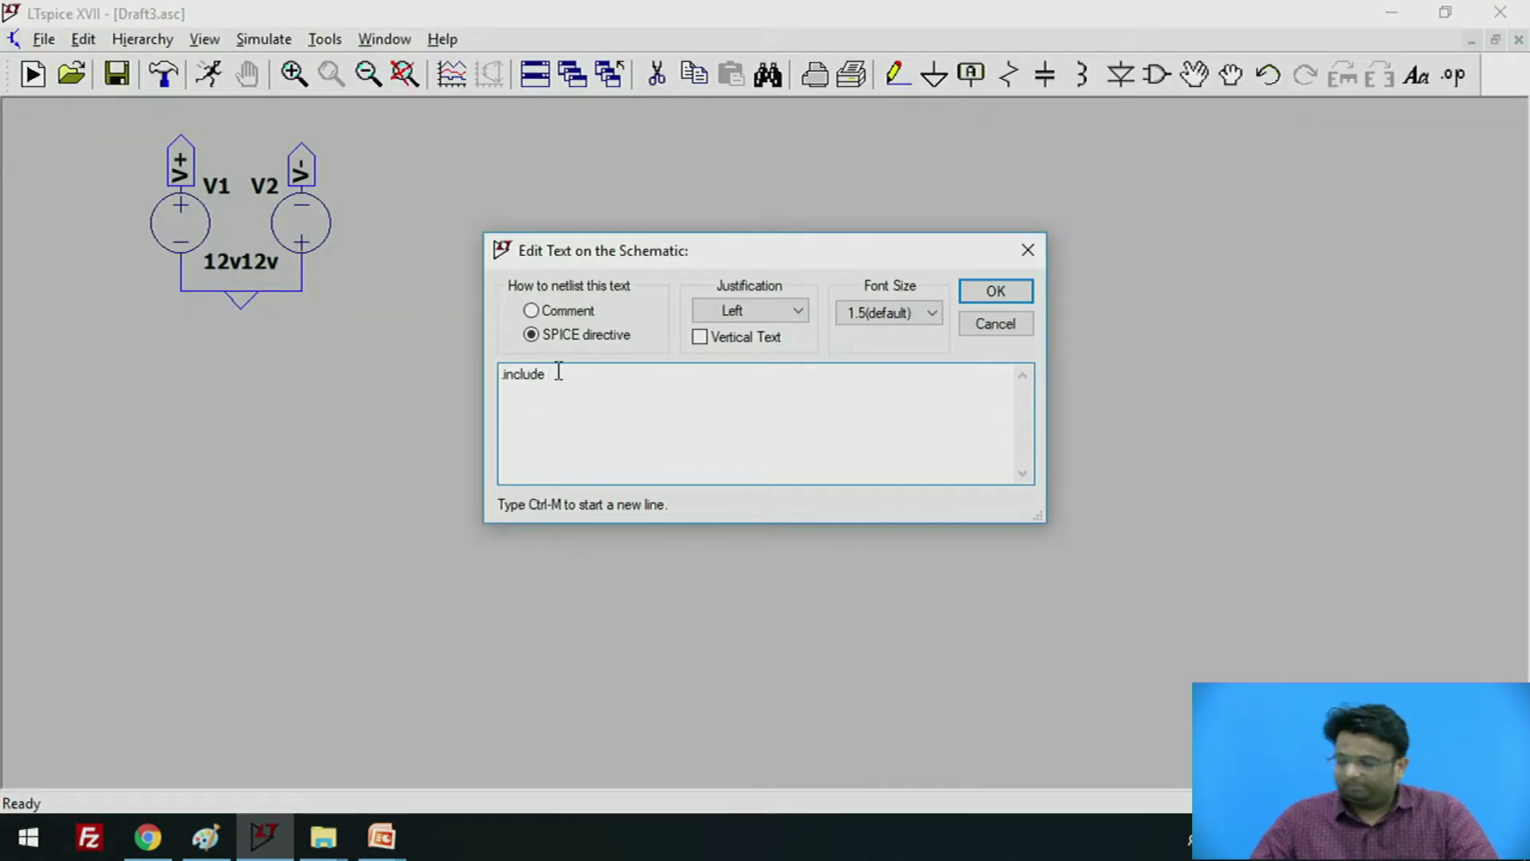
pyautogui.hotkey('ctrl', 'v')
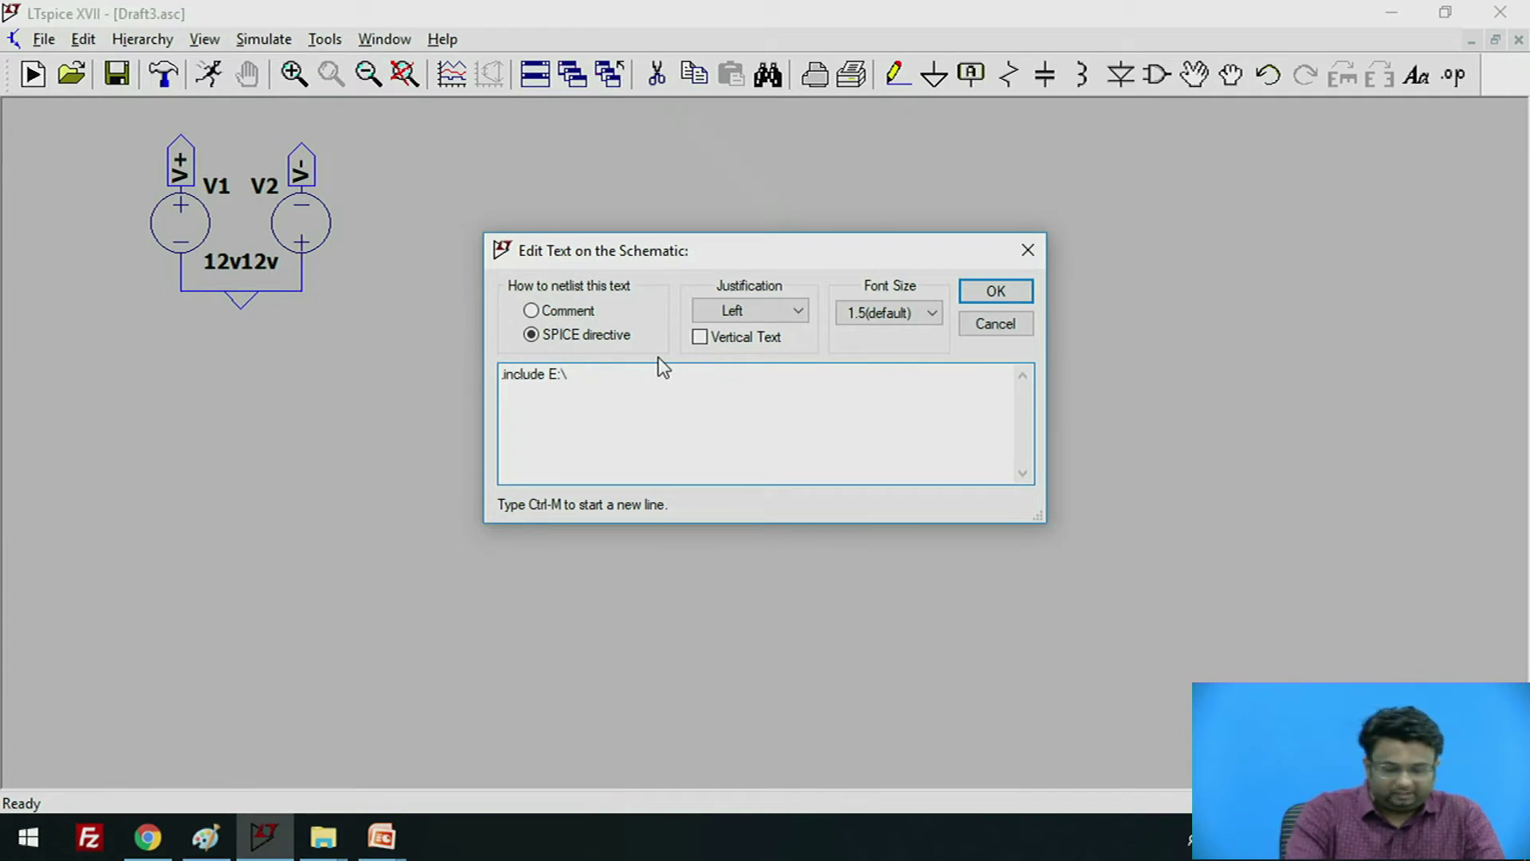
# Complete the directive as .include E:\LM741.MOD and place it in the empty area above the op-amp
pyautogui.write('LM741>MOD')
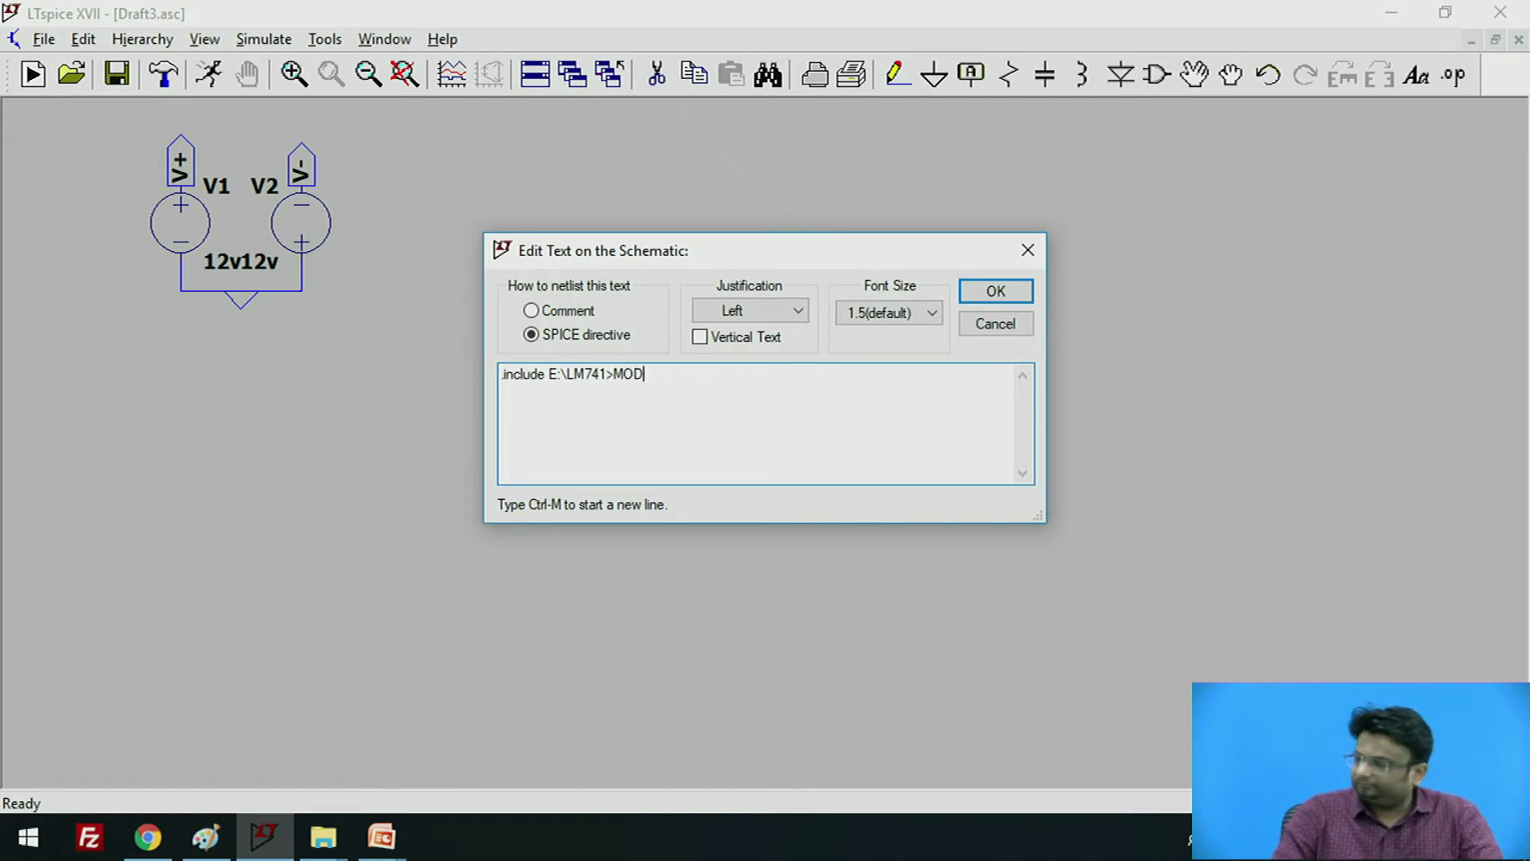
pyautogui.press('BackSpace')
pyautogui.write('.')
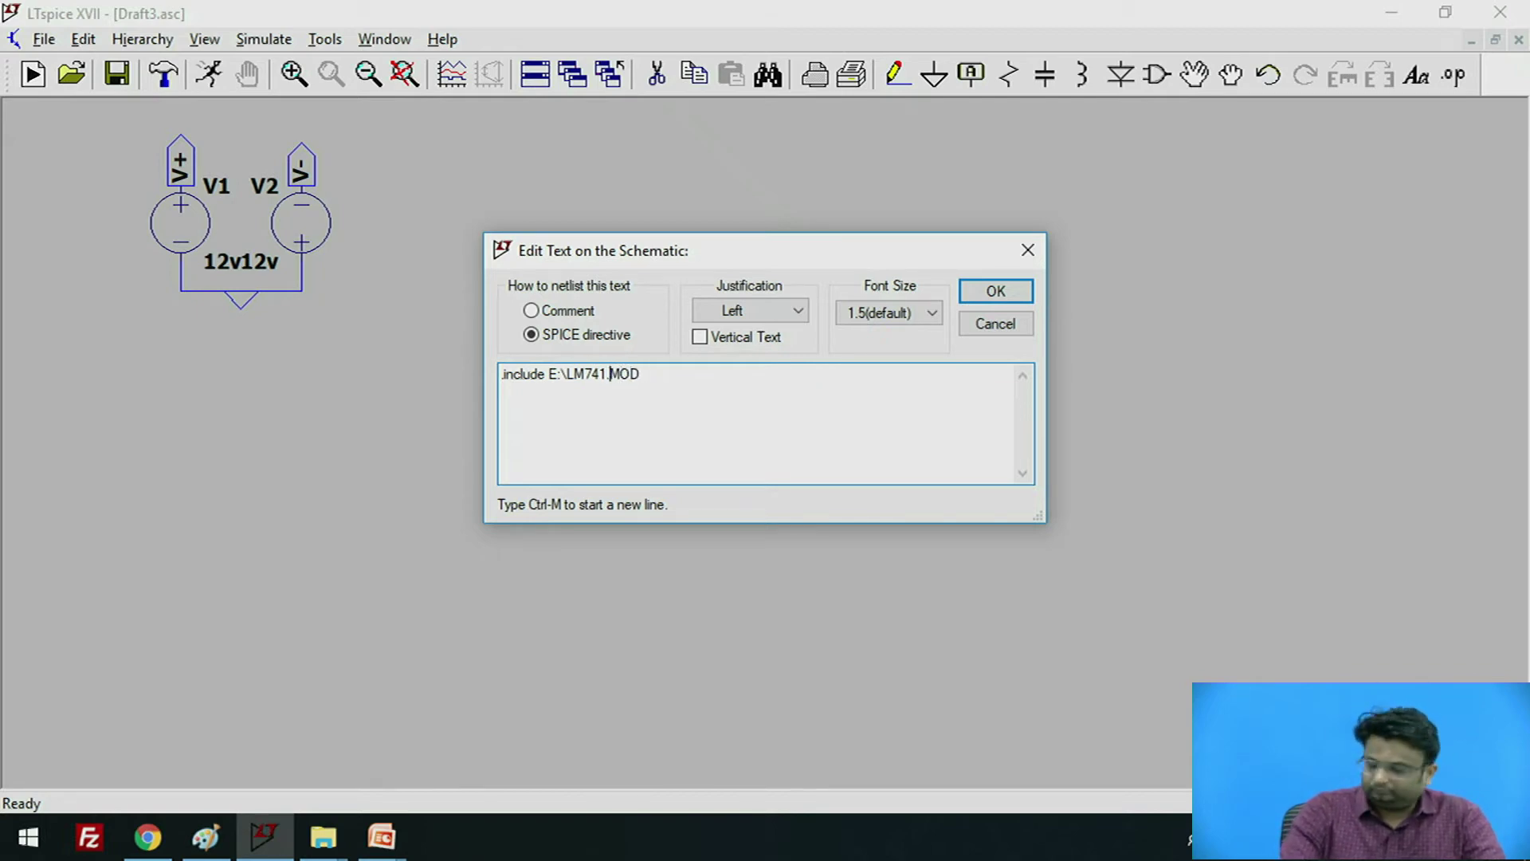
pyautogui.click(981, 290)
pyautogui.click(598, 178)
# Place three horizontal resistors: R1 at the op-amp's input side, R2 below it and R3 at its output side
pyautogui.click(1008, 85)
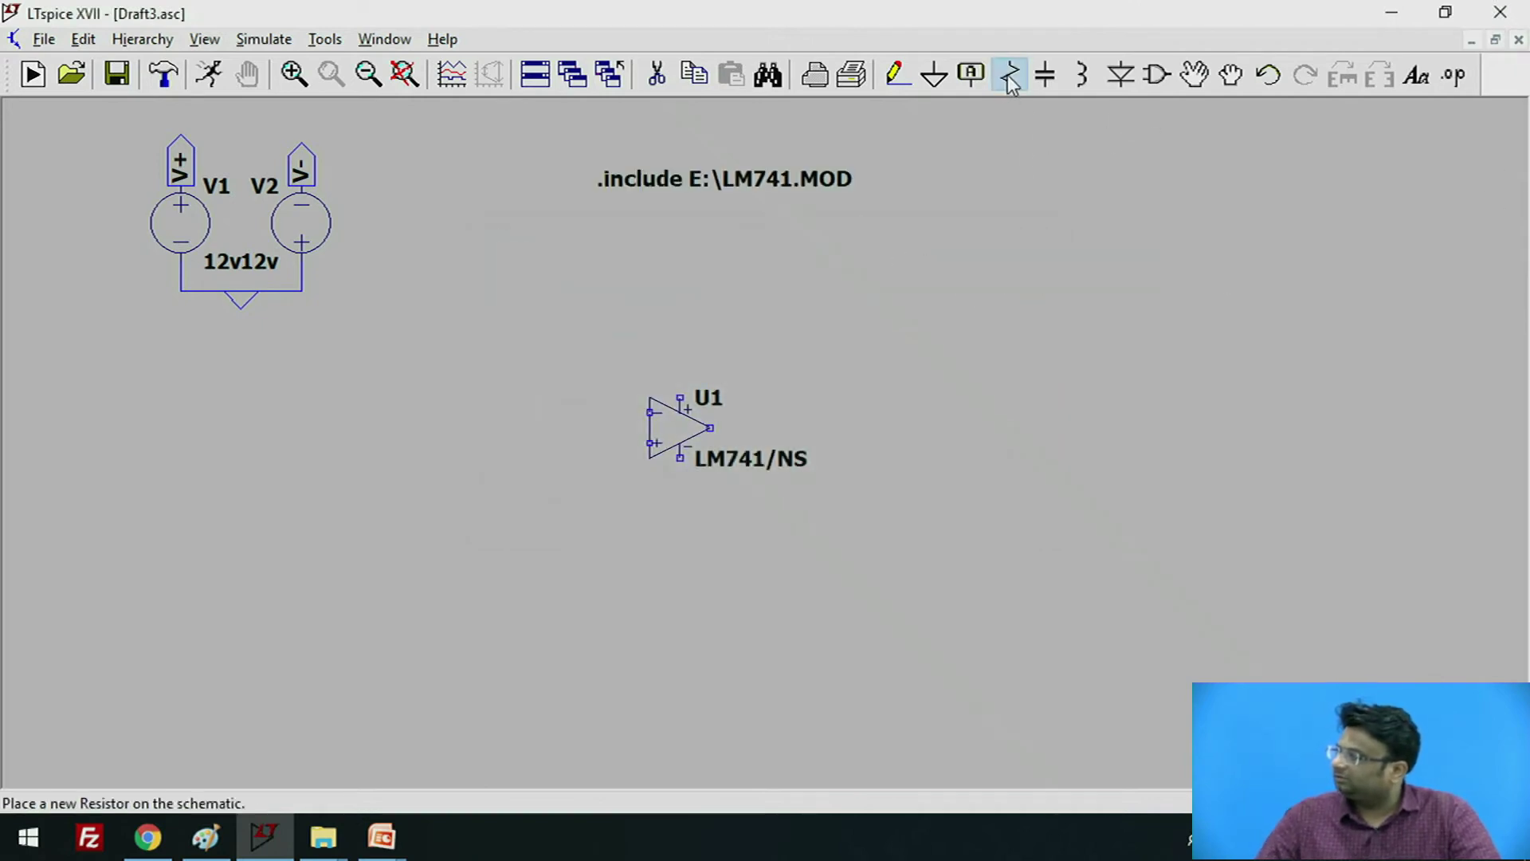
pyautogui.hotkey('ctrl', 'r')
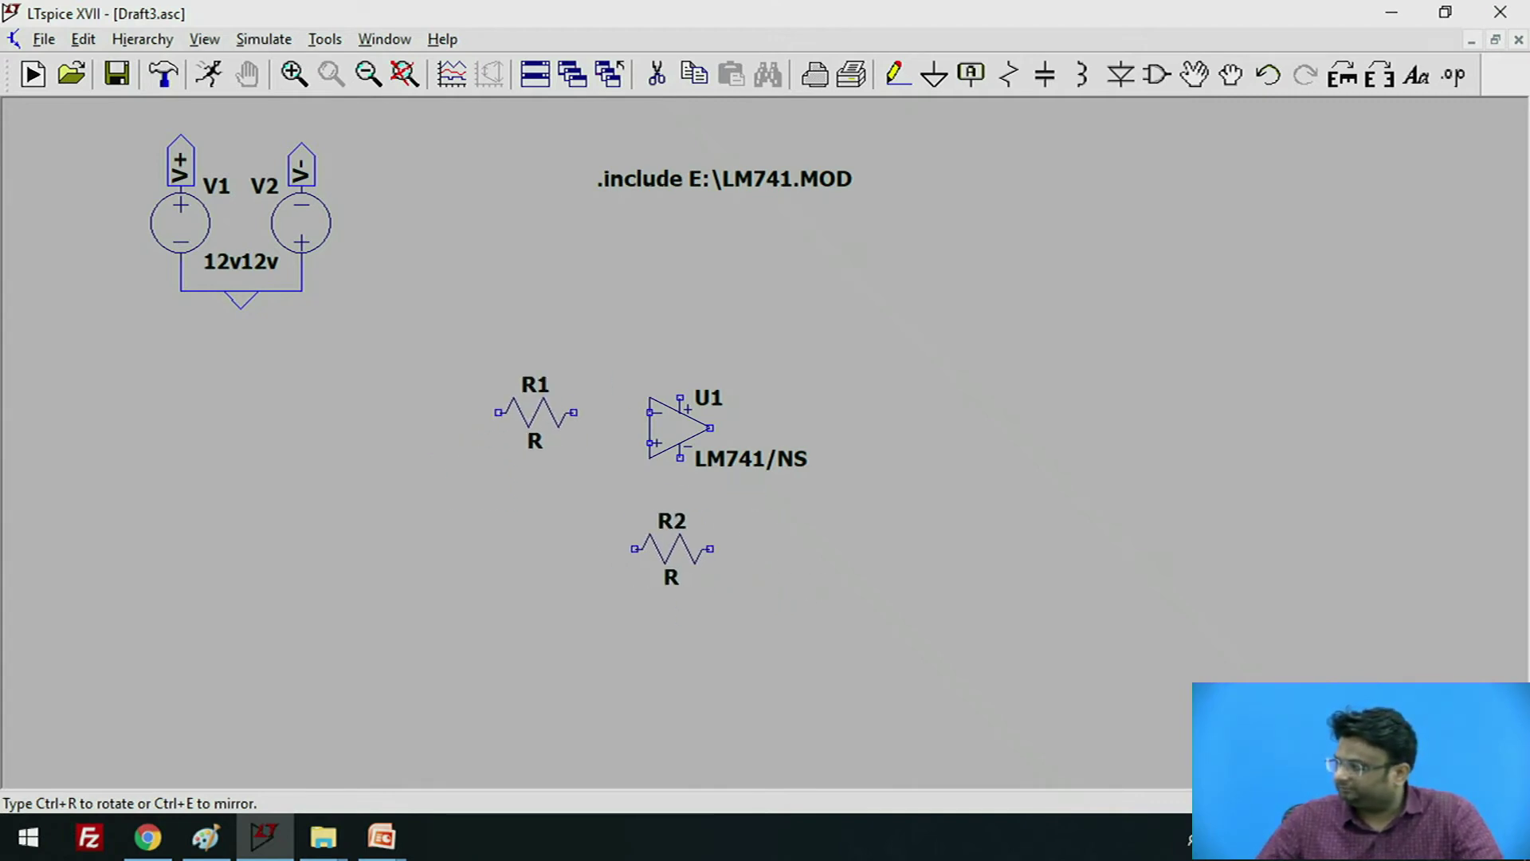
pyautogui.click(672, 548)
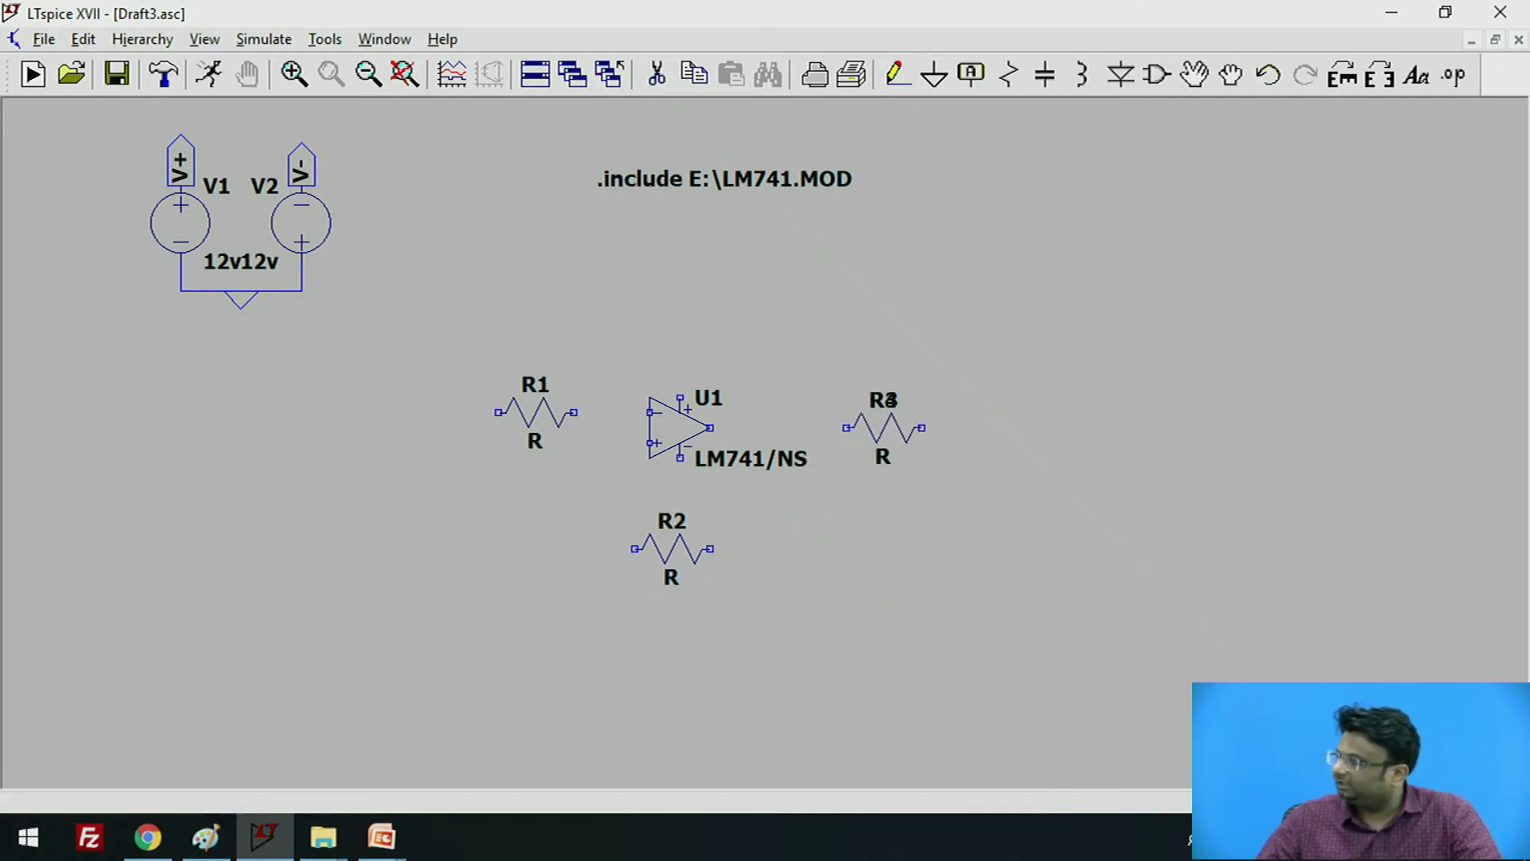
pyautogui.press('Escape')
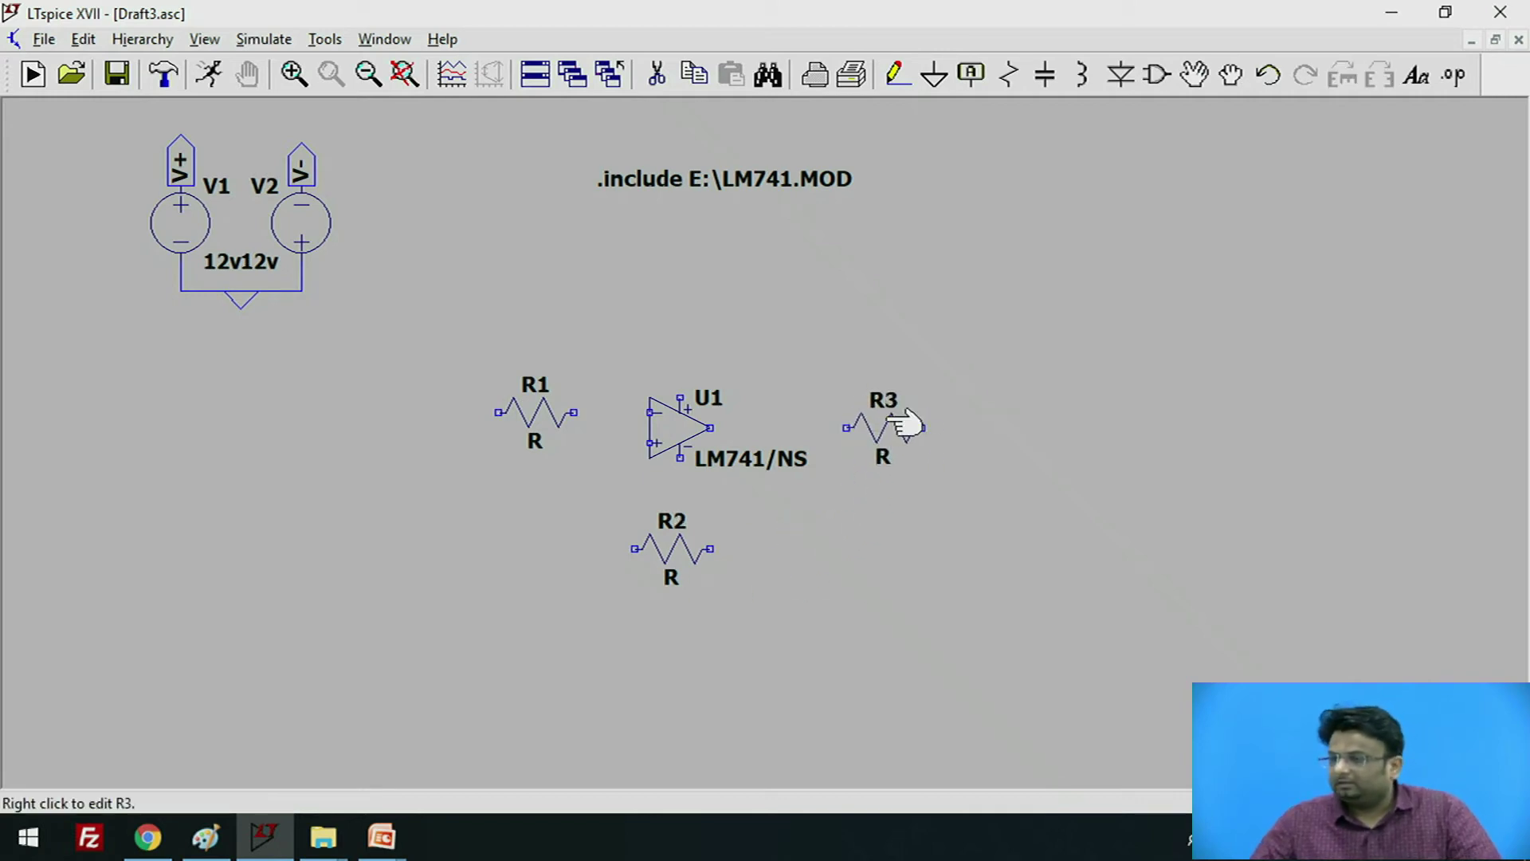
# Place one horizontal capacitor directly below resistor R2
pyautogui.click(1045, 75)
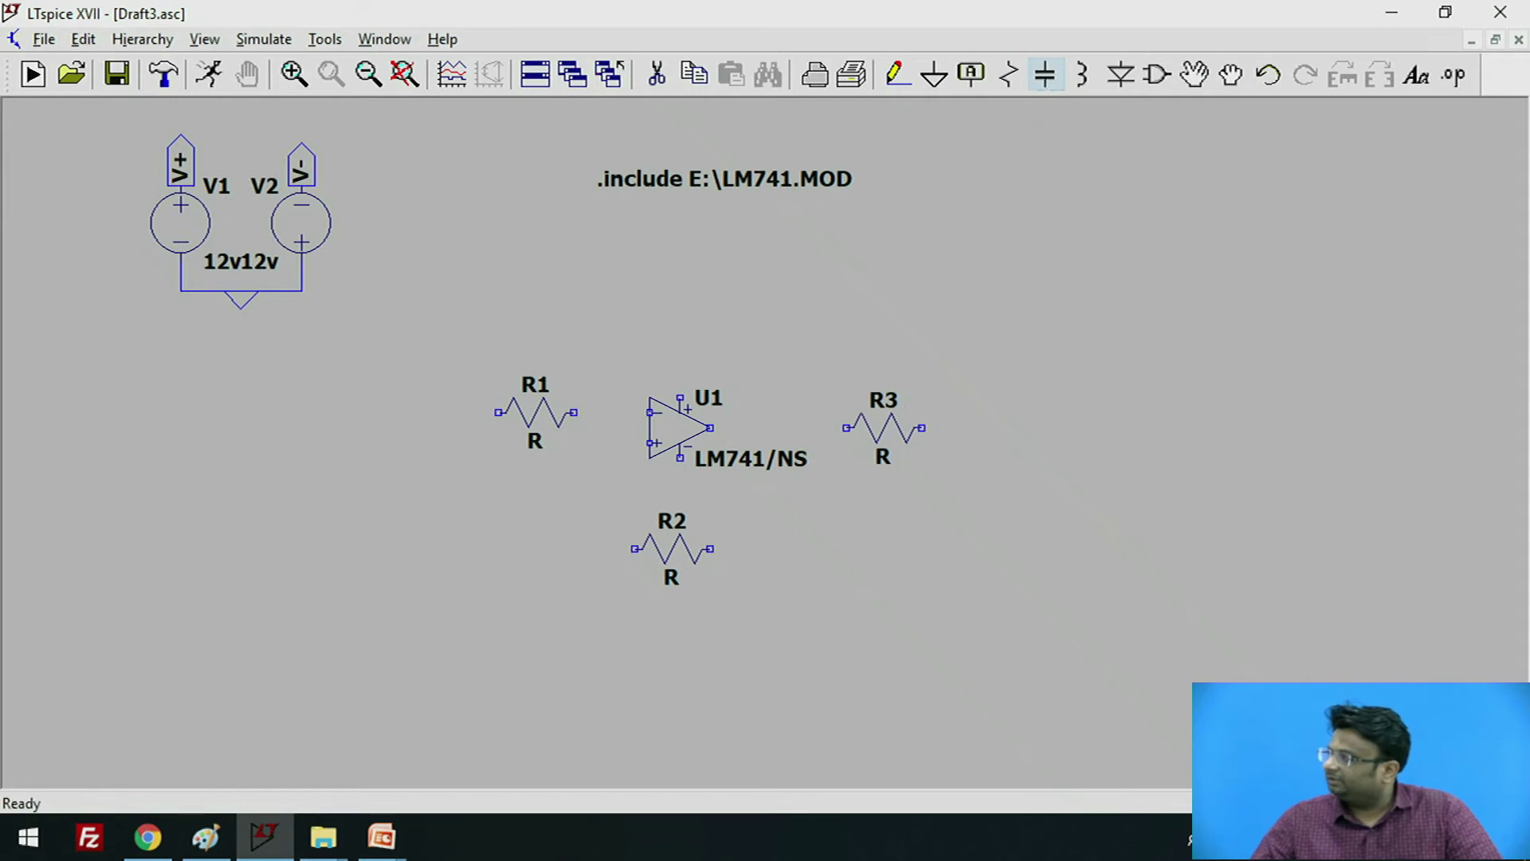
pyautogui.hotkey('ctrl', 'r')
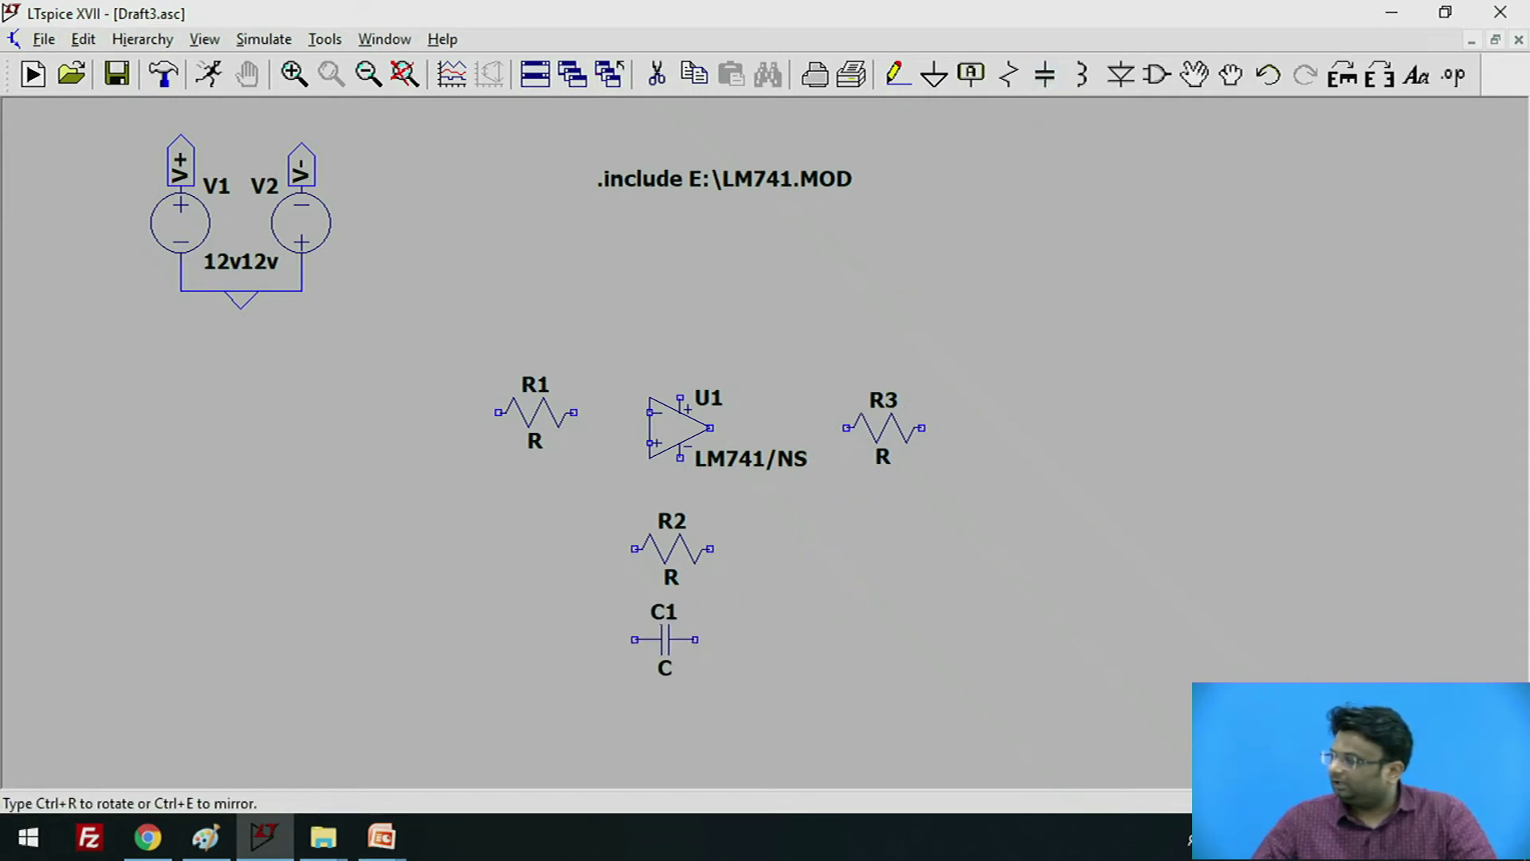
pyautogui.click(672, 639)
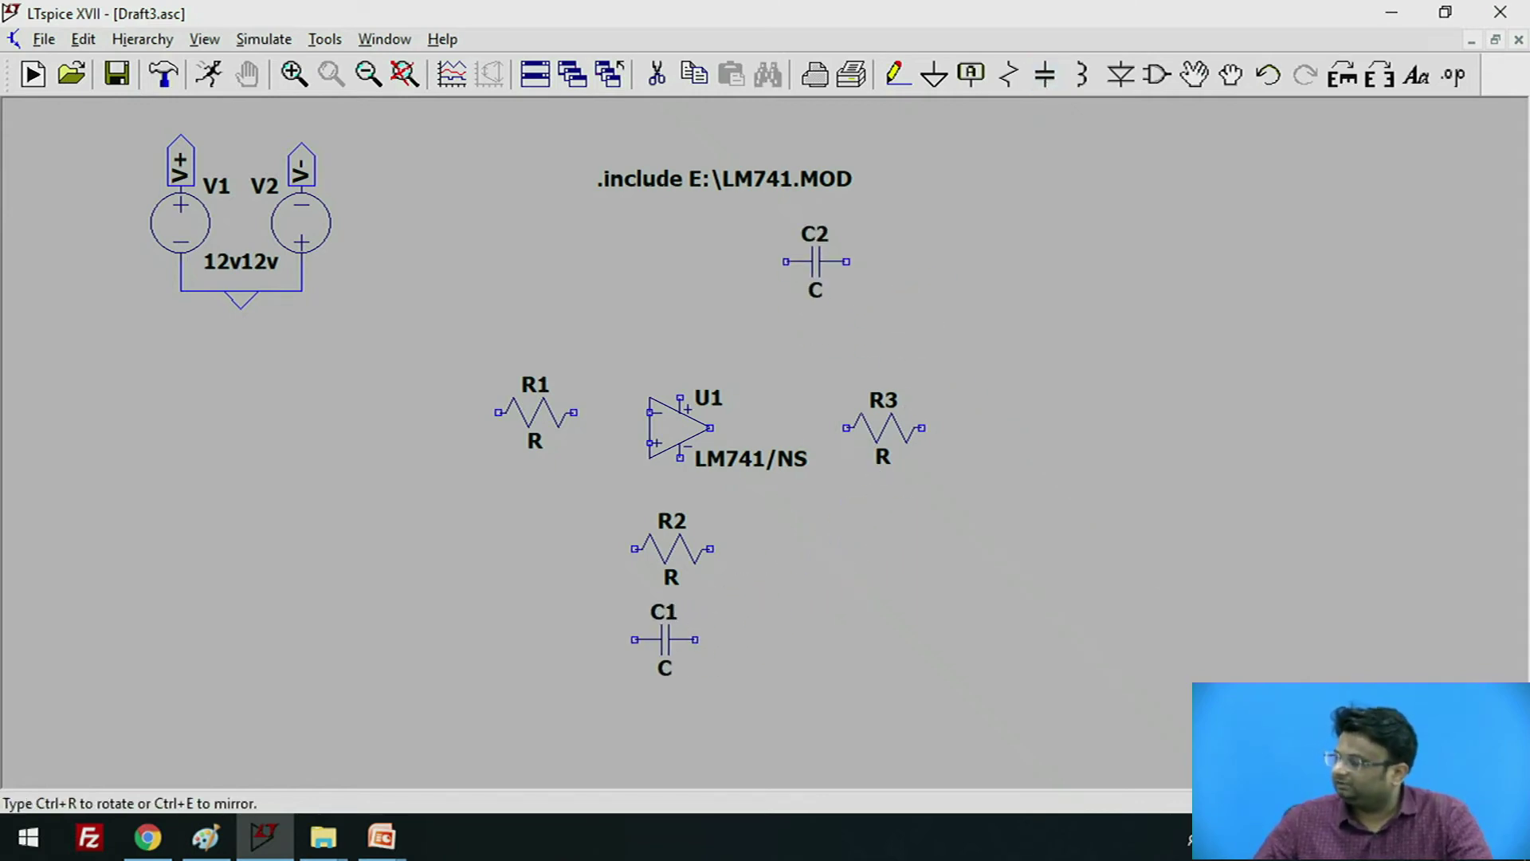
pyautogui.press('Escape')
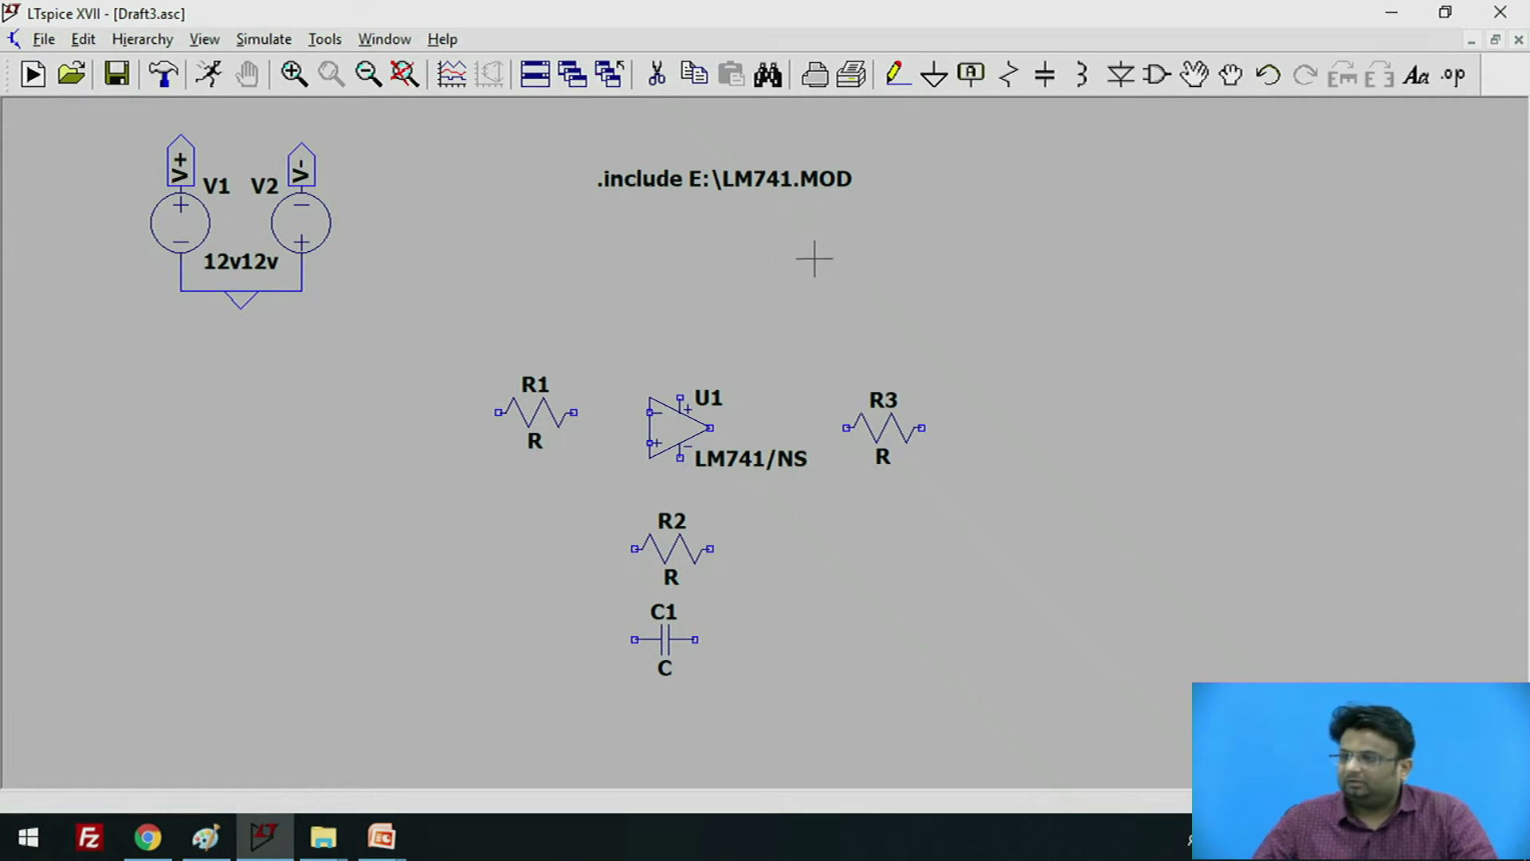
# Wire the op-amp's non-inverting input out and down to a ground symbol
pyautogui.click(897, 74)
pyautogui.click(649, 443)
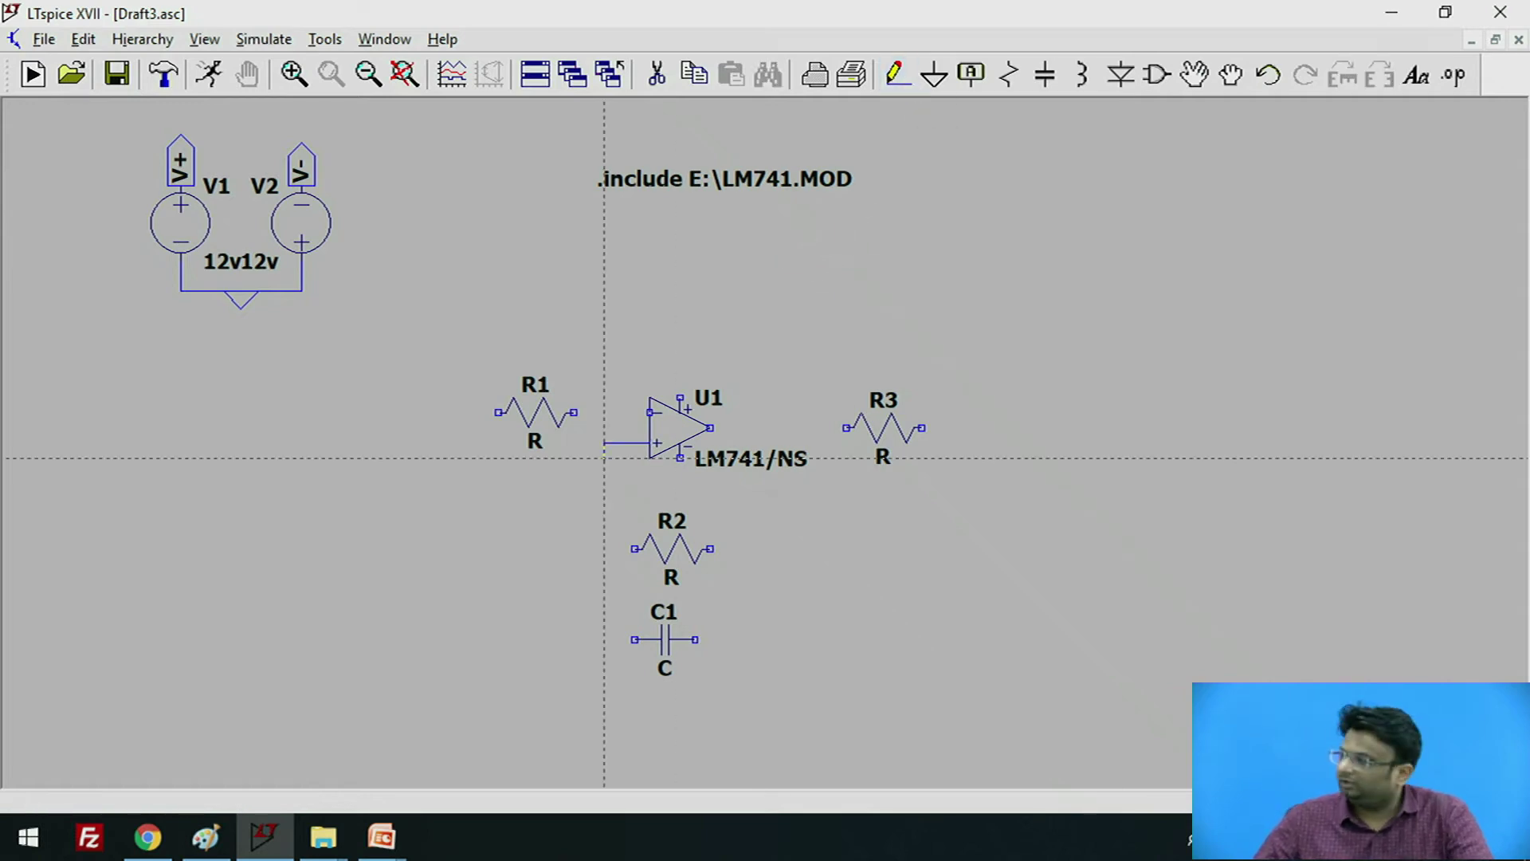
pyautogui.click(934, 74)
pyautogui.click(604, 459)
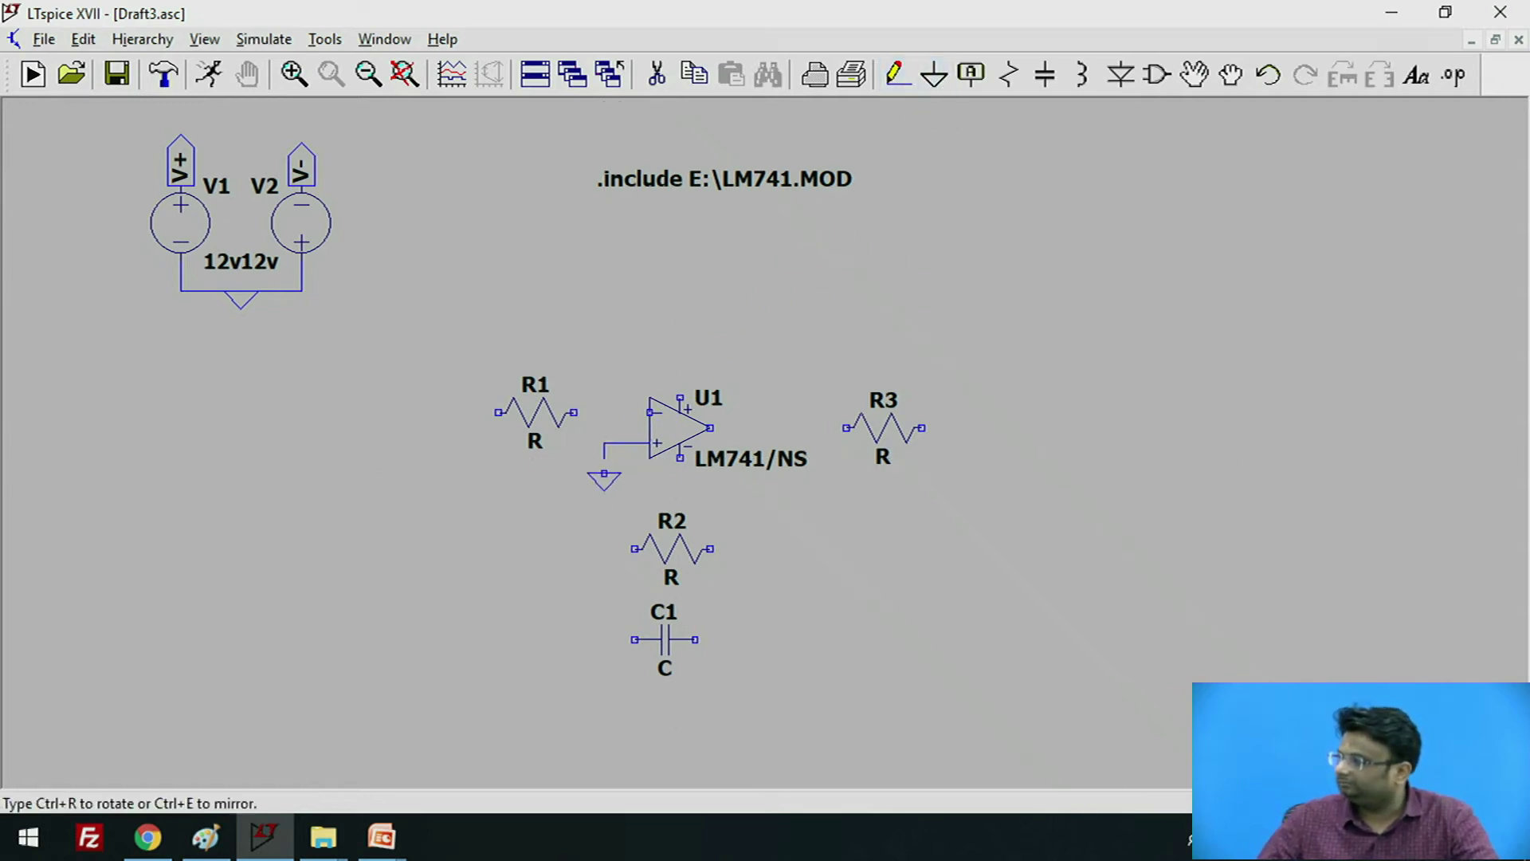
pyautogui.press('Escape')
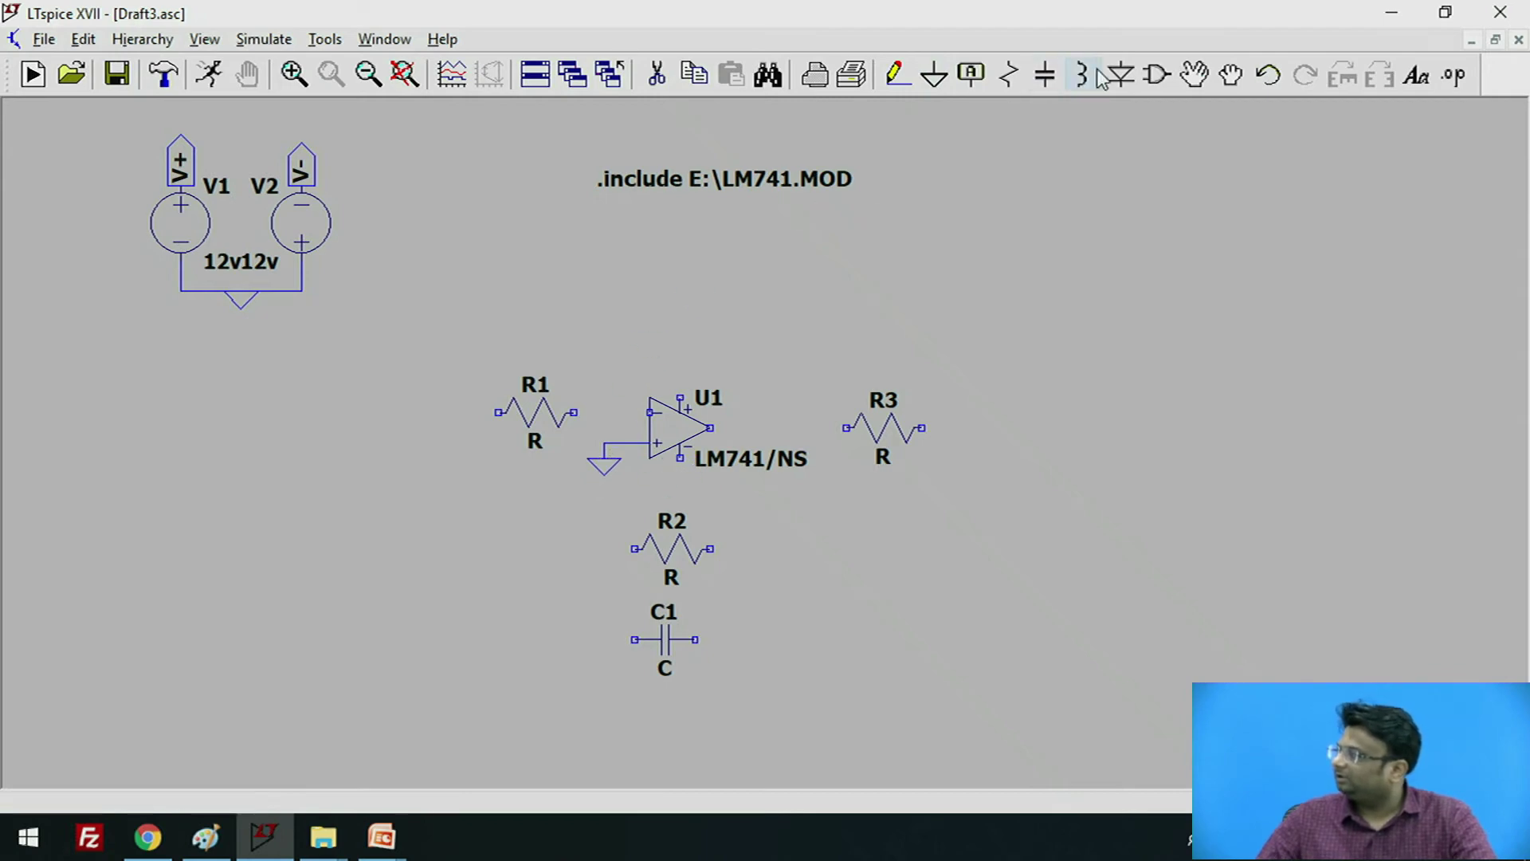
# Move resistor R1 slightly further away from the op-amp's inverting input
pyautogui.click(1193, 74)
pyautogui.click(534, 422)
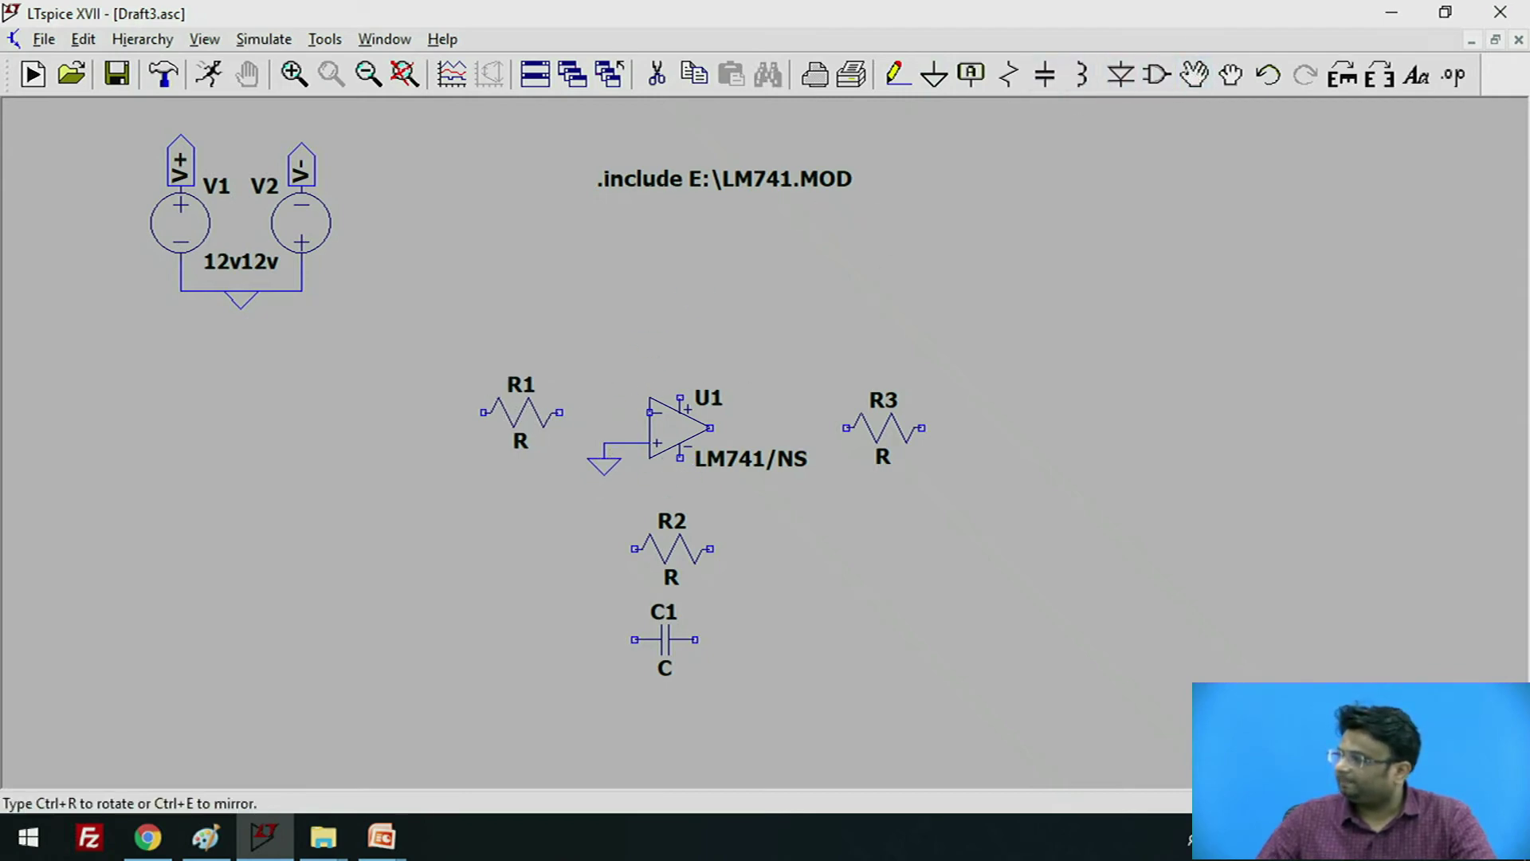
pyautogui.click(520, 434)
# Draw a wire between R1 and the op-amp's inverting input, and wire the op-amp's output to R3
pyautogui.click(895, 80)
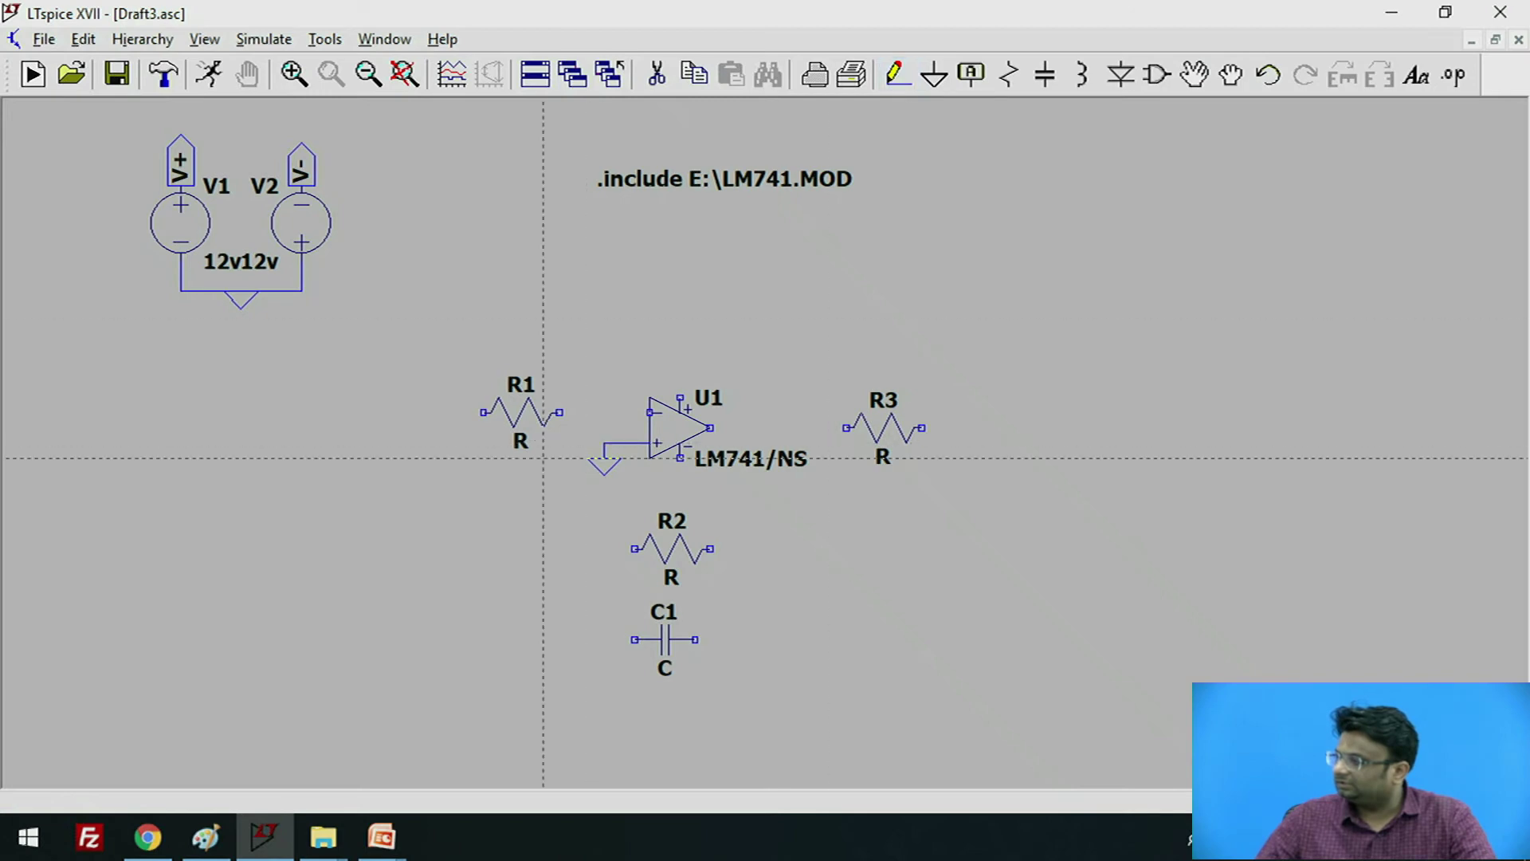
pyautogui.click(559, 412)
pyautogui.click(650, 442)
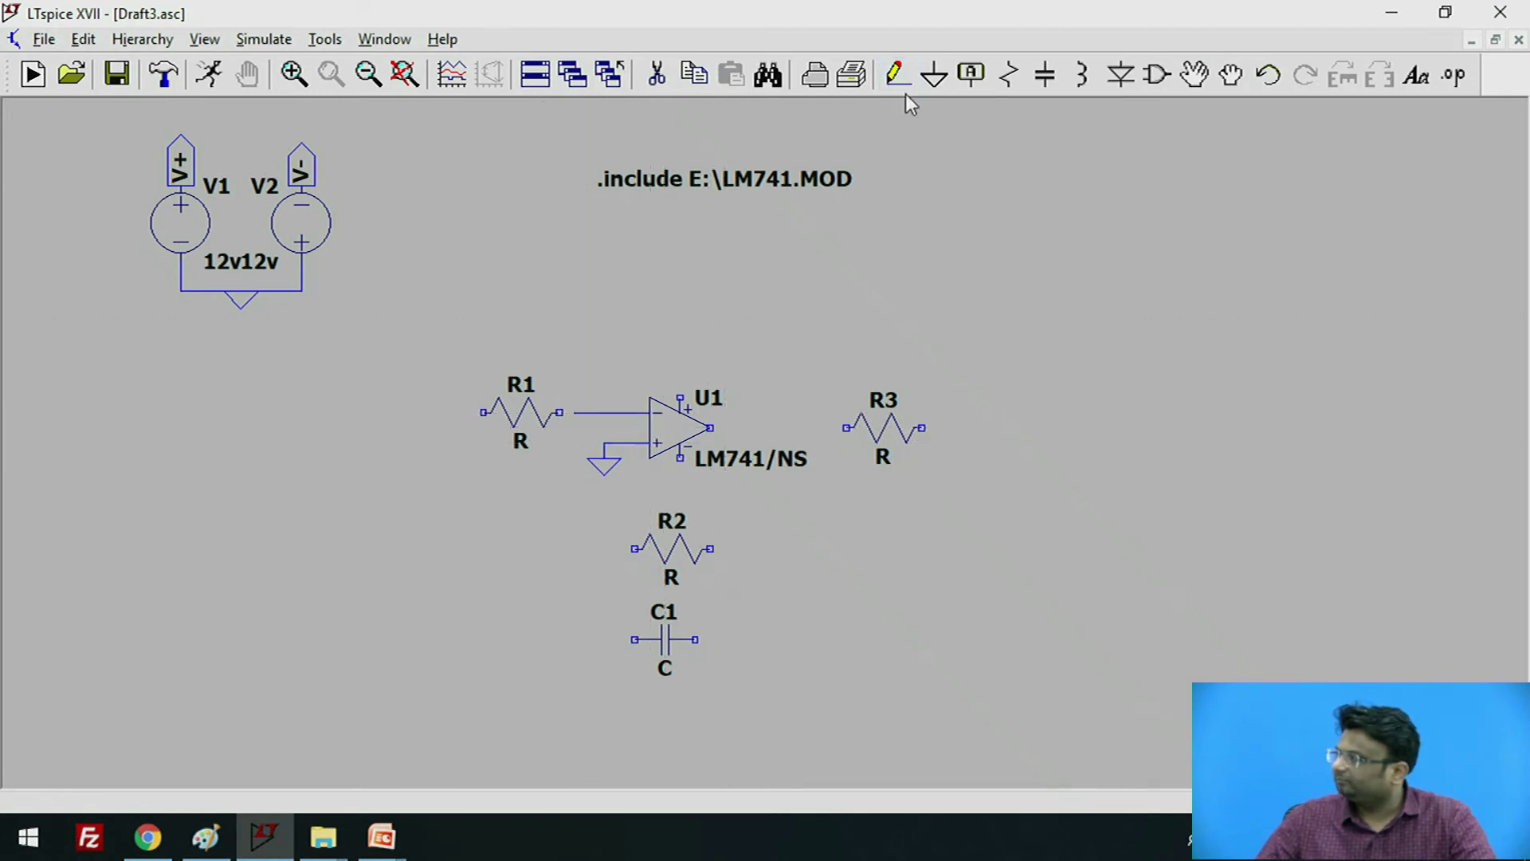
pyautogui.click(710, 427)
pyautogui.click(846, 427)
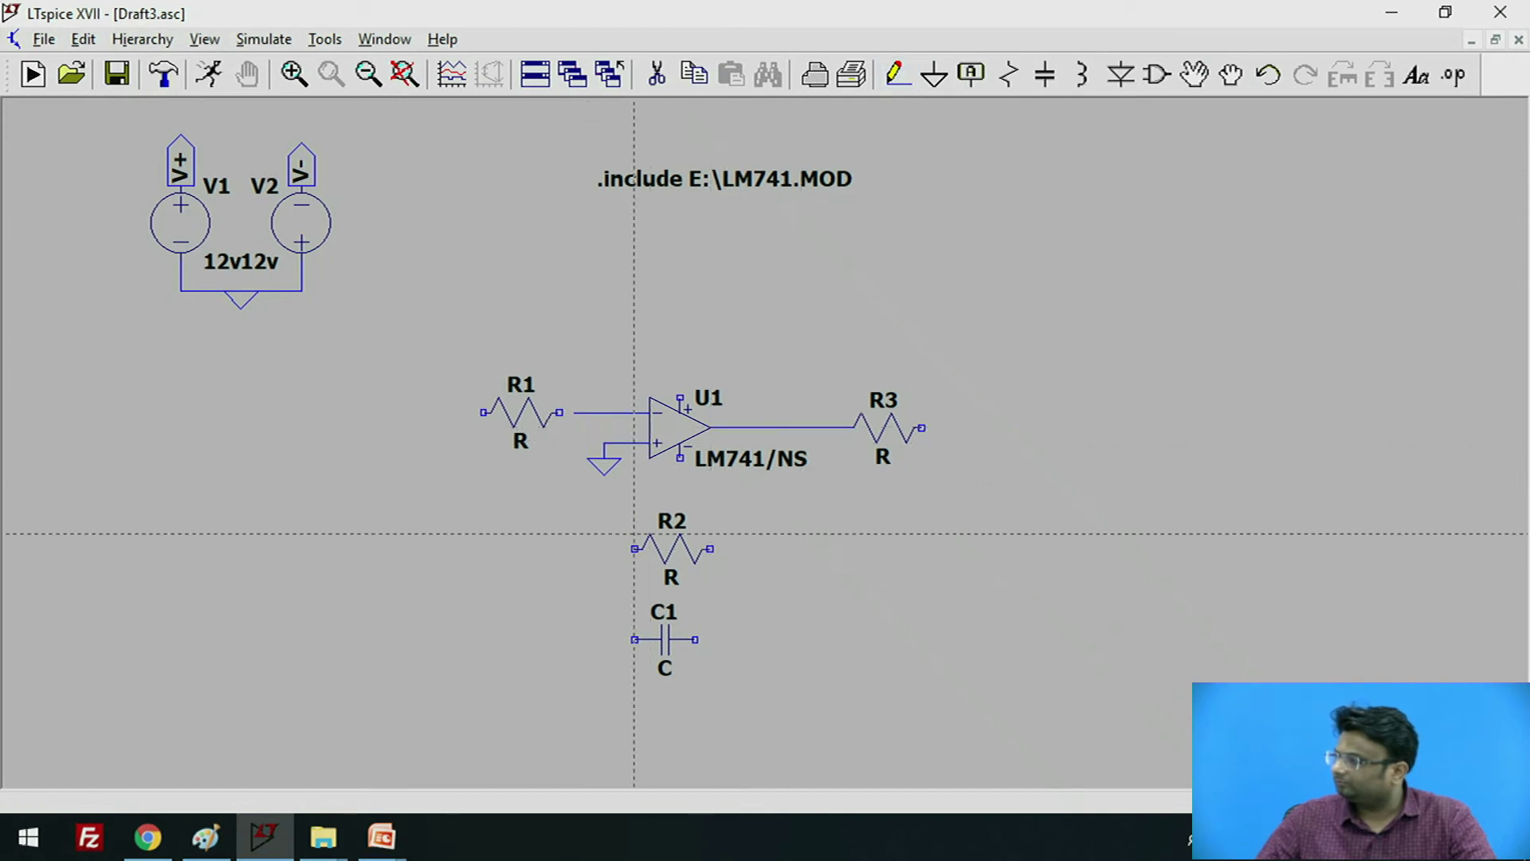
# Wire R2 as the feedback resistor between the inverting-input node at R1 and the op-amp's output node
pyautogui.click(650, 412)
pyautogui.click(574, 413)
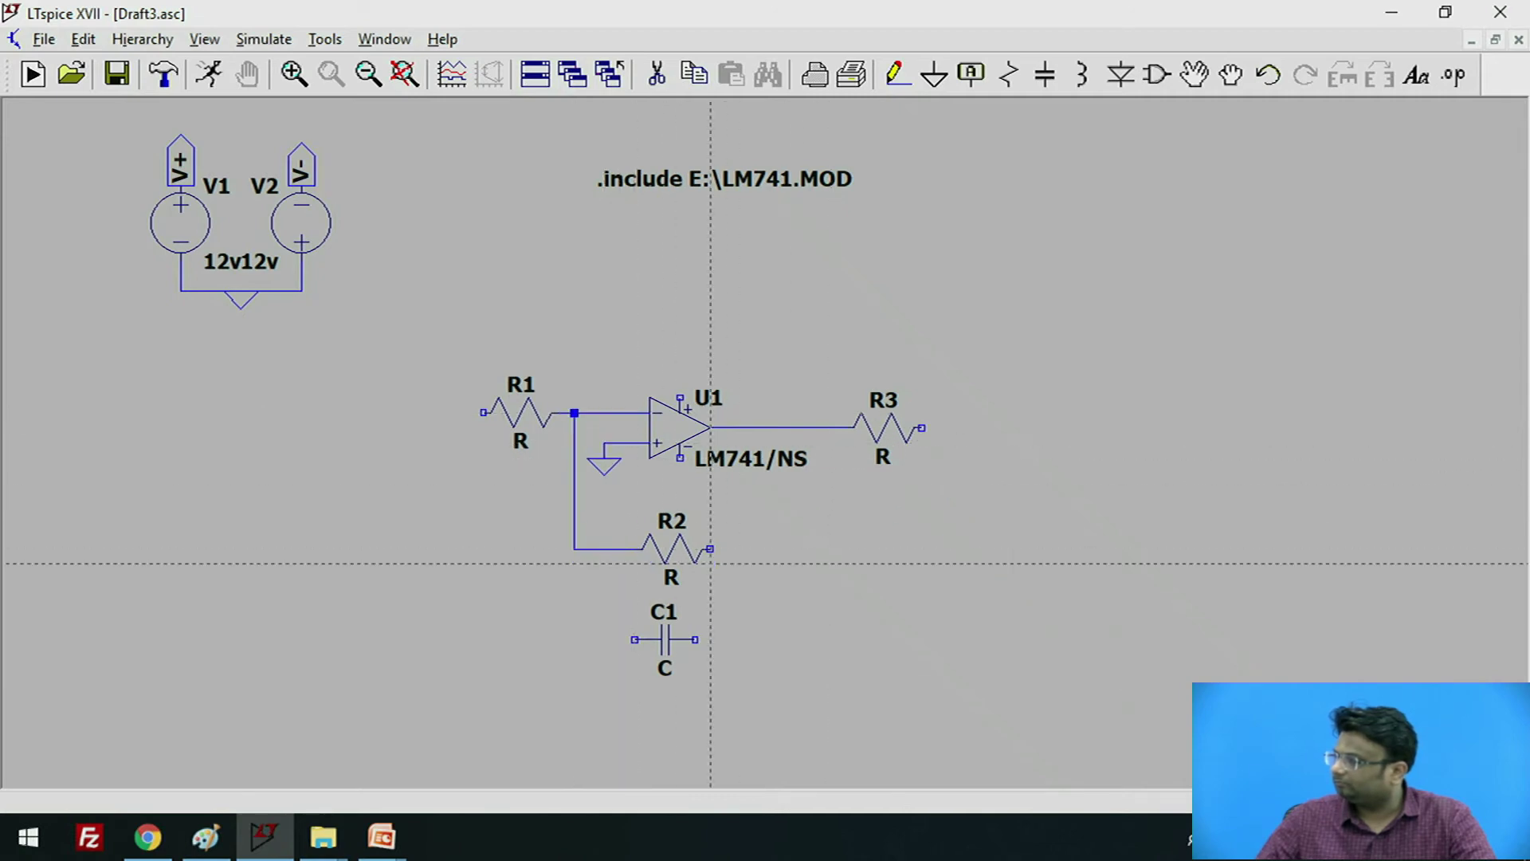
pyautogui.click(816, 548)
pyautogui.click(815, 427)
# Wire capacitor C1 in parallel with R2 between the inverting-input node and the output node
pyautogui.click(635, 640)
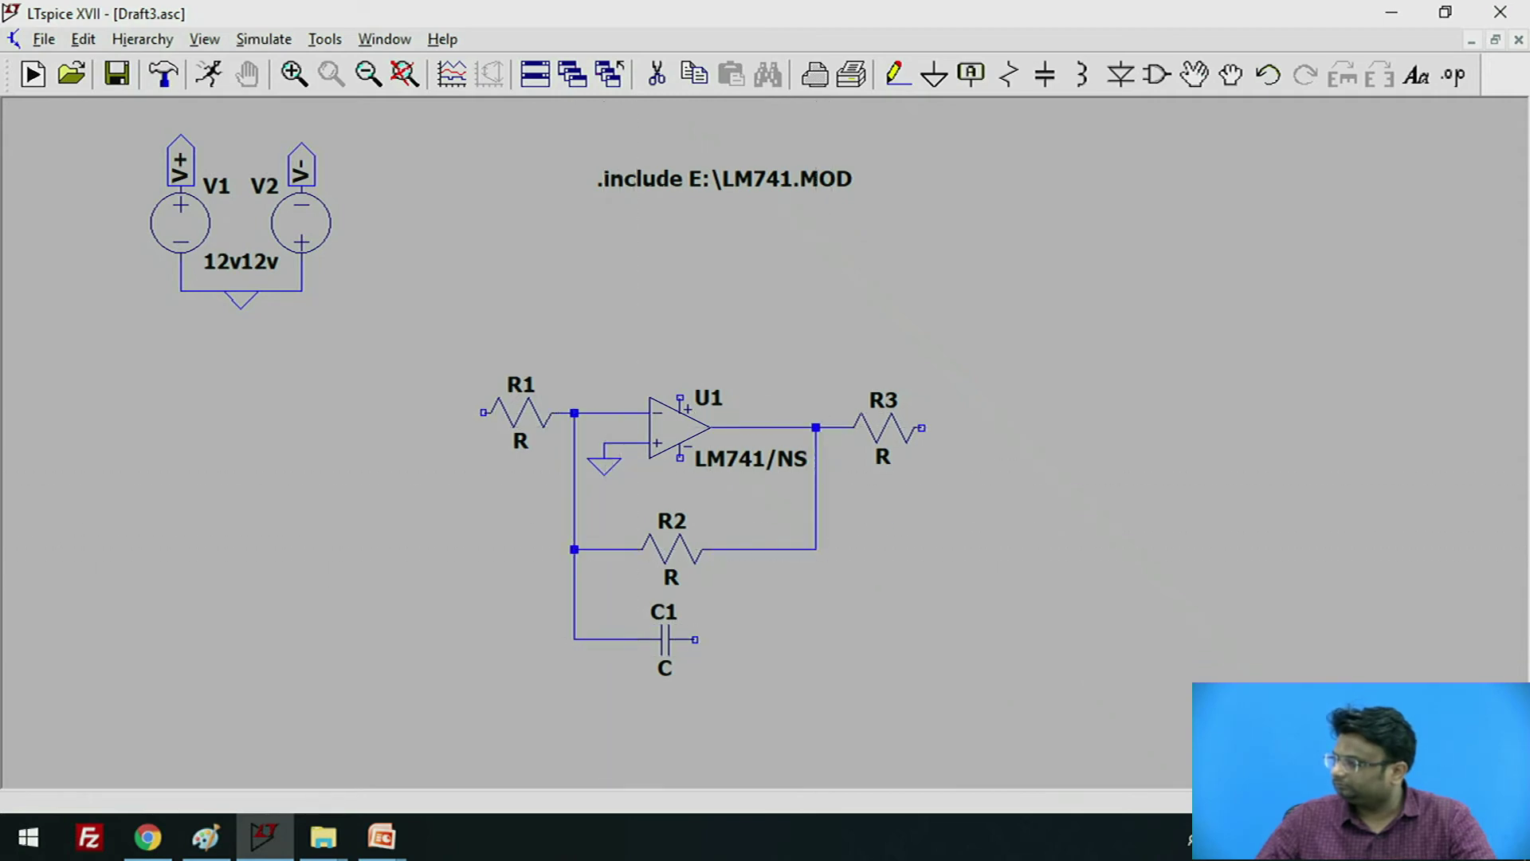
pyautogui.click(695, 639)
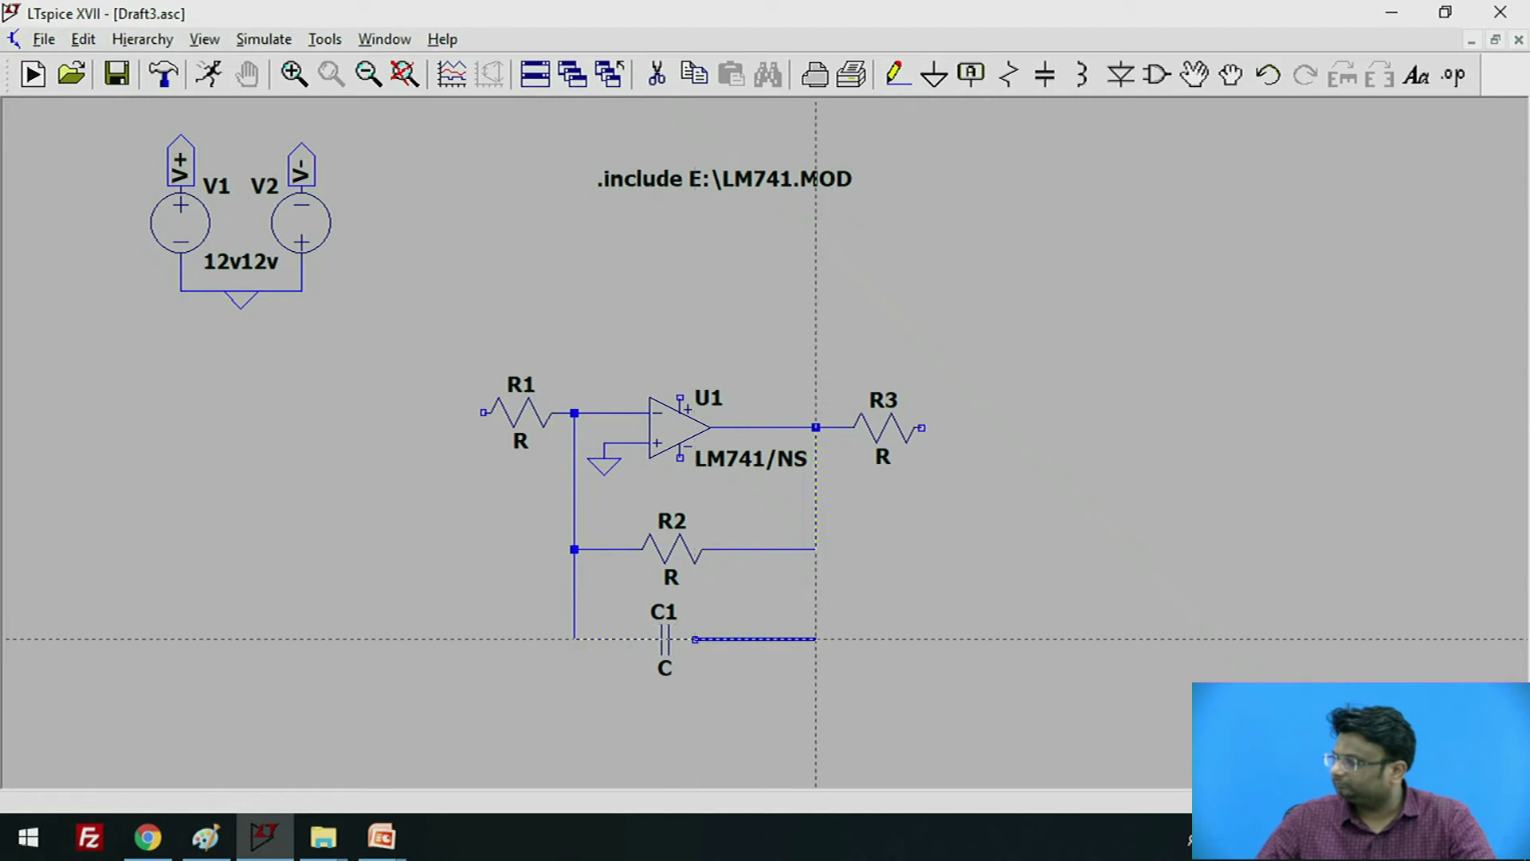
pyautogui.click(815, 639)
pyautogui.click(815, 427)
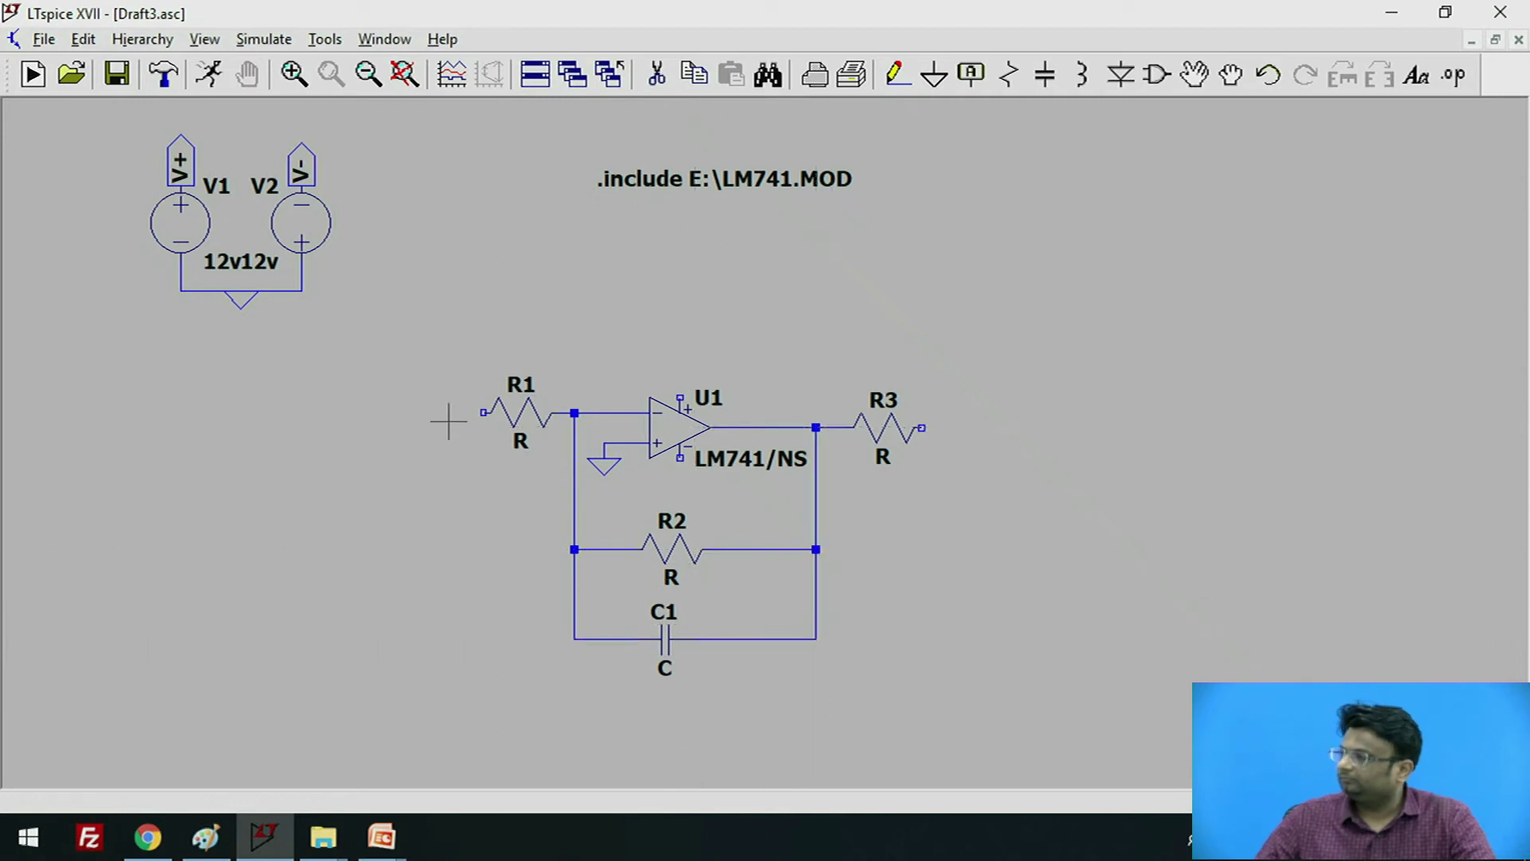
# Attach a rotated ground symbol to the free end of load resistor R3
pyautogui.click(934, 74)
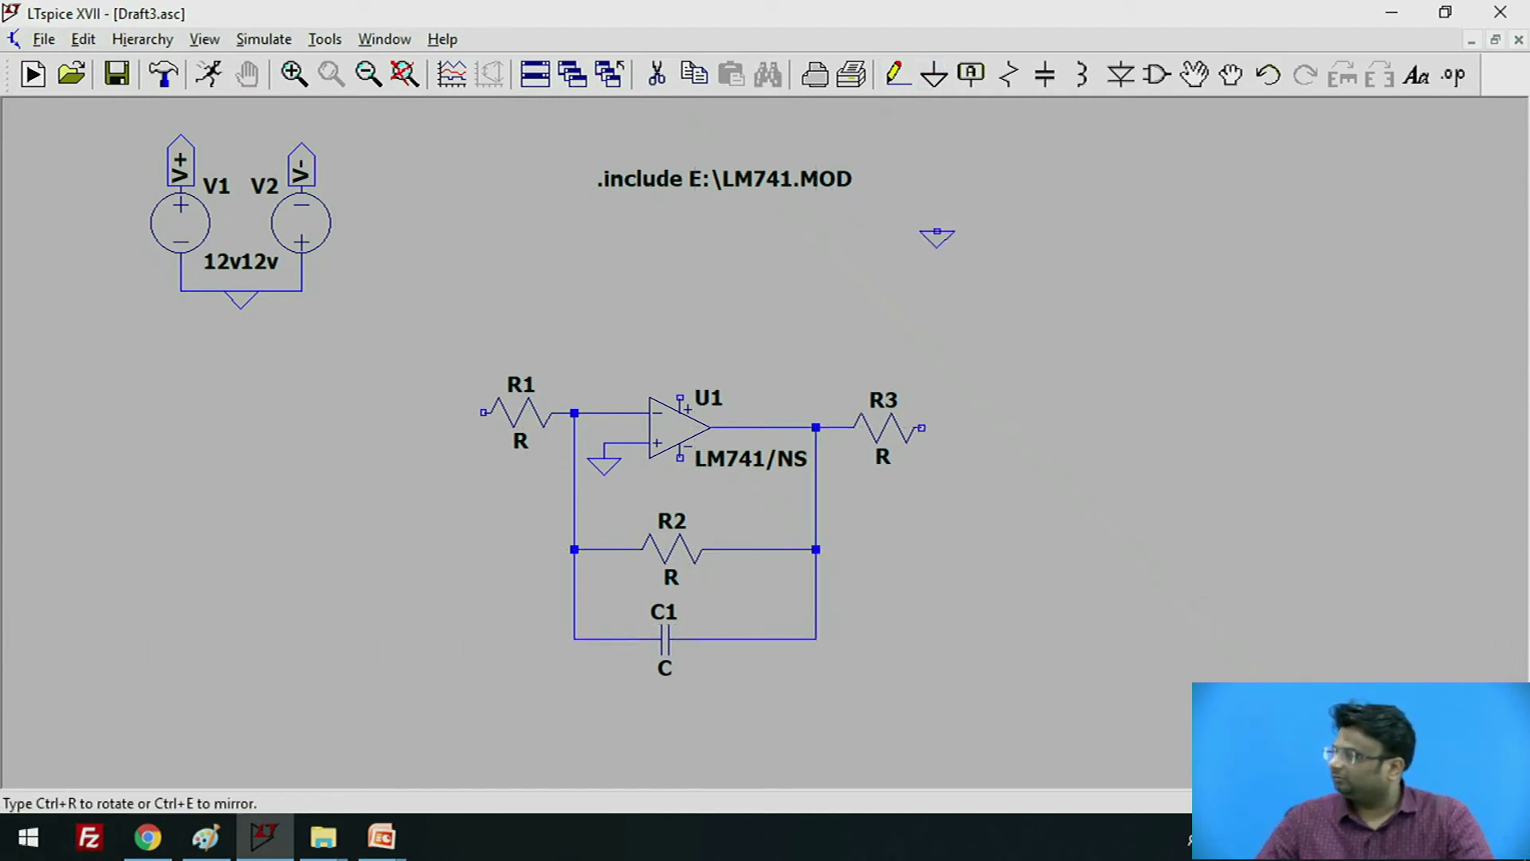
pyautogui.hotkey('ctrl', 'r')
pyautogui.click(925, 427)
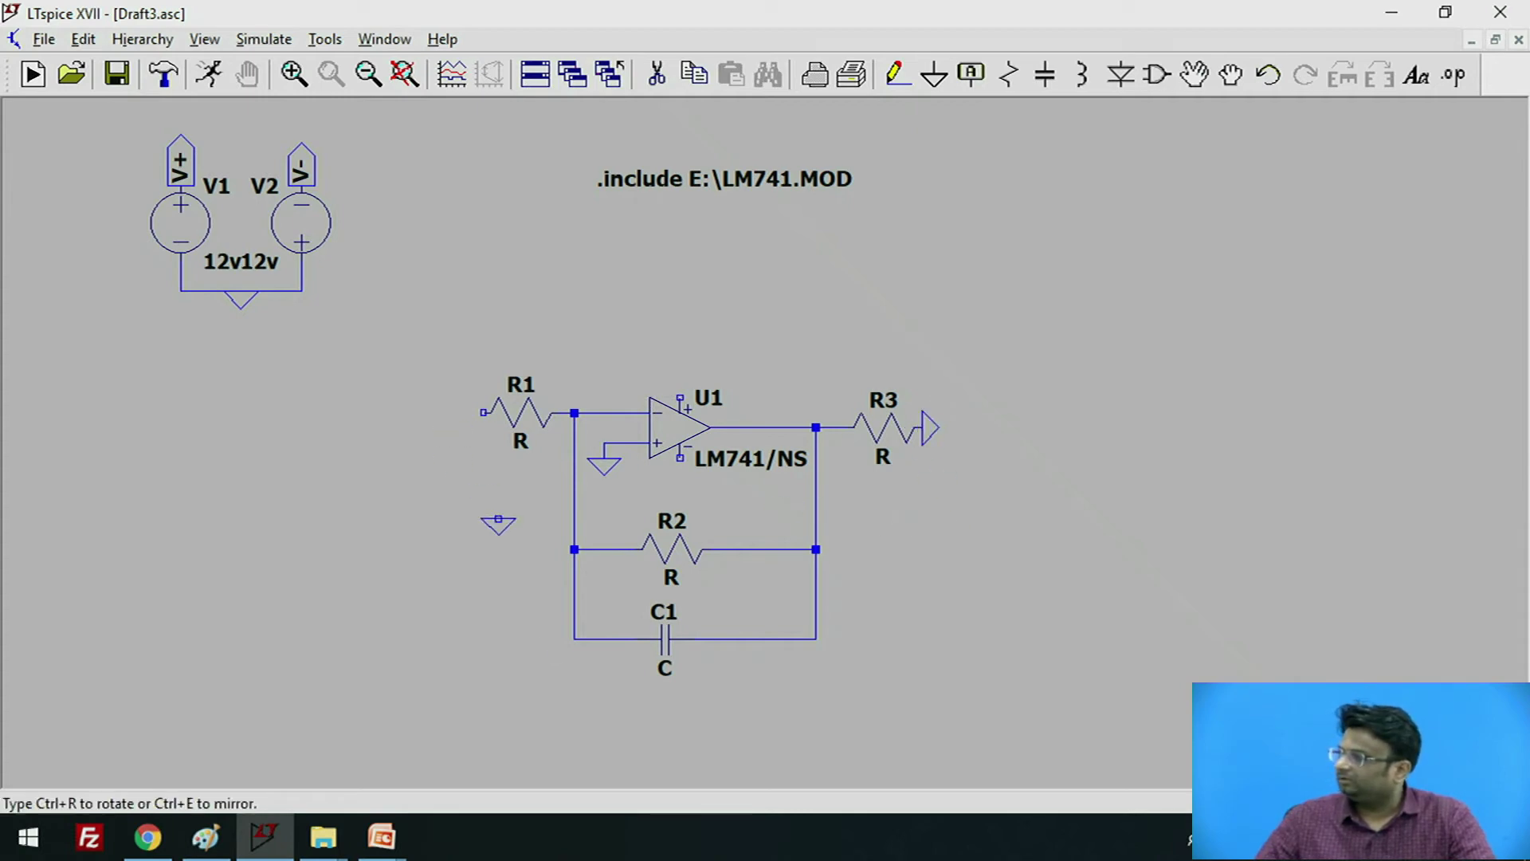
pyautogui.press('F3')
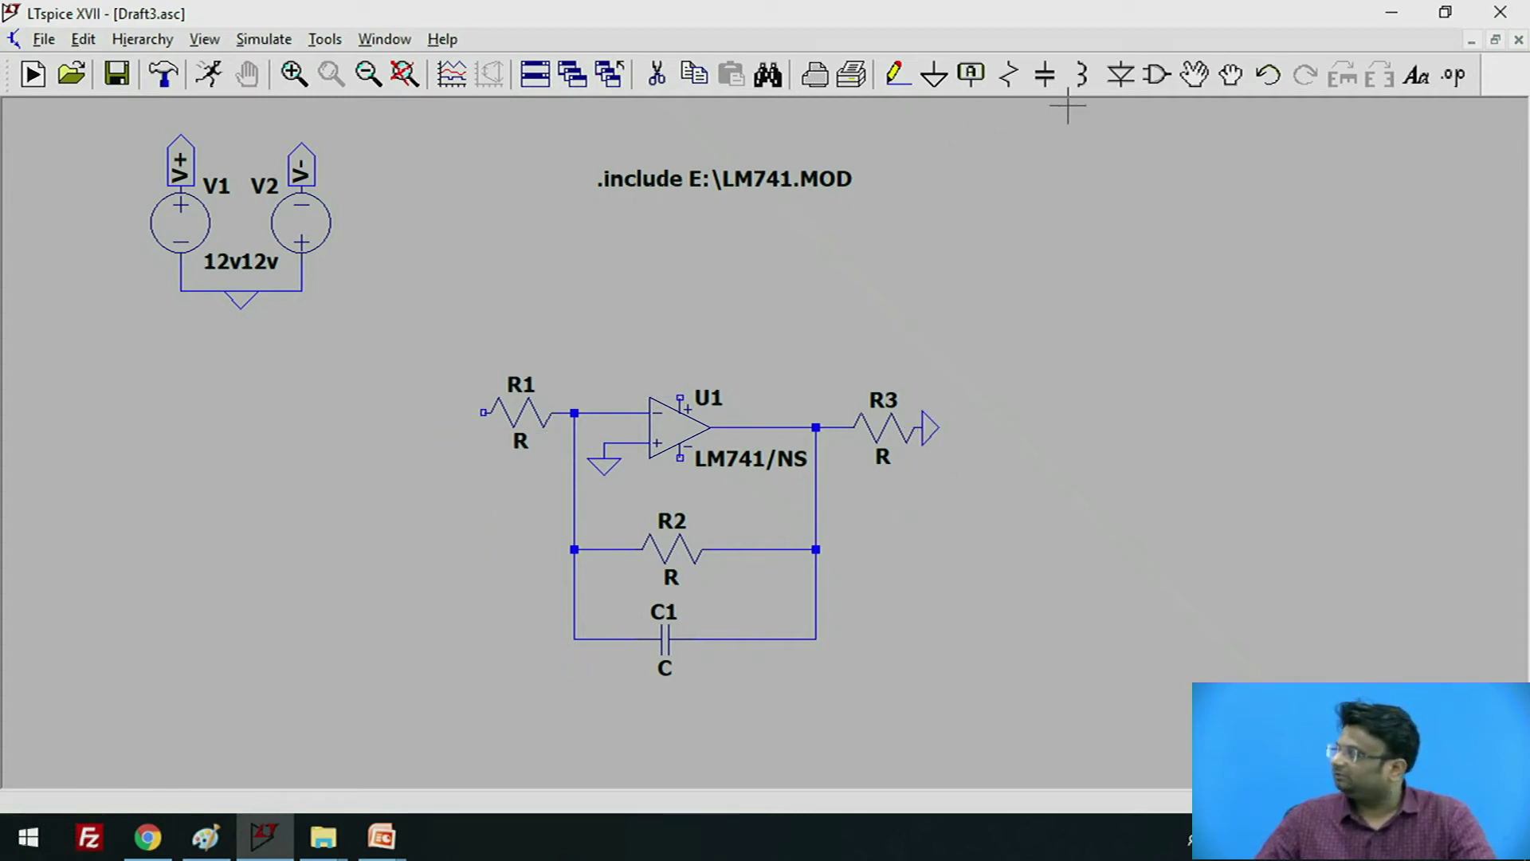
# Place a voltage source from the component library below and to the left of R1 as the circuit's input source
pyautogui.click(1157, 74)
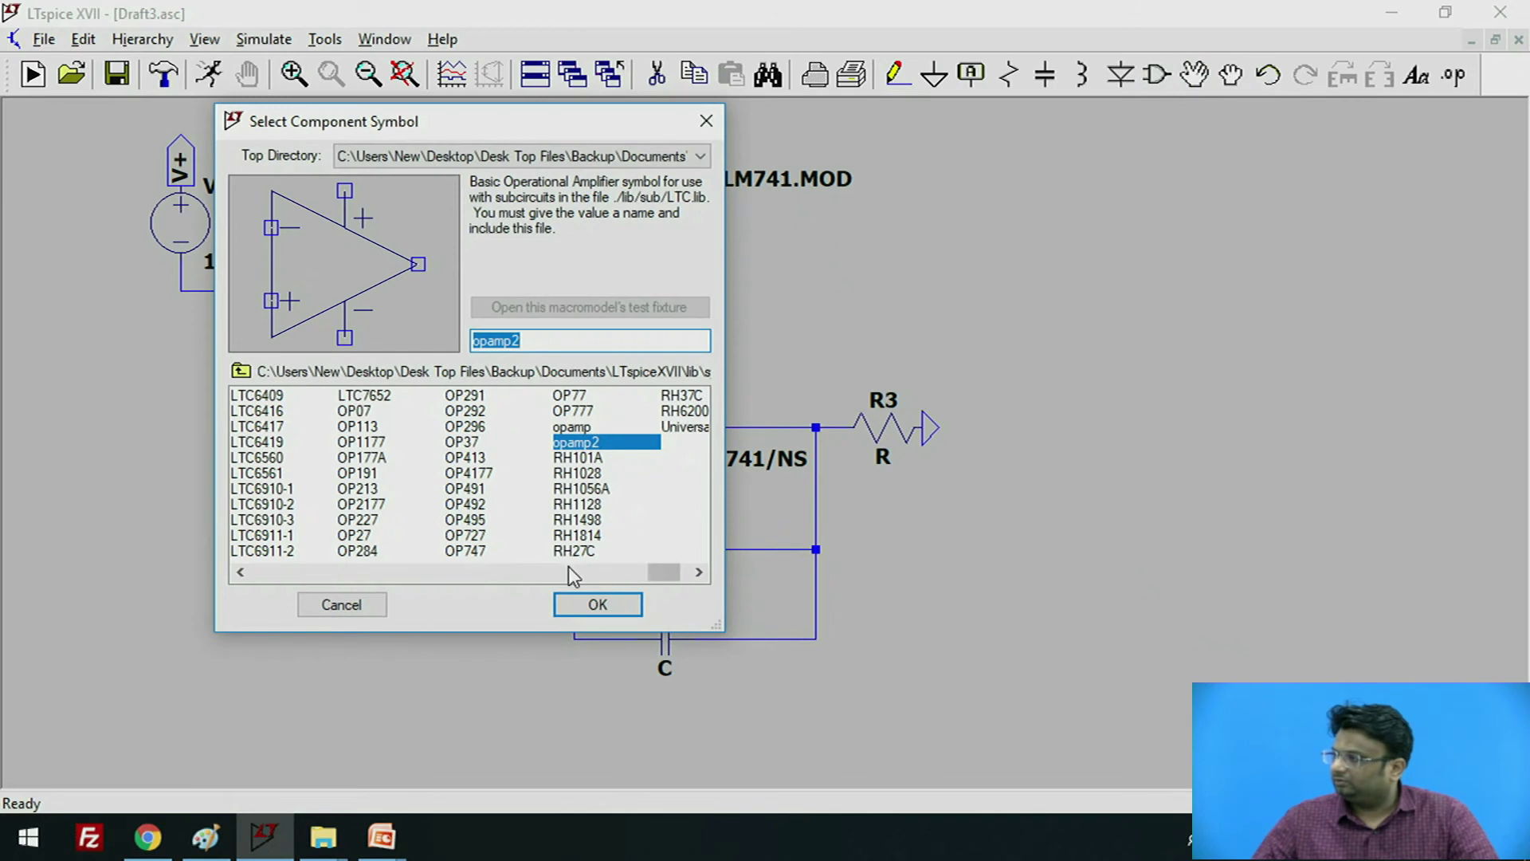
pyautogui.moveTo(664, 572); pyautogui.dragTo(251, 568)
pyautogui.doubleClick(259, 391)
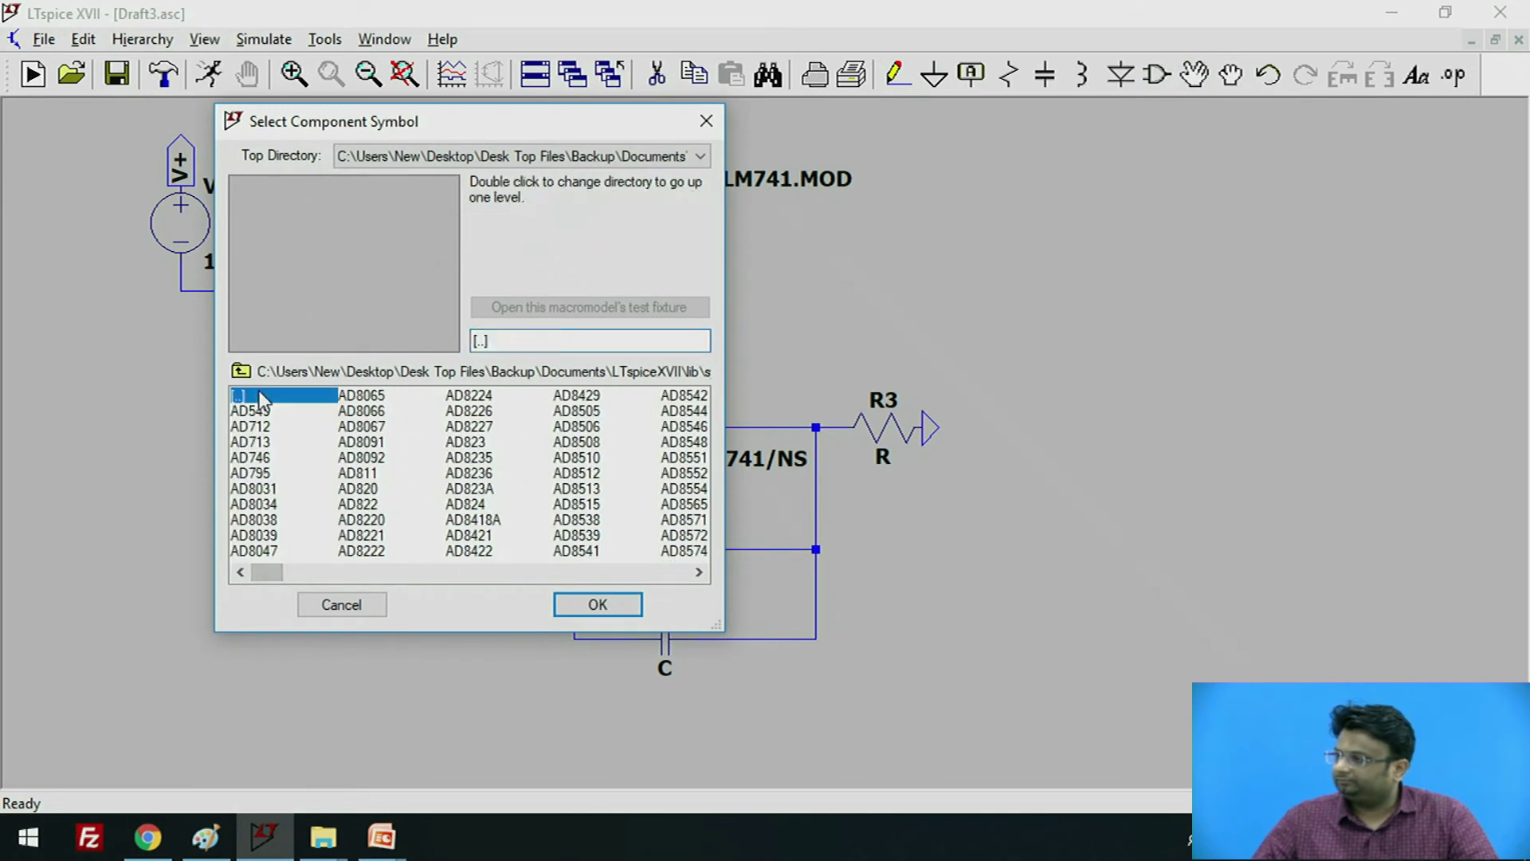
pyautogui.moveTo(362, 568); pyautogui.dragTo(586, 571)
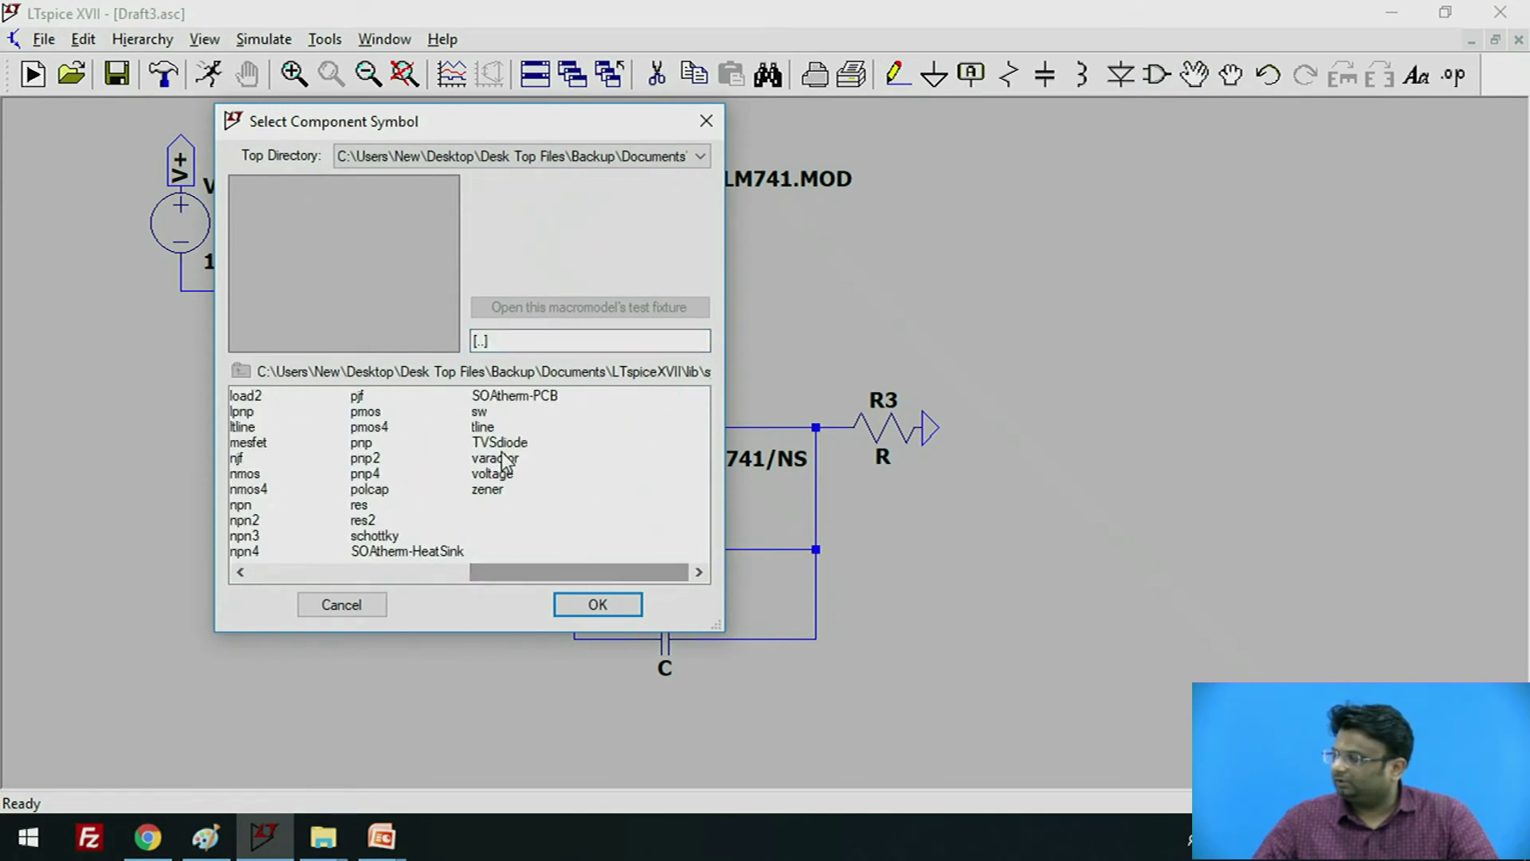
pyautogui.click(502, 475)
pyautogui.click(599, 604)
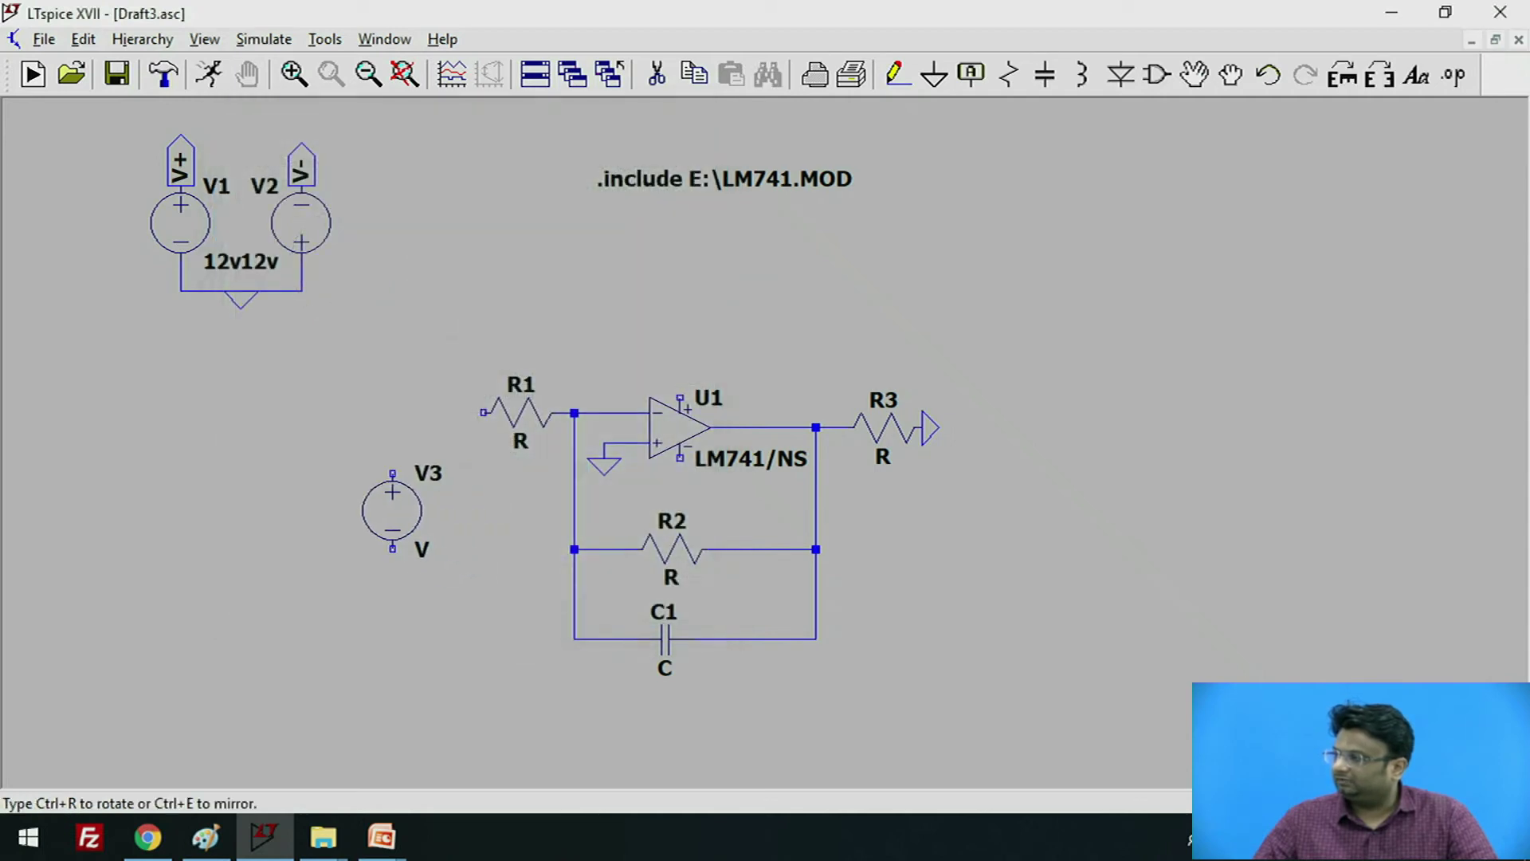
pyautogui.click(399, 509)
pyautogui.press('Escape')
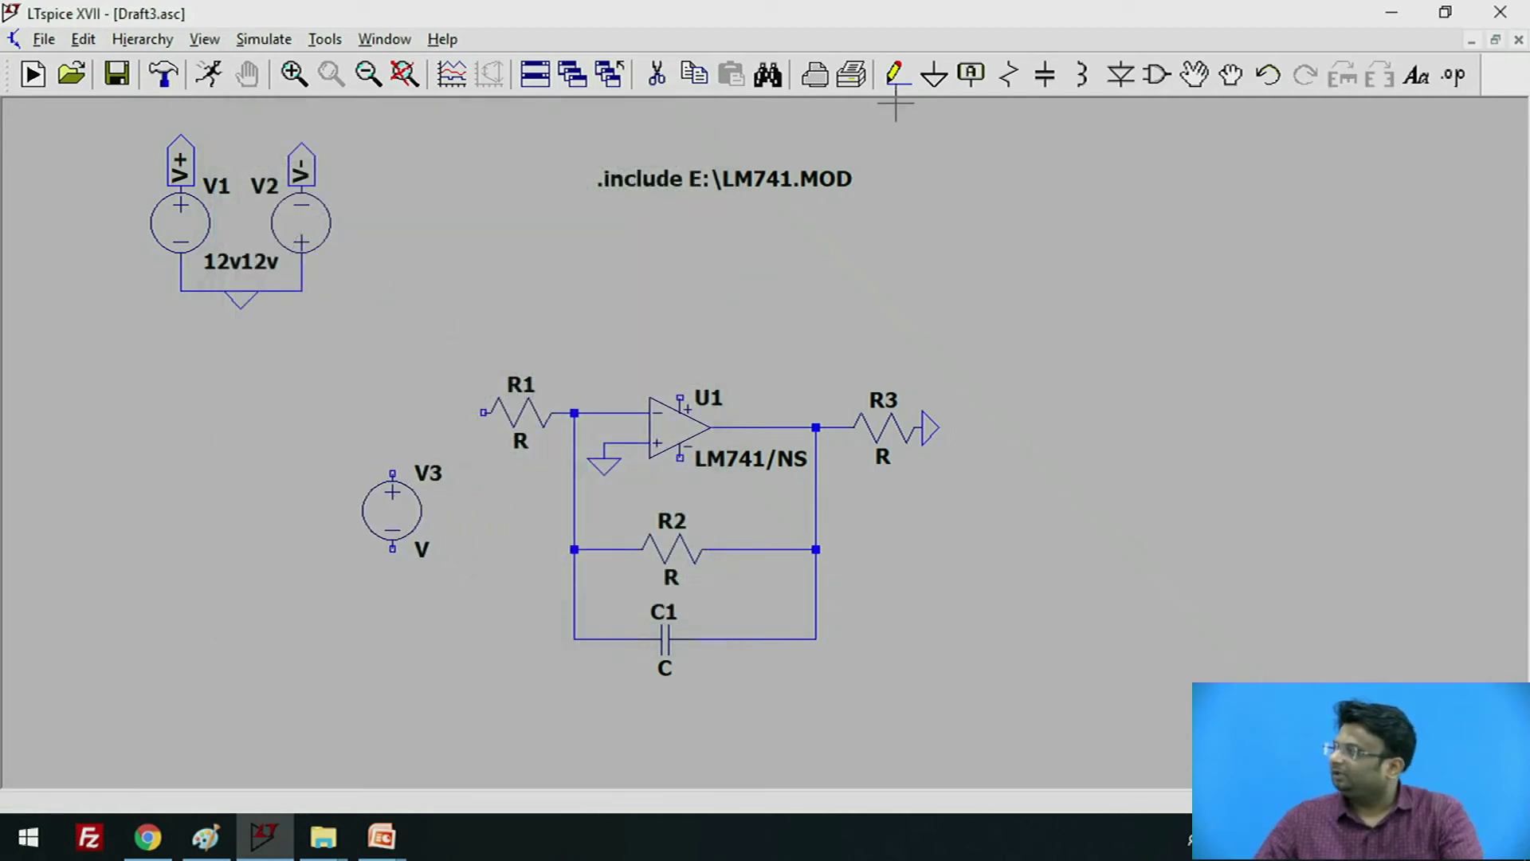
# Wire the positive terminal of V3 to R1's free end and attach a ground symbol to its negative terminal
pyautogui.click(897, 74)
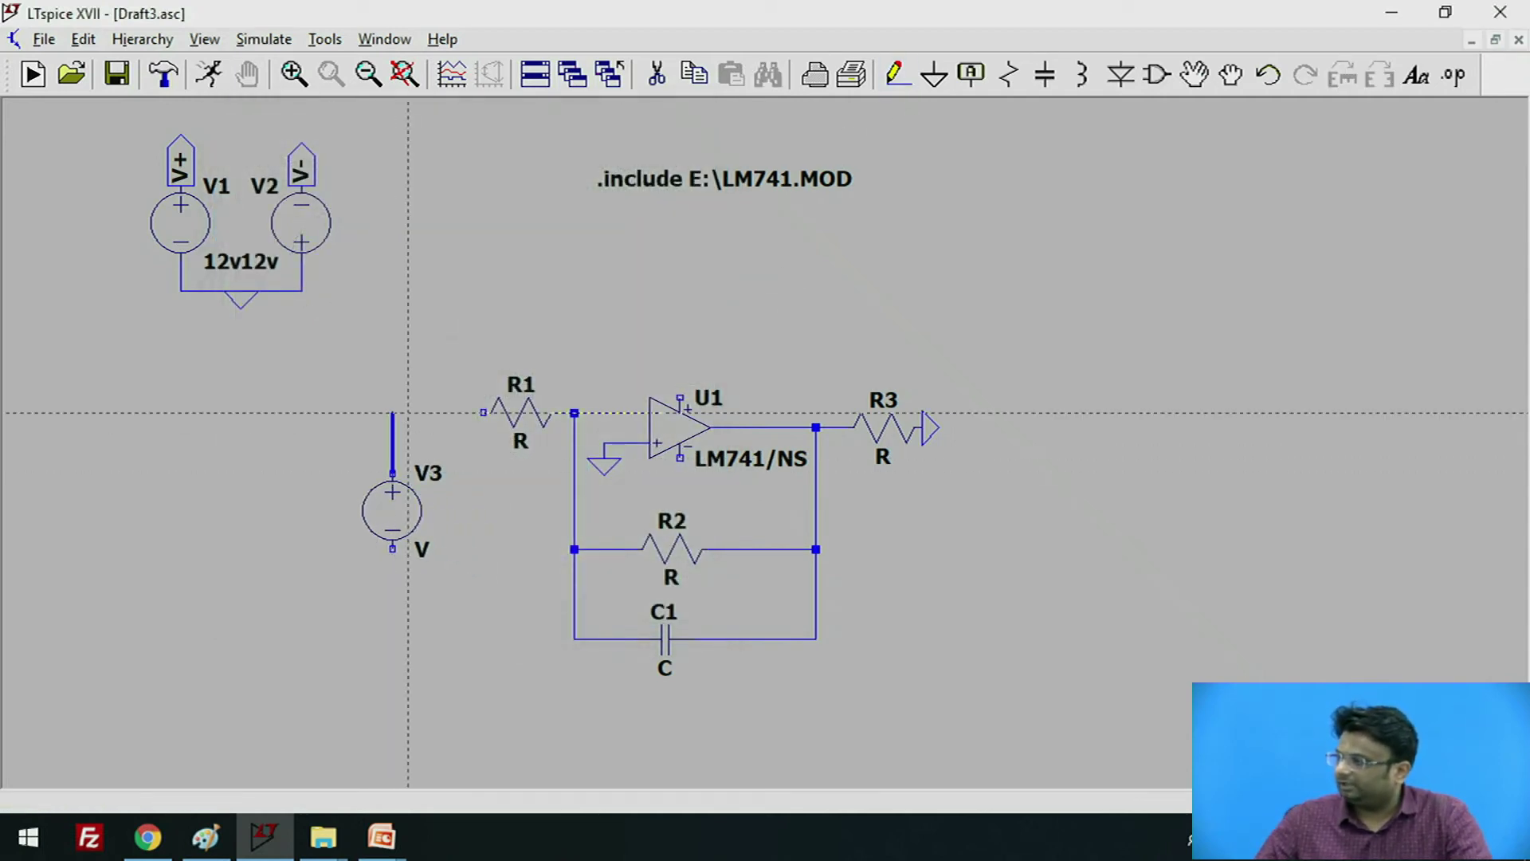
pyautogui.click(483, 413)
pyautogui.press('Escape')
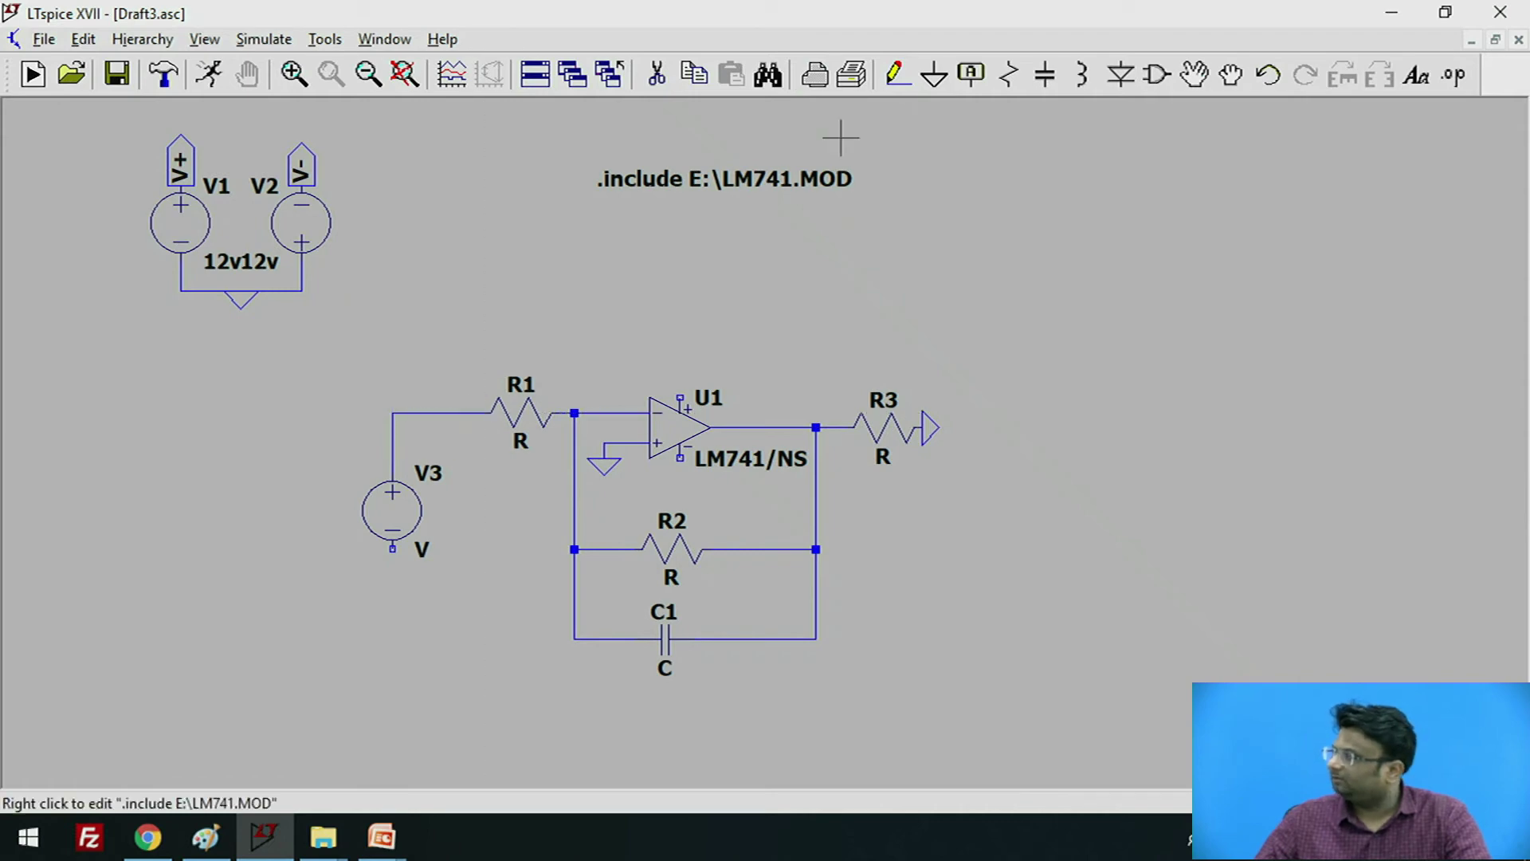
pyautogui.click(934, 74)
pyautogui.click(392, 550)
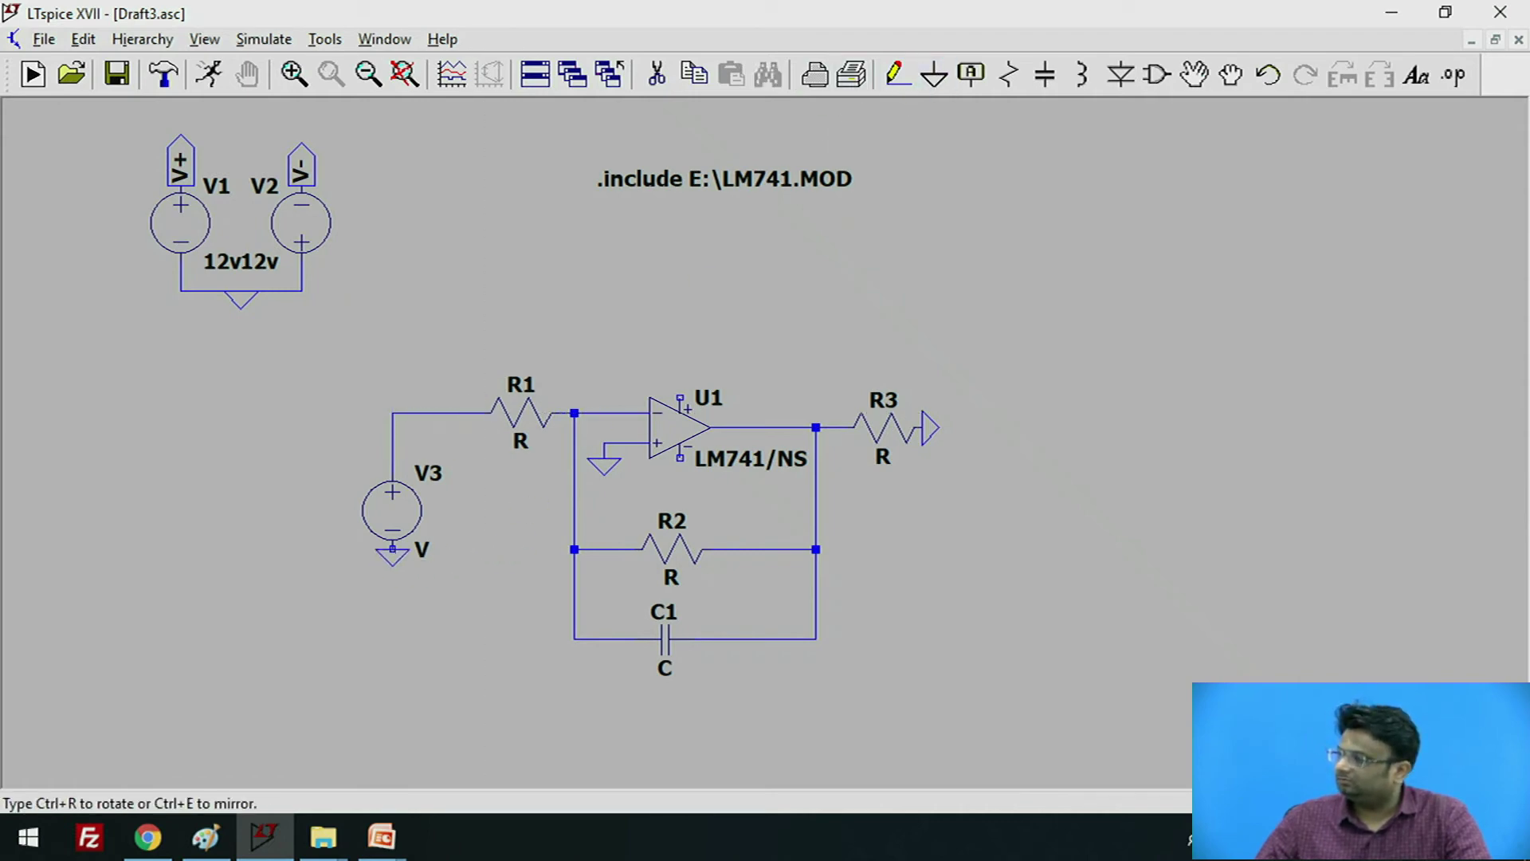
pyautogui.press('Escape')
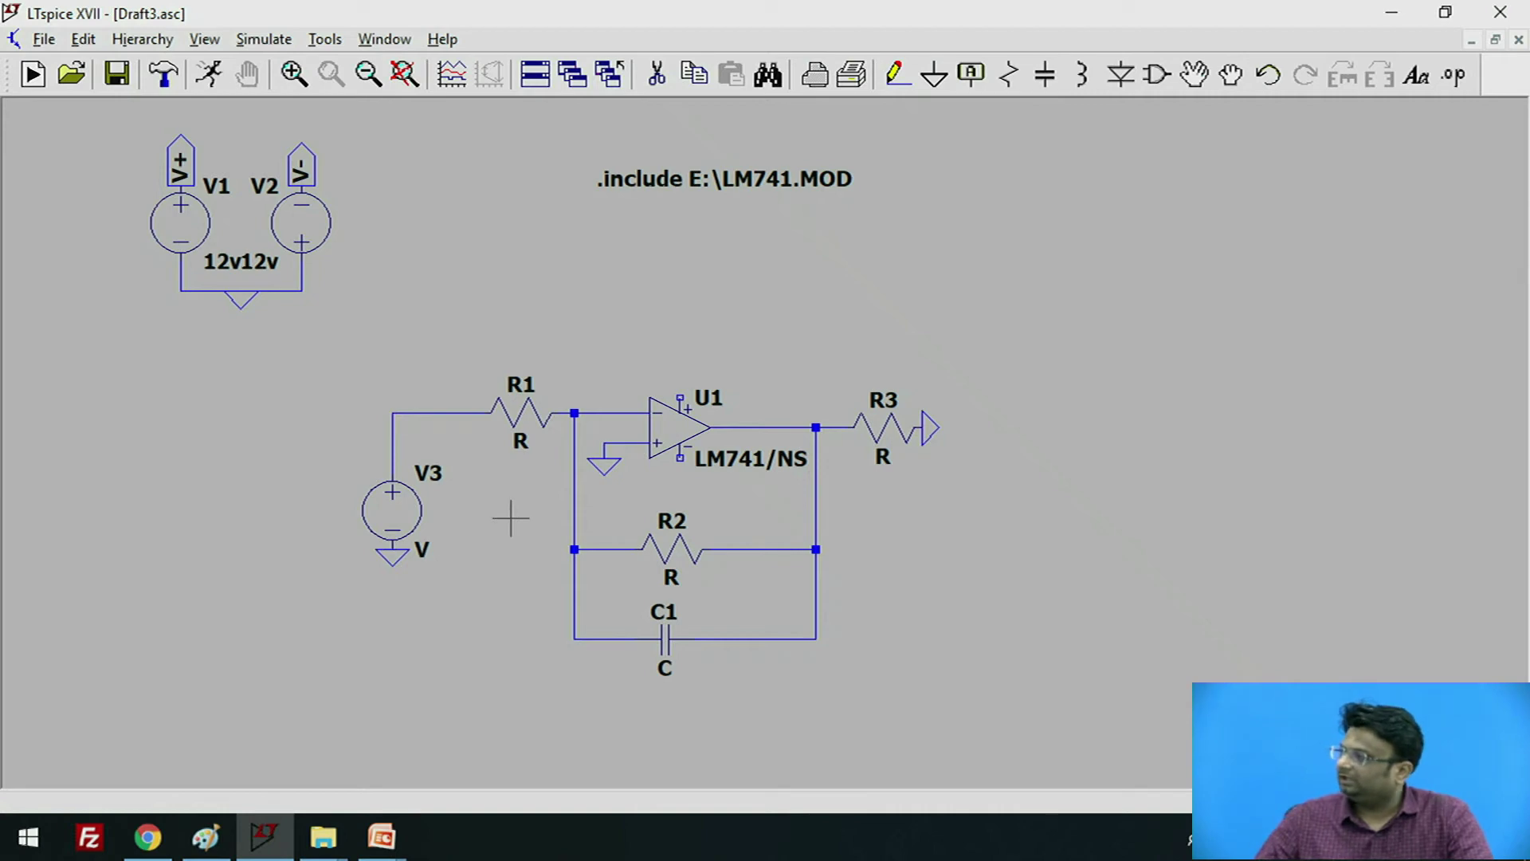
# Set the resistance of input resistor R1 to 10k and of feedback resistor R2 to 100k
pyautogui.rightClick(526, 413)
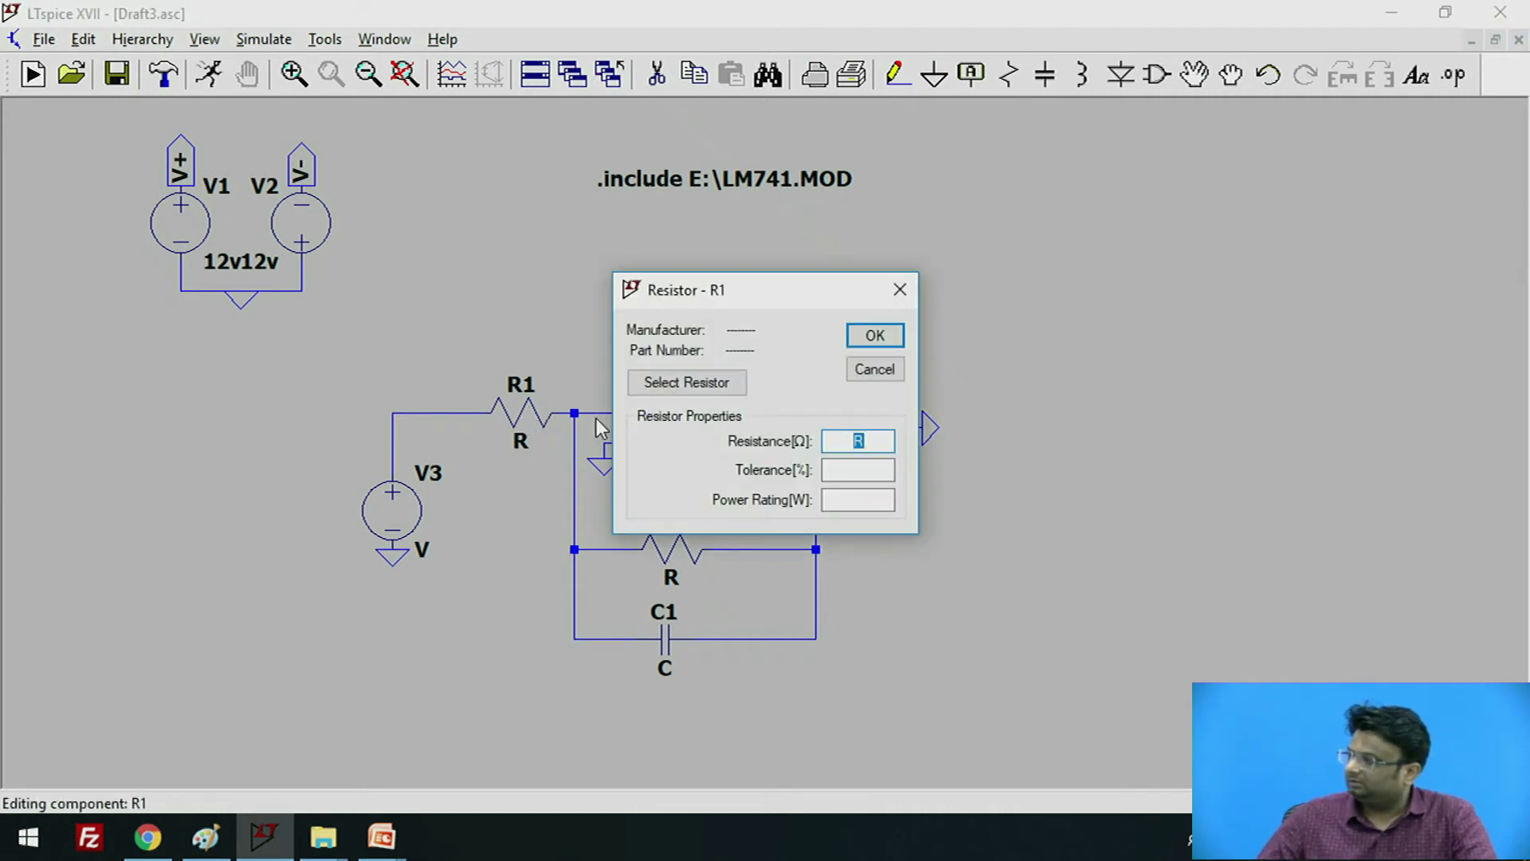
pyautogui.write('10k')
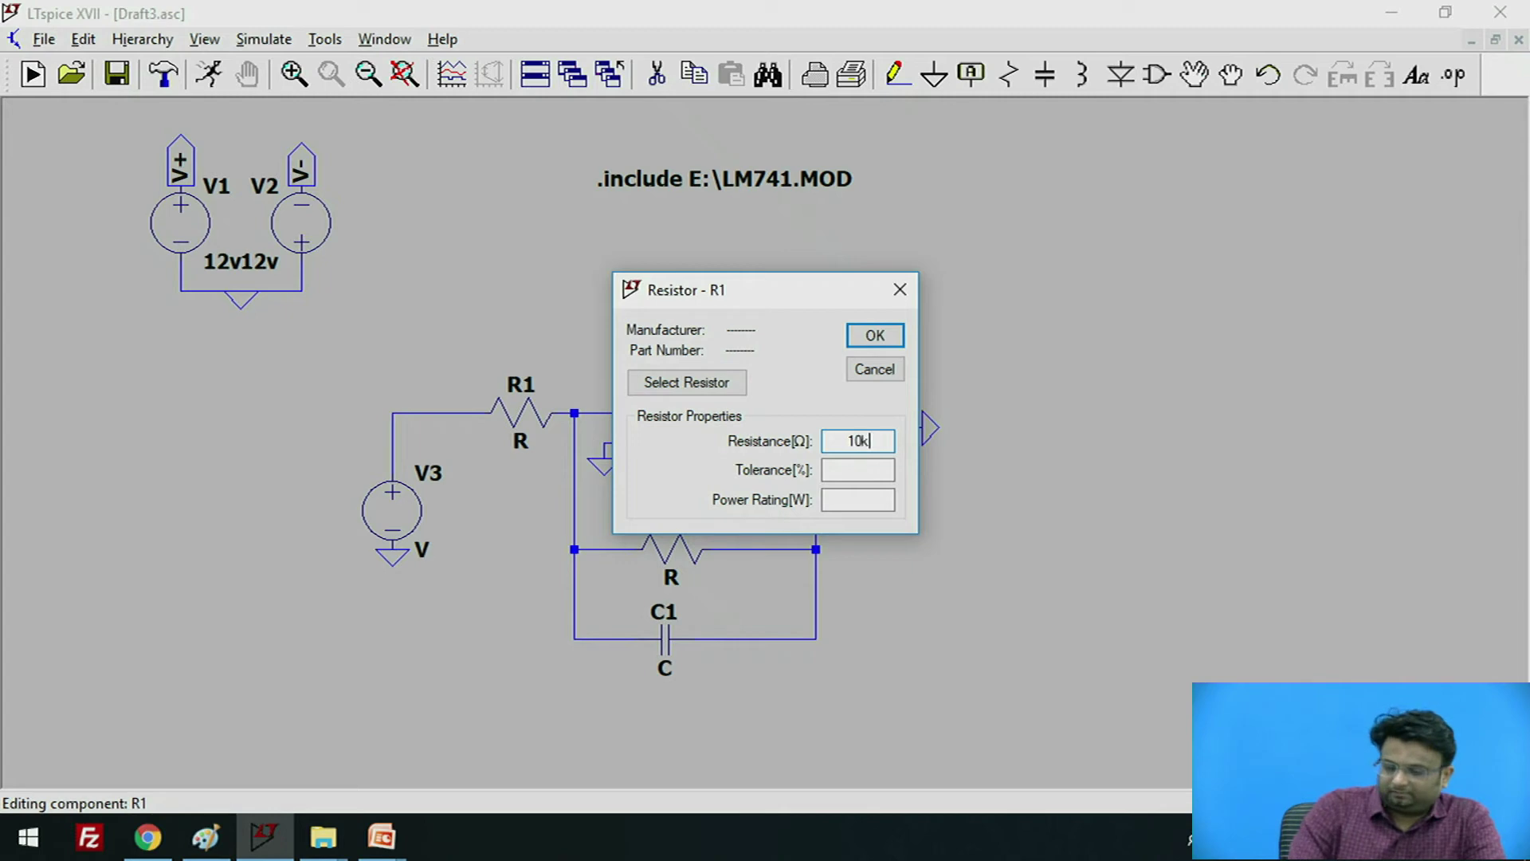
pyautogui.press('Return')
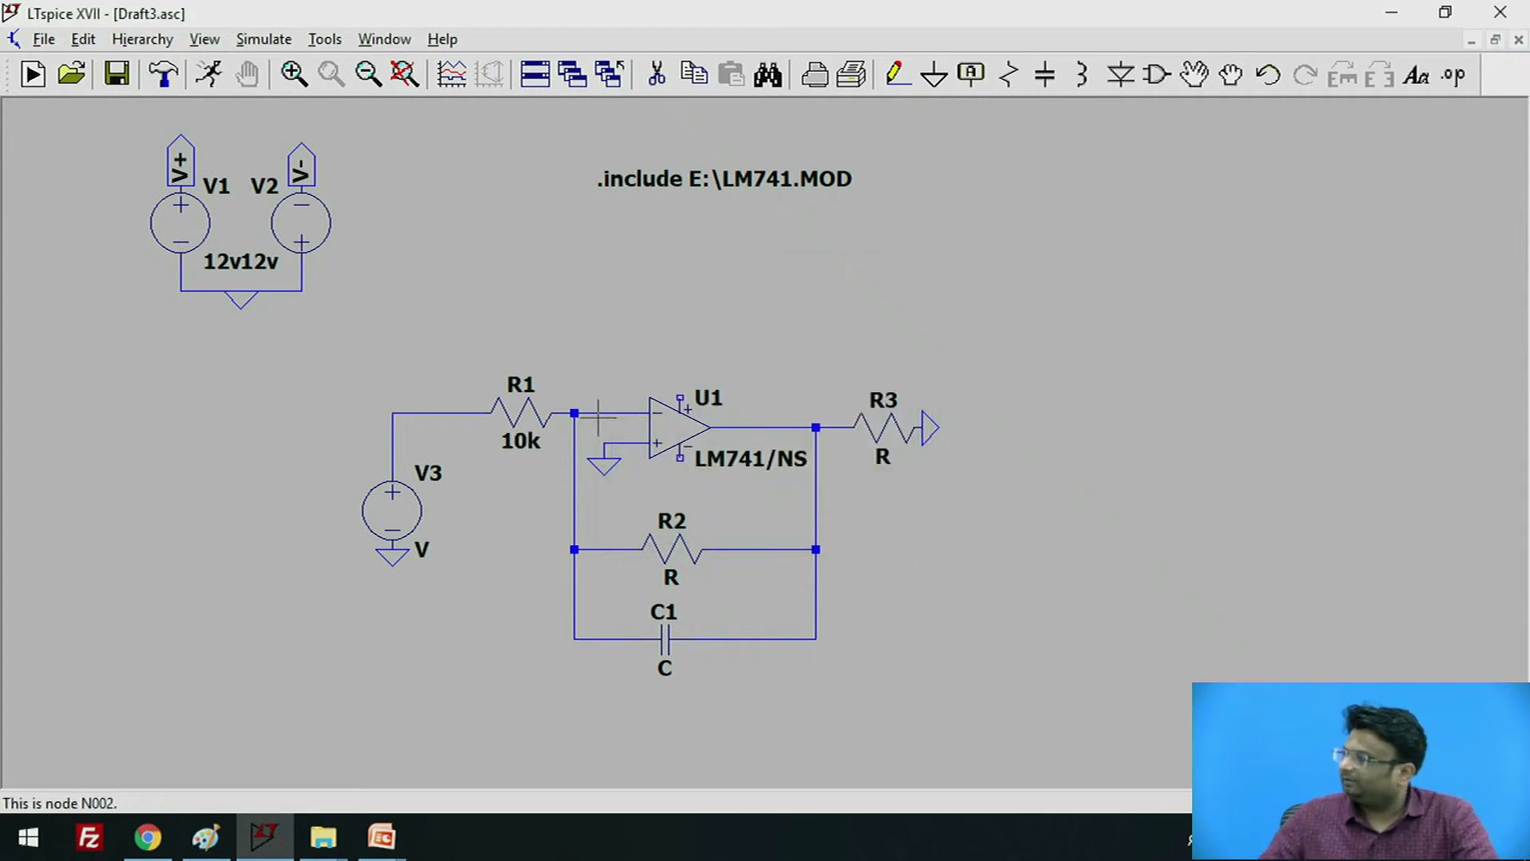
pyautogui.rightClick(681, 550)
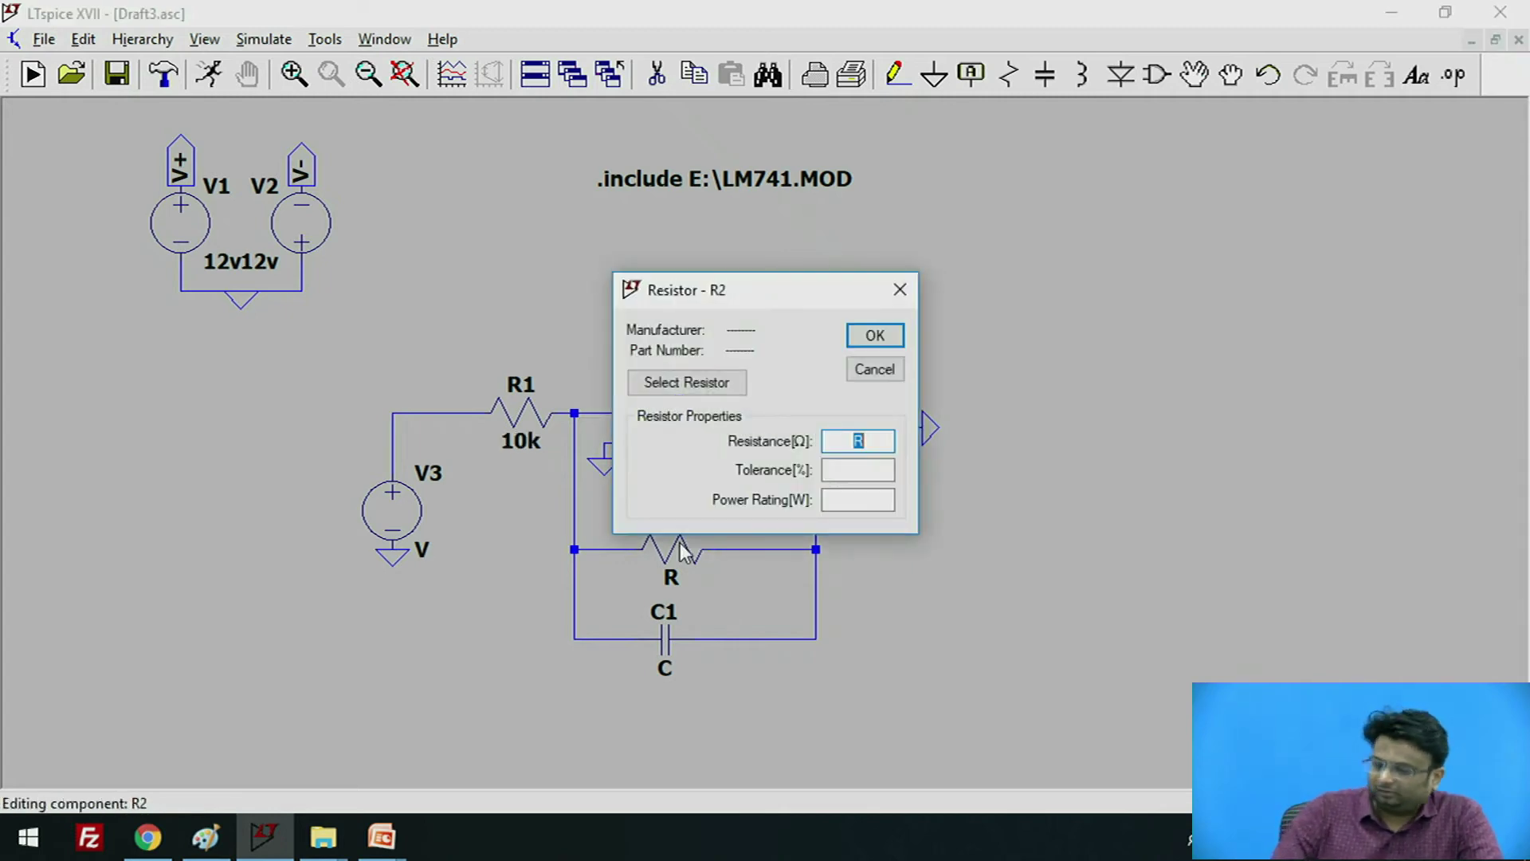
pyautogui.write('k')
pyautogui.press('Return')
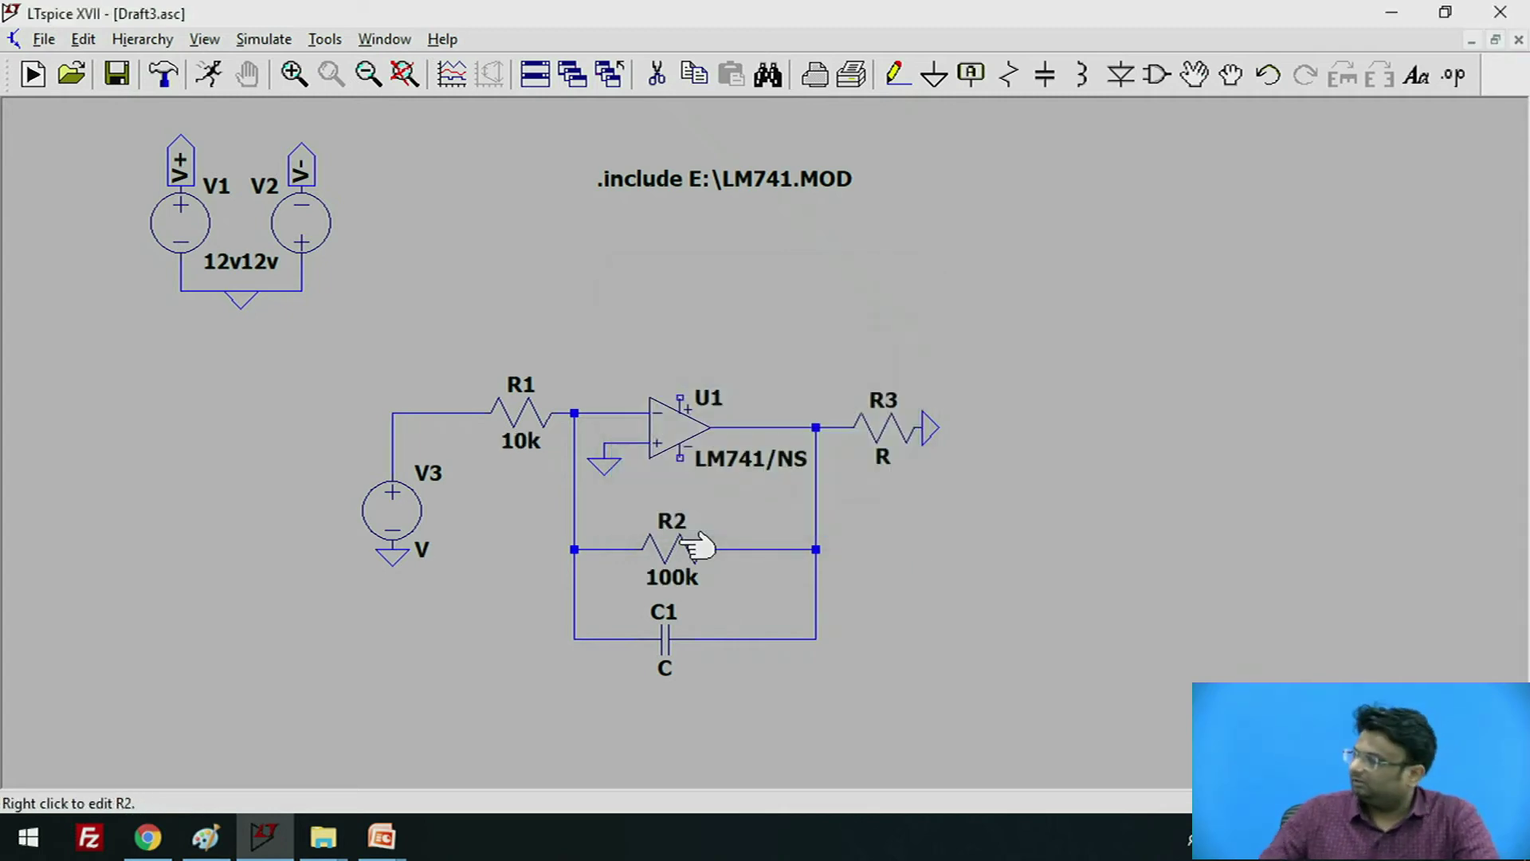
# Set the capacitance of C1 to 0.01u and the resistance of load resistor R3 to 1k
pyautogui.rightClick(667, 640)
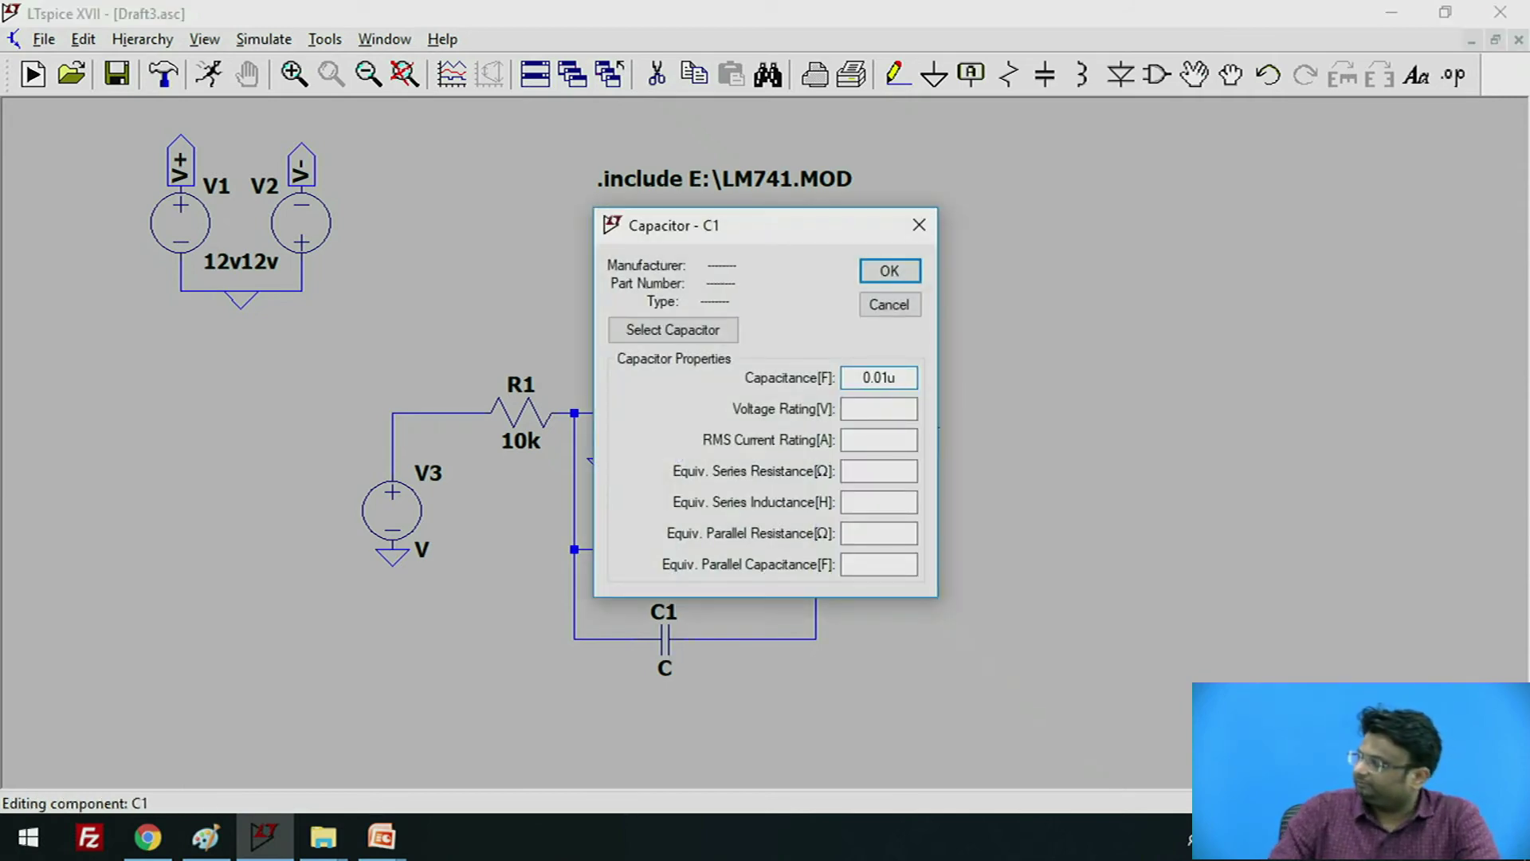
pyautogui.press('Return')
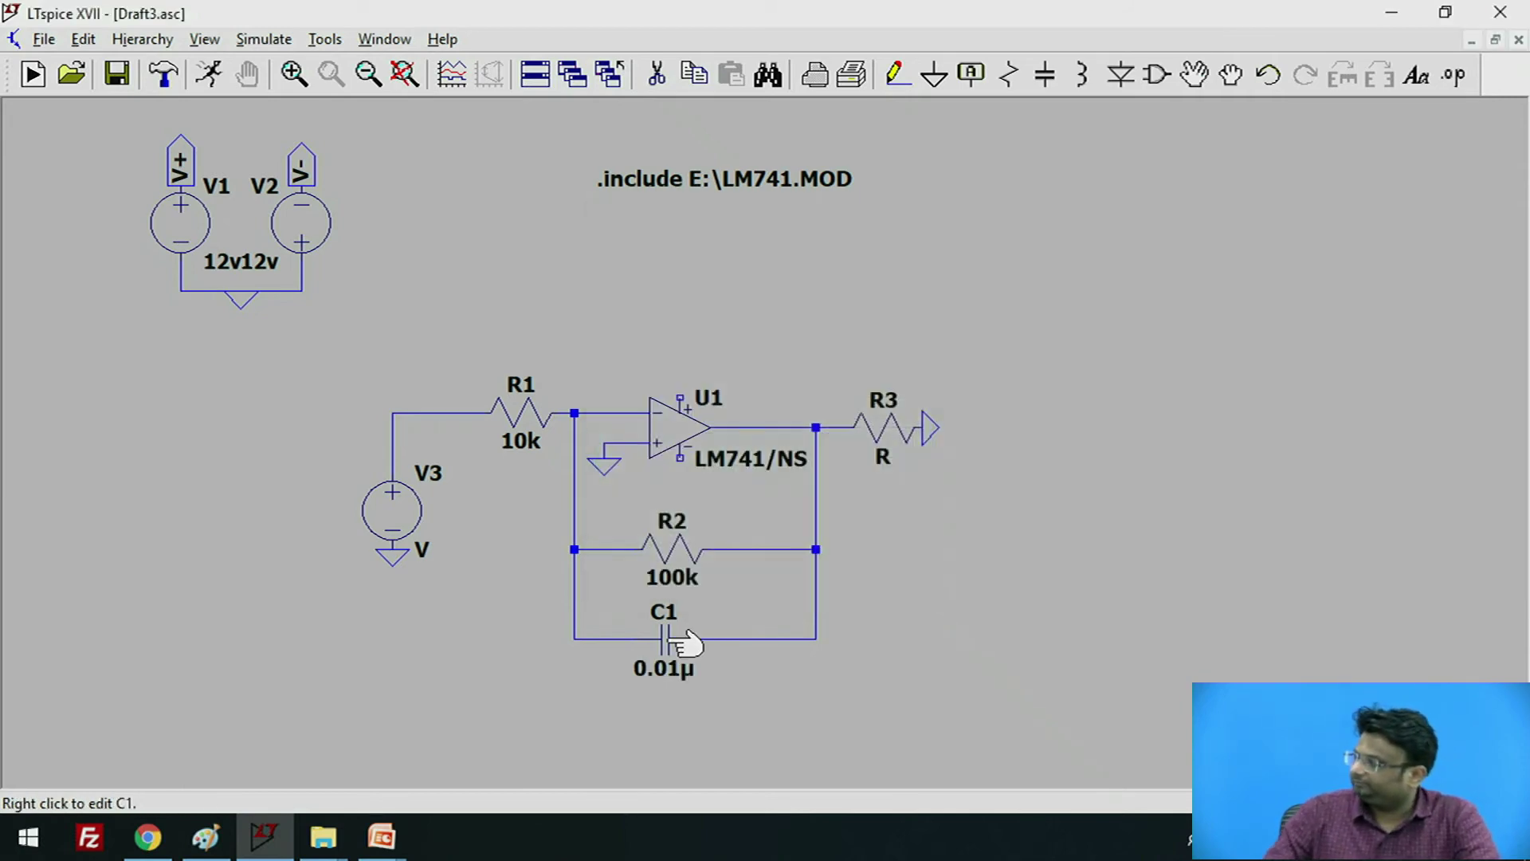
pyautogui.rightClick(889, 426)
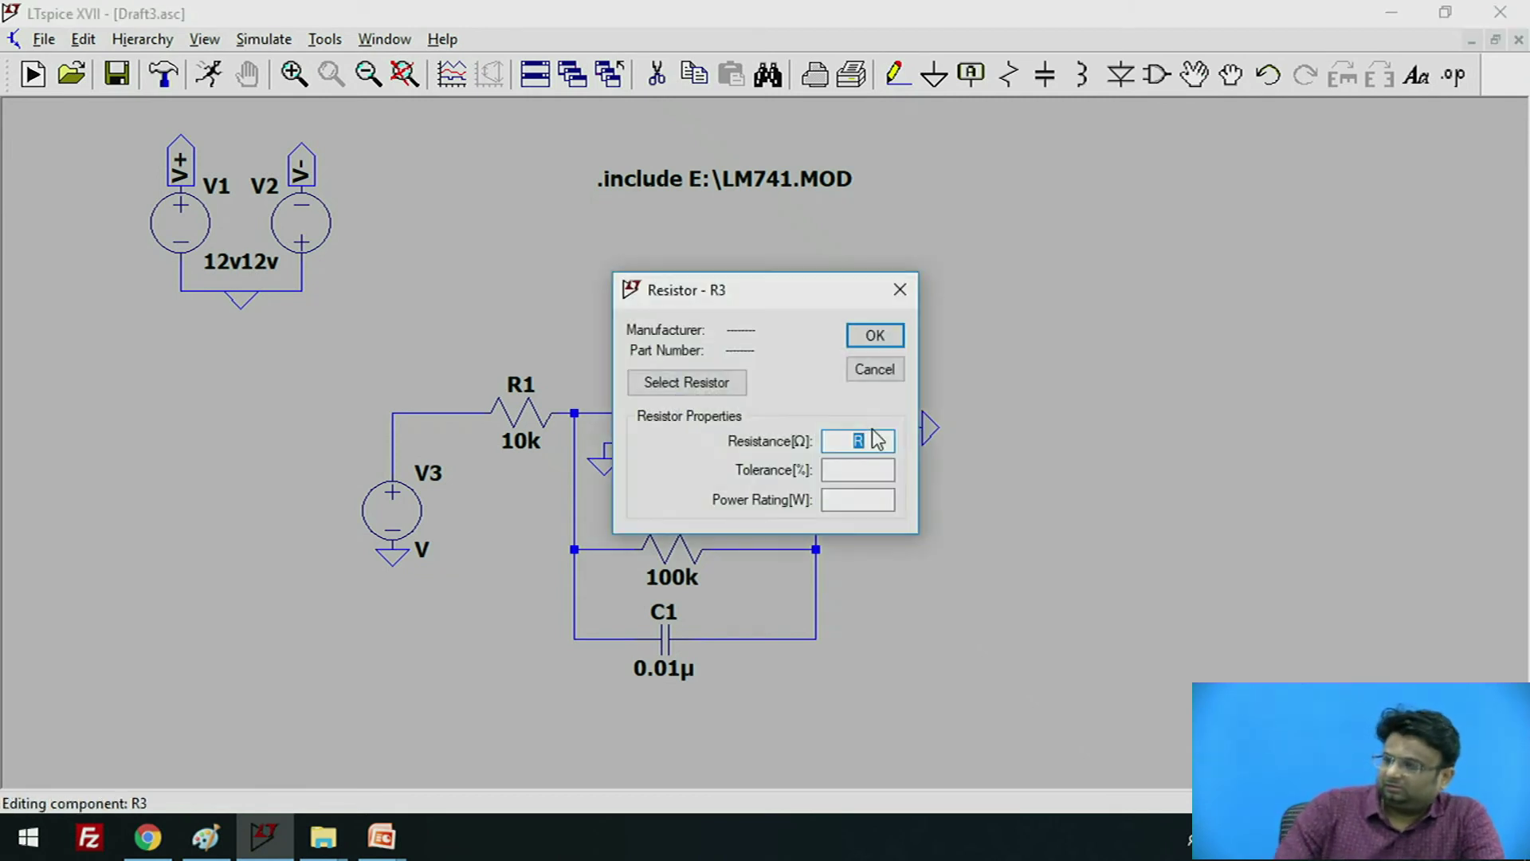
pyautogui.press('Return')
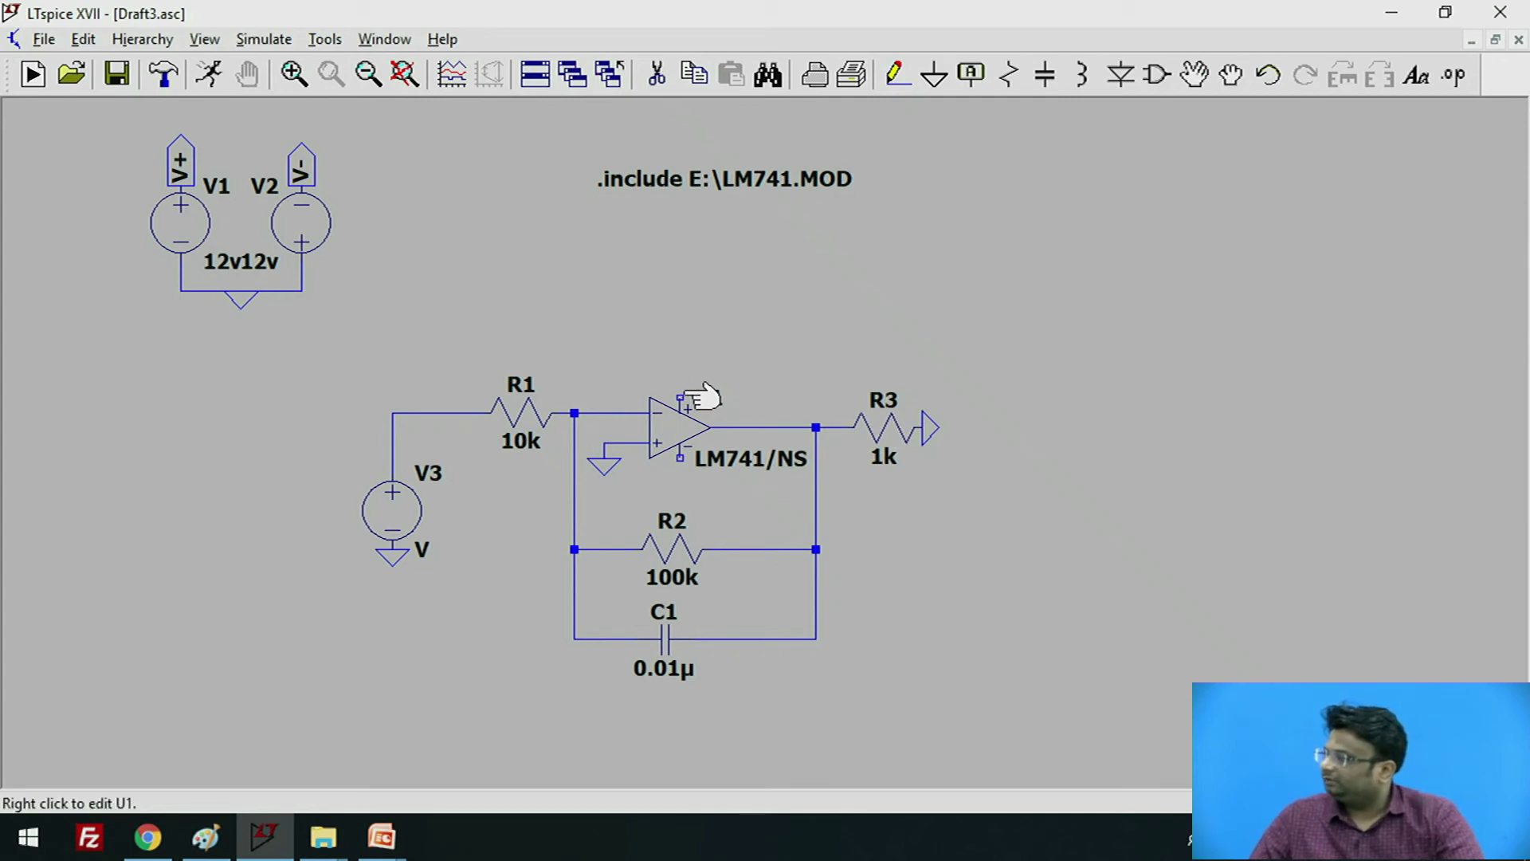
# Copy the V+ and V- net labels from the supplies onto the op-amp's positive and negative supply pins, with V- pointing down
pyautogui.click(693, 74)
pyautogui.click(181, 159)
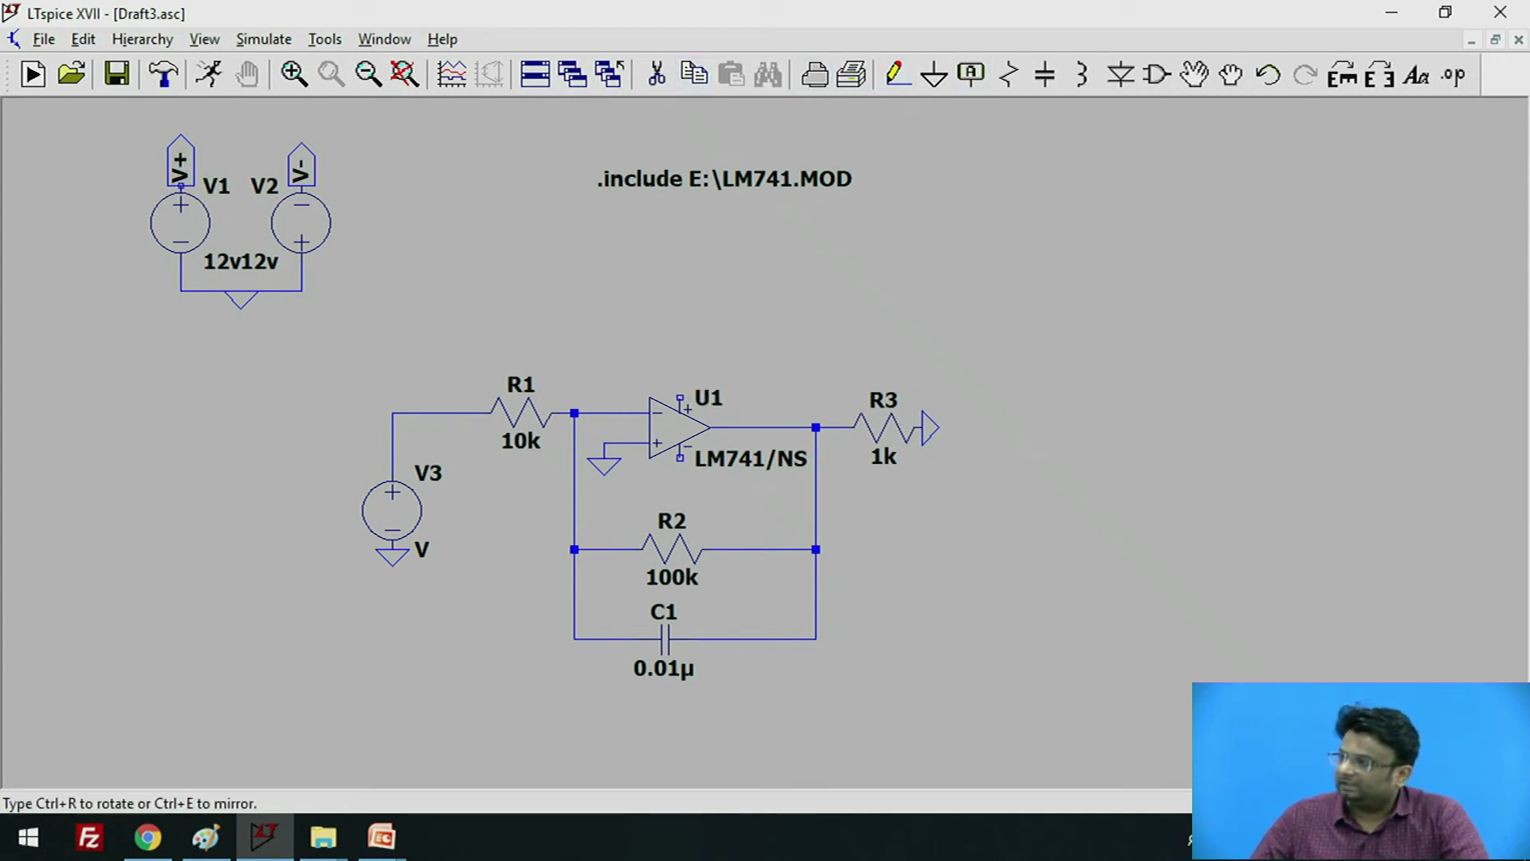
pyautogui.click(679, 395)
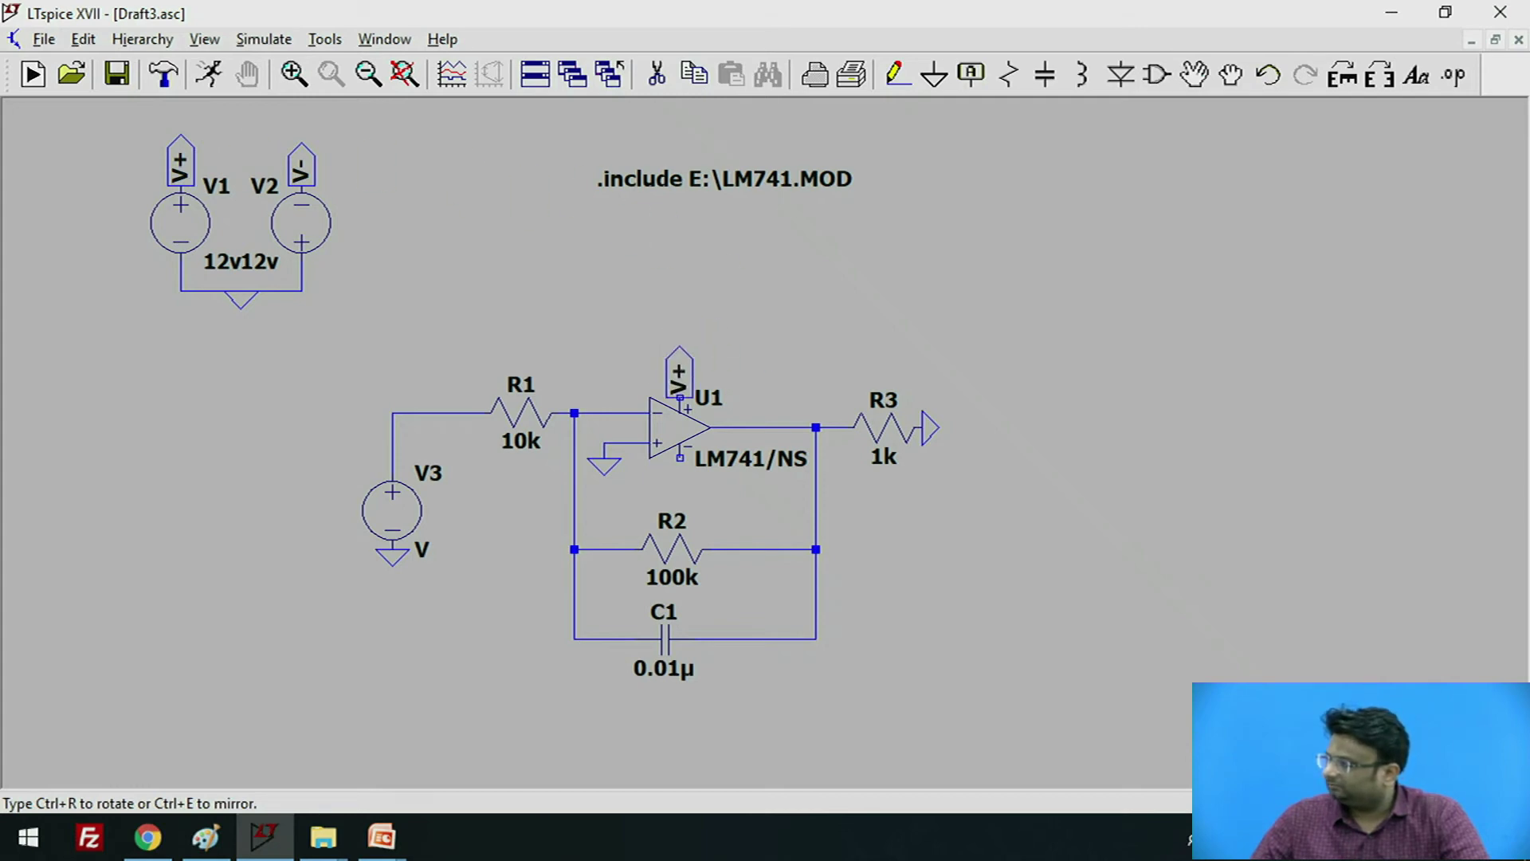
pyautogui.click(703, 82)
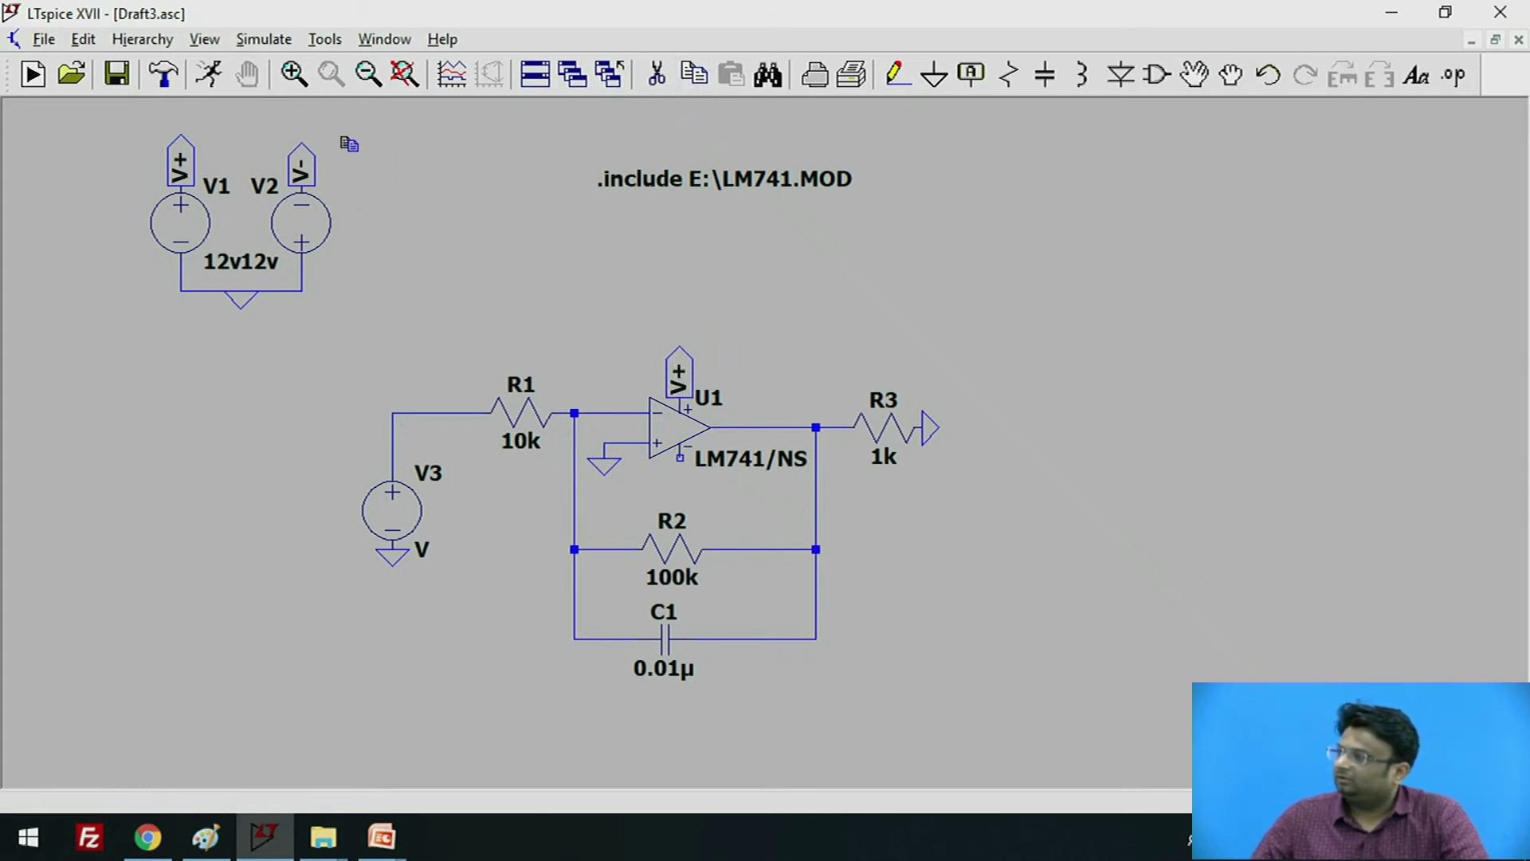
pyautogui.click(306, 165)
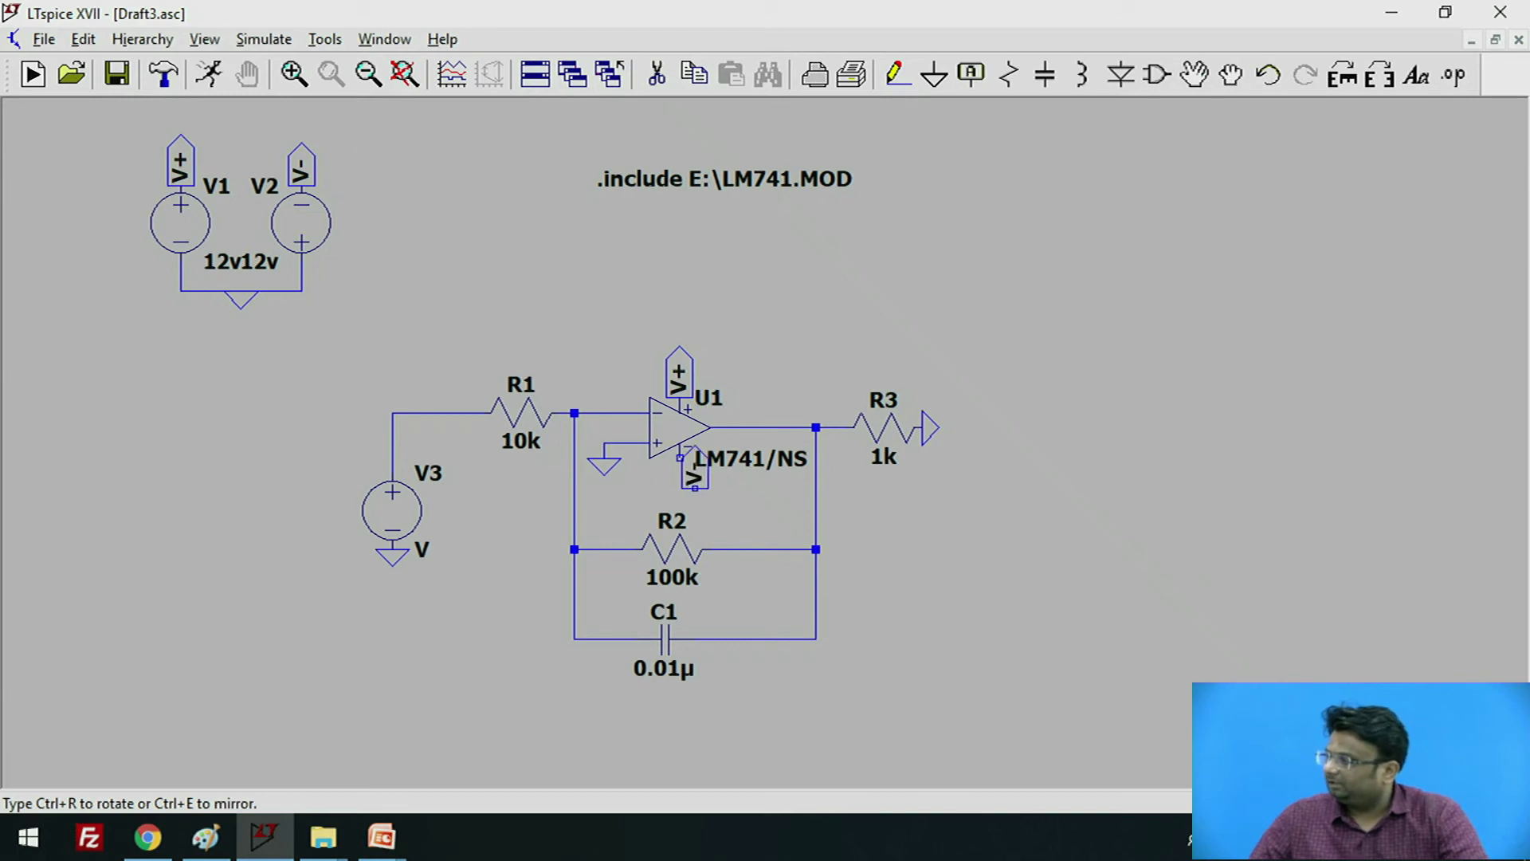
pyautogui.click(679, 460)
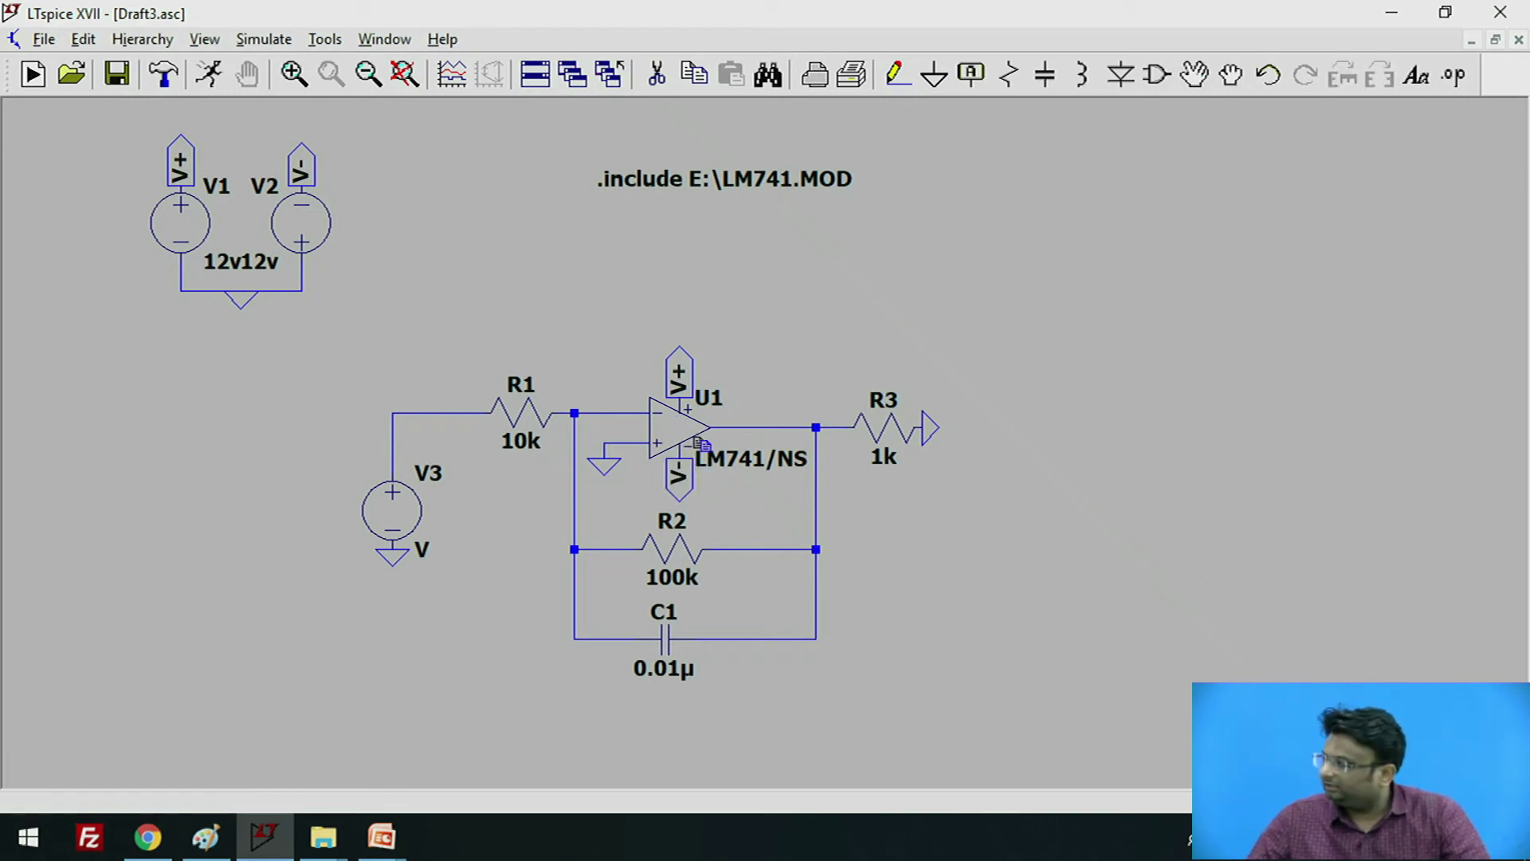
# Configure V3 as a SINE source with 0 V DC offset, 1 V amplitude and 50 Hz frequency
pyautogui.rightClick(403, 507)
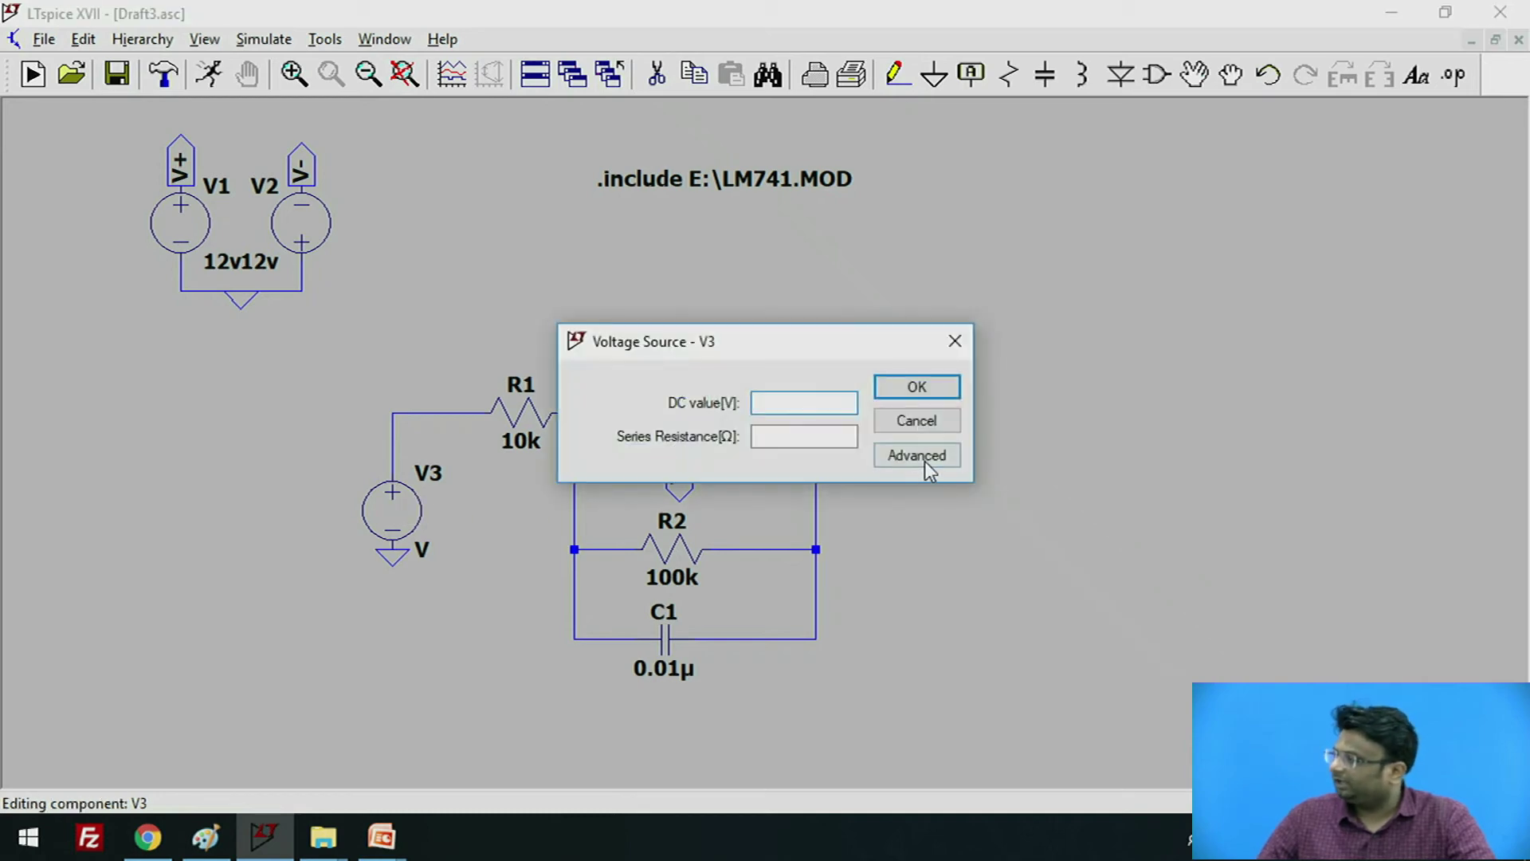
pyautogui.click(925, 460)
pyautogui.moveTo(627, 150); pyautogui.dragTo(498, 137)
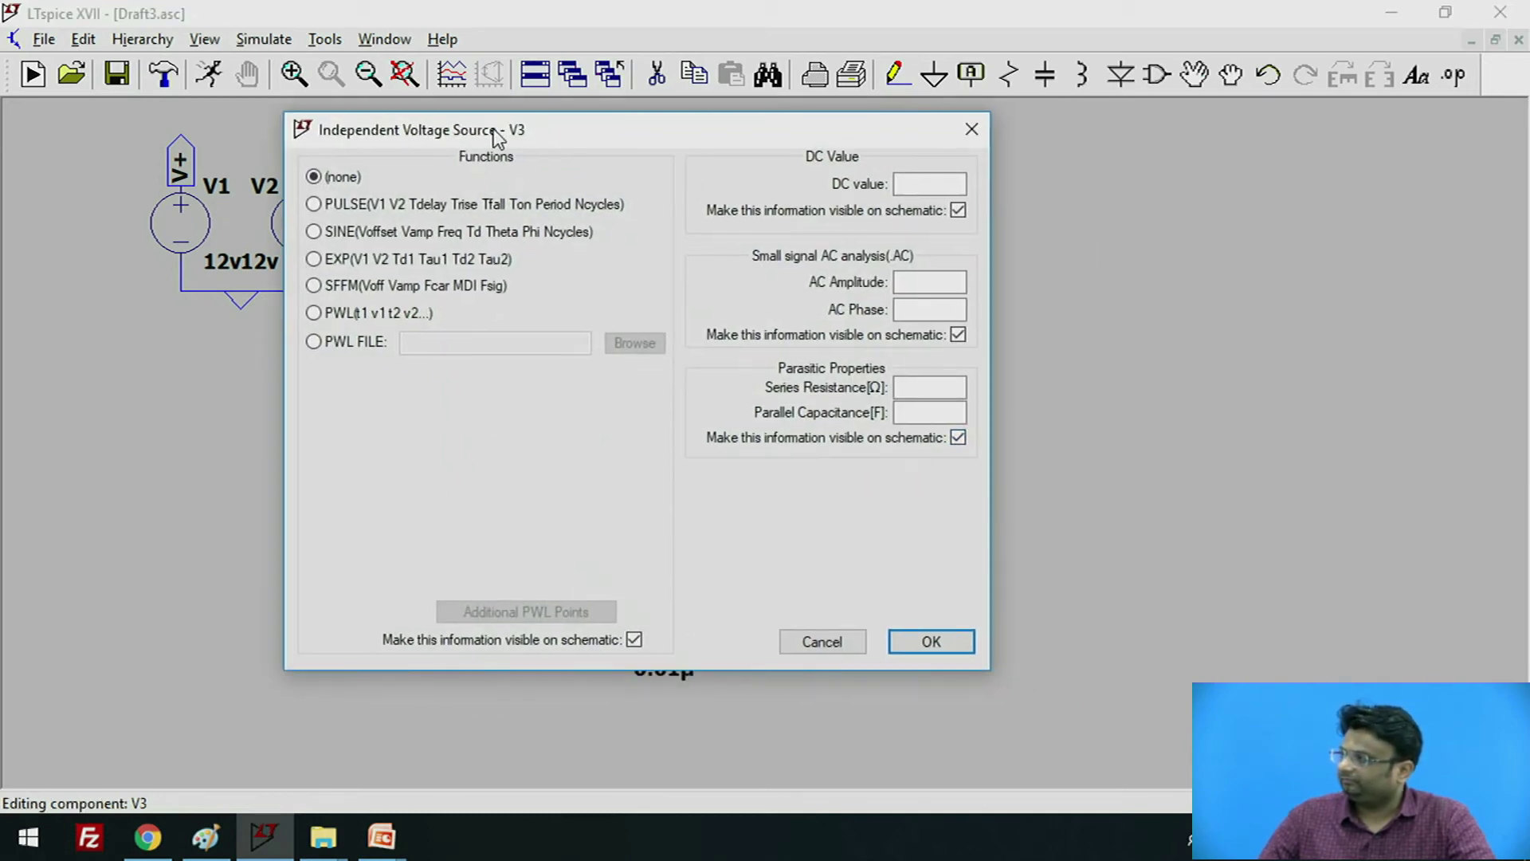
pyautogui.click(379, 232)
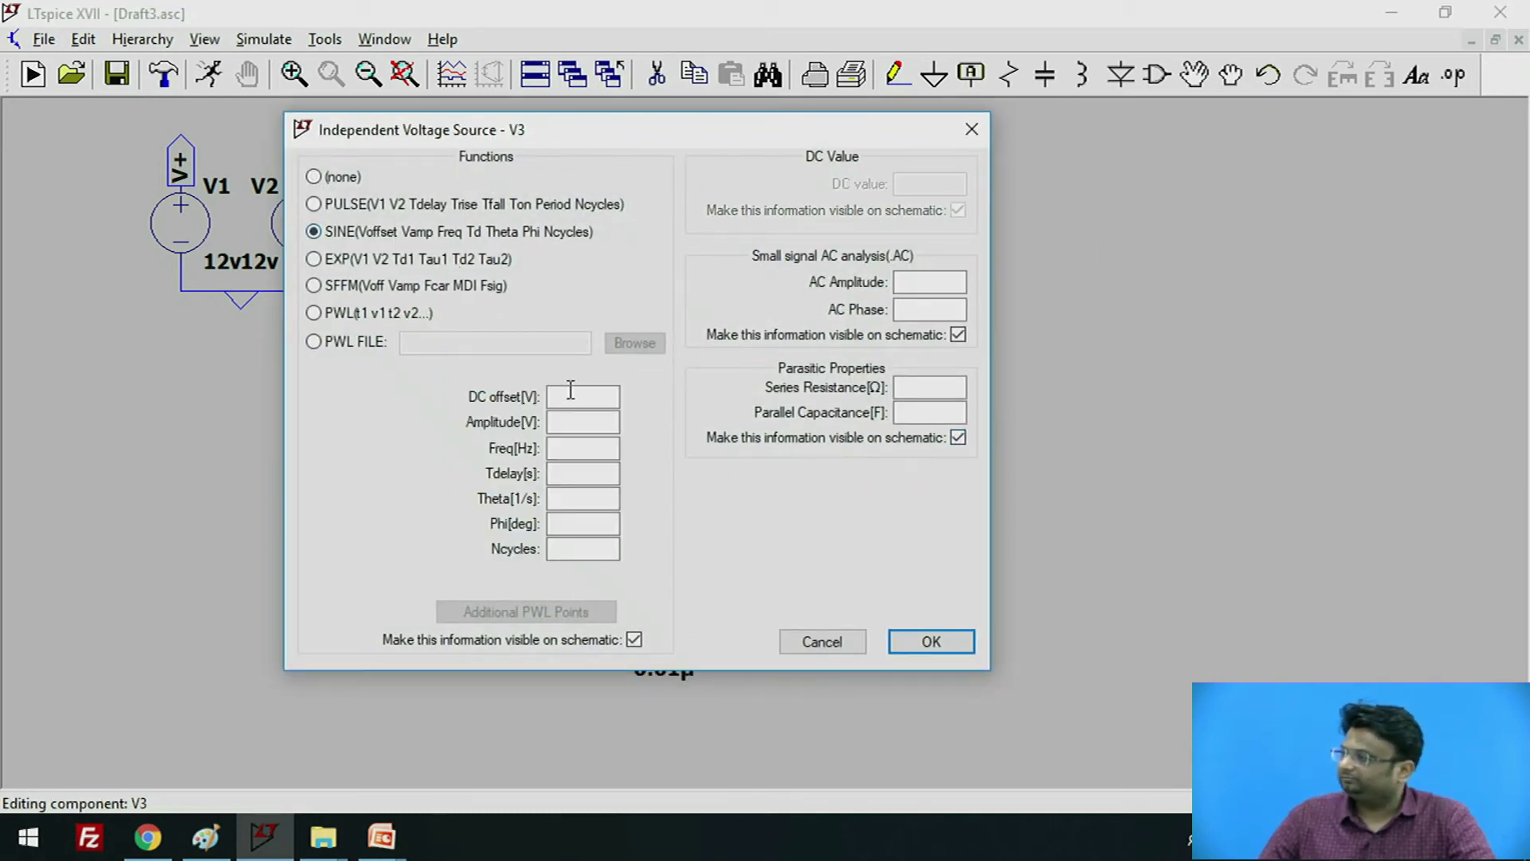
pyautogui.click(573, 393)
pyautogui.click(602, 421)
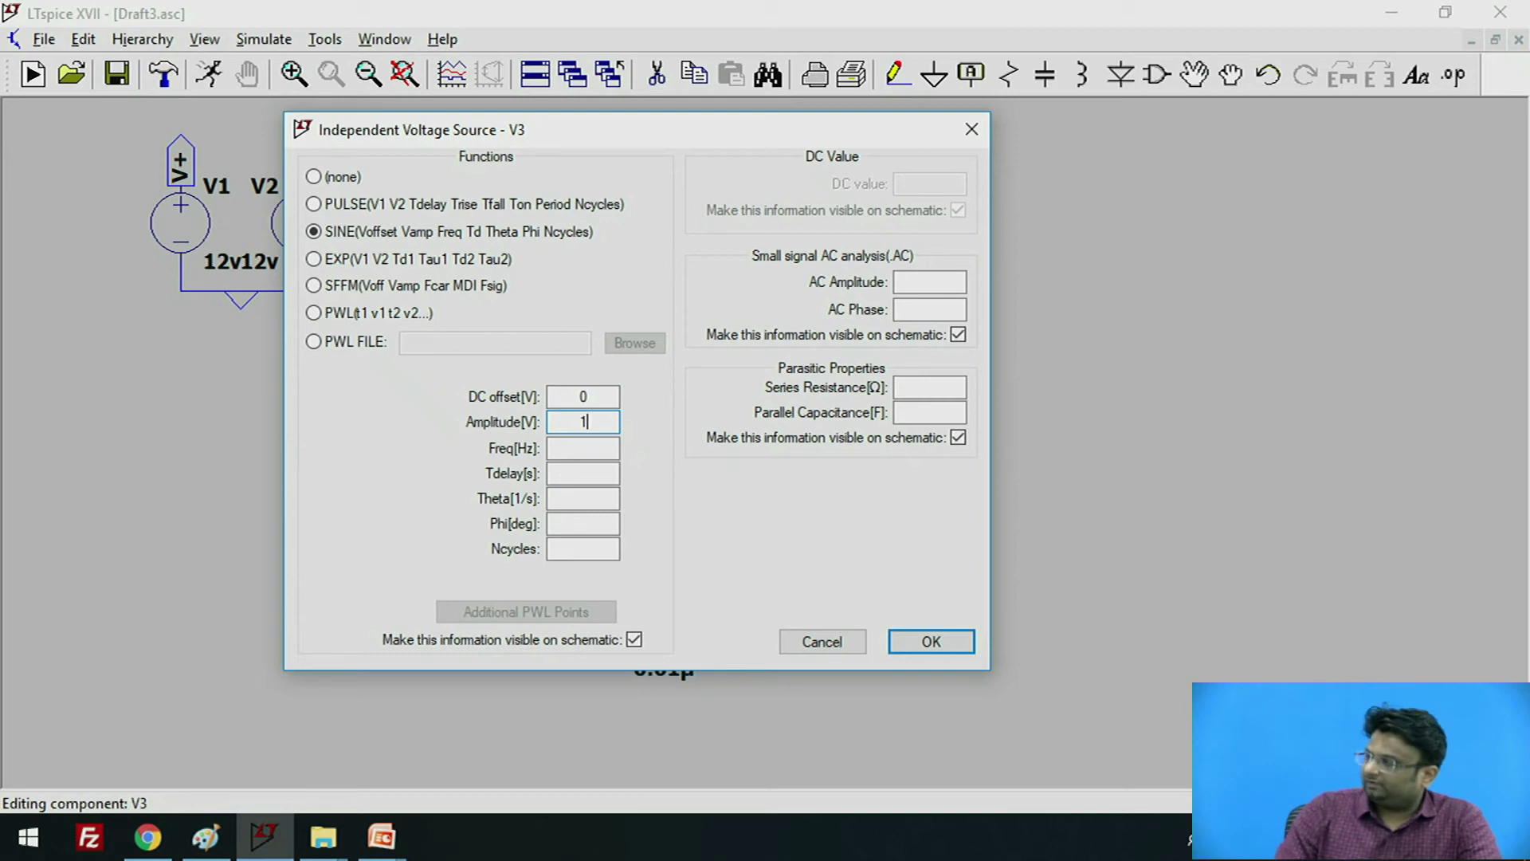
pyautogui.click(598, 443)
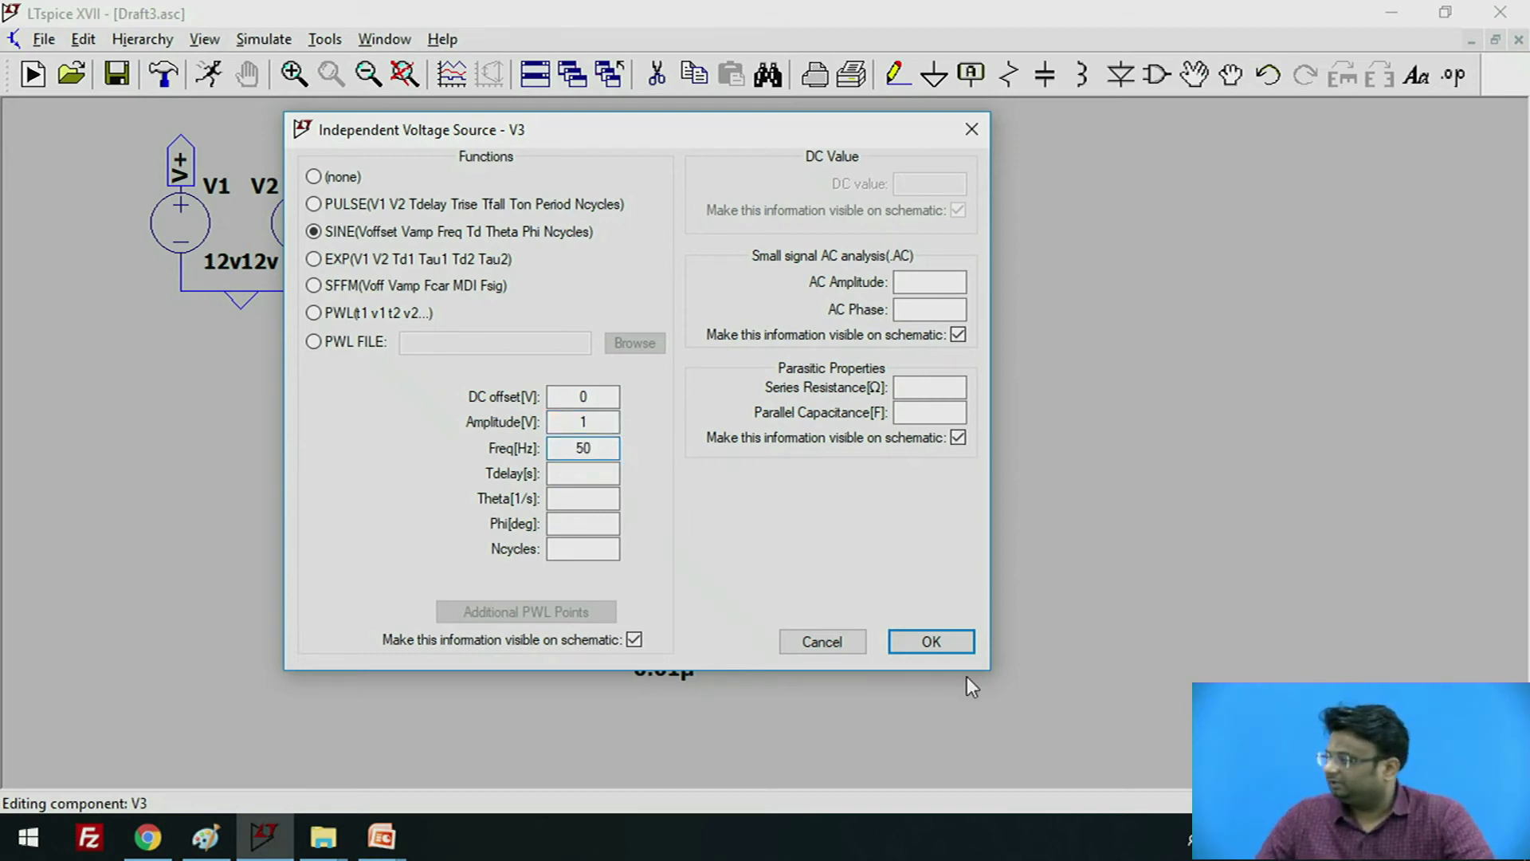
pyautogui.click(931, 641)
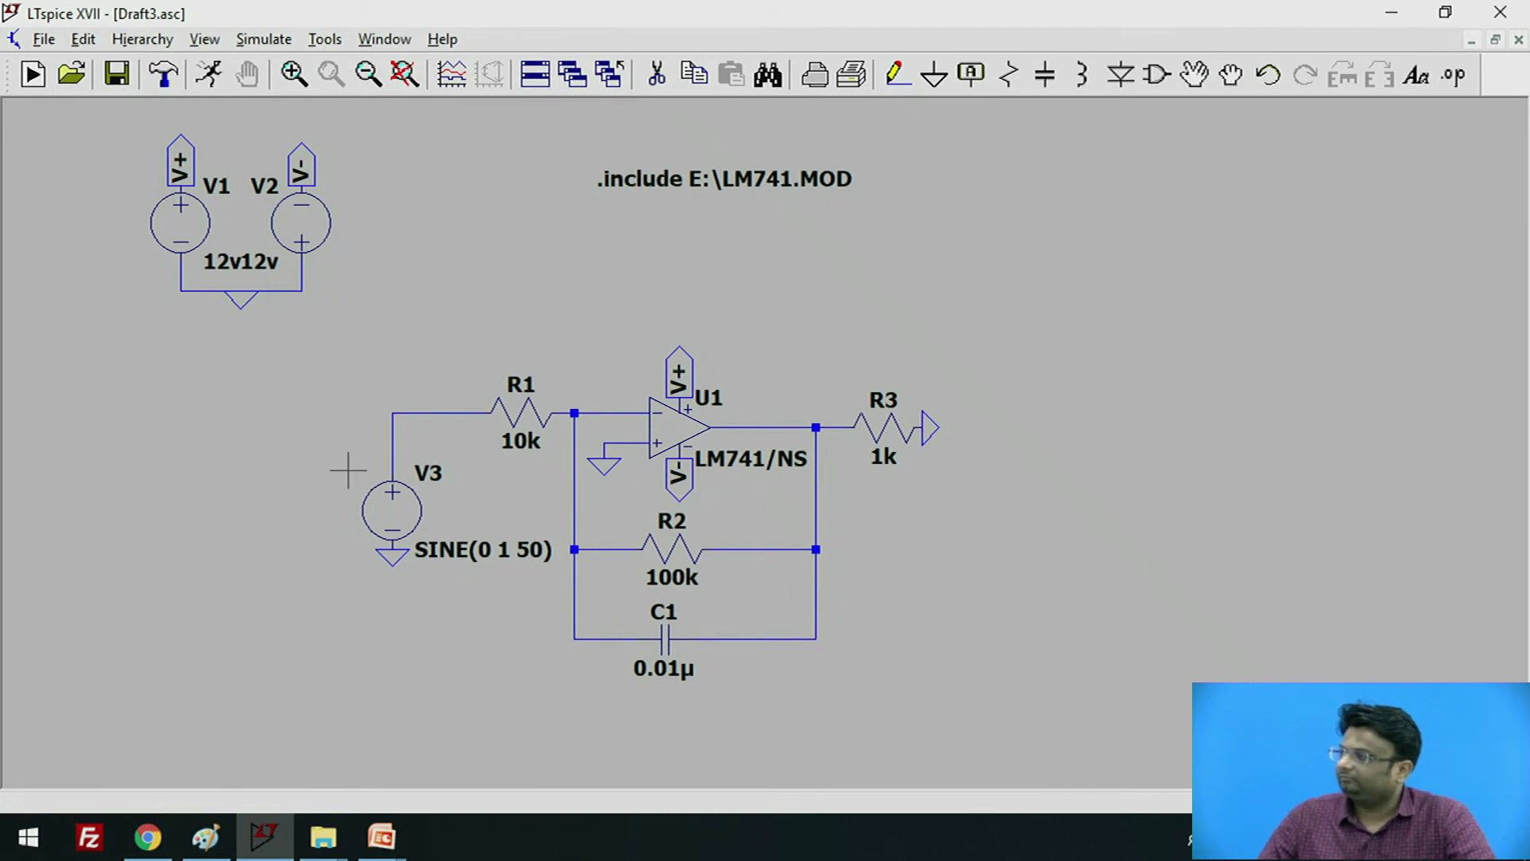
# Set up a transient analysis with a 100ms stop time and place its directive beneath the .include line
pyautogui.click(254, 38)
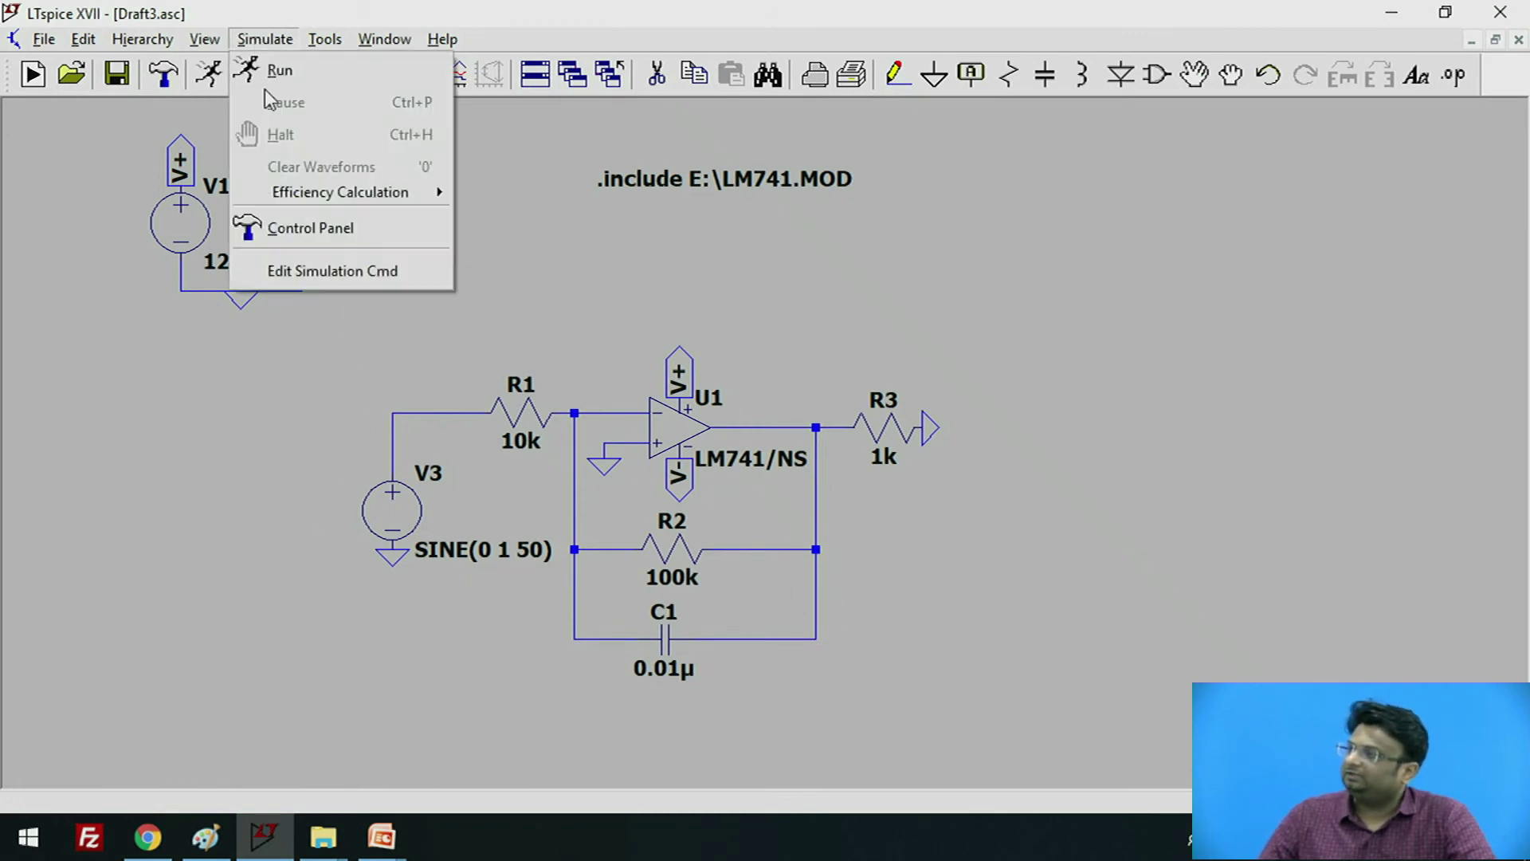
pyautogui.click(279, 271)
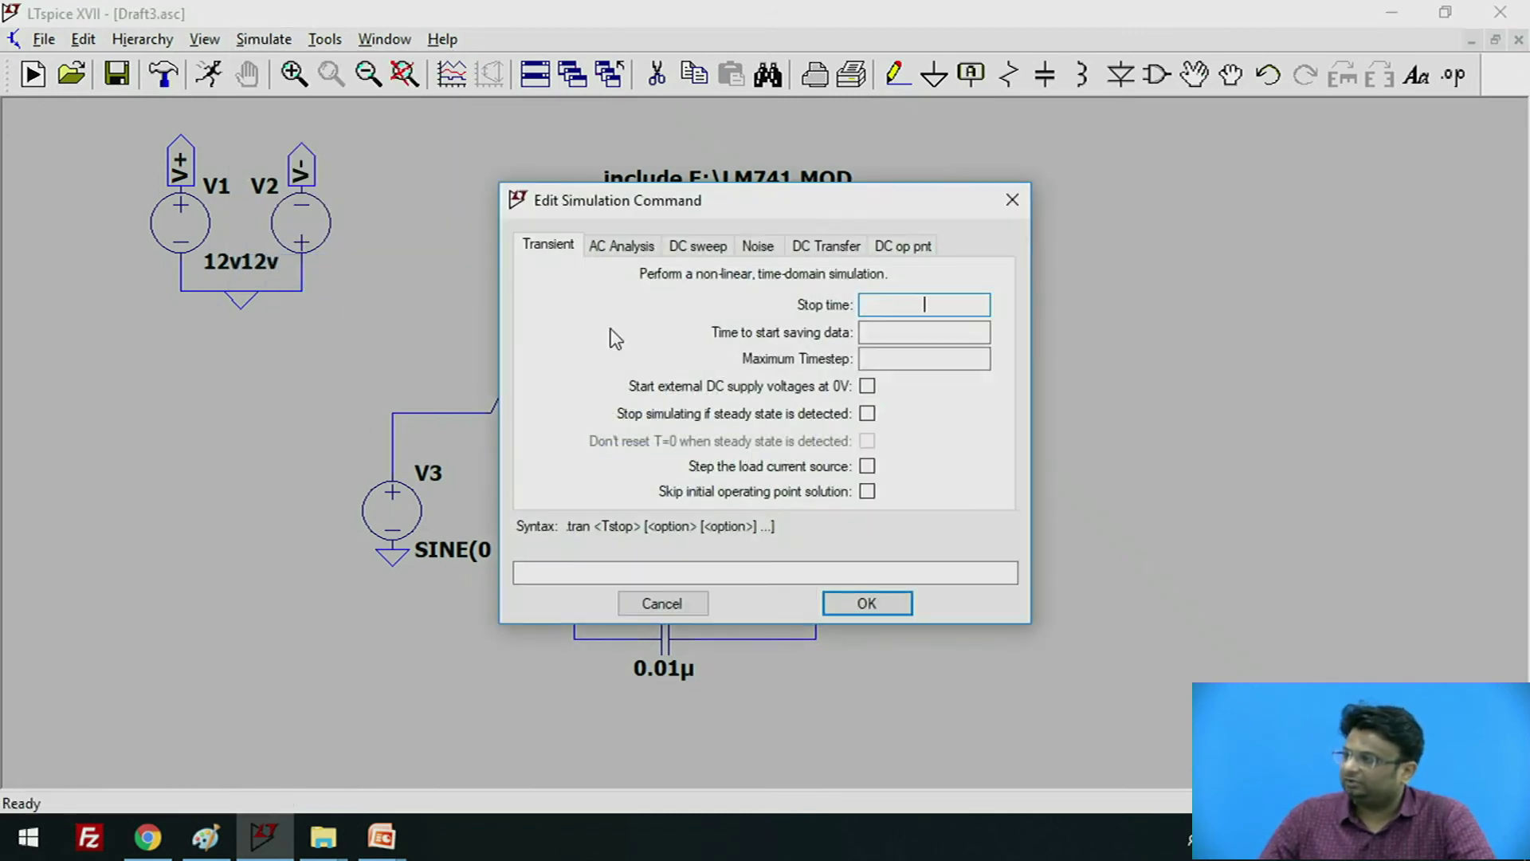
pyautogui.moveTo(749, 203); pyautogui.dragTo(625, 180)
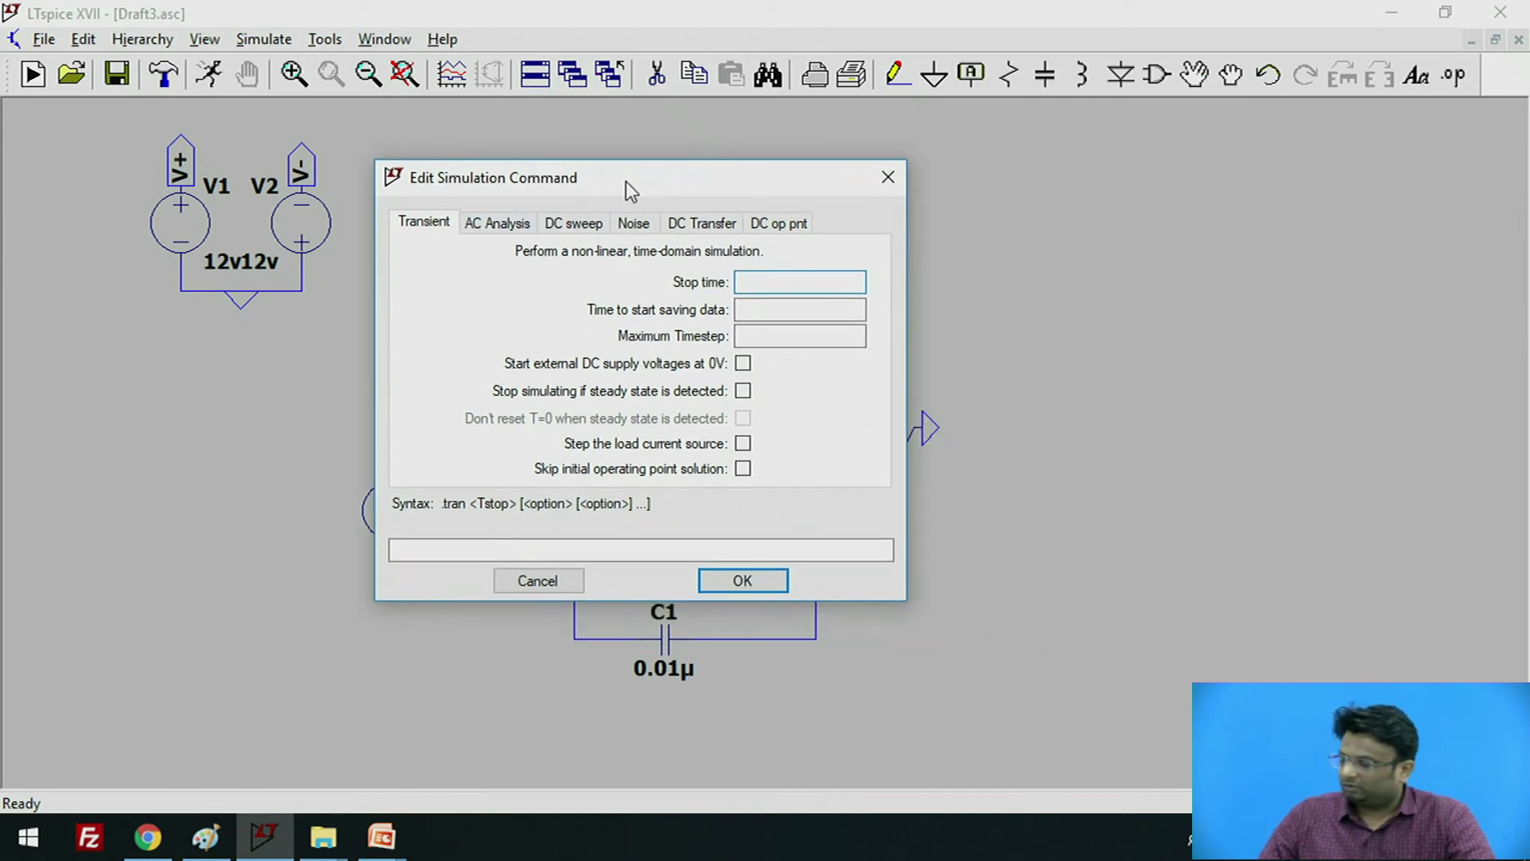
pyautogui.write('100ms')
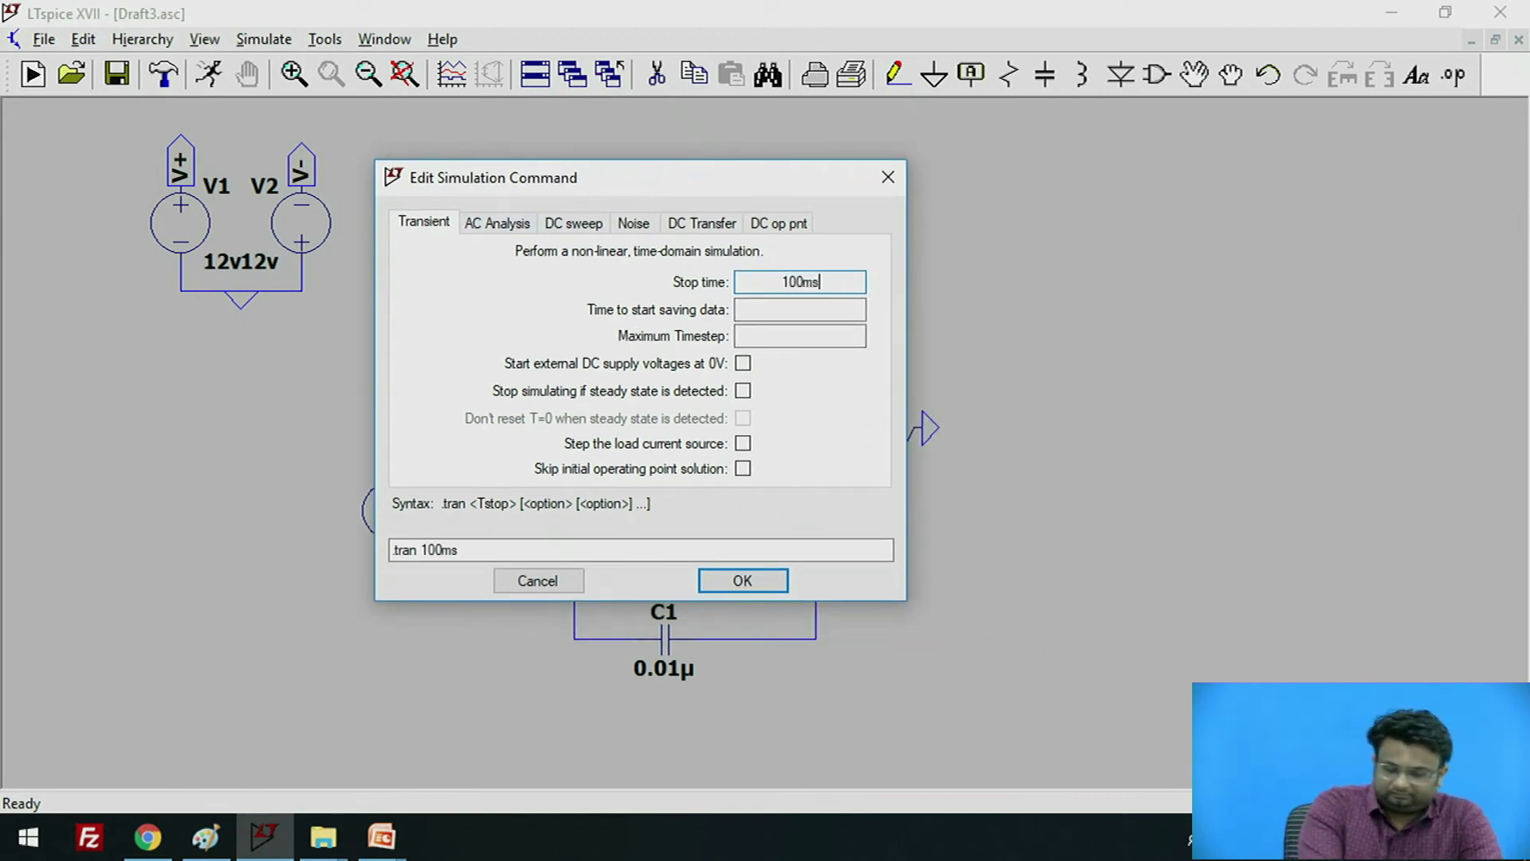
pyautogui.press('Return')
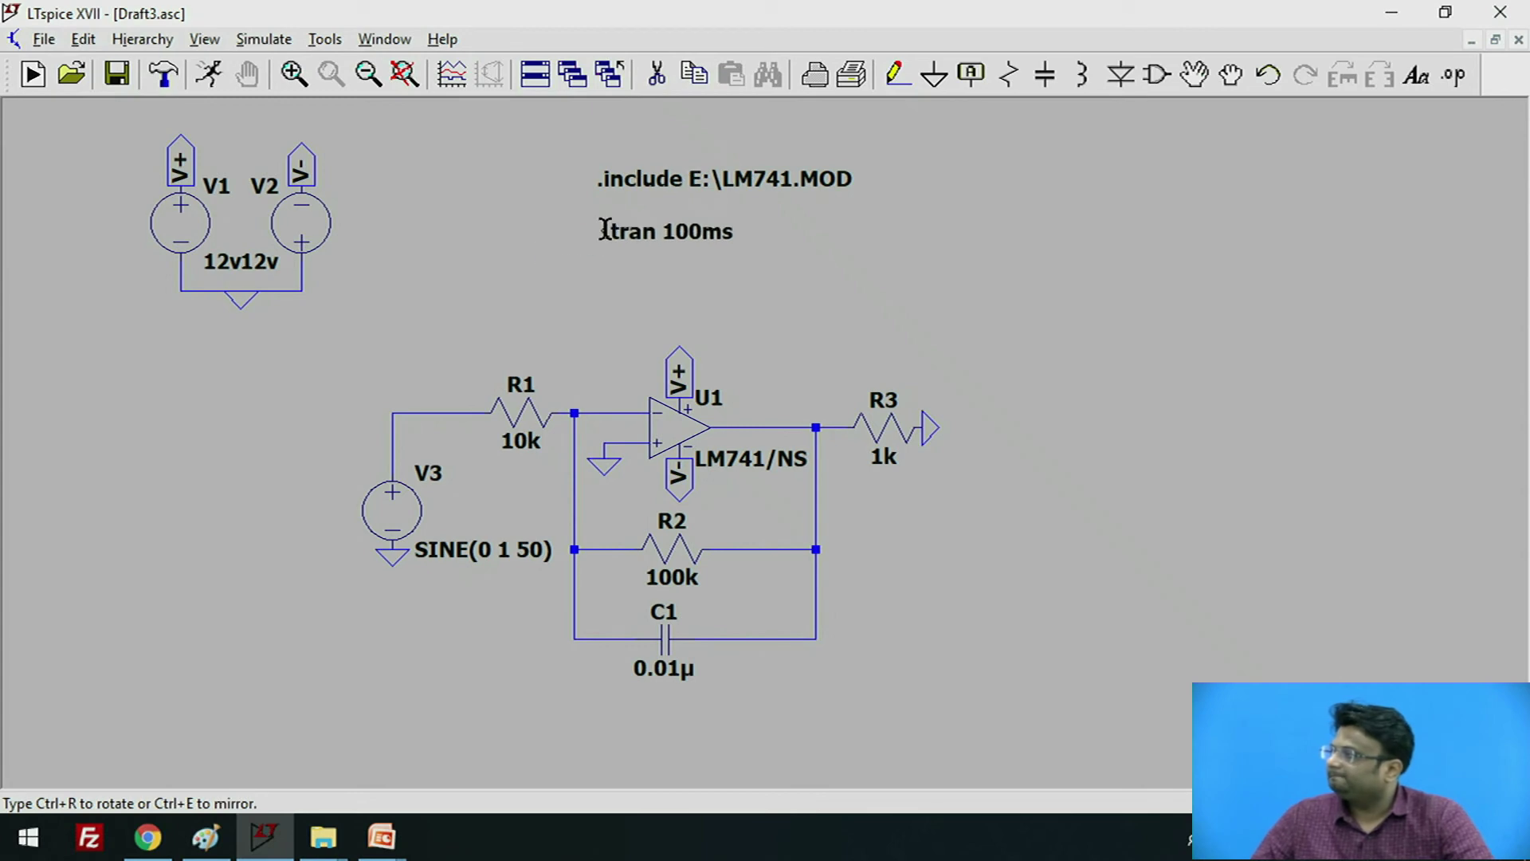
pyautogui.click(604, 230)
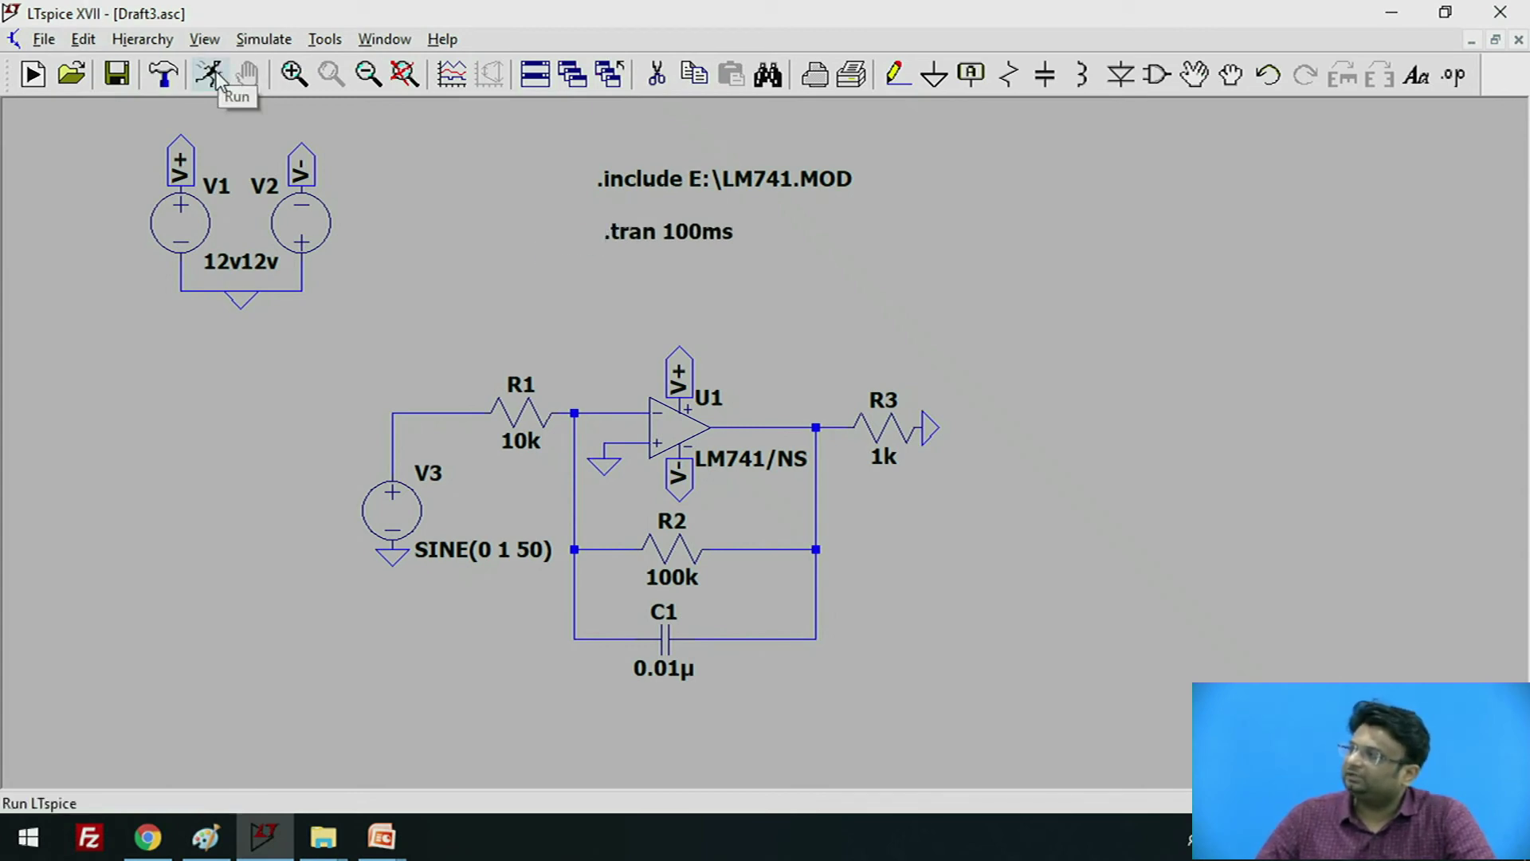
# Run the transient simulation, plot the voltages at the V3 input node and the op-amp output, and return to the full schematic
pyautogui.click(210, 74)
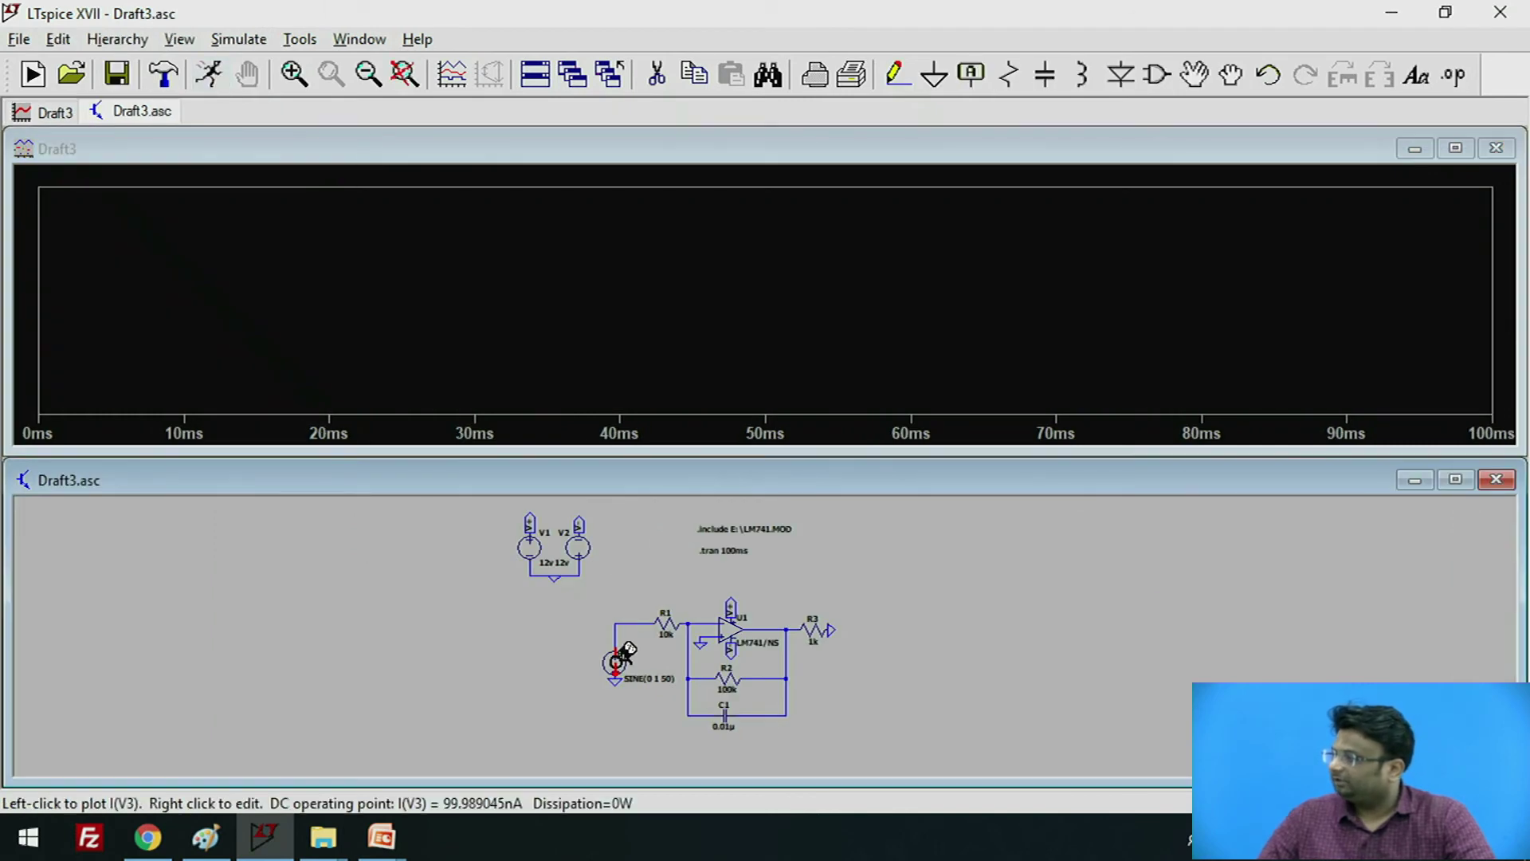
pyautogui.click(628, 620)
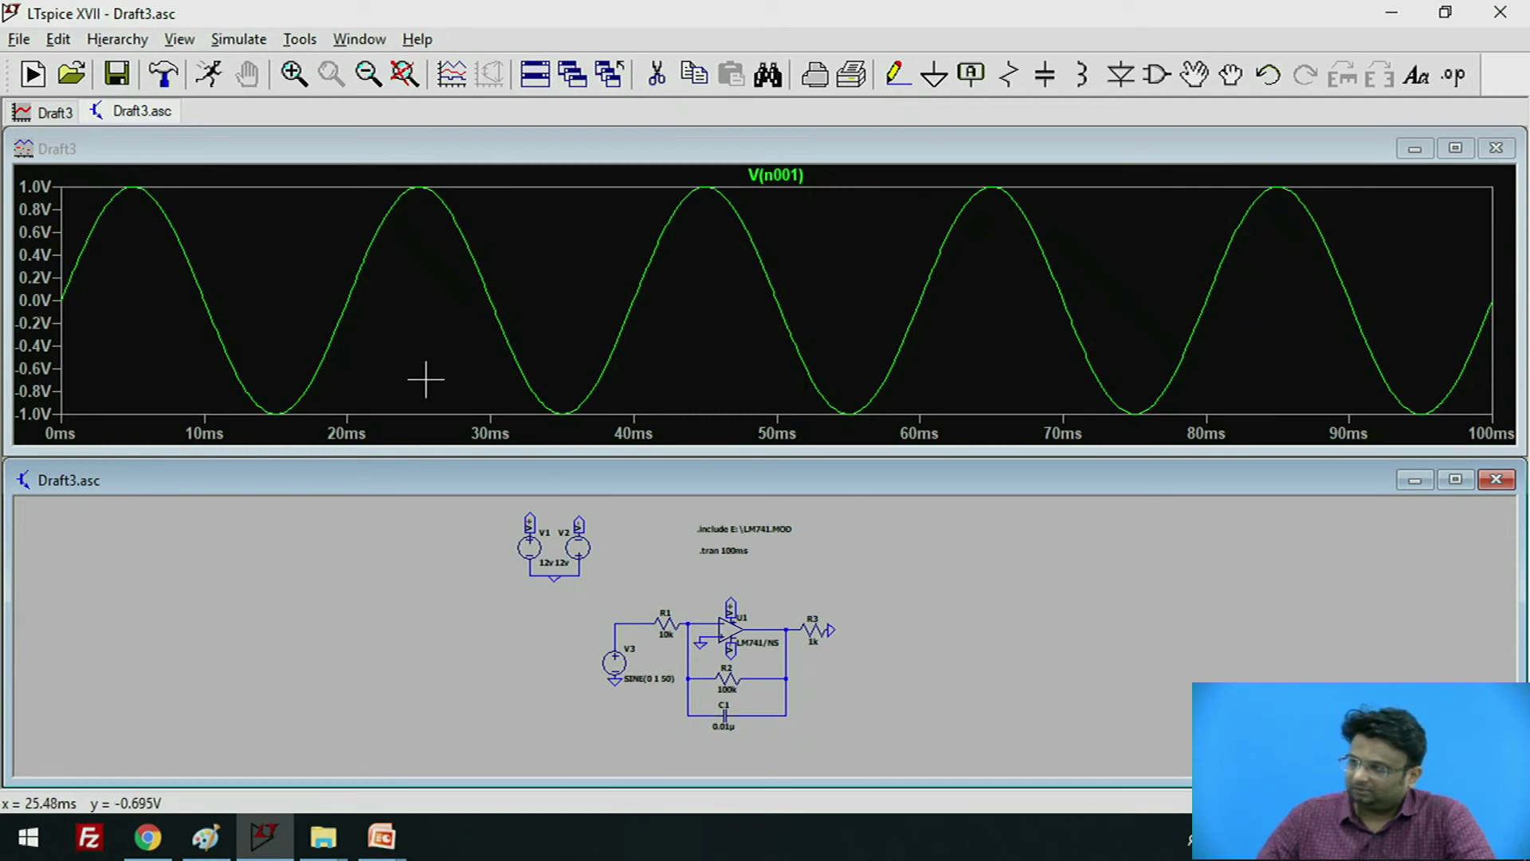
pyautogui.click(772, 625)
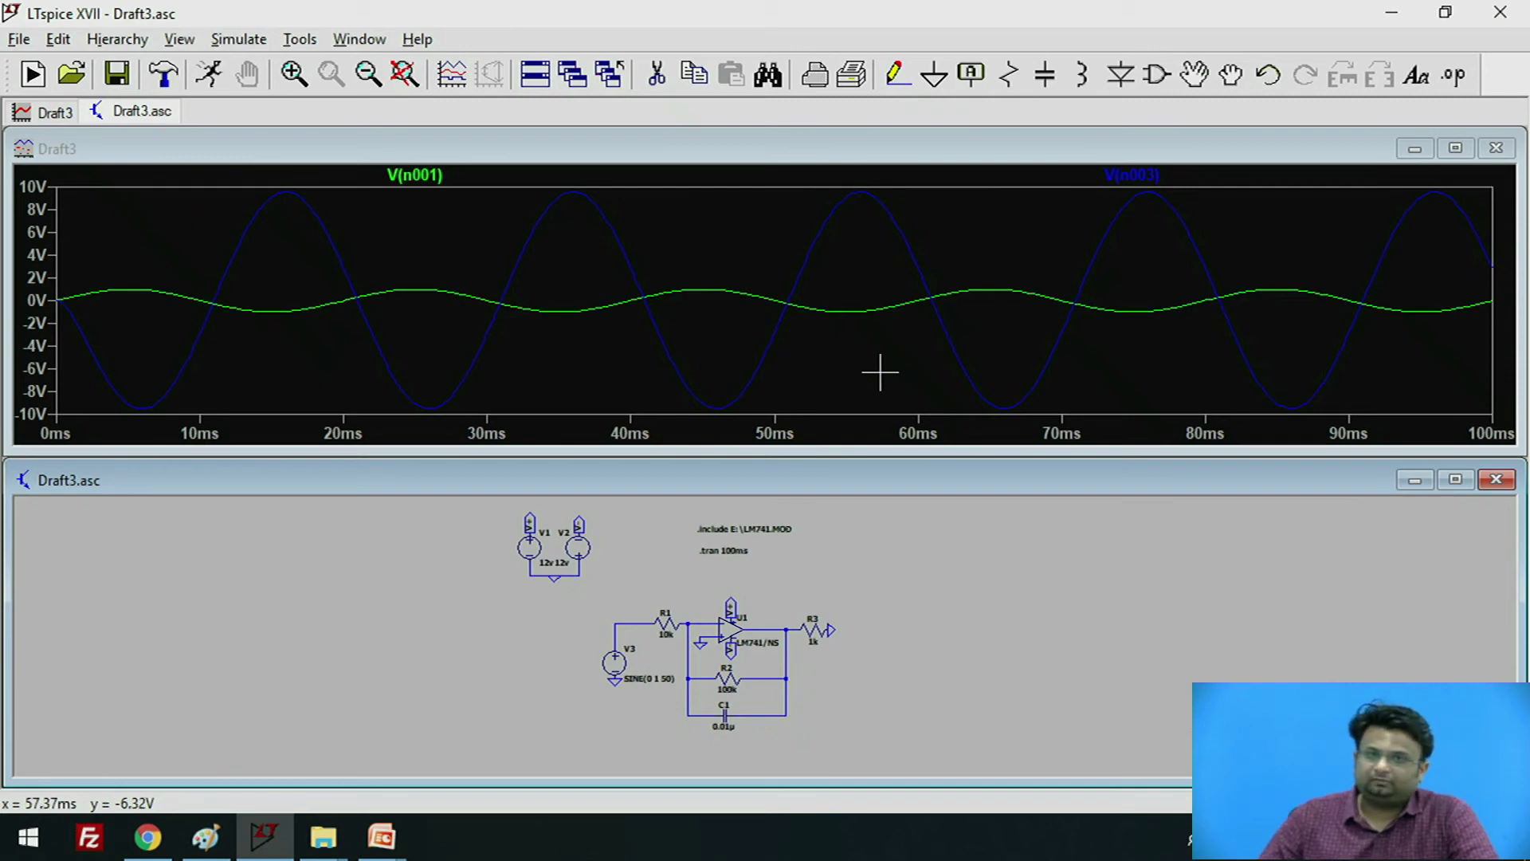
pyautogui.click(1495, 148)
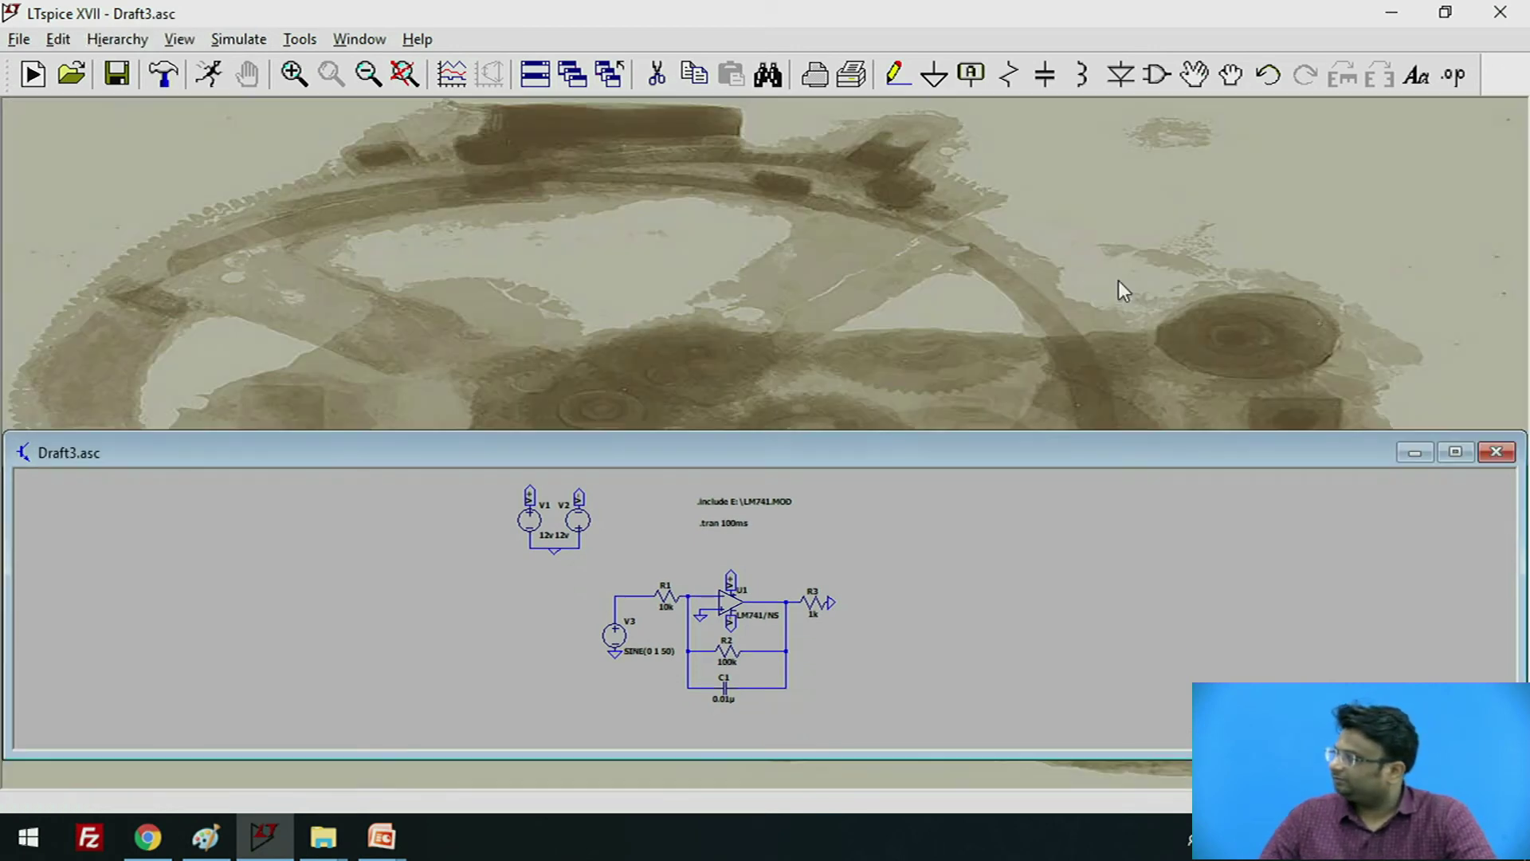
pyautogui.doubleClick(872, 455)
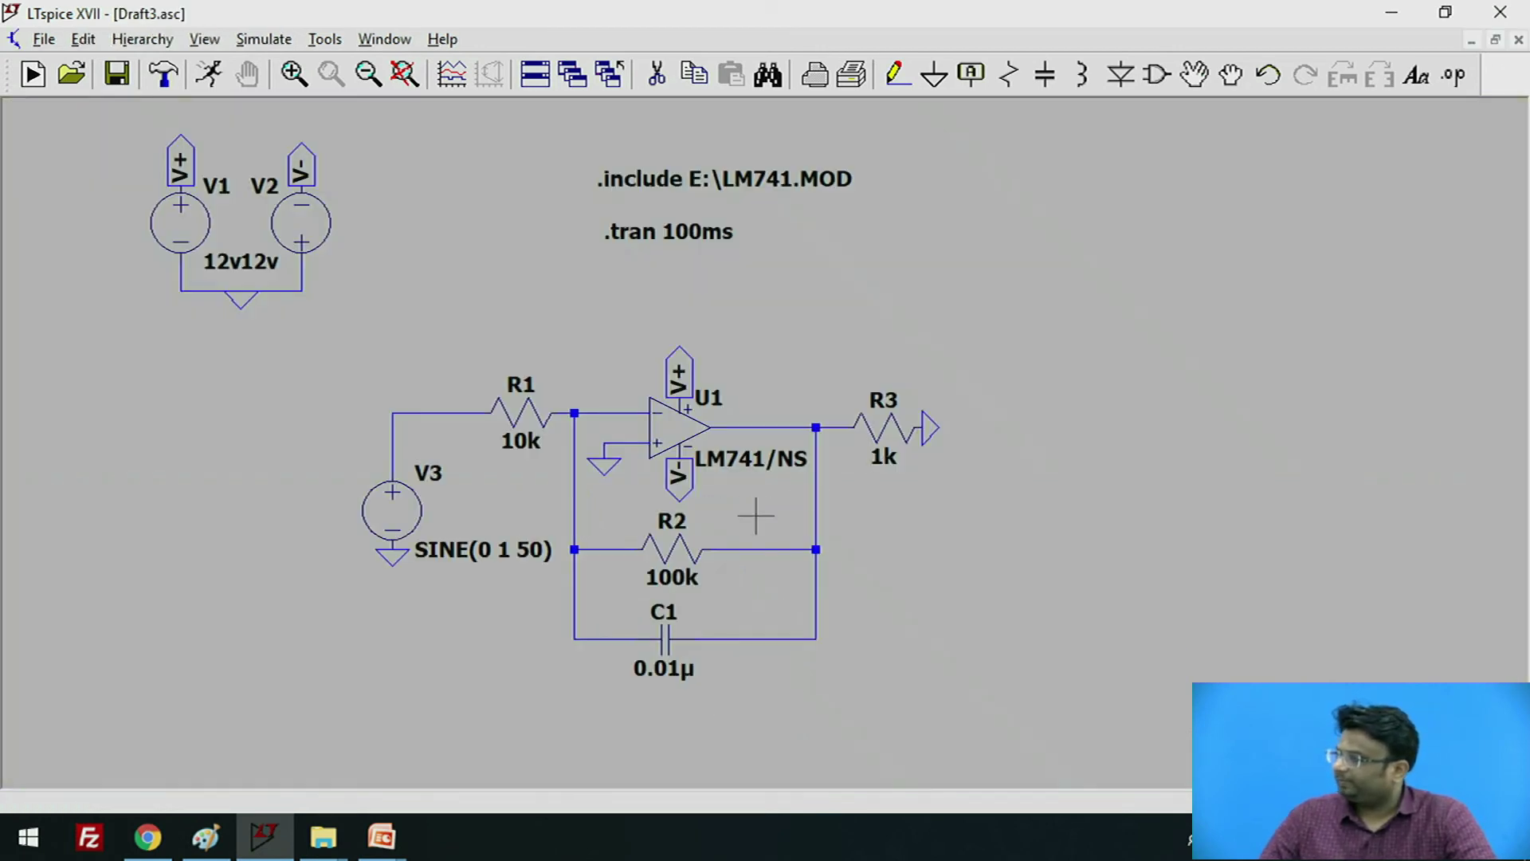
# Clear V3's sine parameters, set its function to none, and give it a small-signal AC amplitude of 1v
pyautogui.rightClick(394, 505)
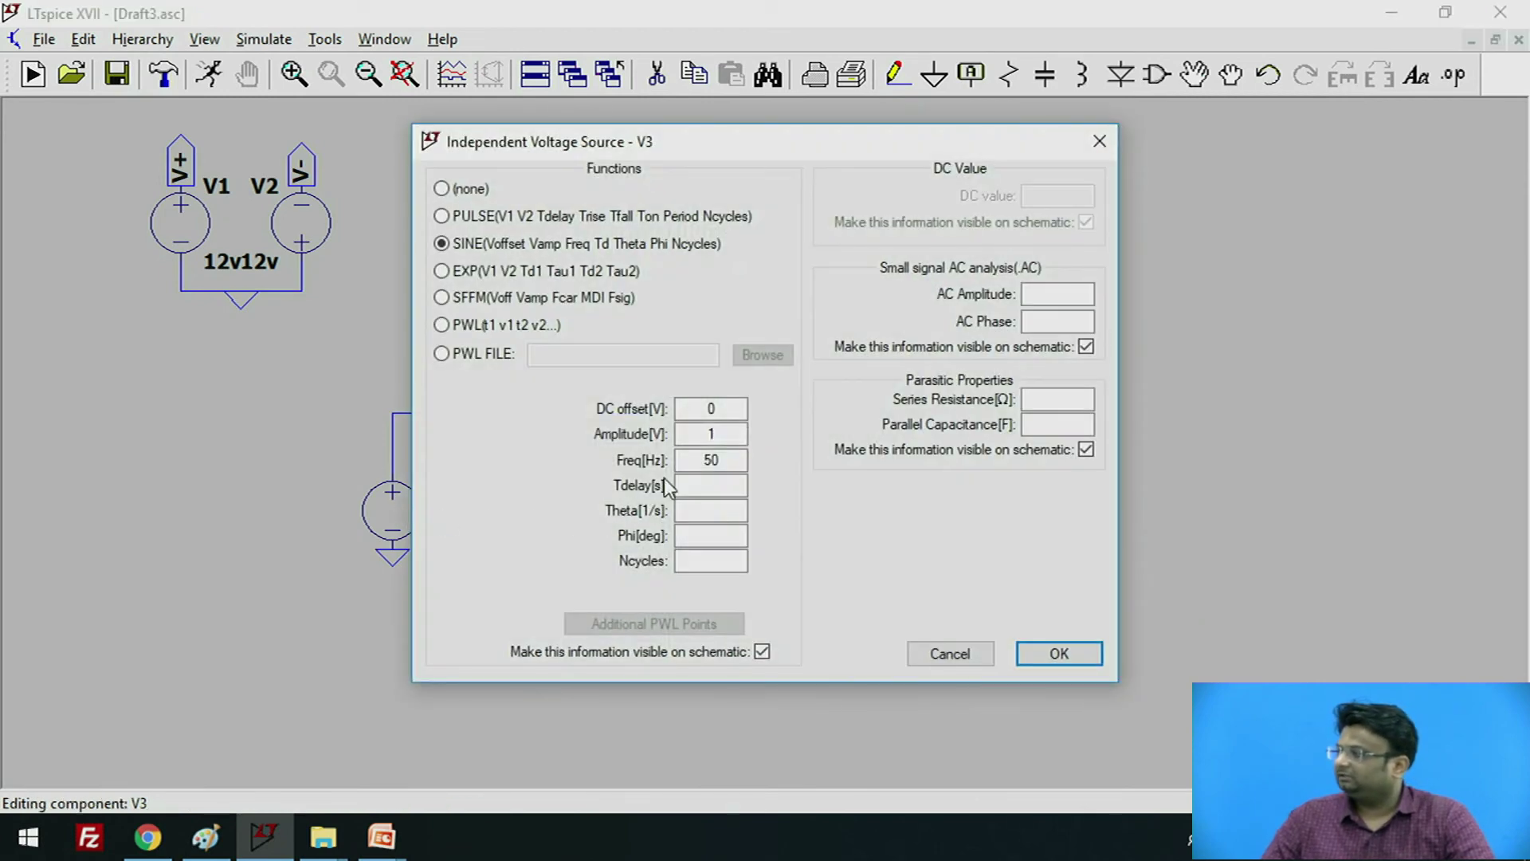
pyautogui.click(720, 408)
pyautogui.press('BackSpace')
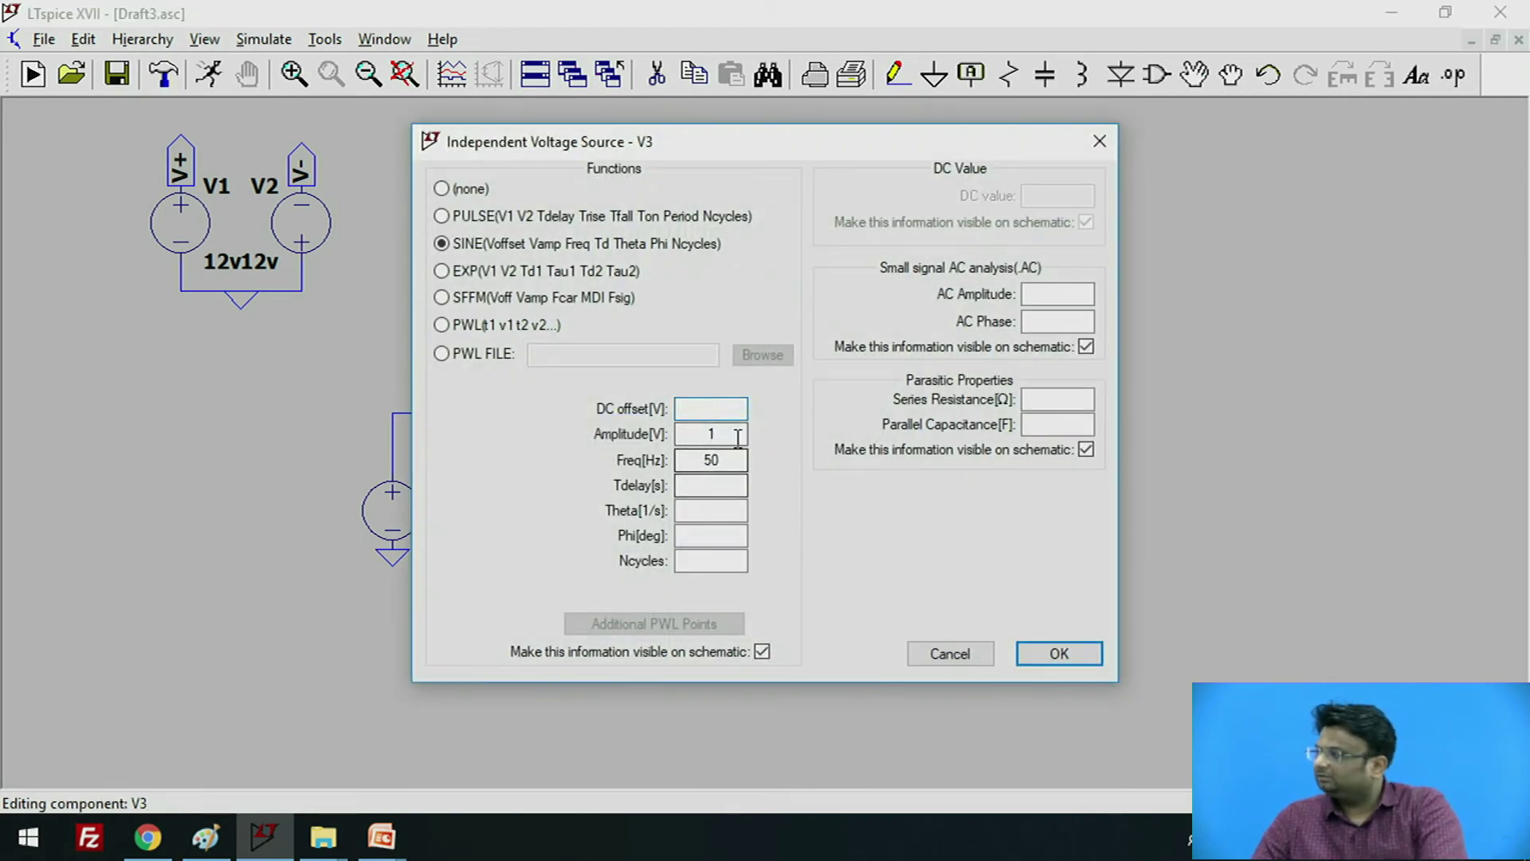
pyautogui.click(738, 434)
pyautogui.press('BackSpace')
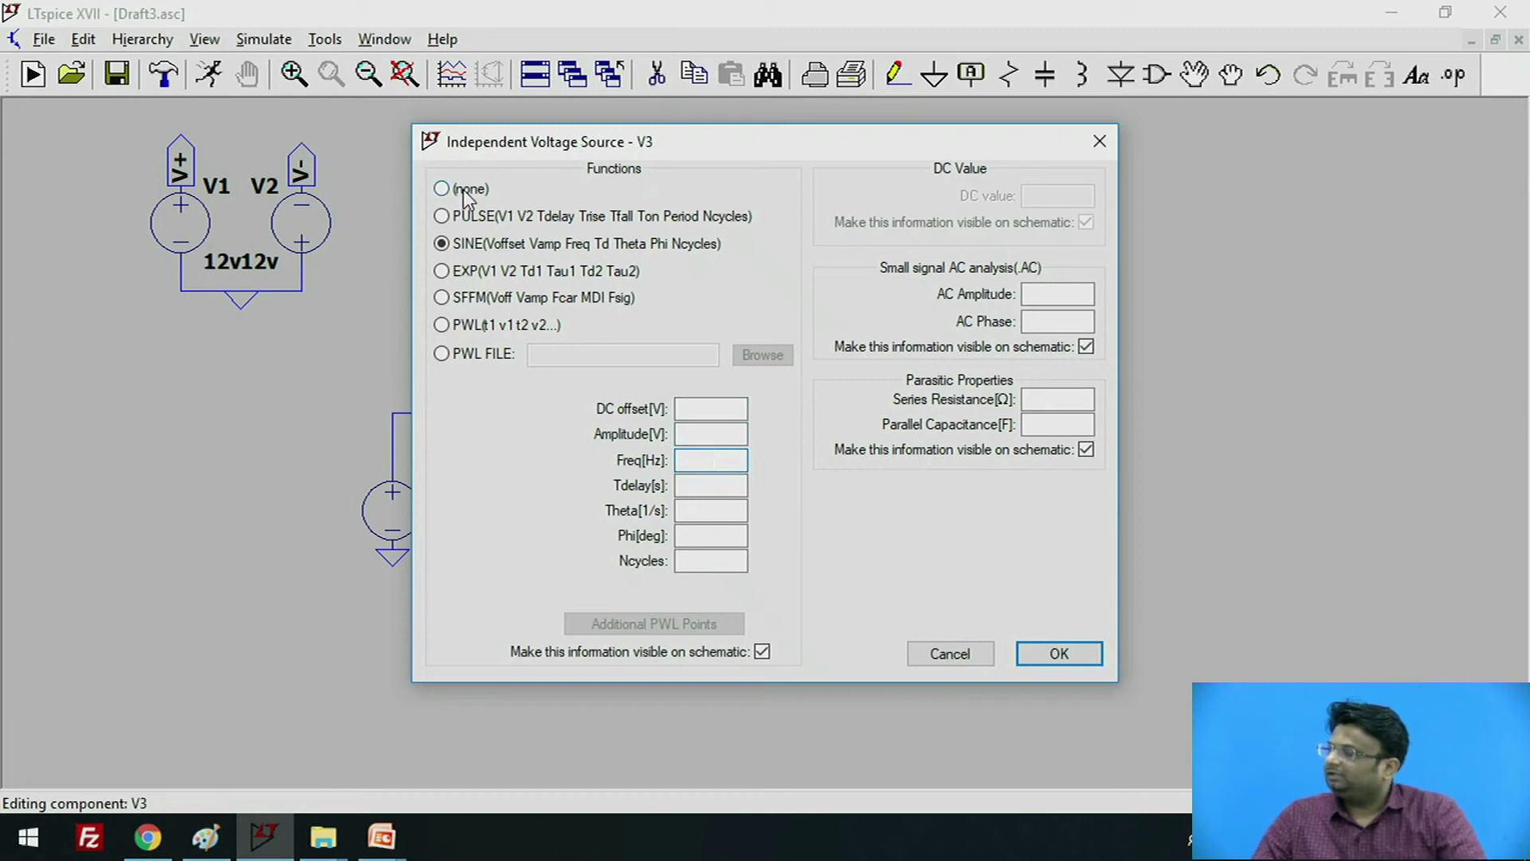
pyautogui.click(460, 189)
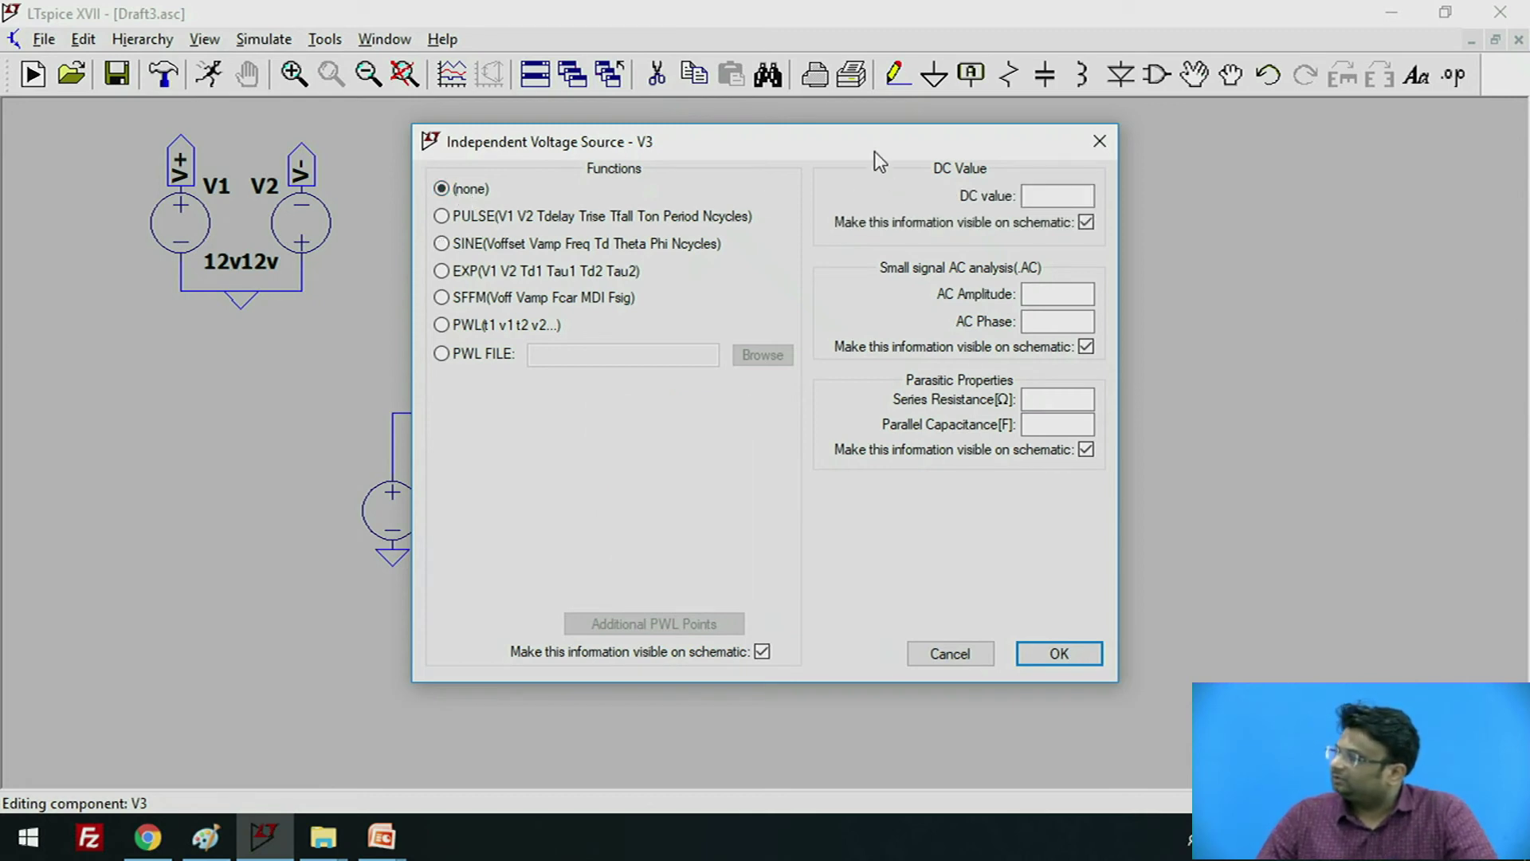
pyautogui.moveTo(873, 150); pyautogui.dragTo(584, 140)
pyautogui.click(777, 285)
pyautogui.write('1')
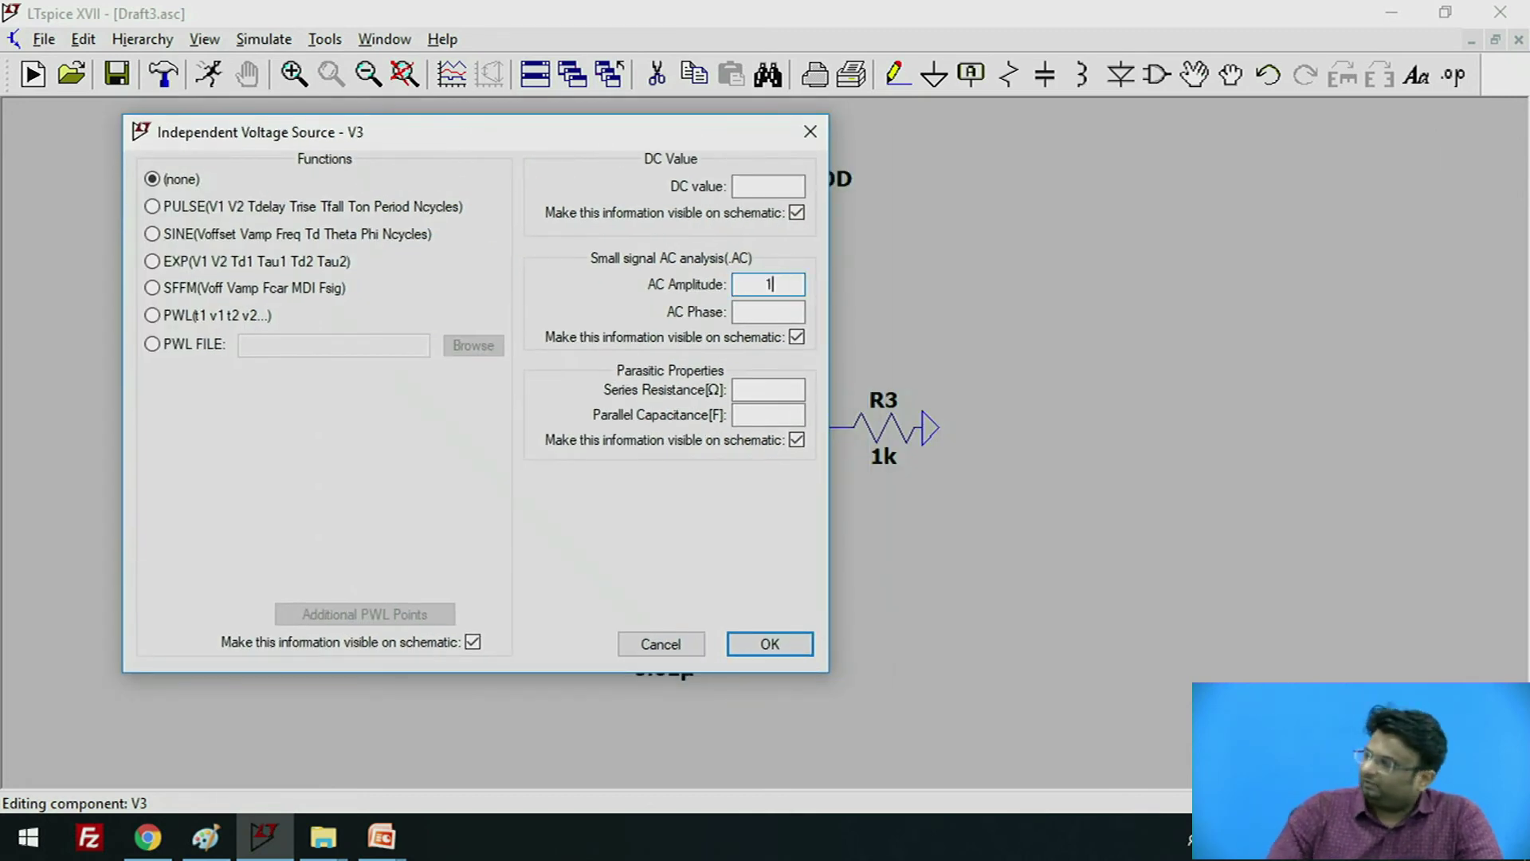
pyautogui.click(789, 647)
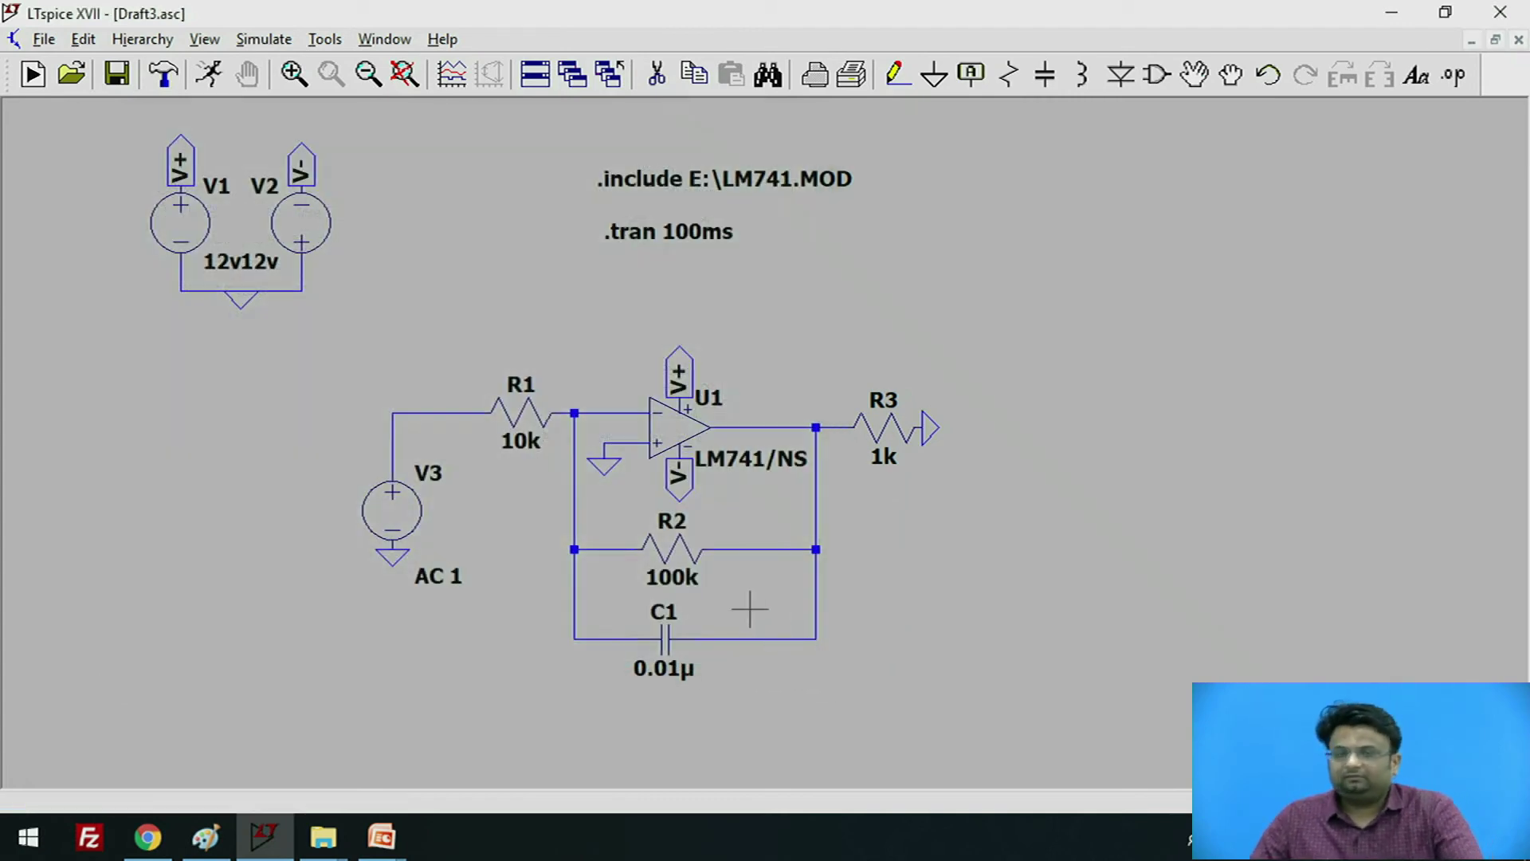
# Clear the transient stop time and change the simulation command to an AC analysis with an octave sweep
pyautogui.click(270, 43)
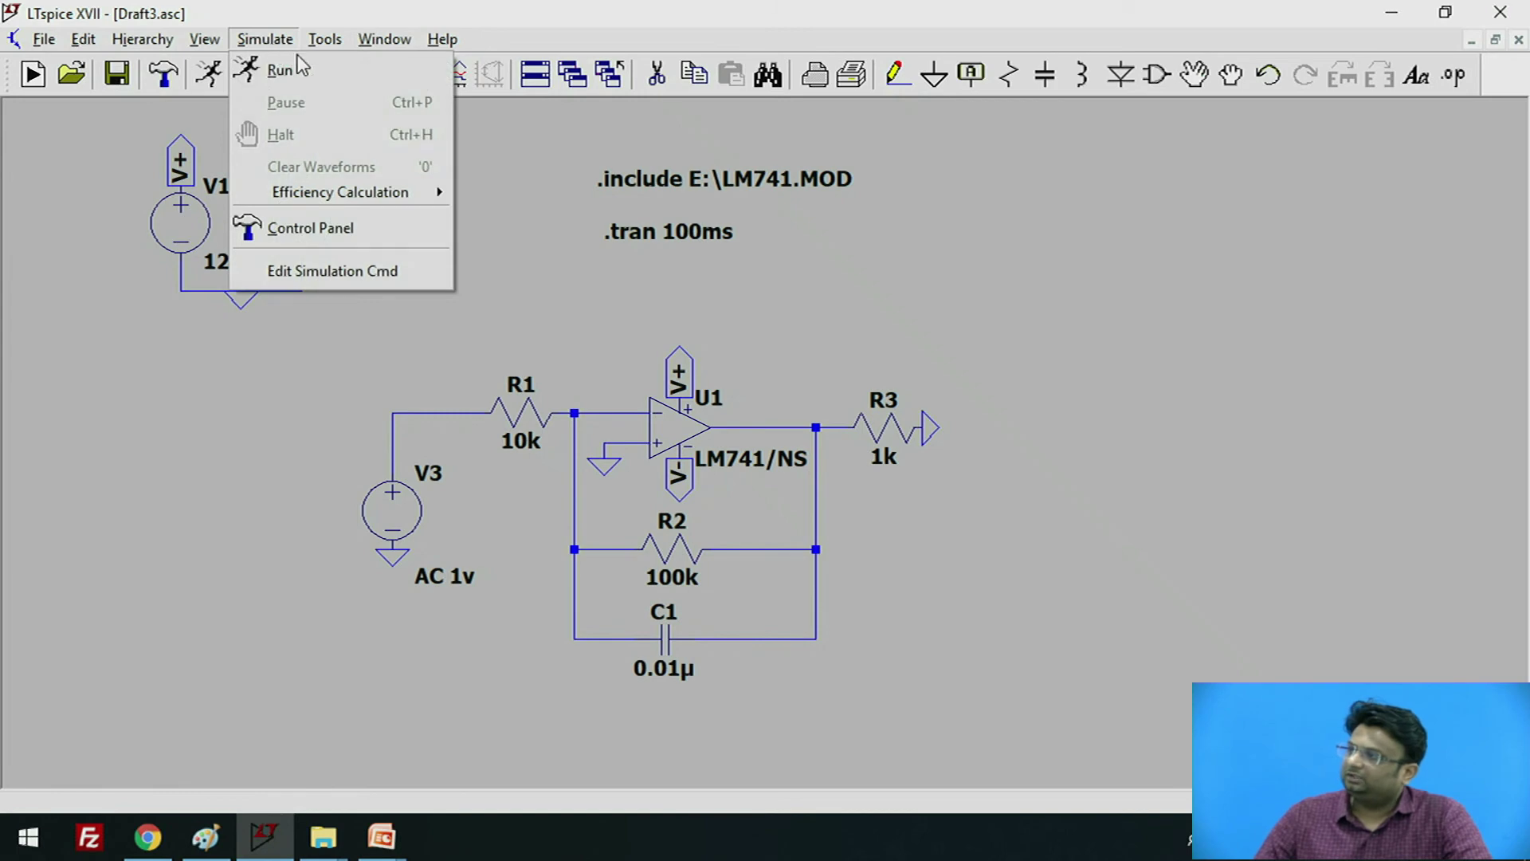
pyautogui.click(332, 271)
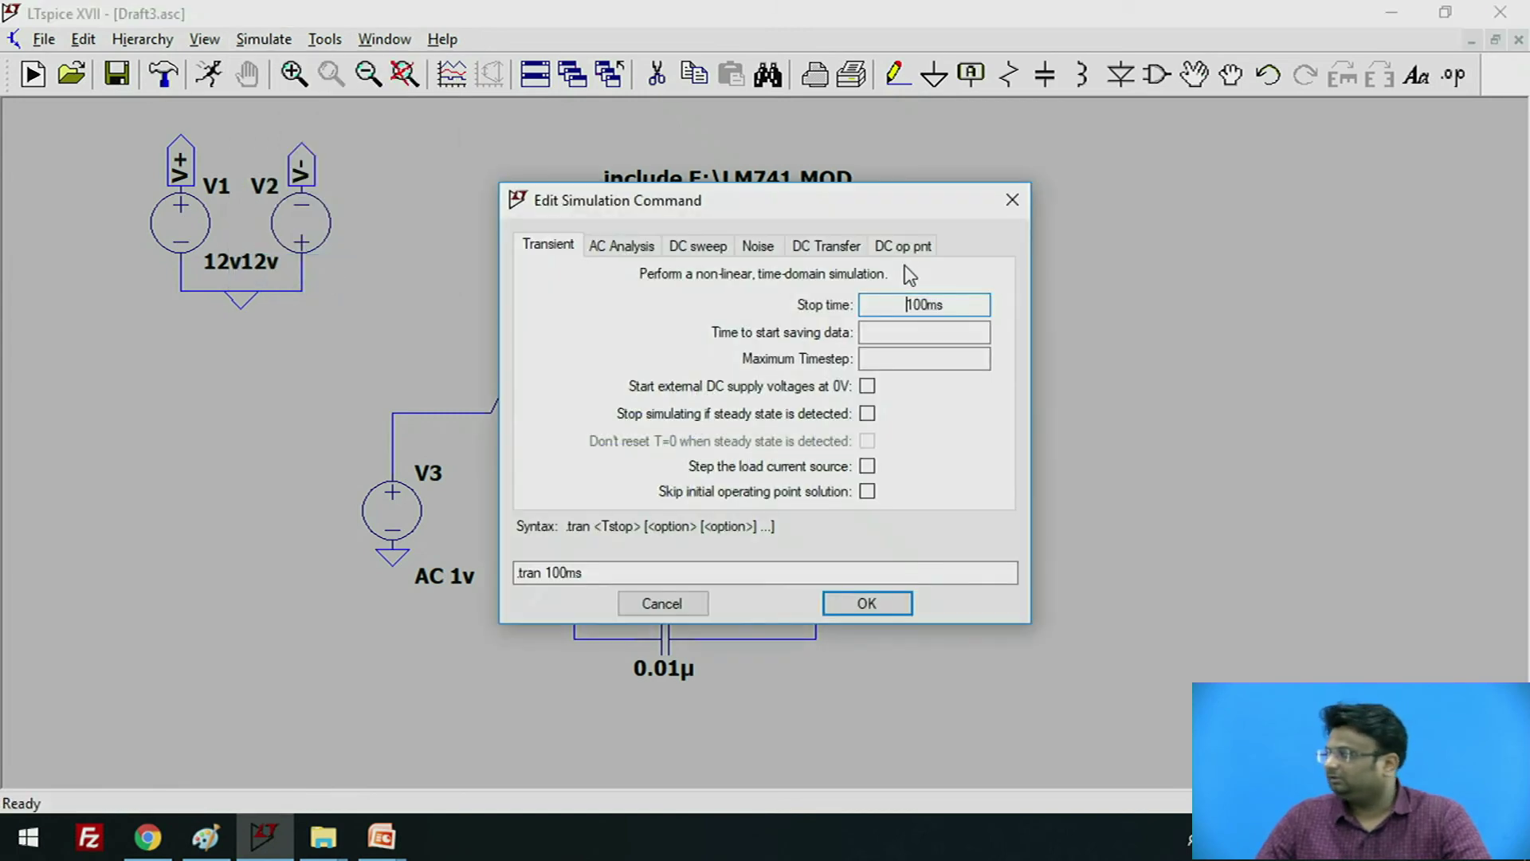
pyautogui.moveTo(819, 284); pyautogui.dragTo(732, 286)
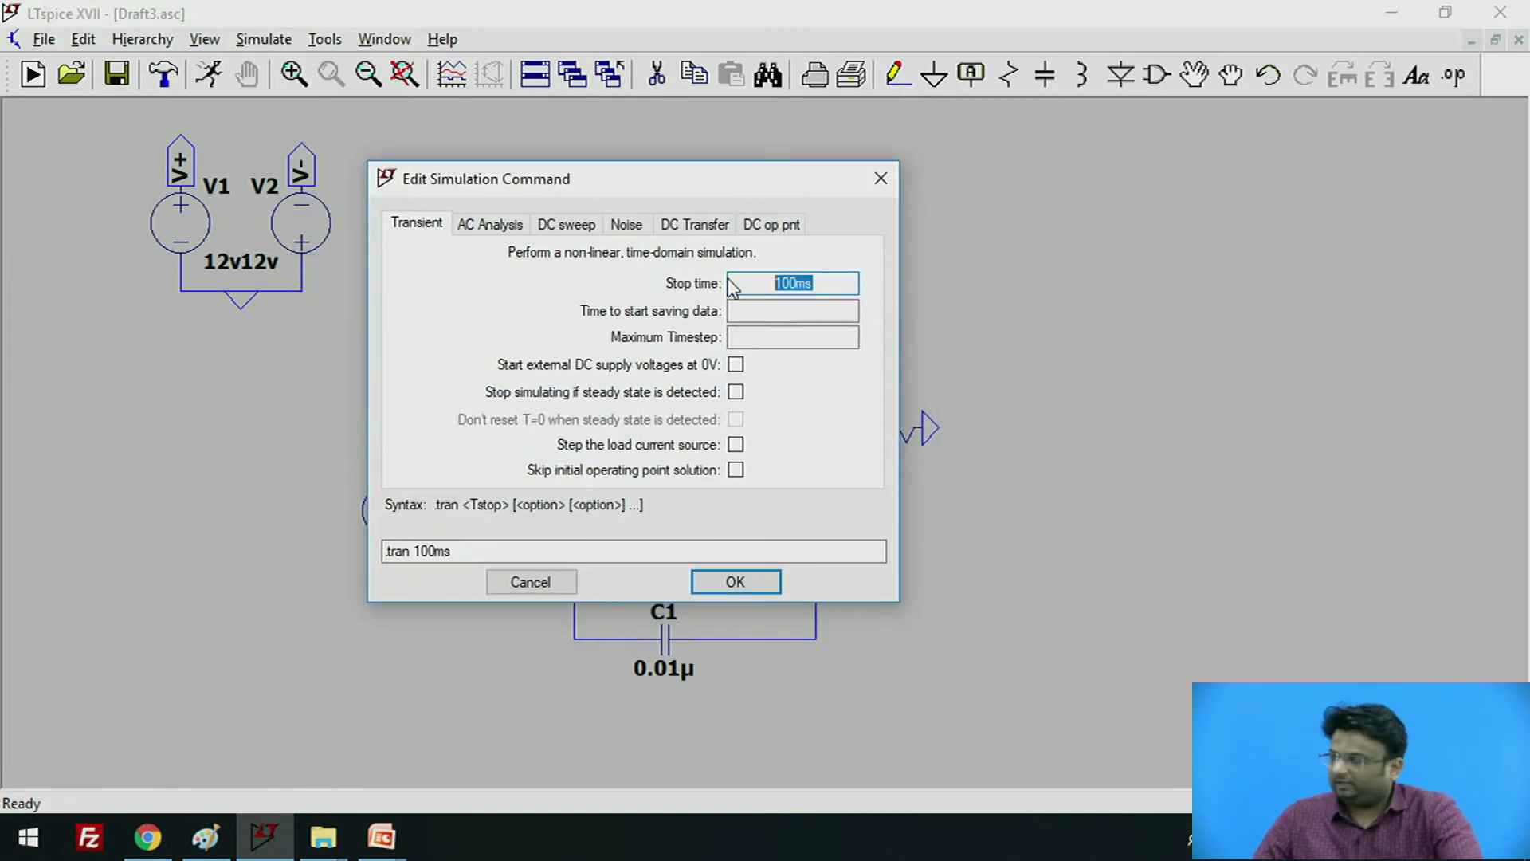
pyautogui.press('BackSpace')
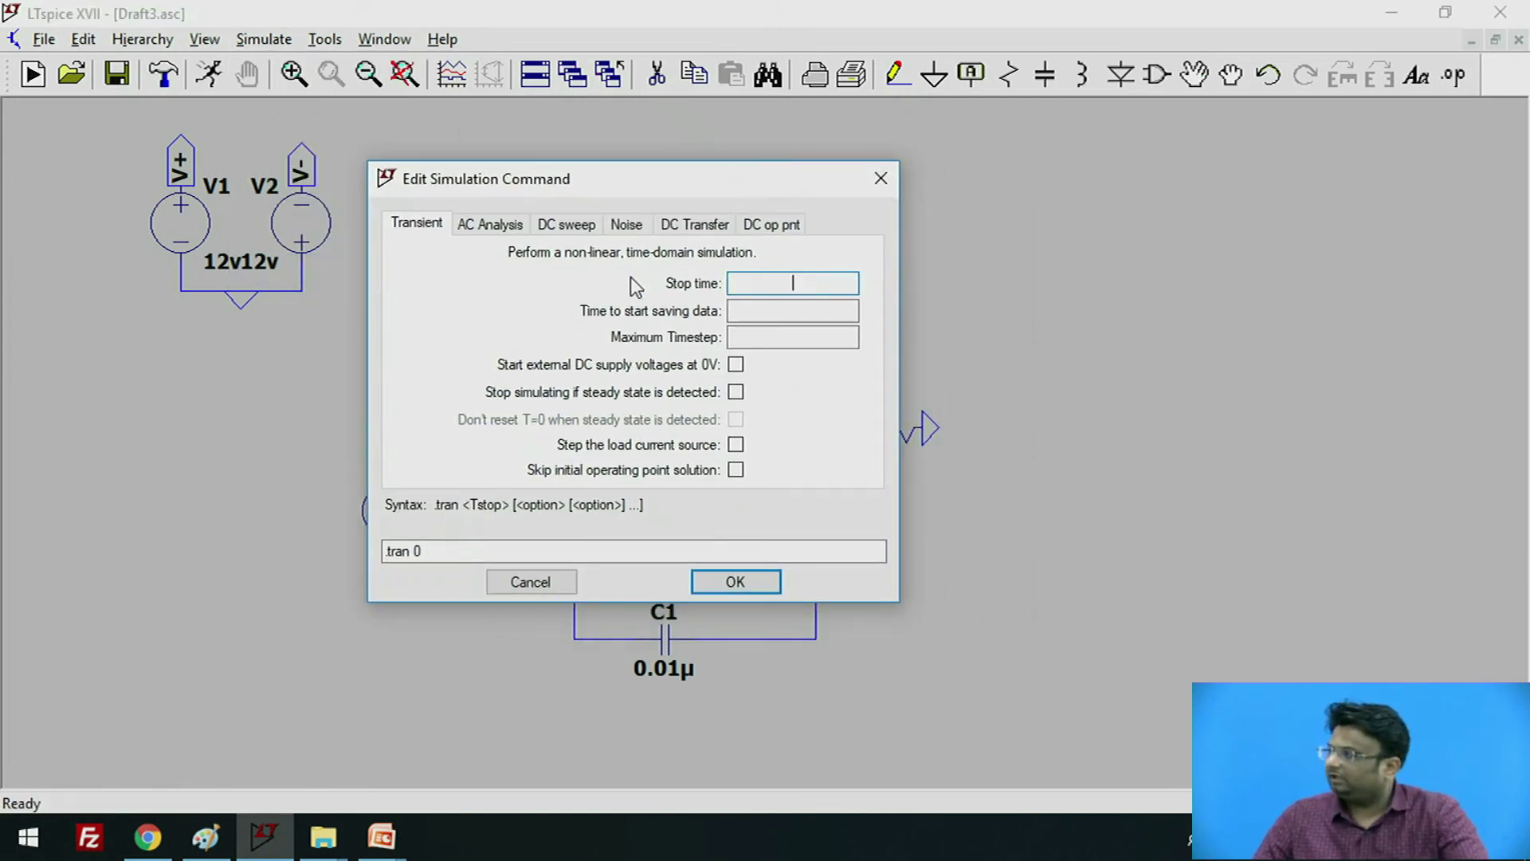
pyautogui.click(508, 231)
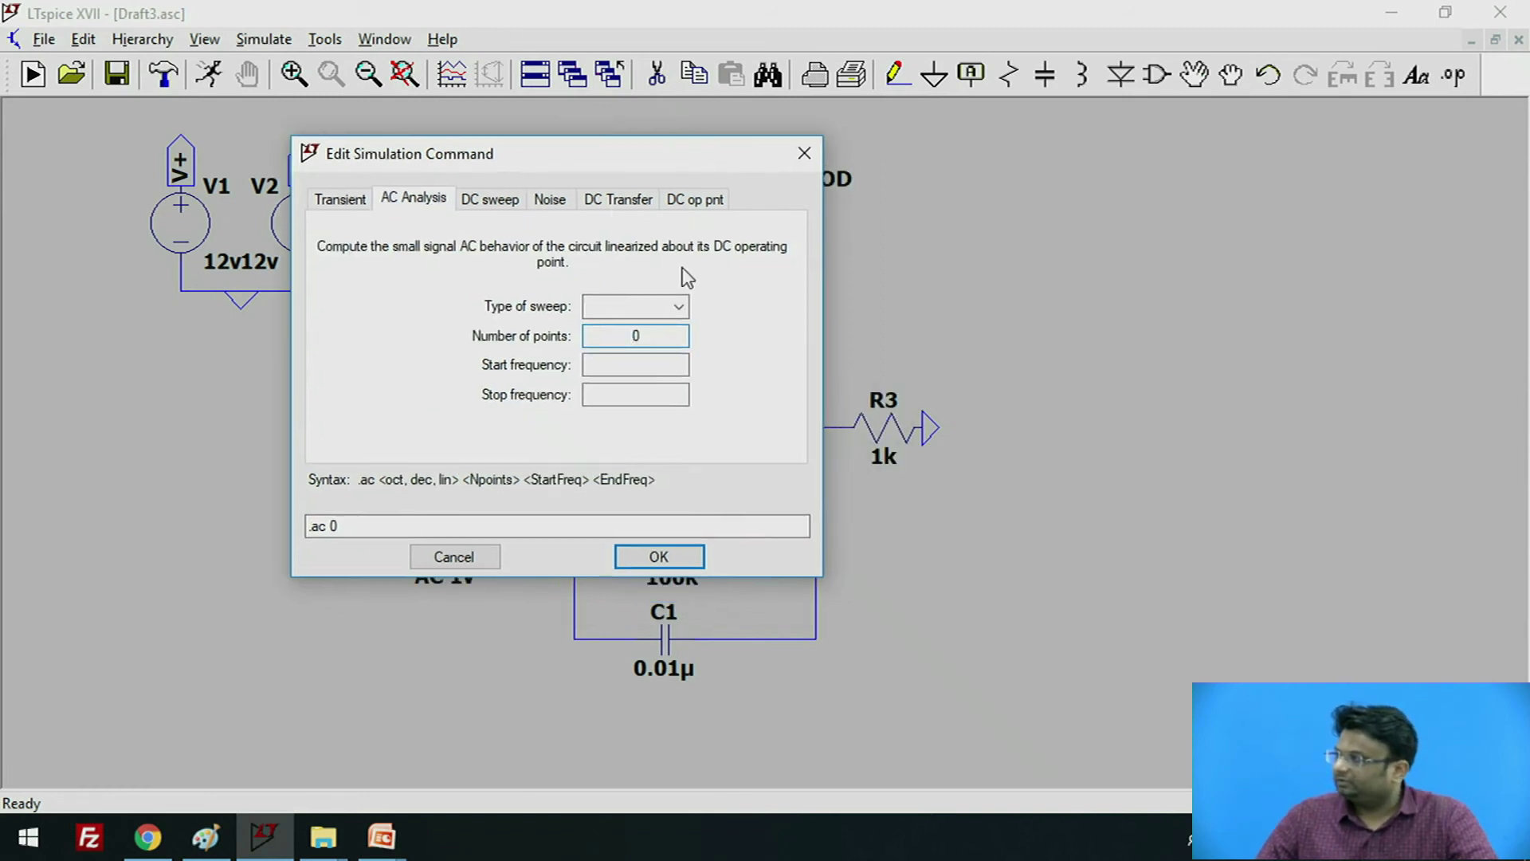
pyautogui.click(679, 303)
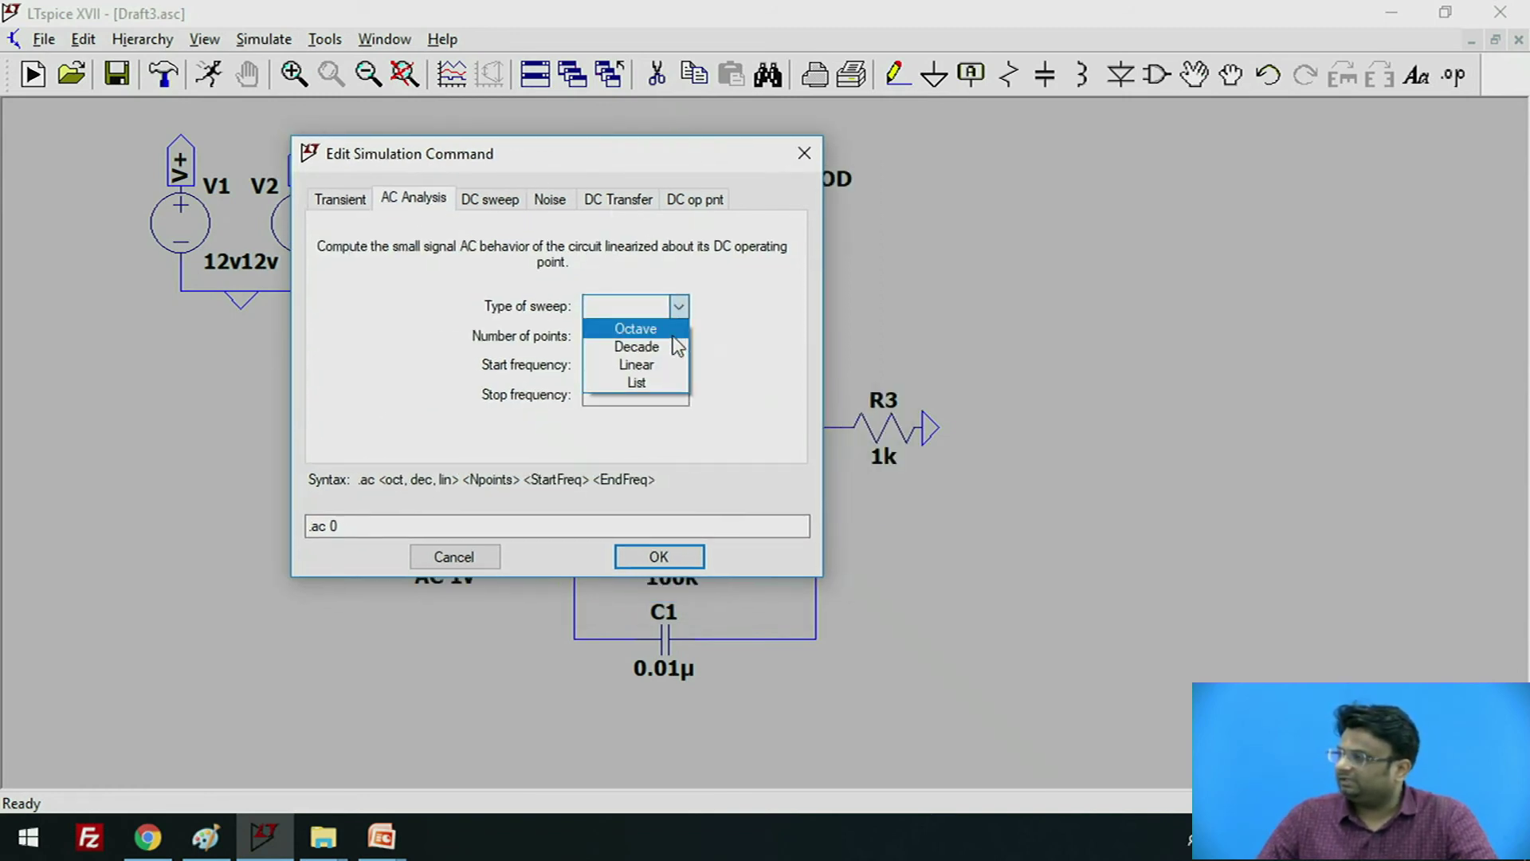
pyautogui.click(673, 333)
# Set the AC sweep to 100 points per octave from 1 to 1Meg and place its directive beneath the tran line
pyautogui.click(670, 336)
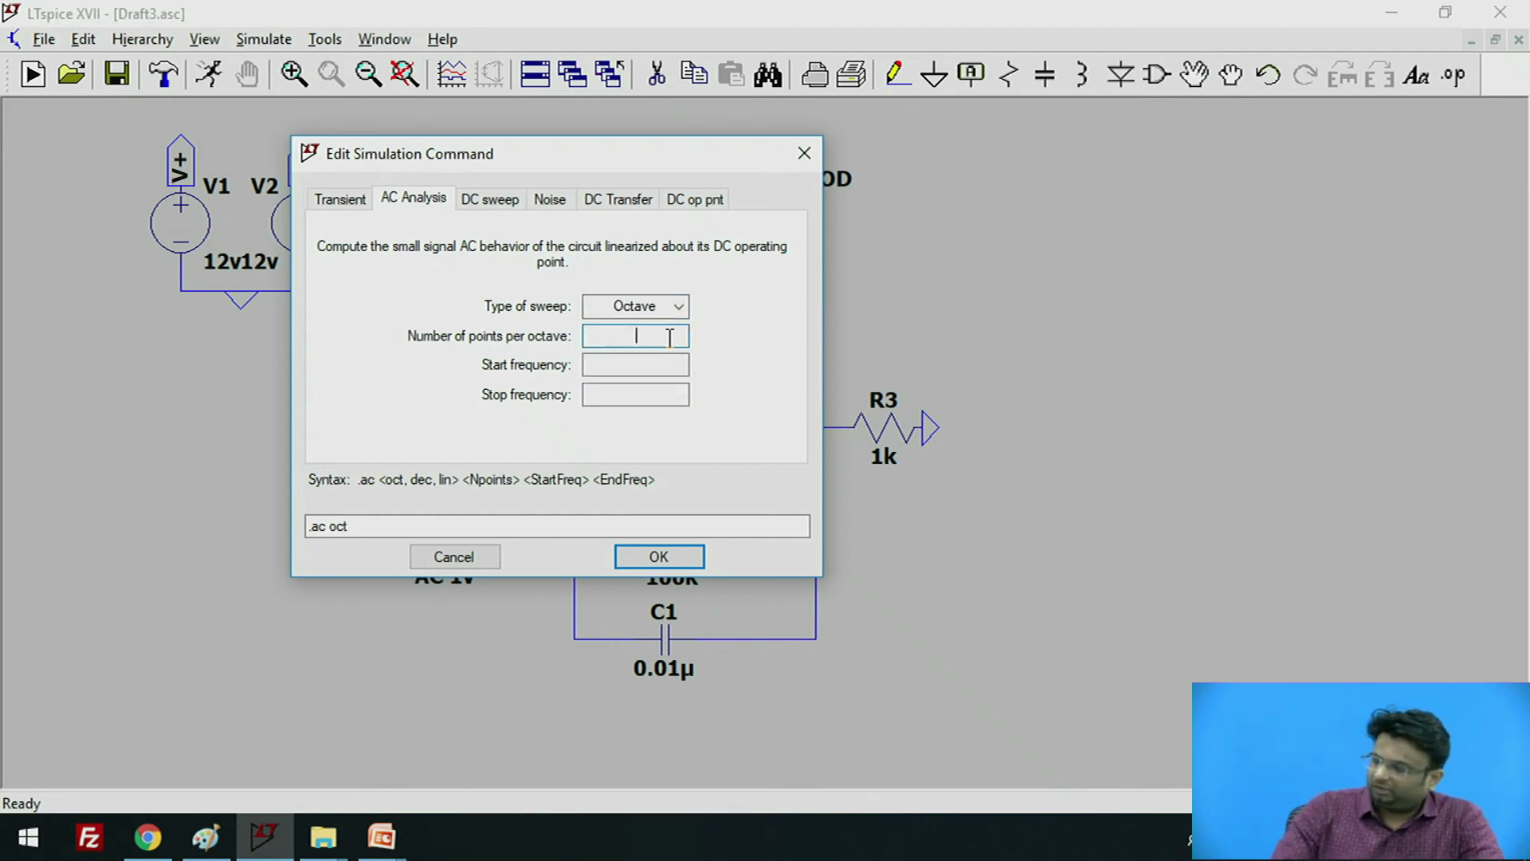
pyautogui.click(628, 369)
pyautogui.write('1')
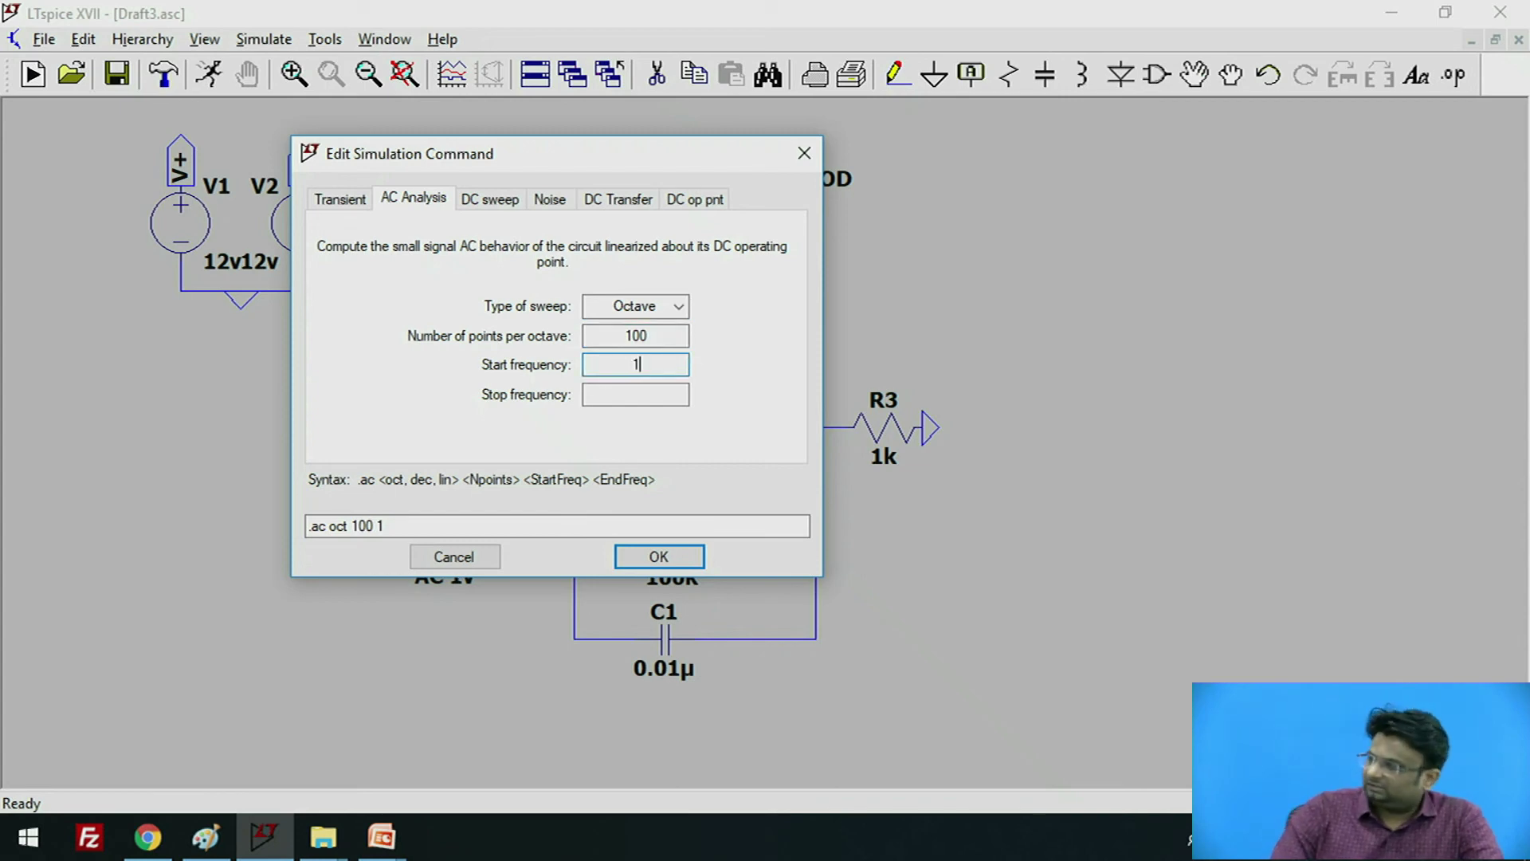
pyautogui.click(664, 393)
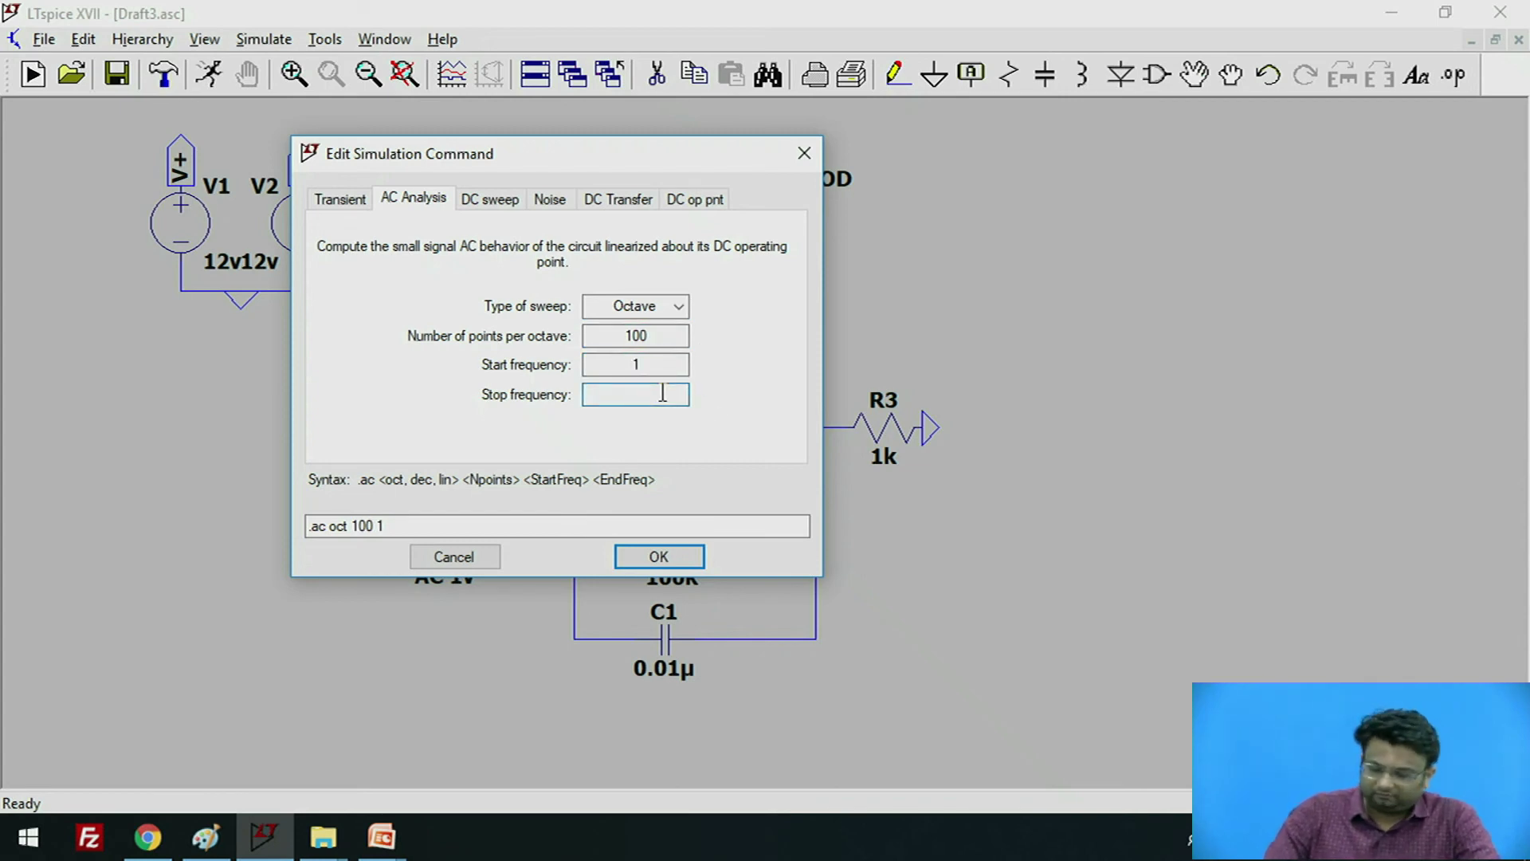
pyautogui.write('1Meg')
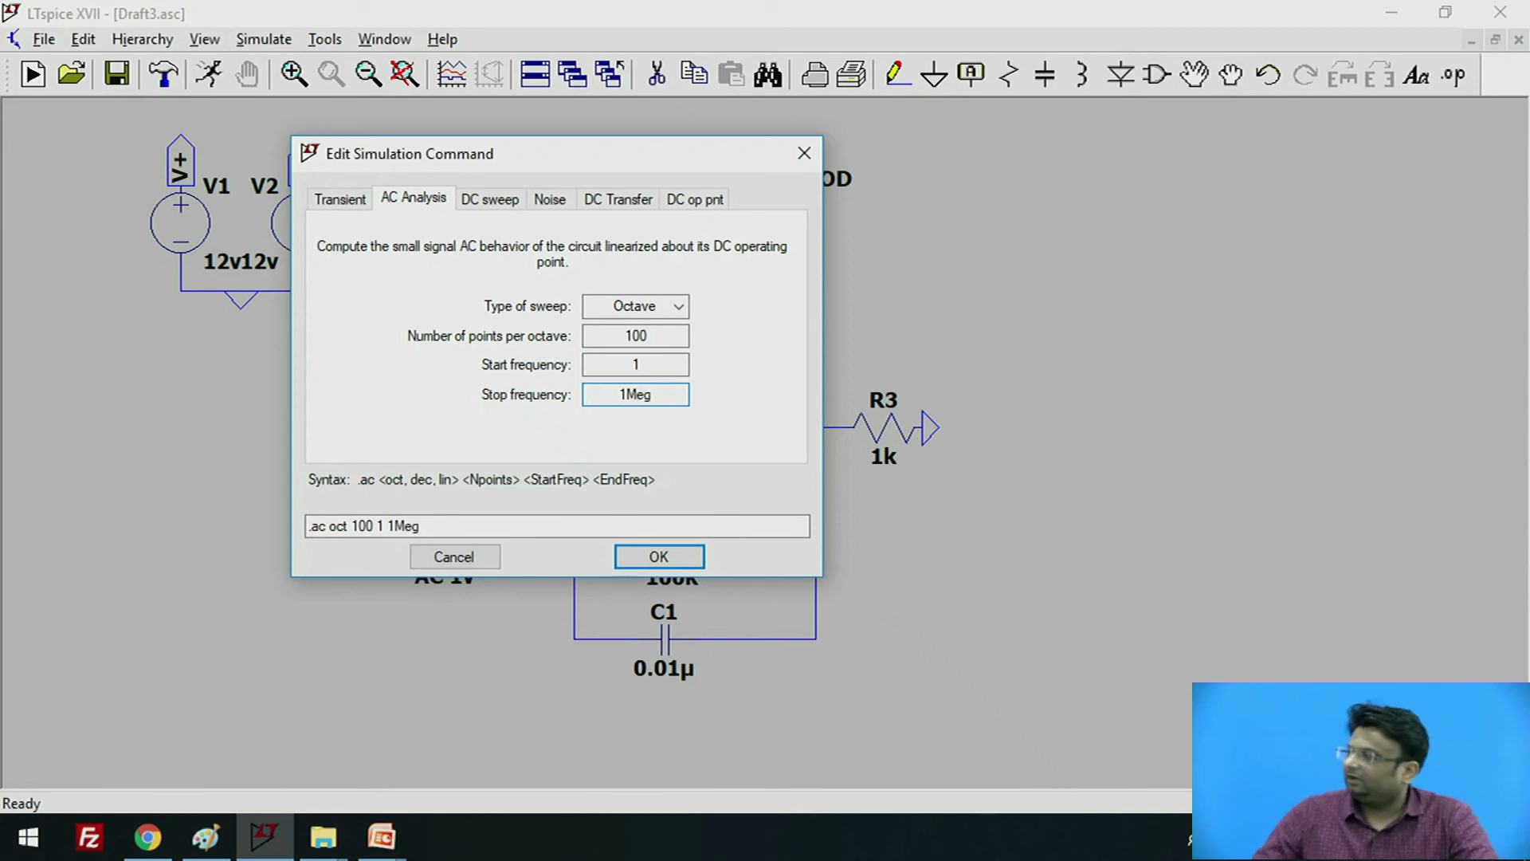
pyautogui.click(698, 566)
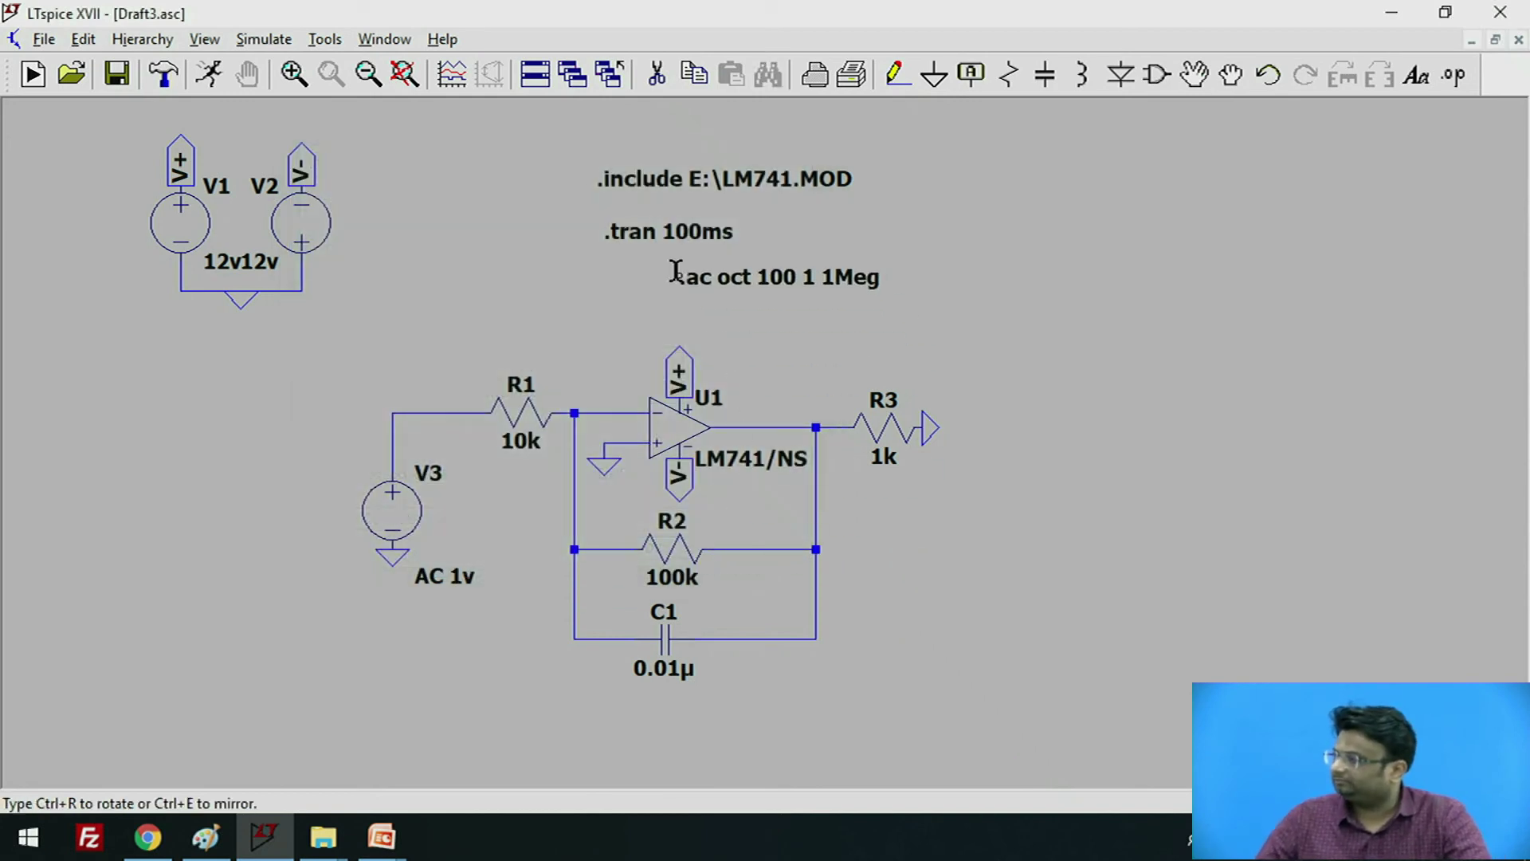
pyautogui.click(609, 278)
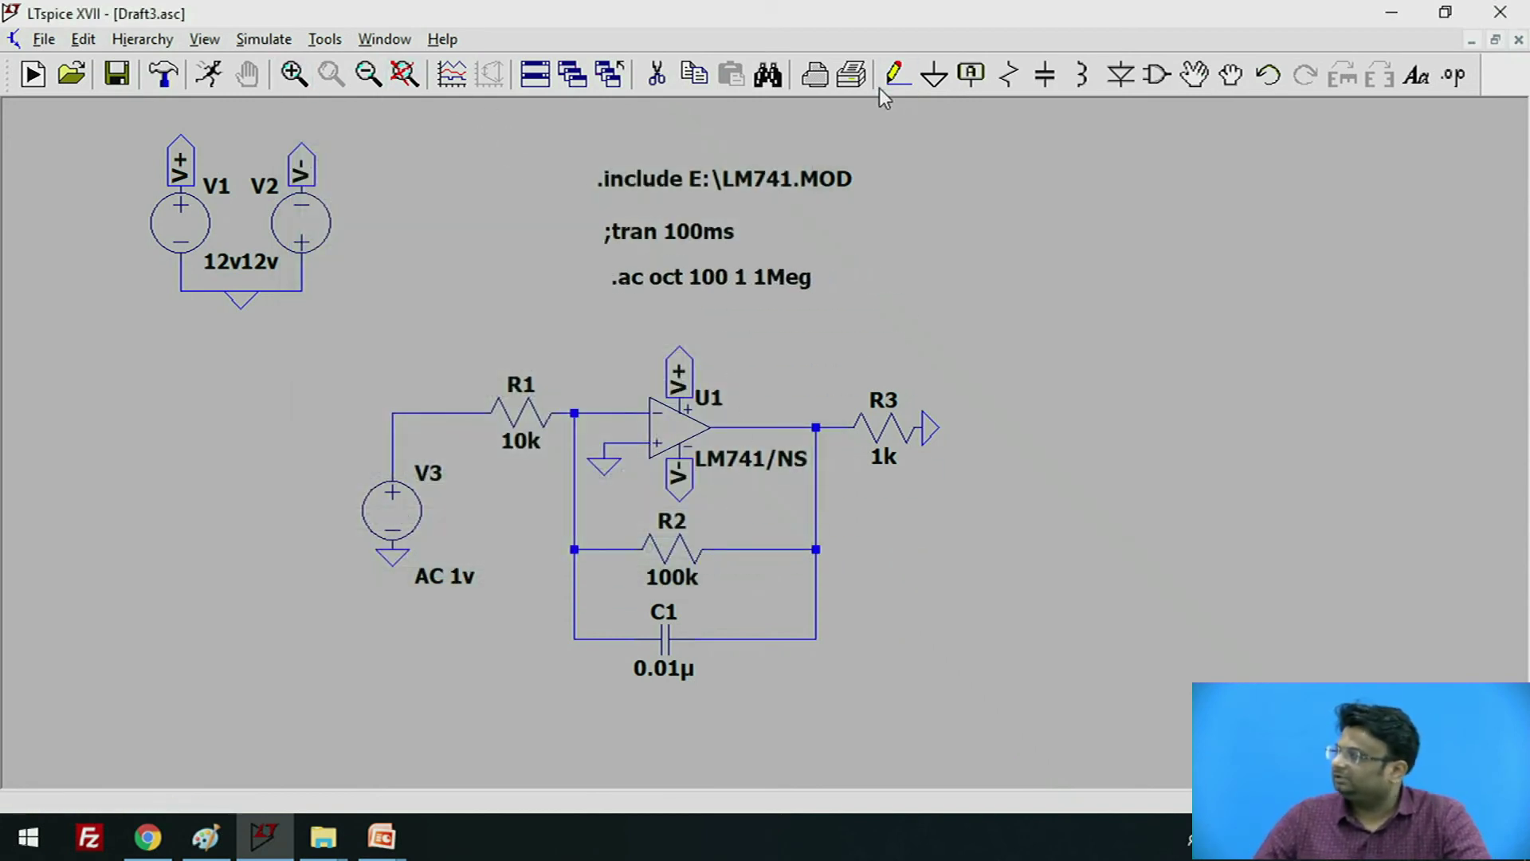
# Delete the disabled tran directive, and run the AC analysis to plot the frequency response at the op-amp output
pyautogui.click(657, 75)
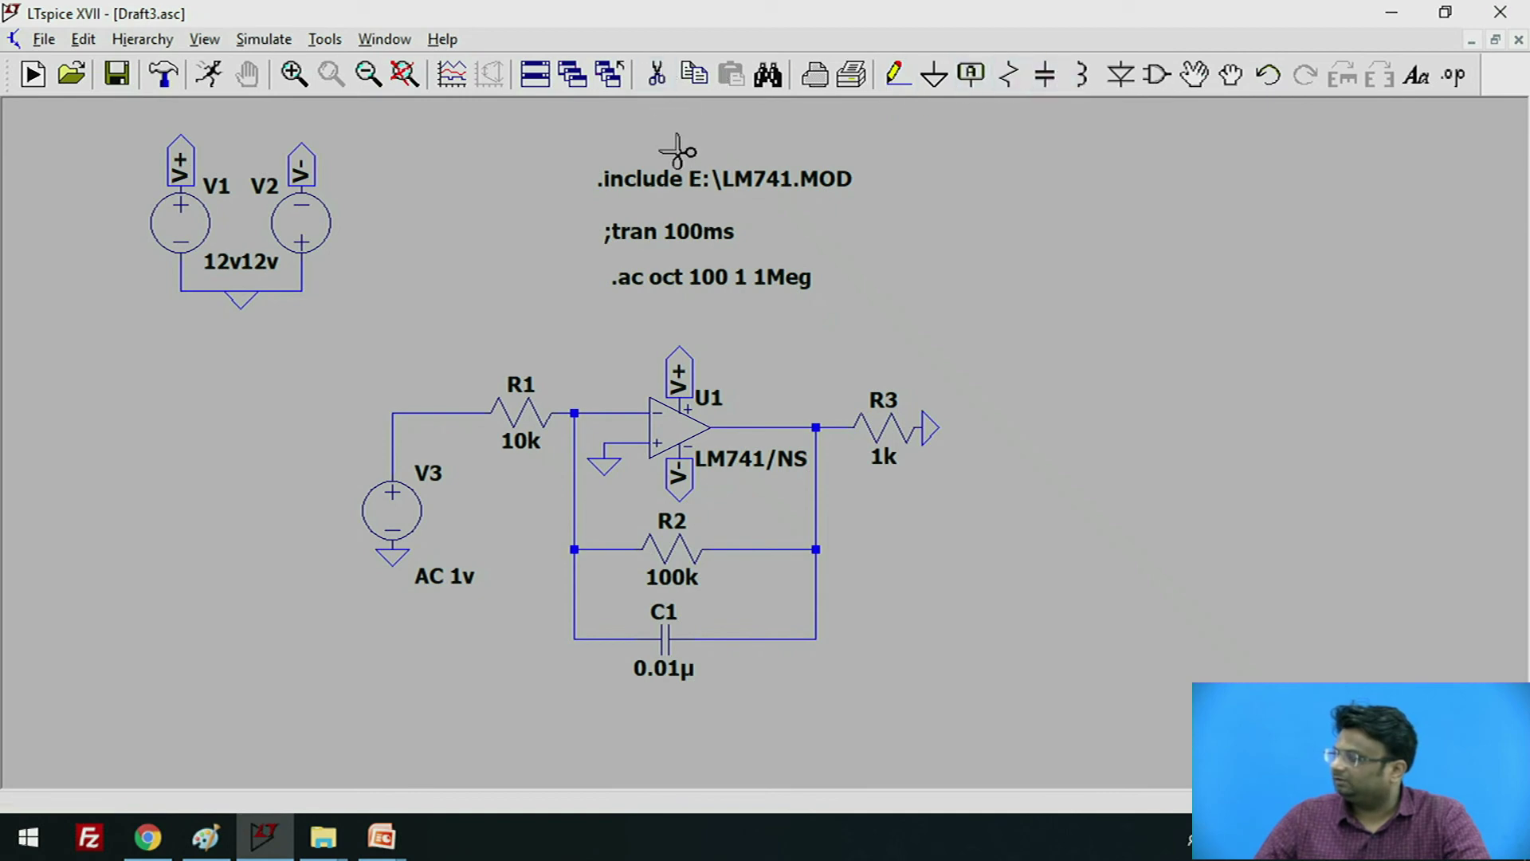
pyautogui.click(677, 232)
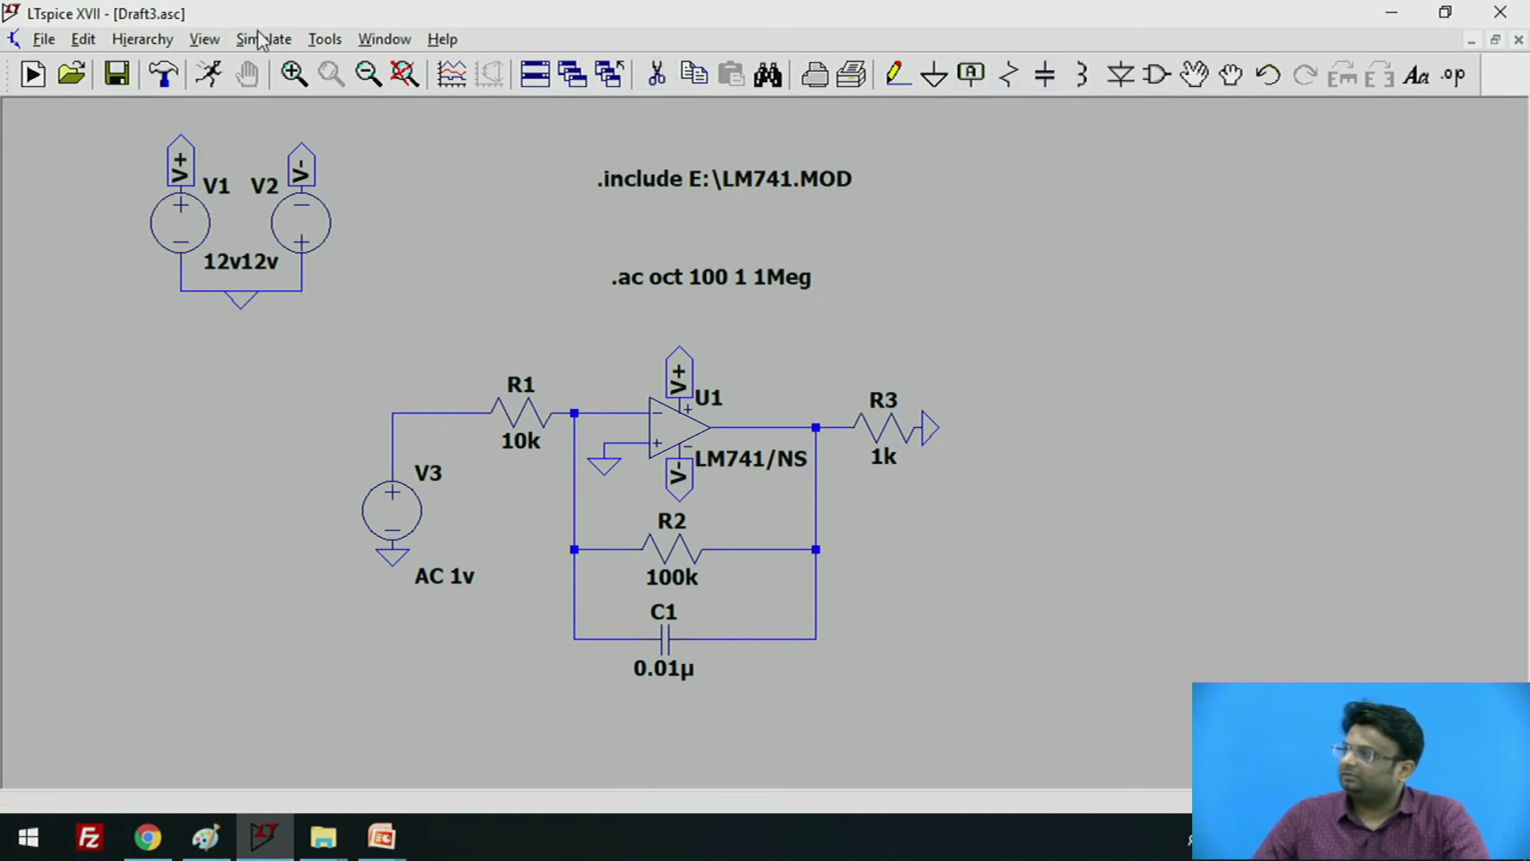
pyautogui.click(210, 75)
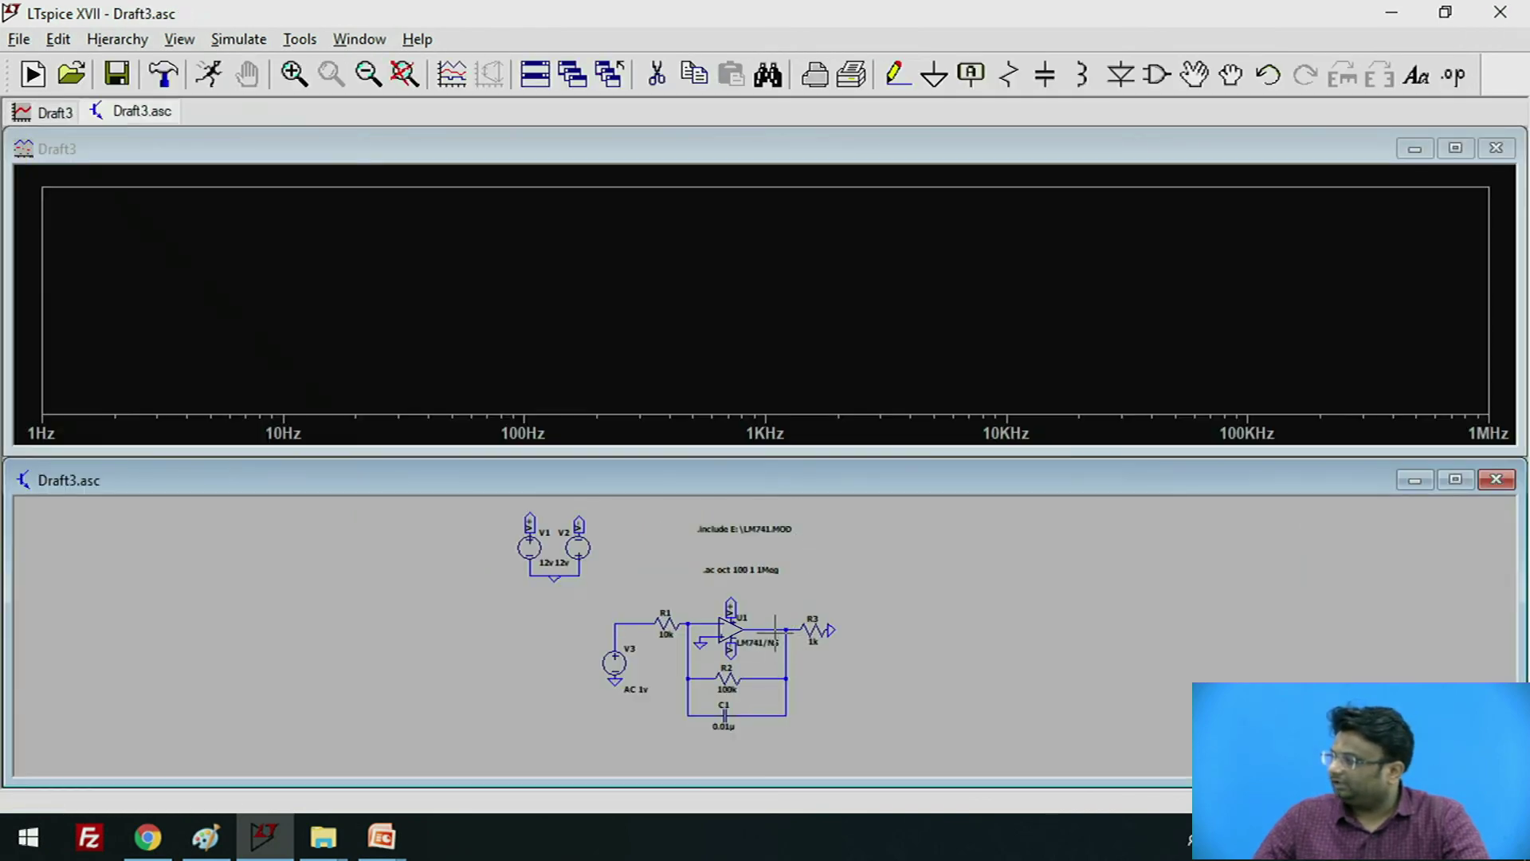
pyautogui.click(779, 629)
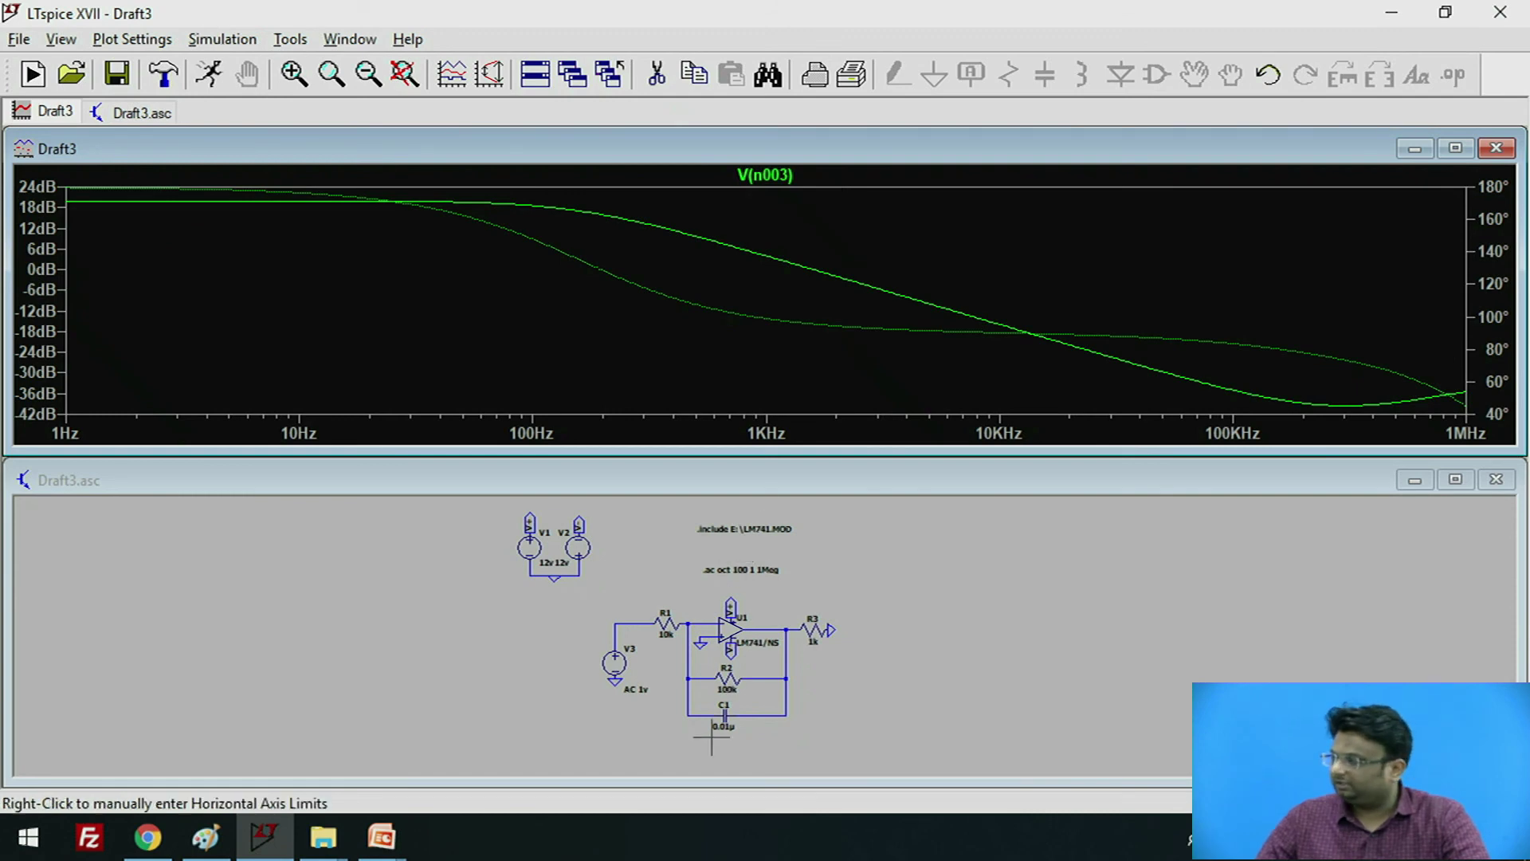
pyautogui.hotkey('ctrl', 'F4')
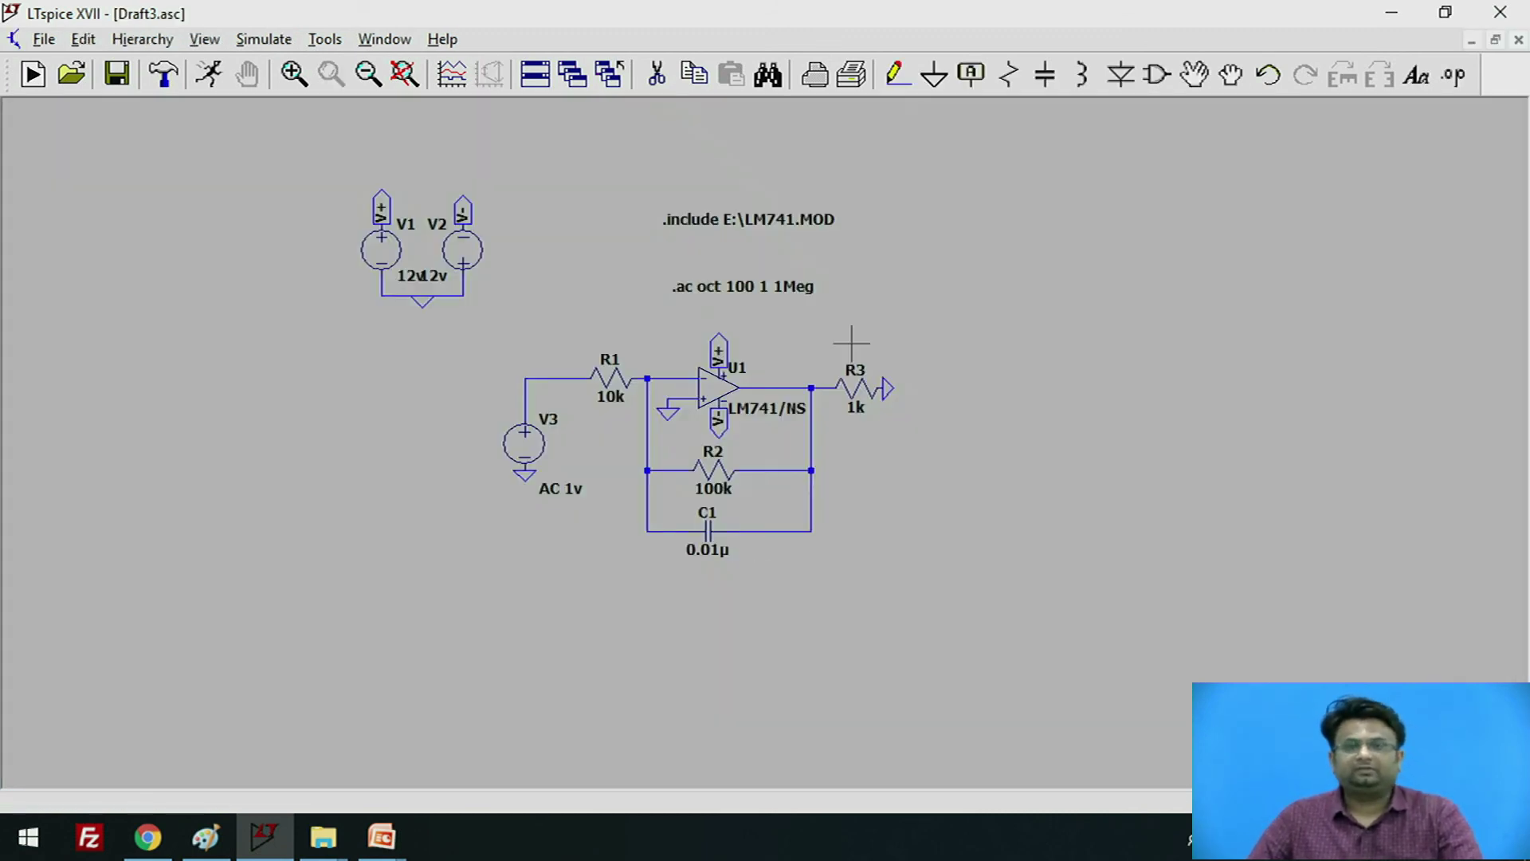
# Delete input resistor R1 and the wires connecting it to source V3
pyautogui.scroll(2, 851, 342)
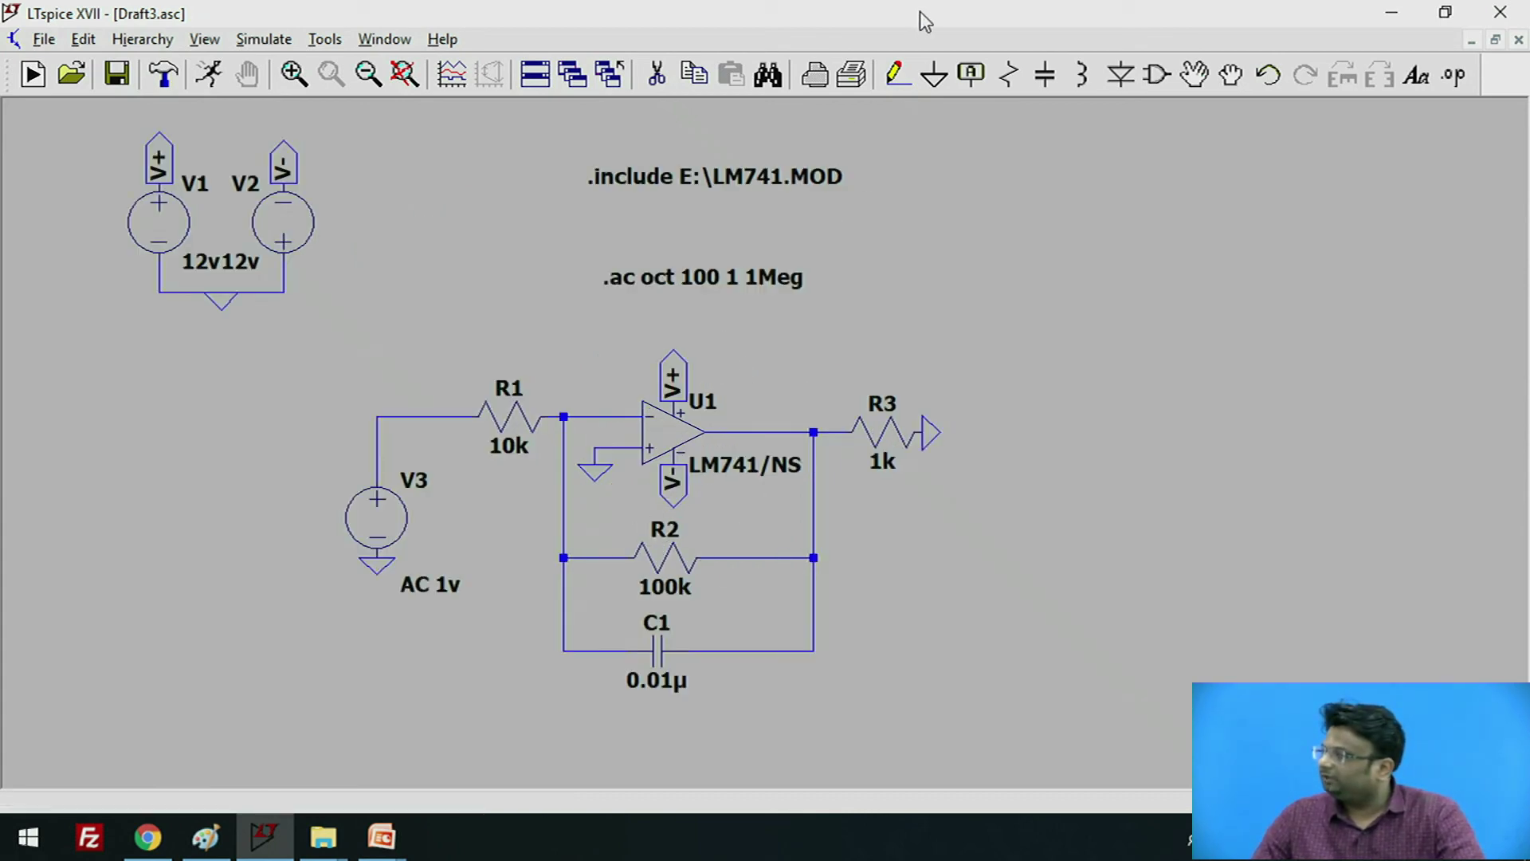
pyautogui.click(657, 75)
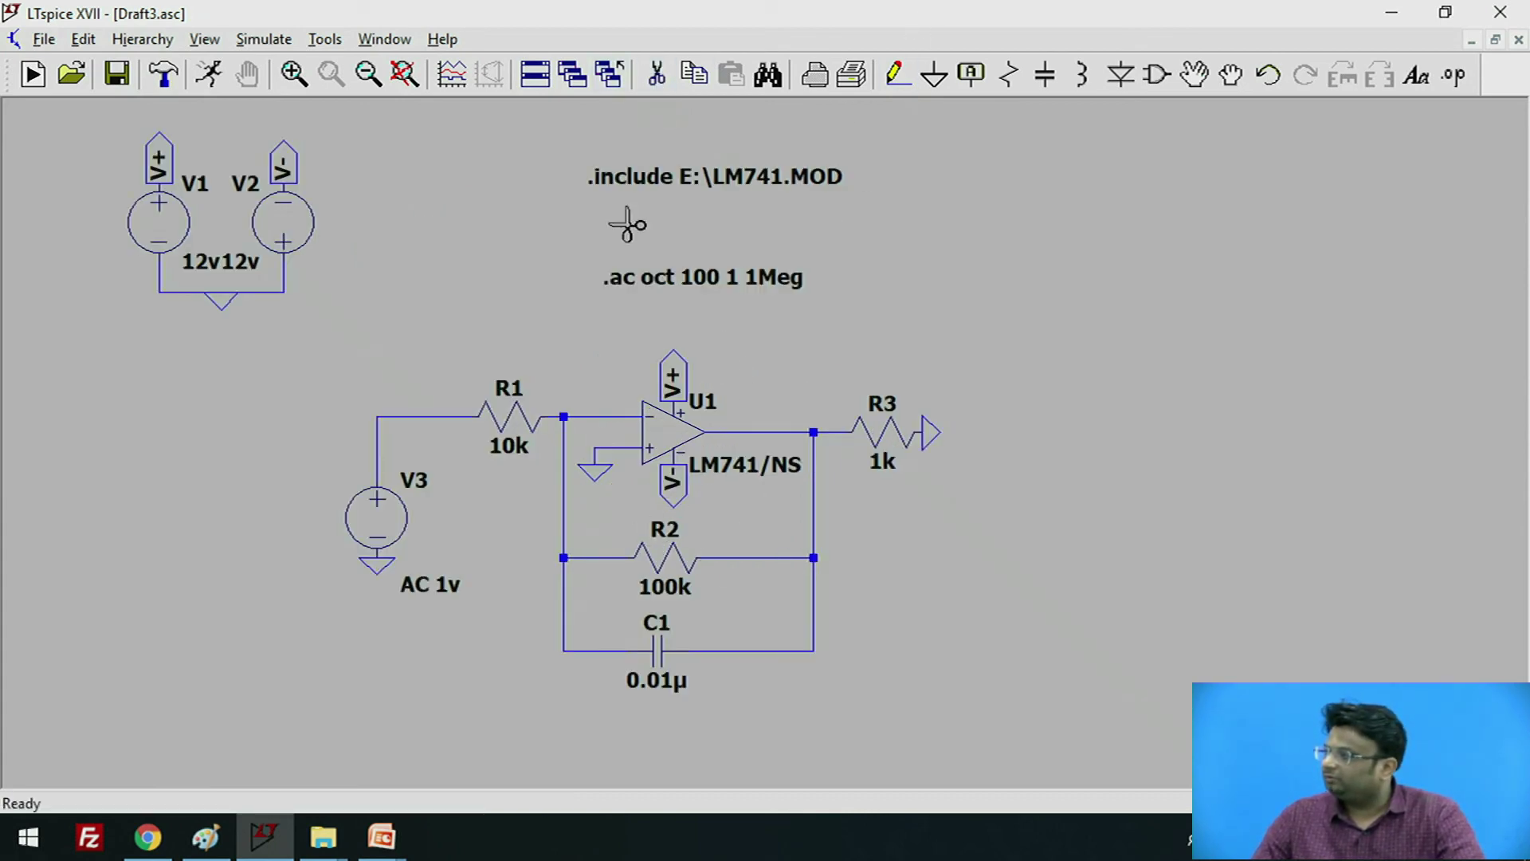
pyautogui.click(428, 419)
pyautogui.click(379, 435)
pyautogui.click(510, 414)
pyautogui.rightClick(516, 448)
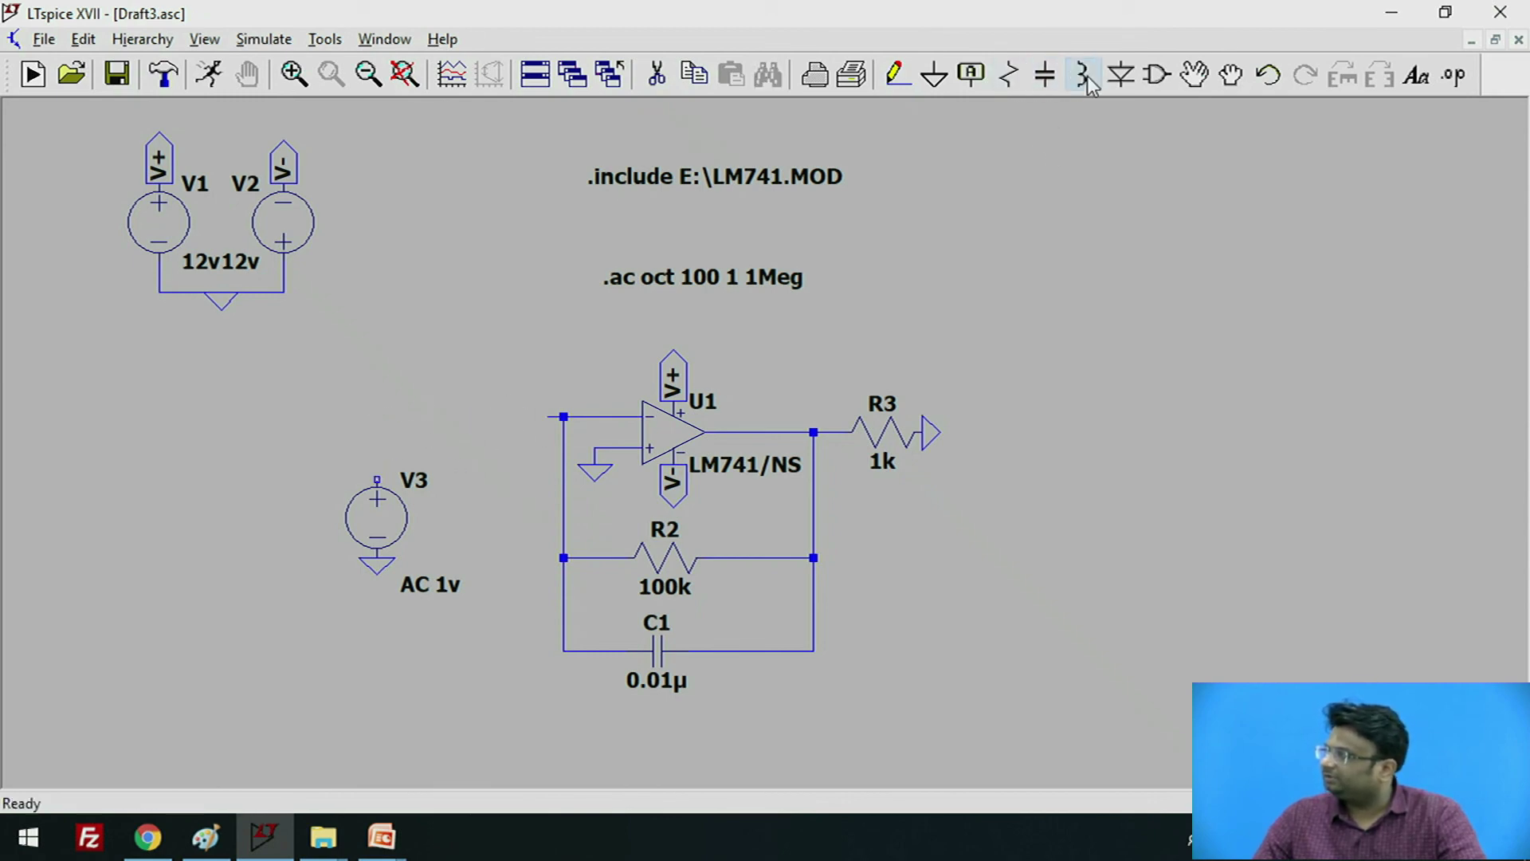
# Place a horizontal capacitor just above V3 and a horizontal resistor to its left for the op-amp's input path
pyautogui.click(1045, 75)
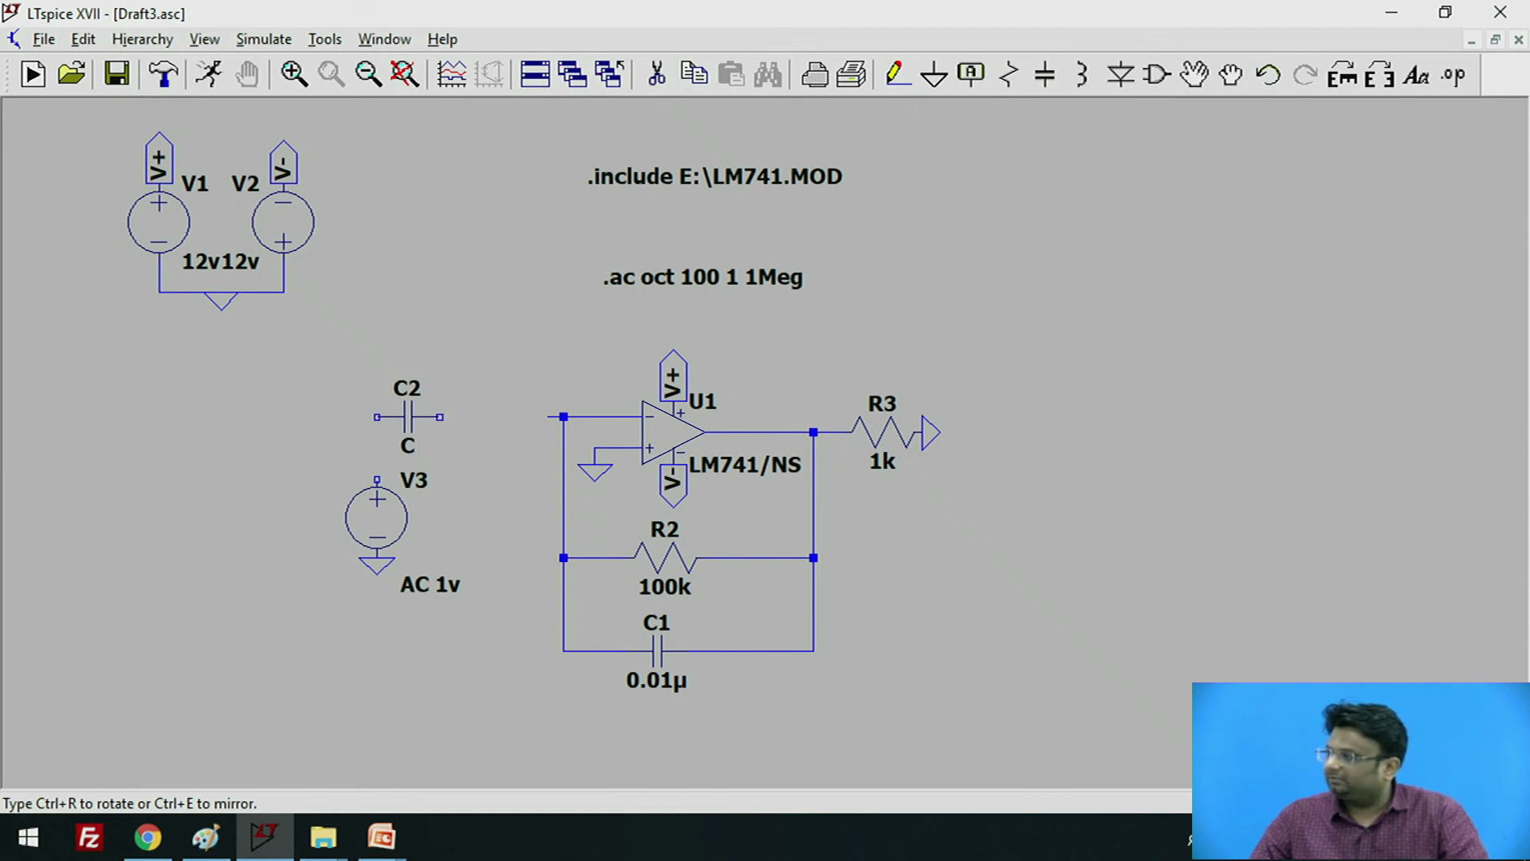
pyautogui.press('Escape')
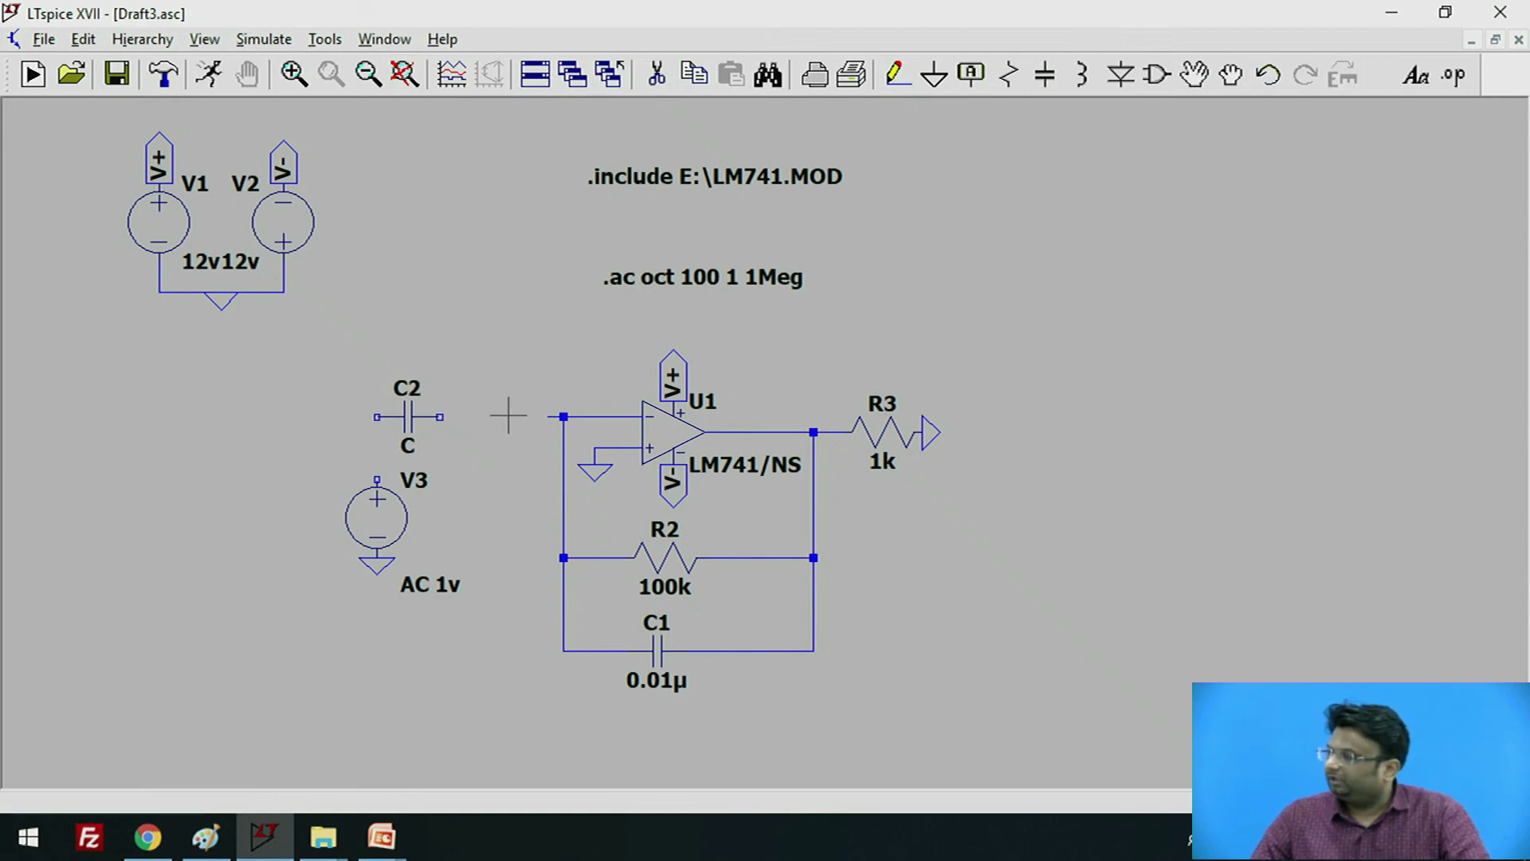
pyautogui.click(1008, 74)
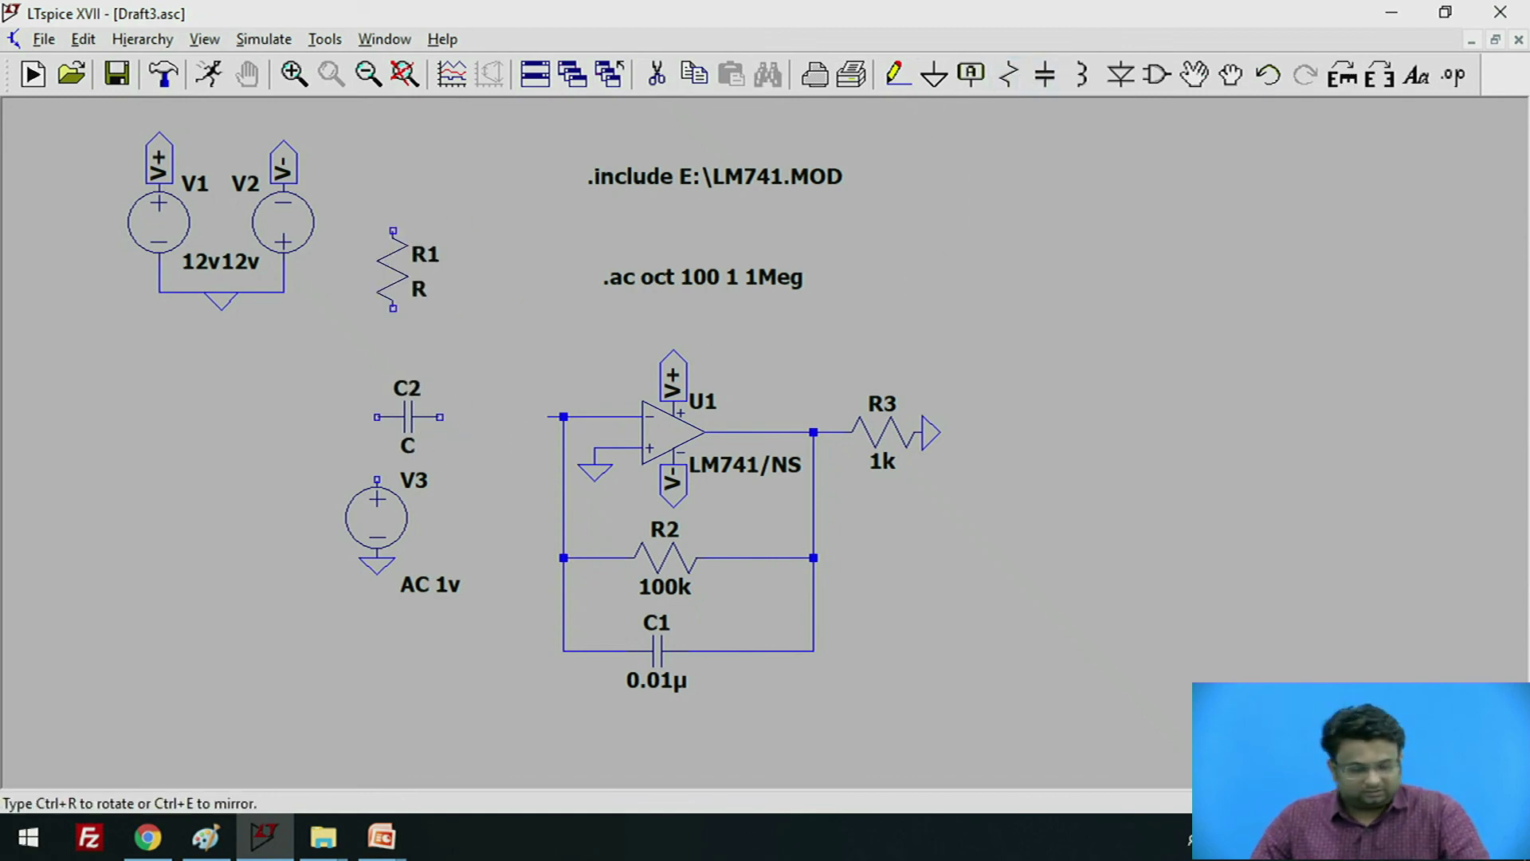
pyautogui.hotkey('ctrl', 'r')
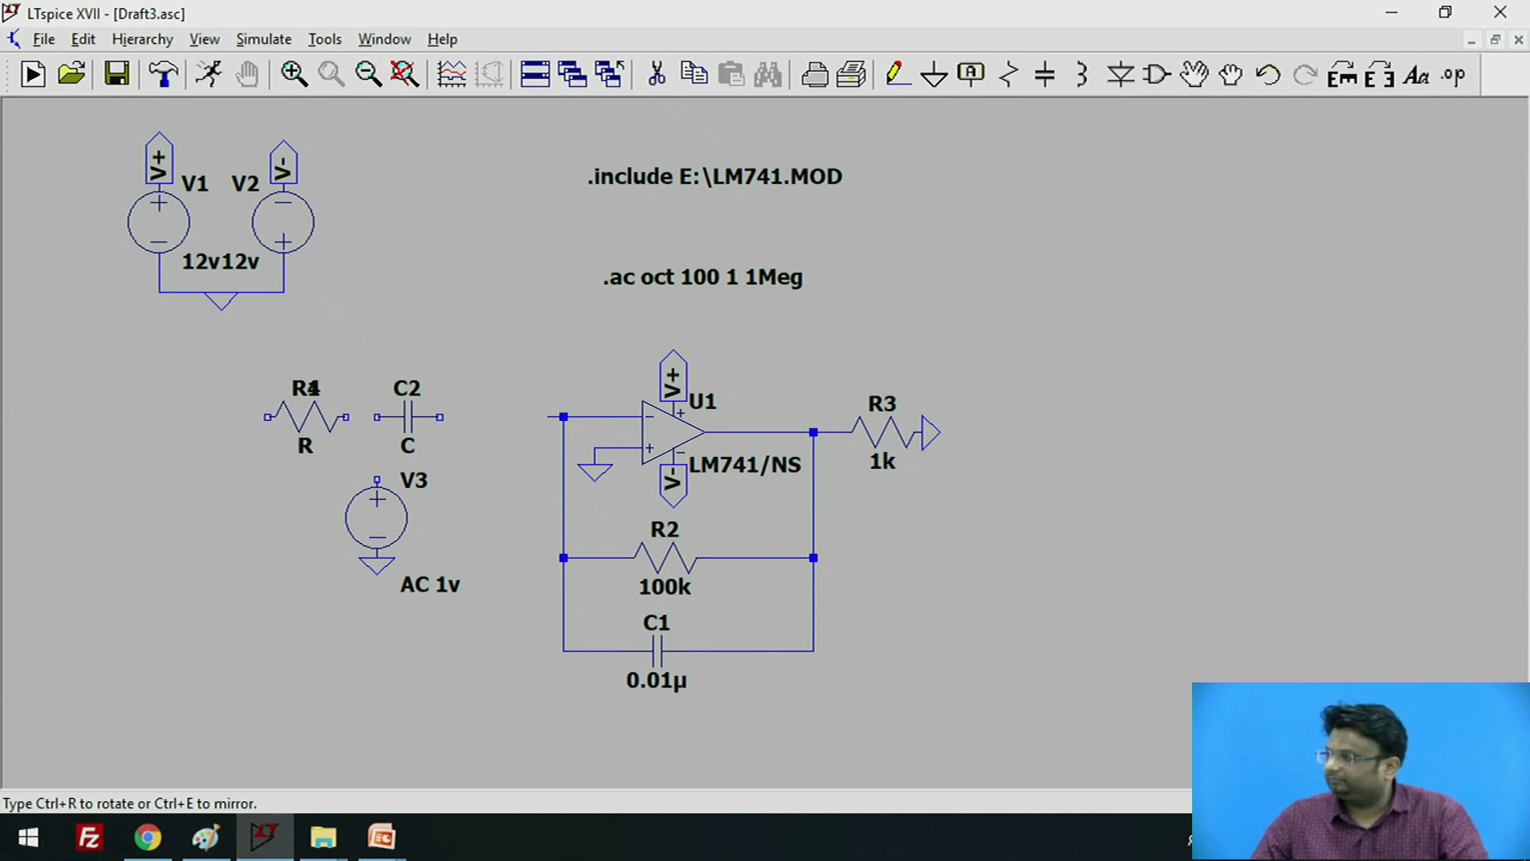
# Move resistor R1 and capacitor C2 together so they line up with the op-amp's inverting input
pyautogui.click(306, 417)
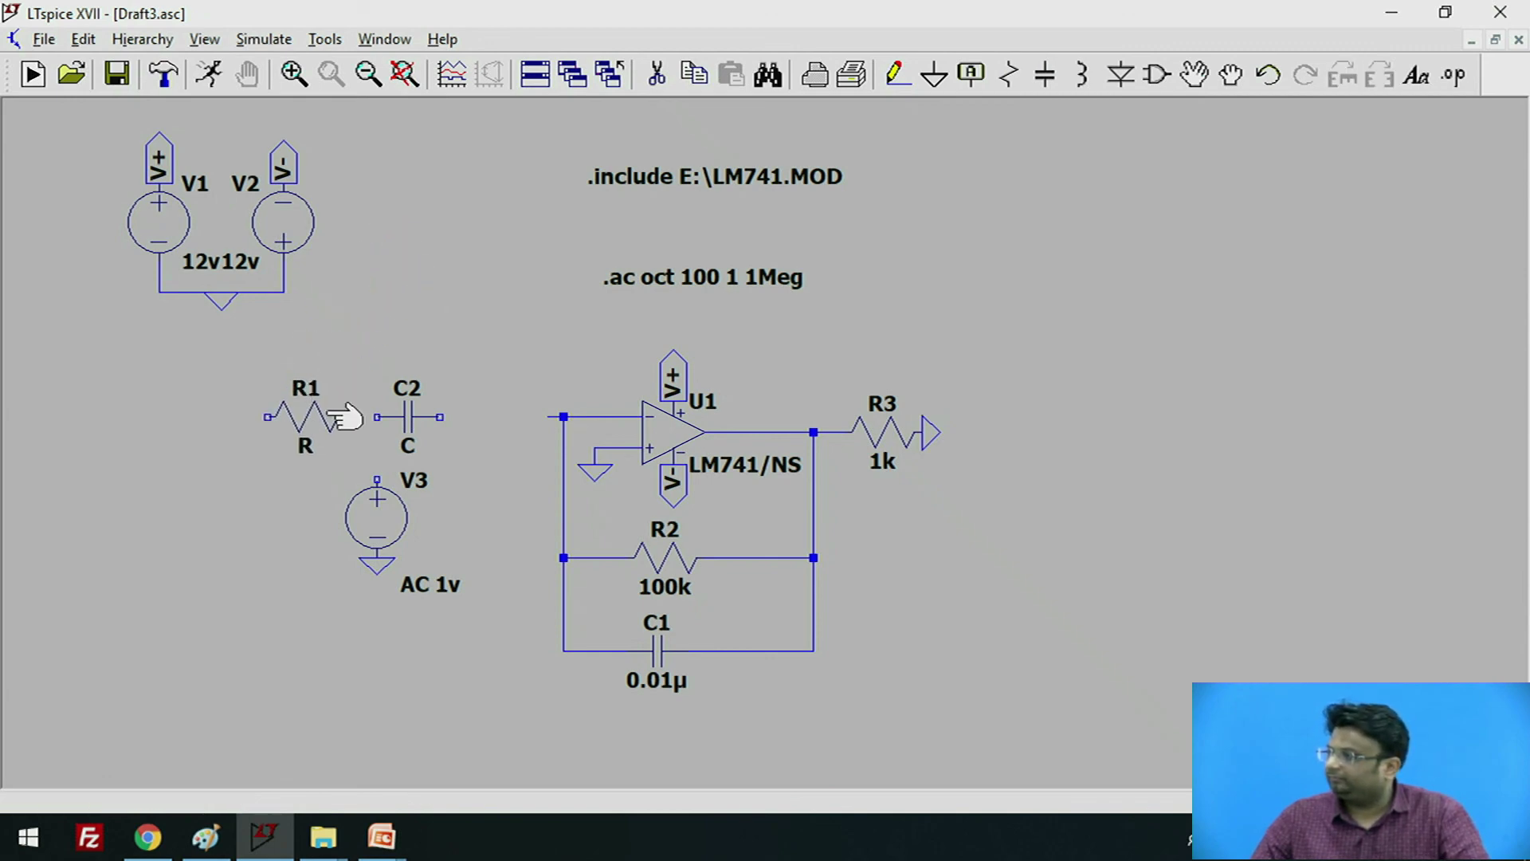
pyautogui.click(1193, 74)
pyautogui.moveTo(226, 360); pyautogui.dragTo(468, 476)
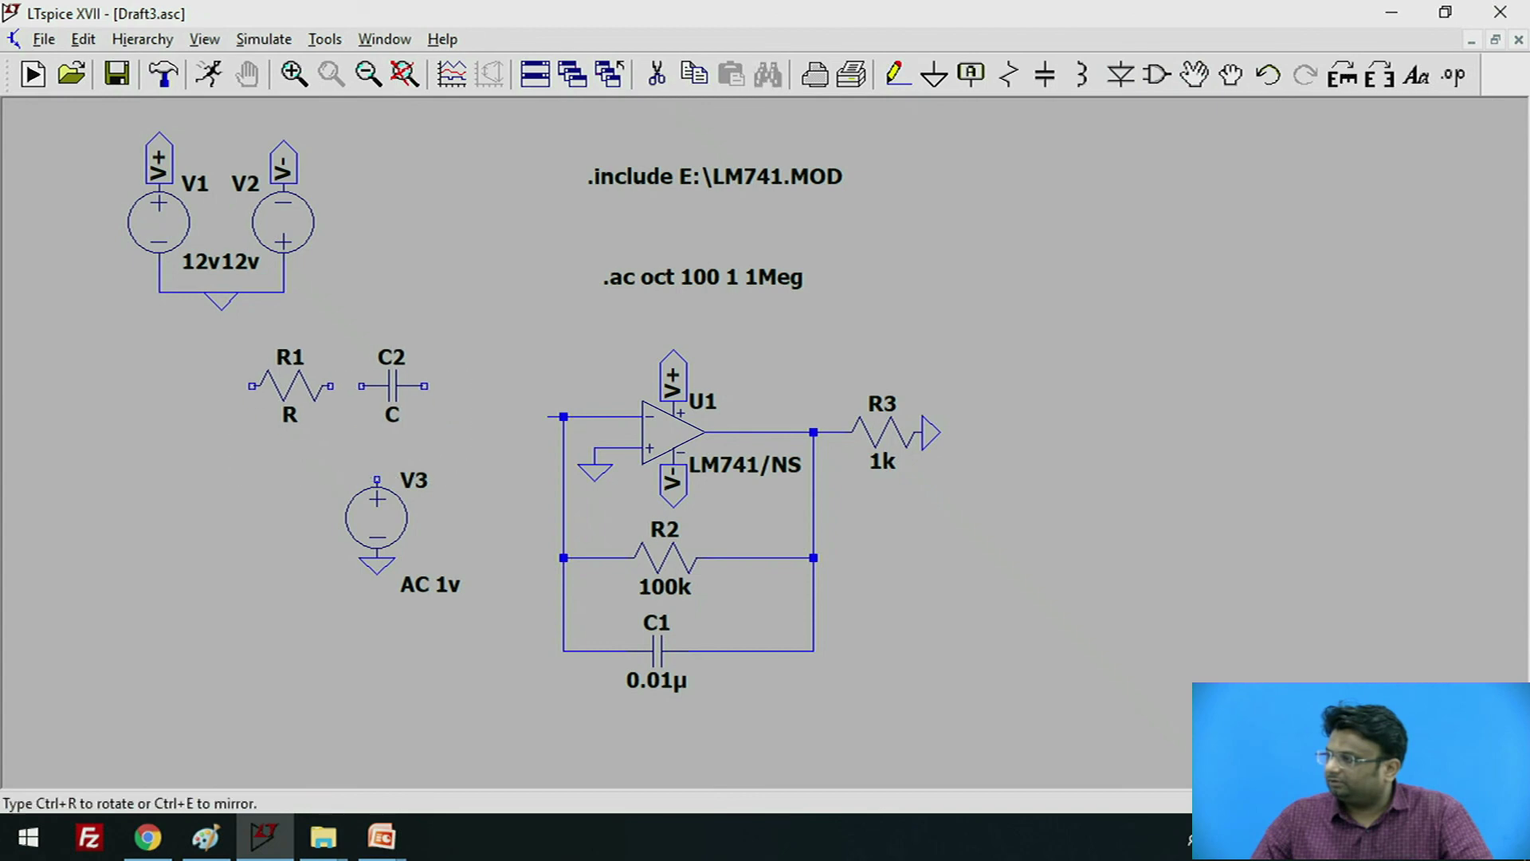
pyautogui.click(443, 417)
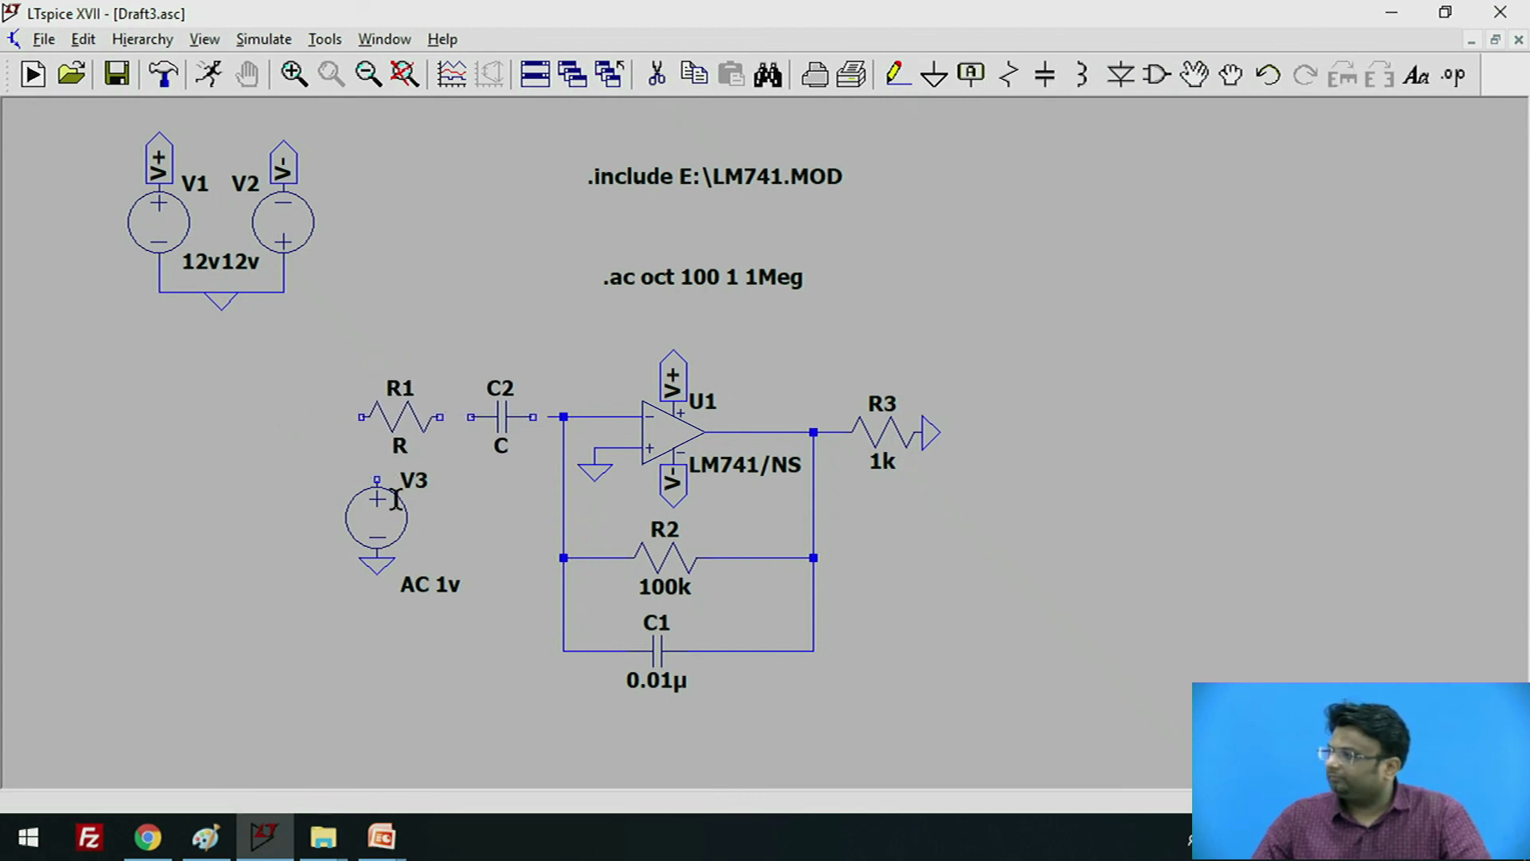
# Shift source V3 with its ground to below and left of R1, and wire V3, R1 and C2 in series
pyautogui.click(1193, 74)
pyautogui.moveTo(311, 461); pyautogui.dragTo(498, 634)
pyautogui.click(435, 619)
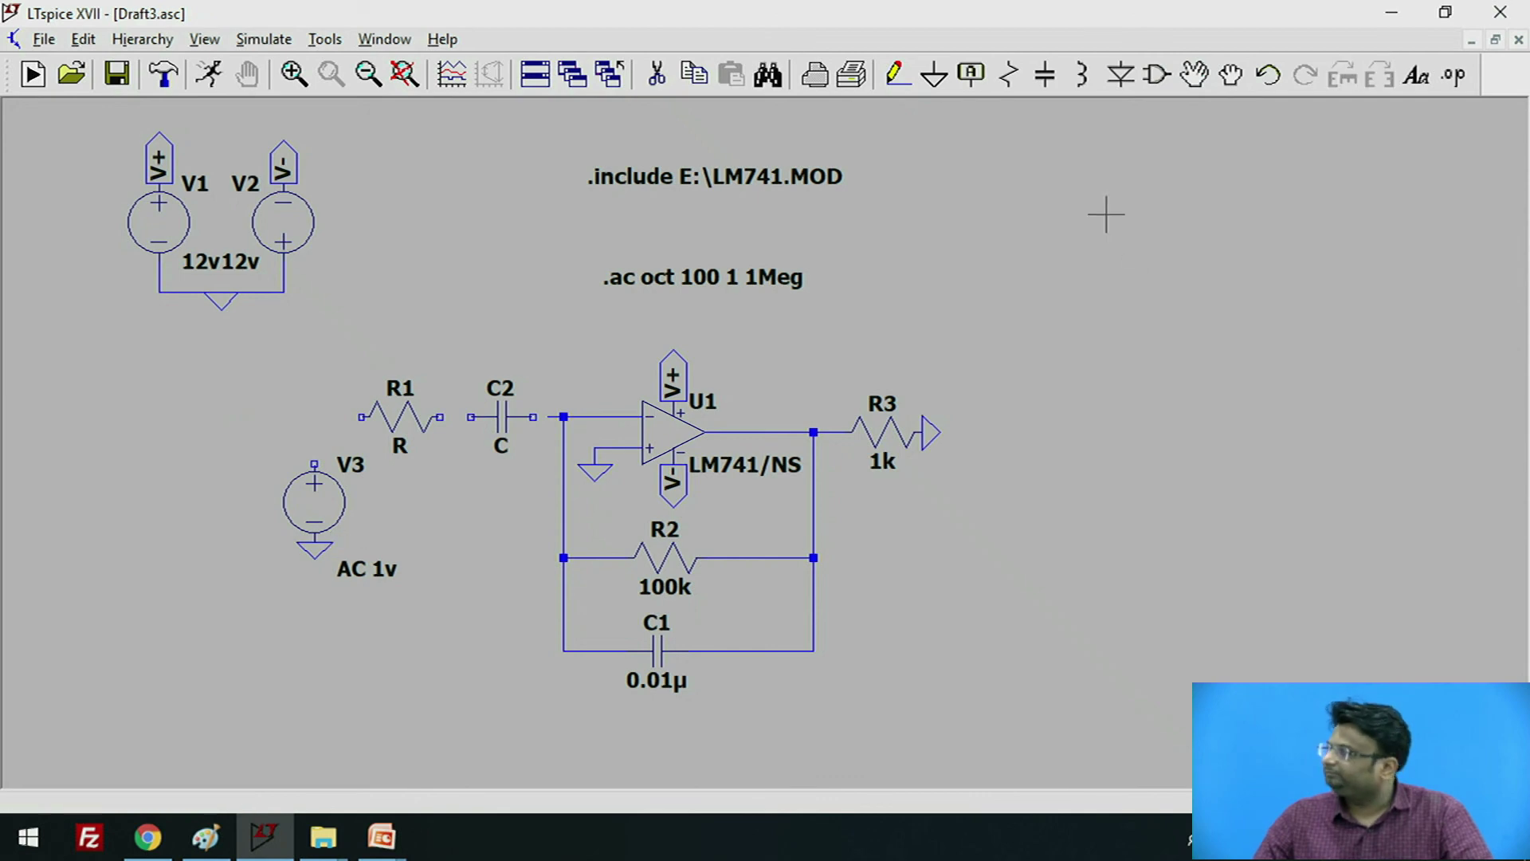
pyautogui.click(898, 74)
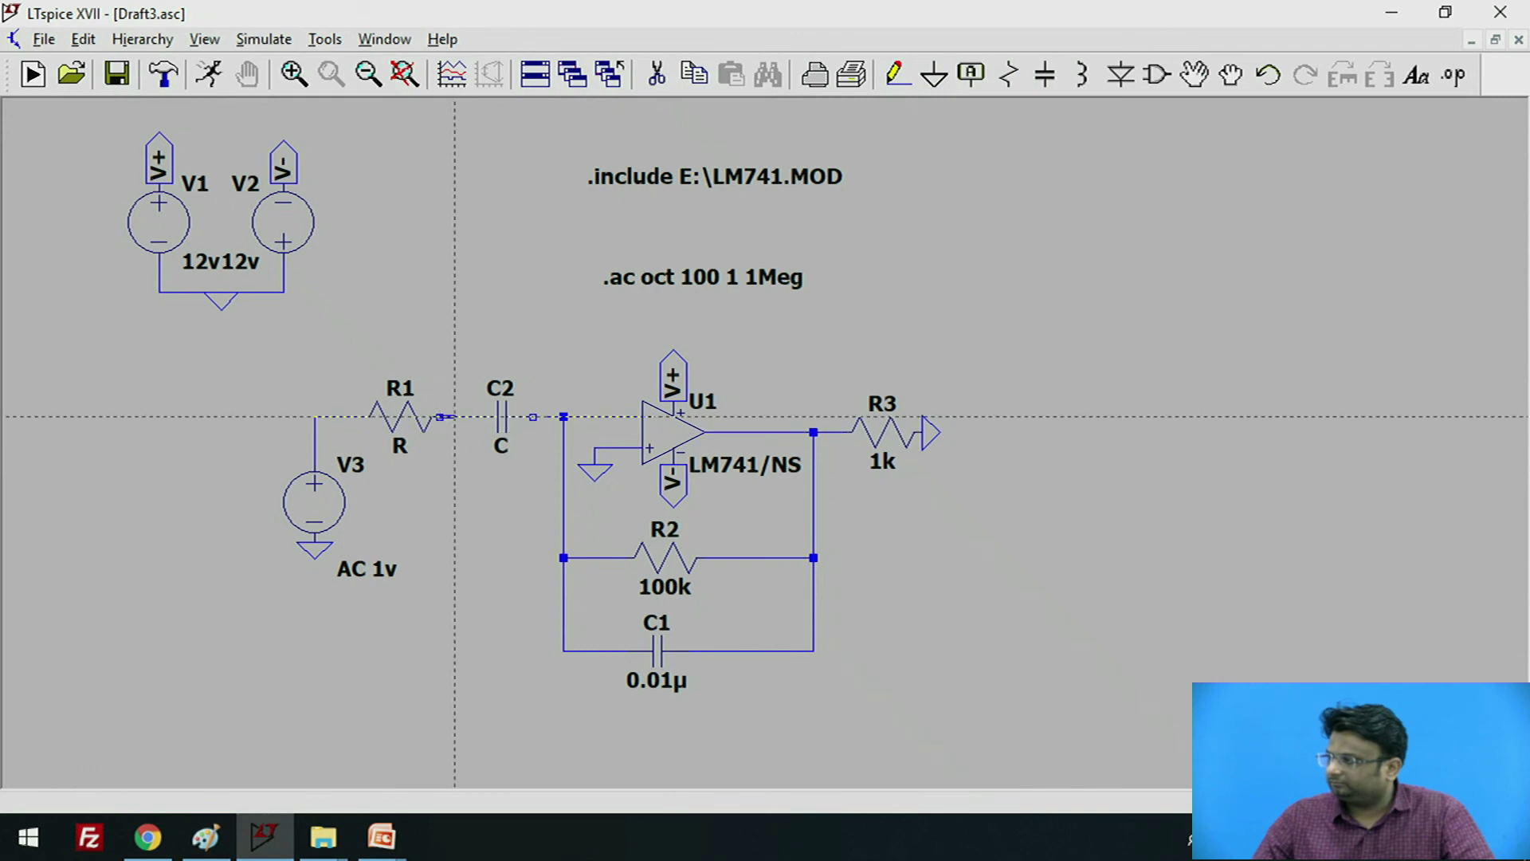
pyautogui.press('Escape')
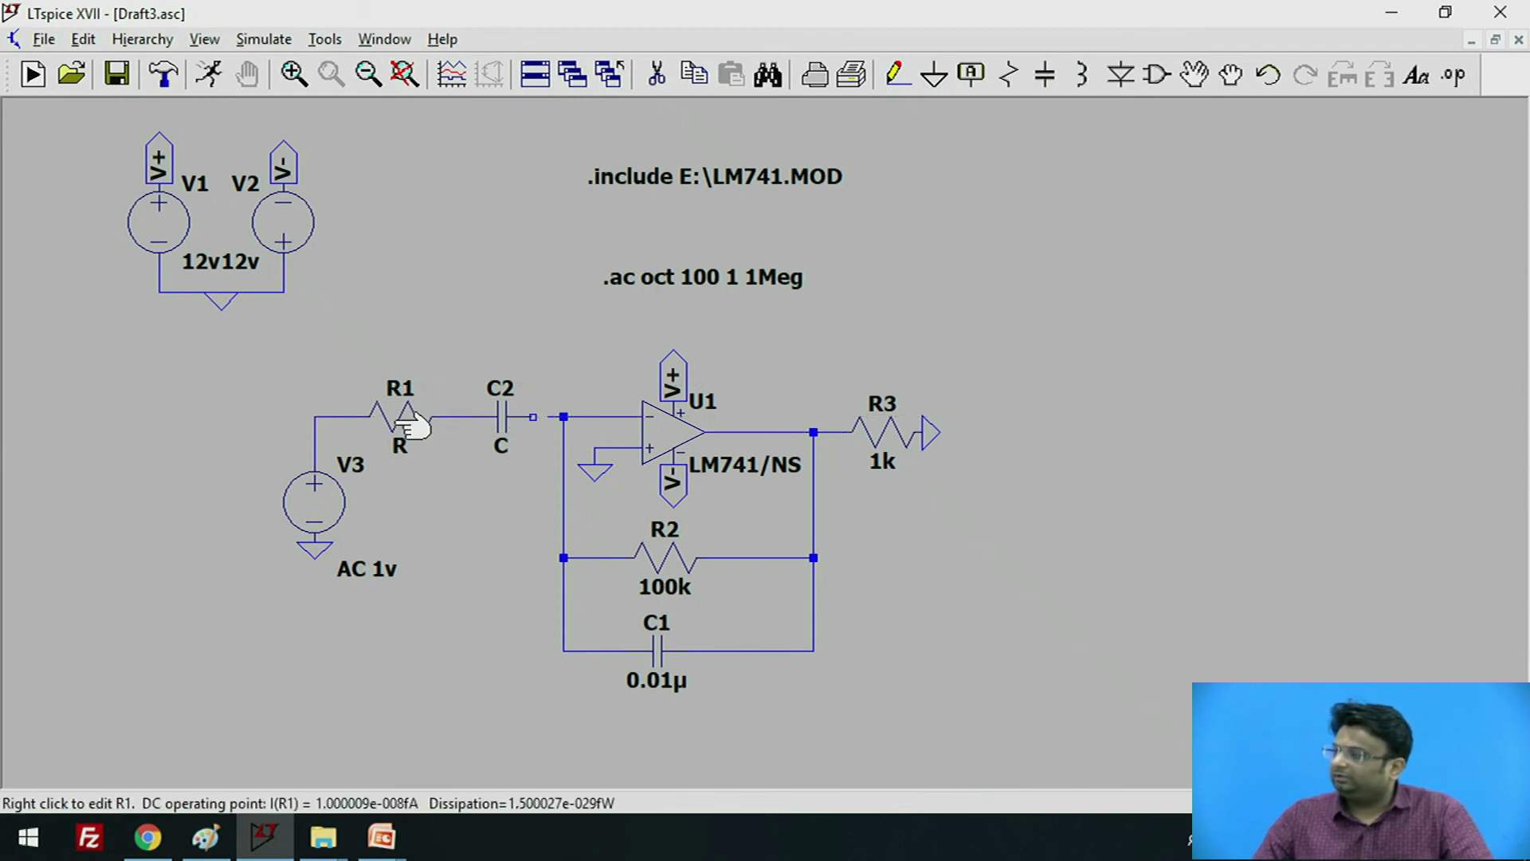
# Set resistor R1 to 150 ohms and capacitor C2 to .01u
pyautogui.rightClick(395, 424)
pyautogui.write('150')
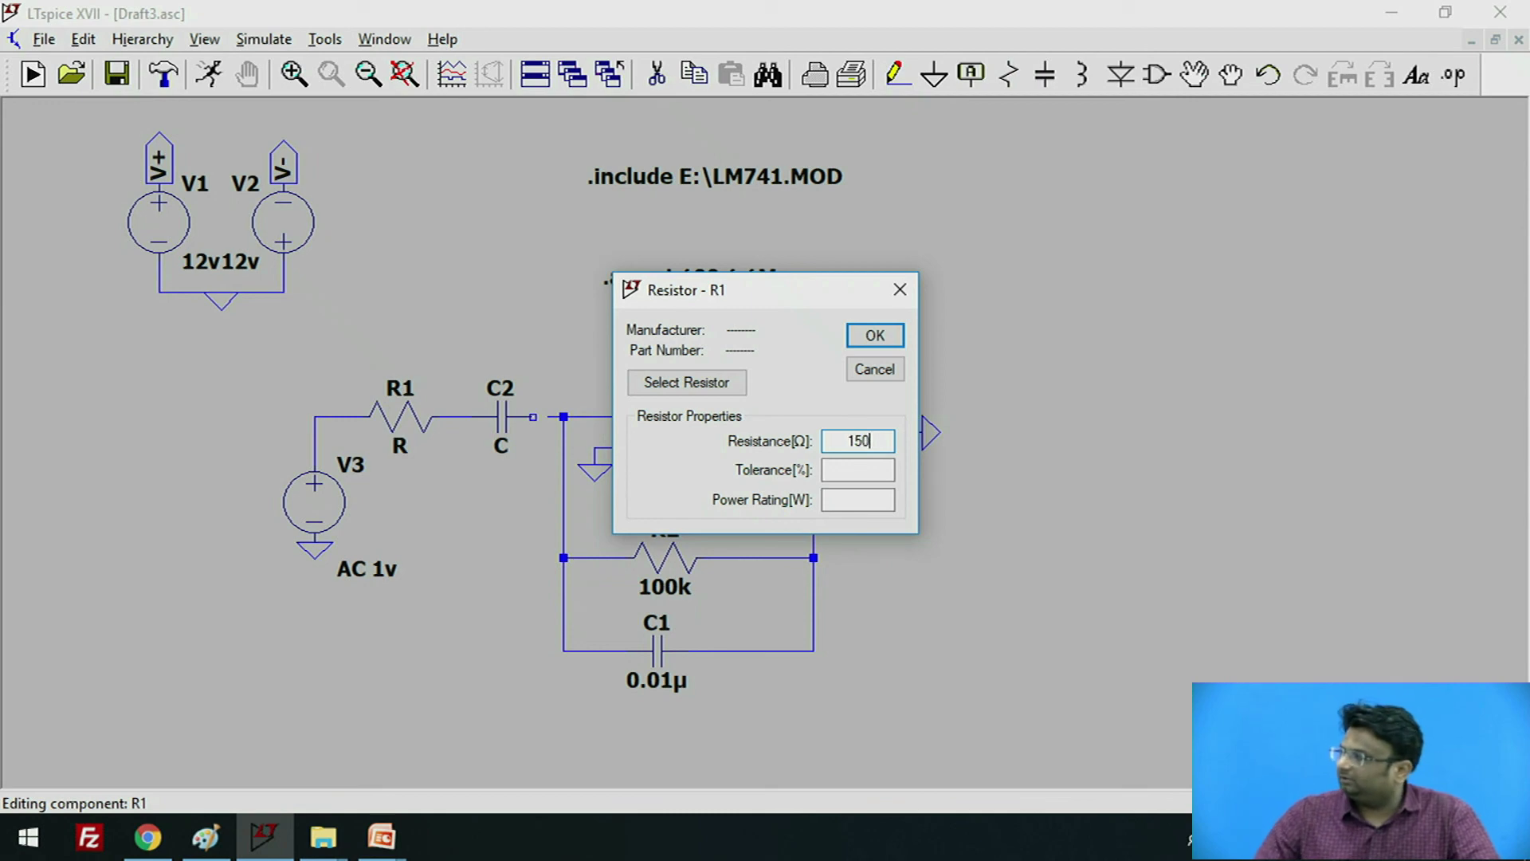
pyautogui.click(874, 334)
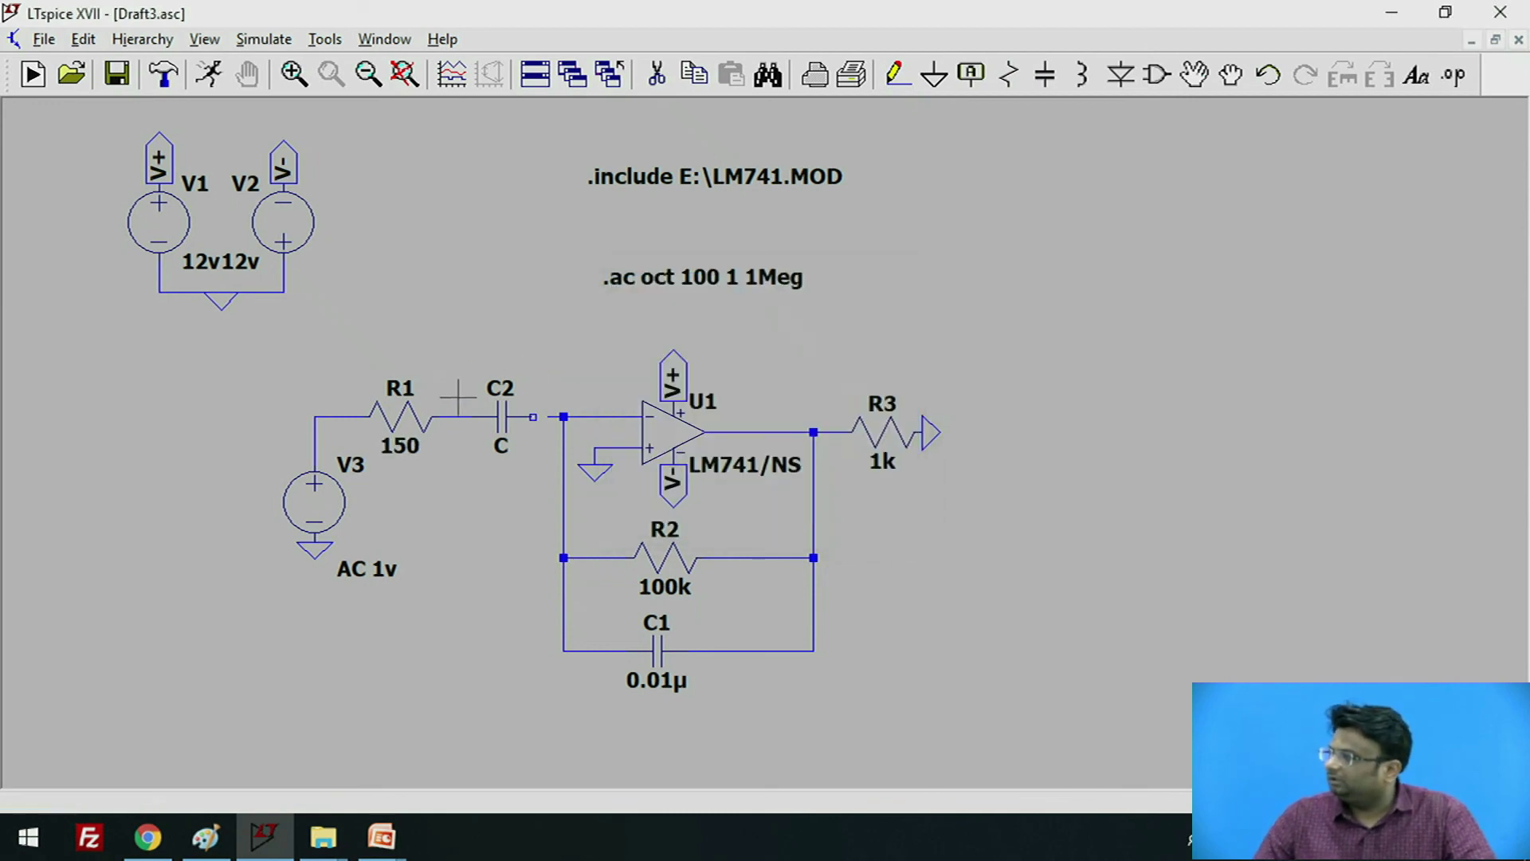
pyautogui.rightClick(500, 413)
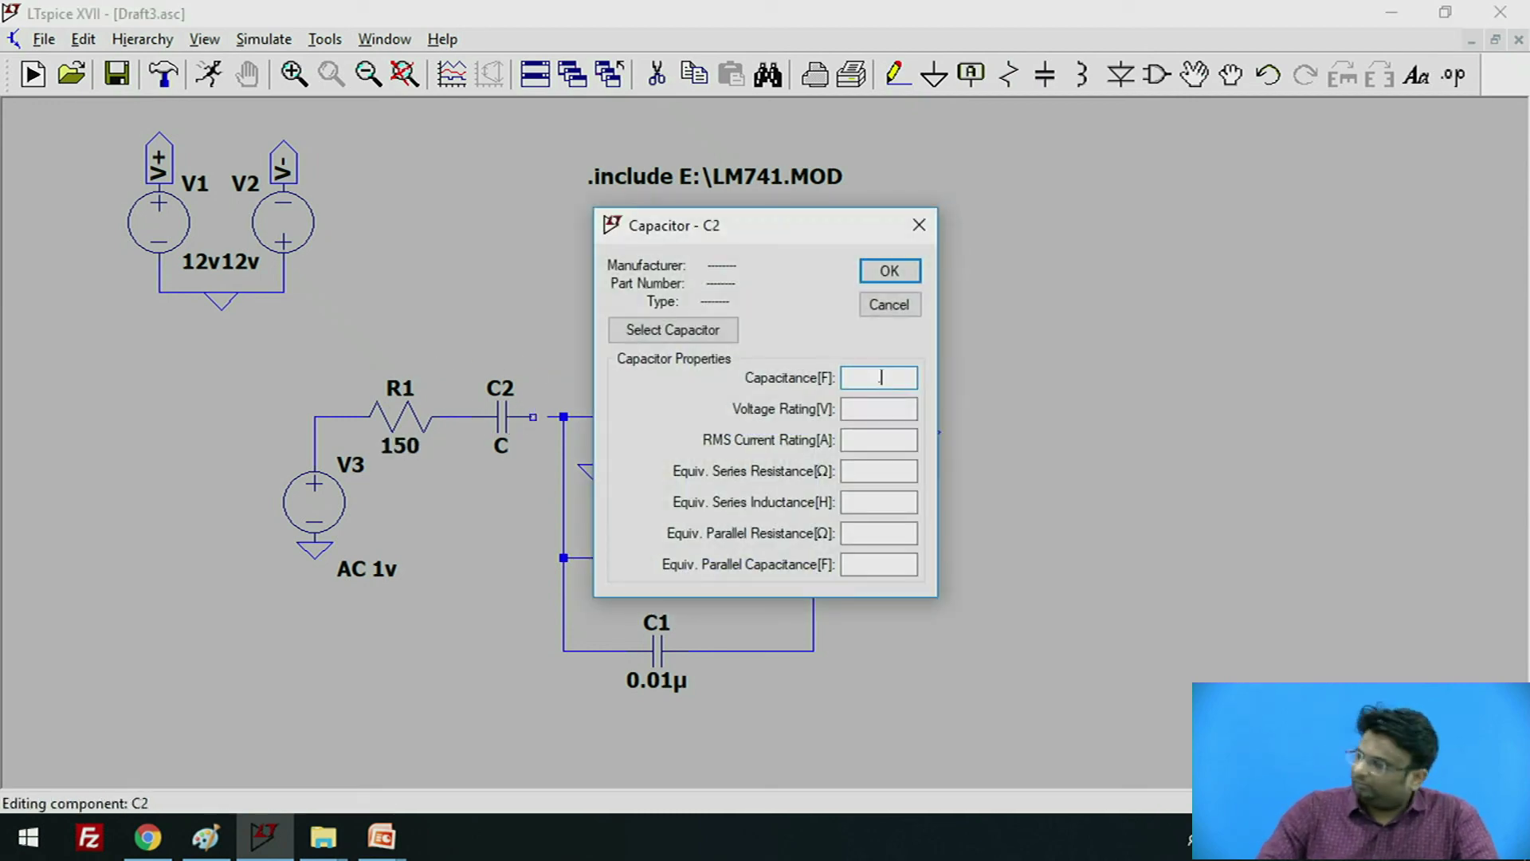
pyautogui.write('.01u')
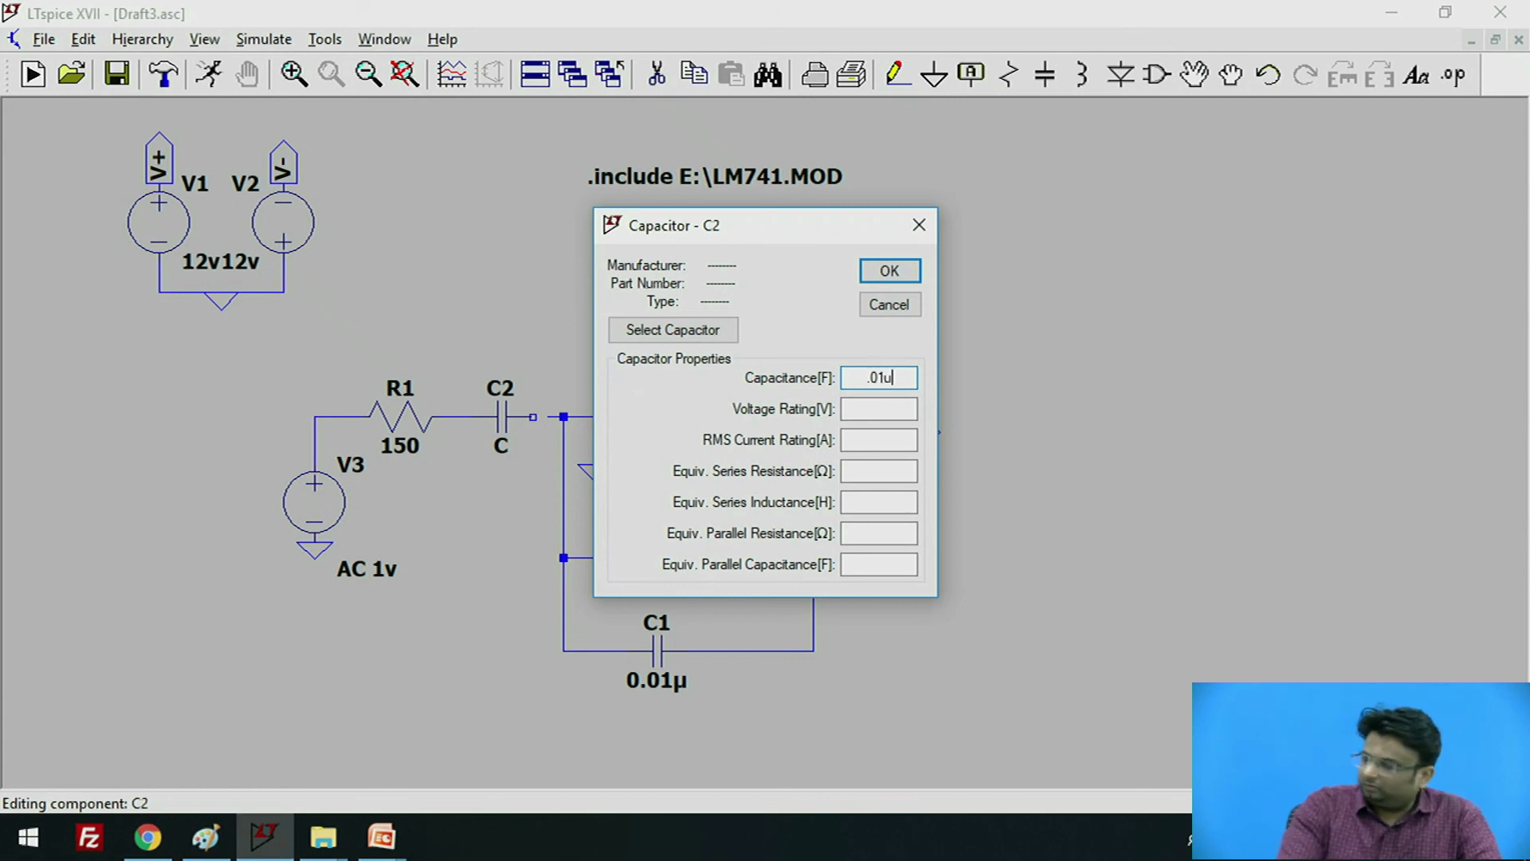
pyautogui.press('Return')
# Wire the free end of C2 to the op-amp's inverting input node
pyautogui.click(897, 75)
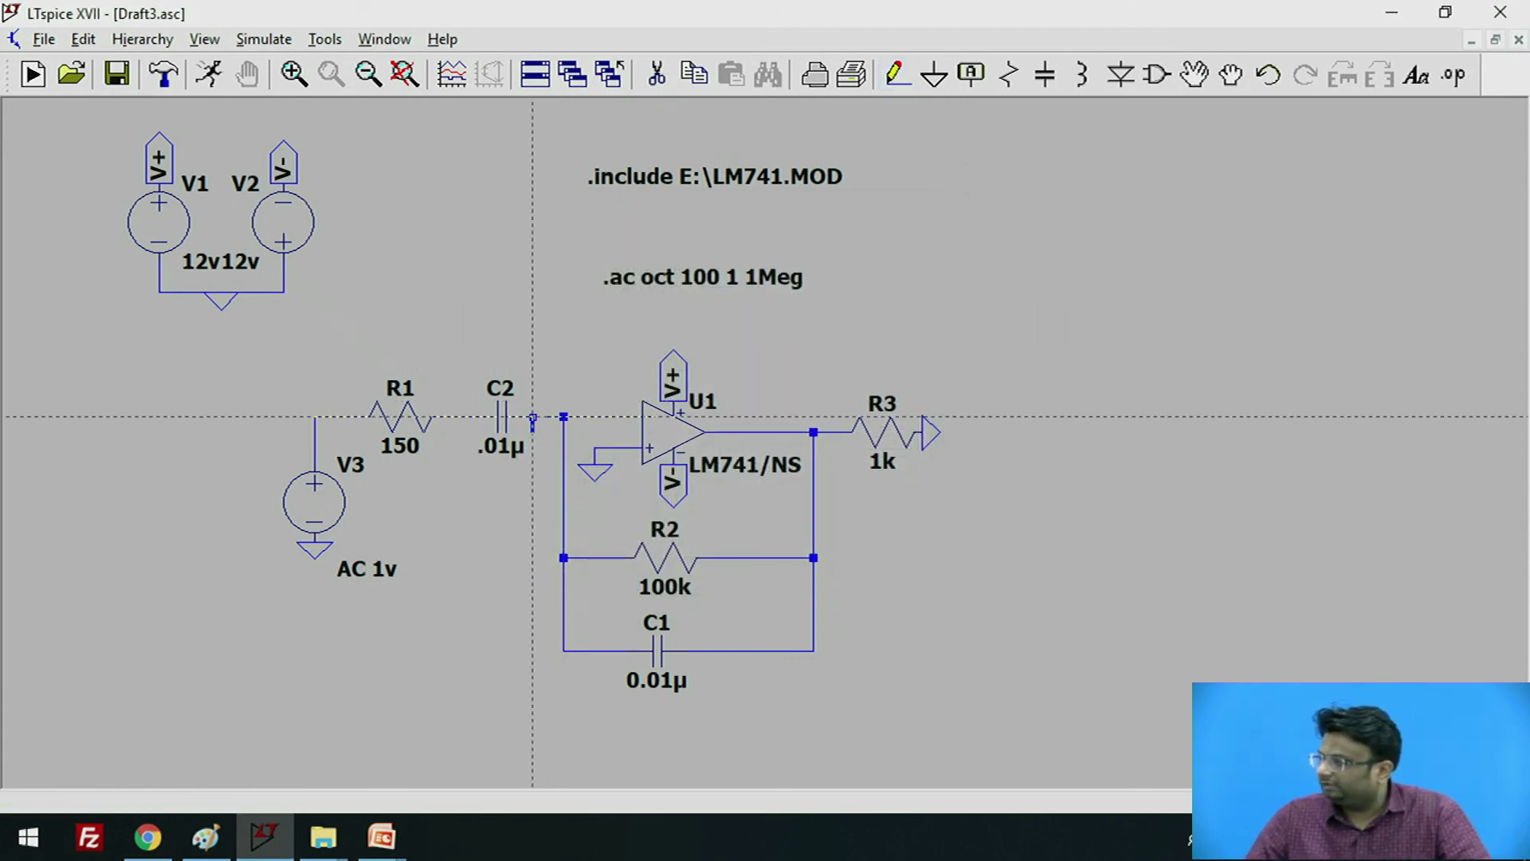
pyautogui.press('Escape')
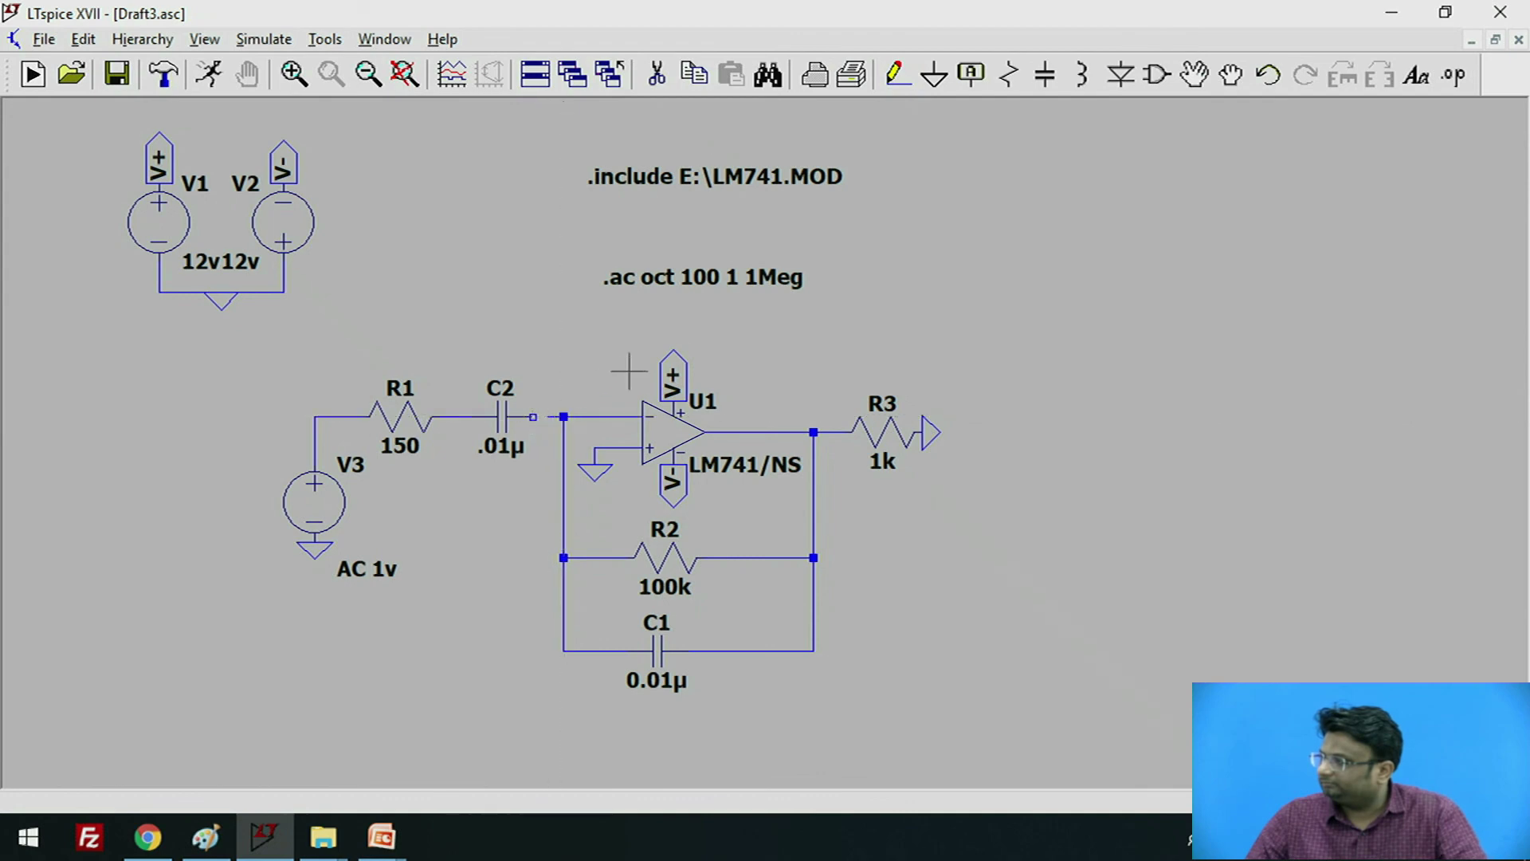
pyautogui.click(896, 74)
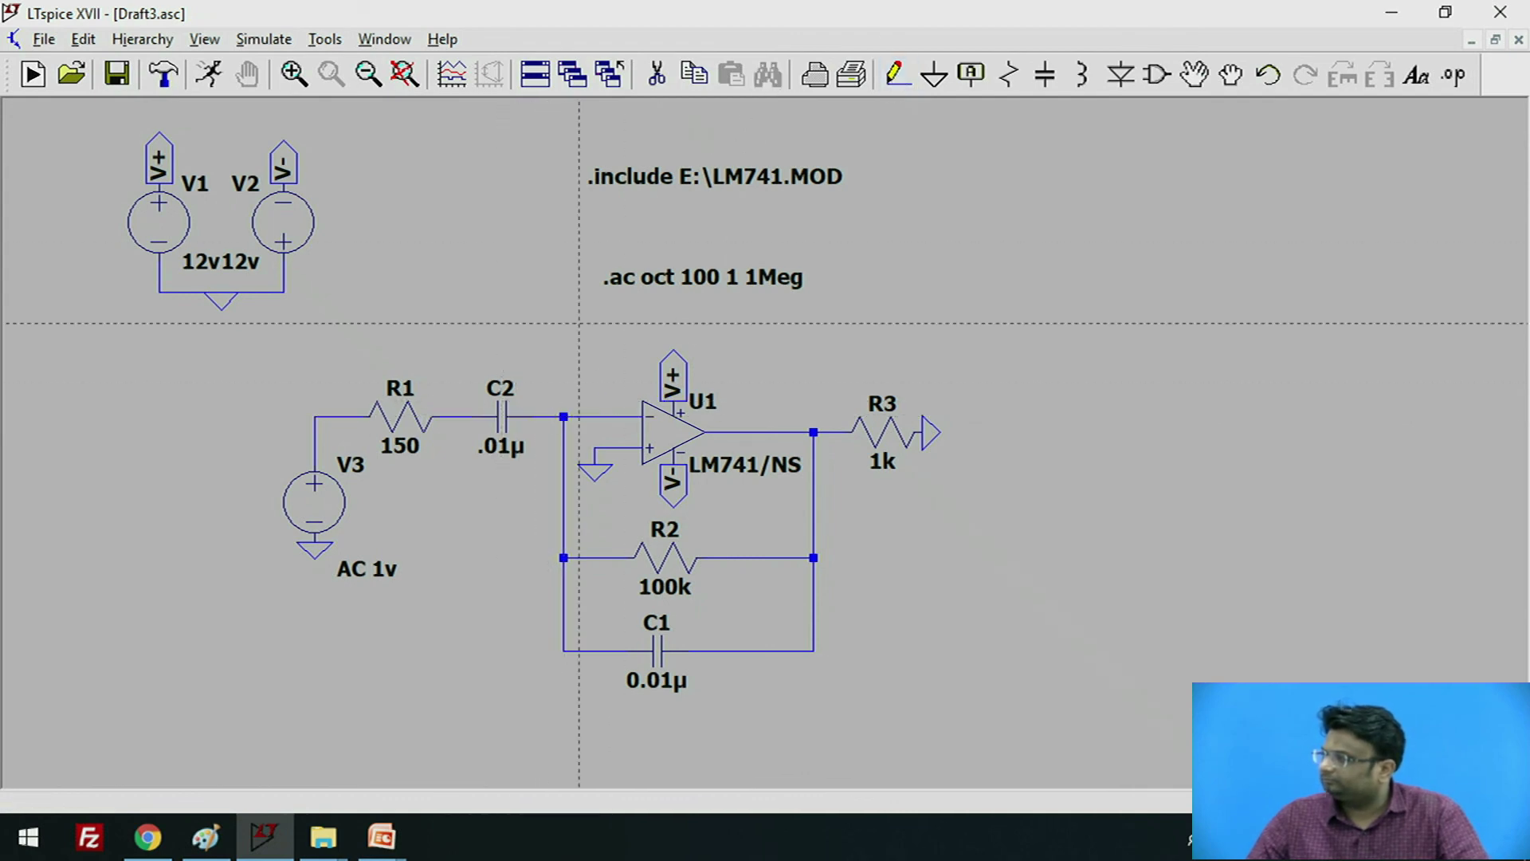
pyautogui.press('Escape')
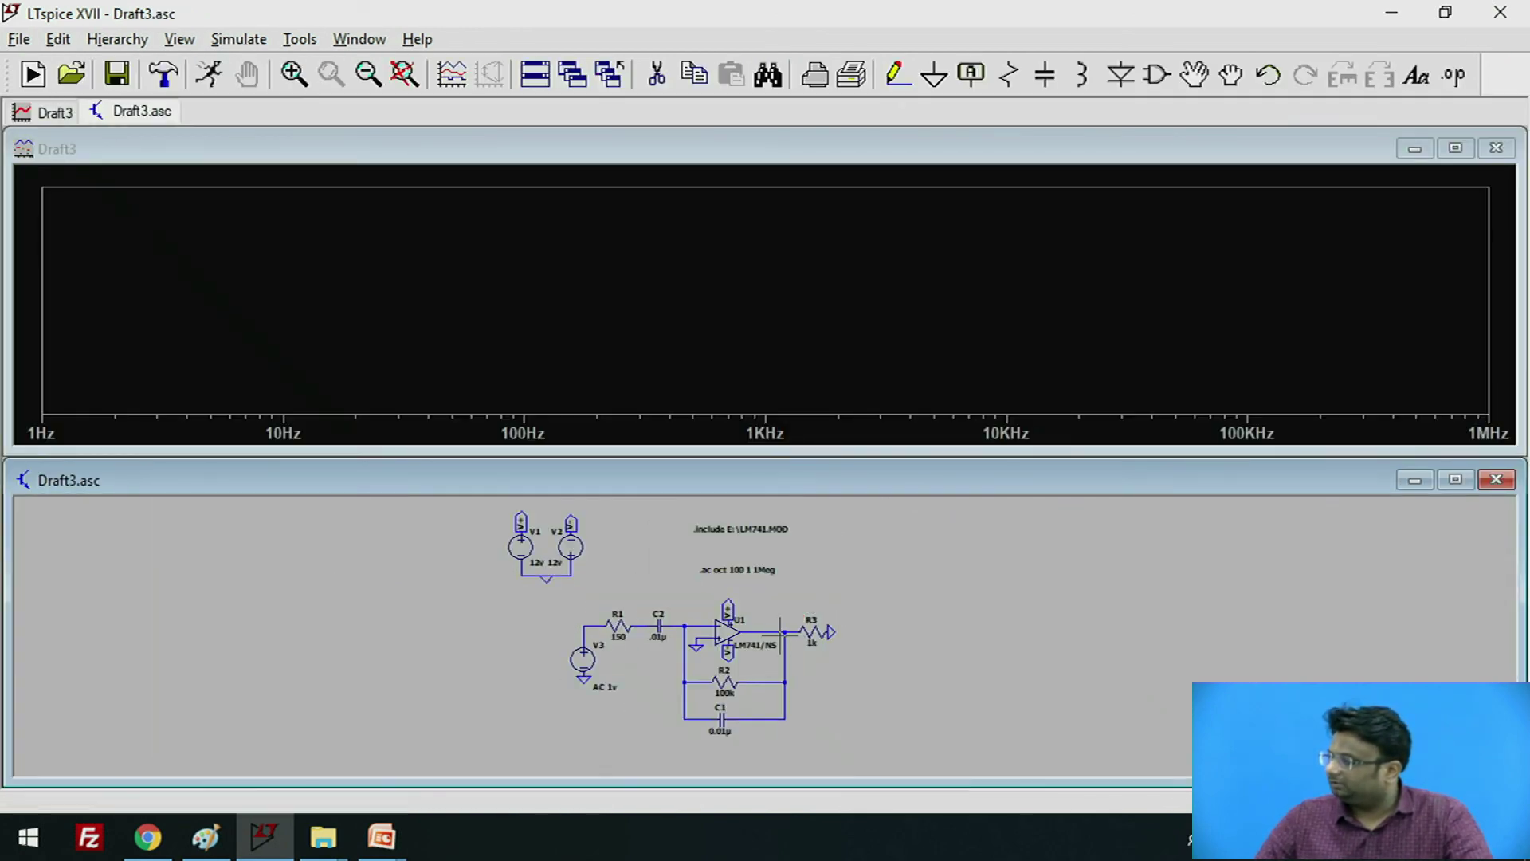
# Run the AC analysis to plot the frequency response at the op-amp output, and close the plot to return to the full schematic
pyautogui.scroll(3, 779, 632)
pyautogui.click(763, 635)
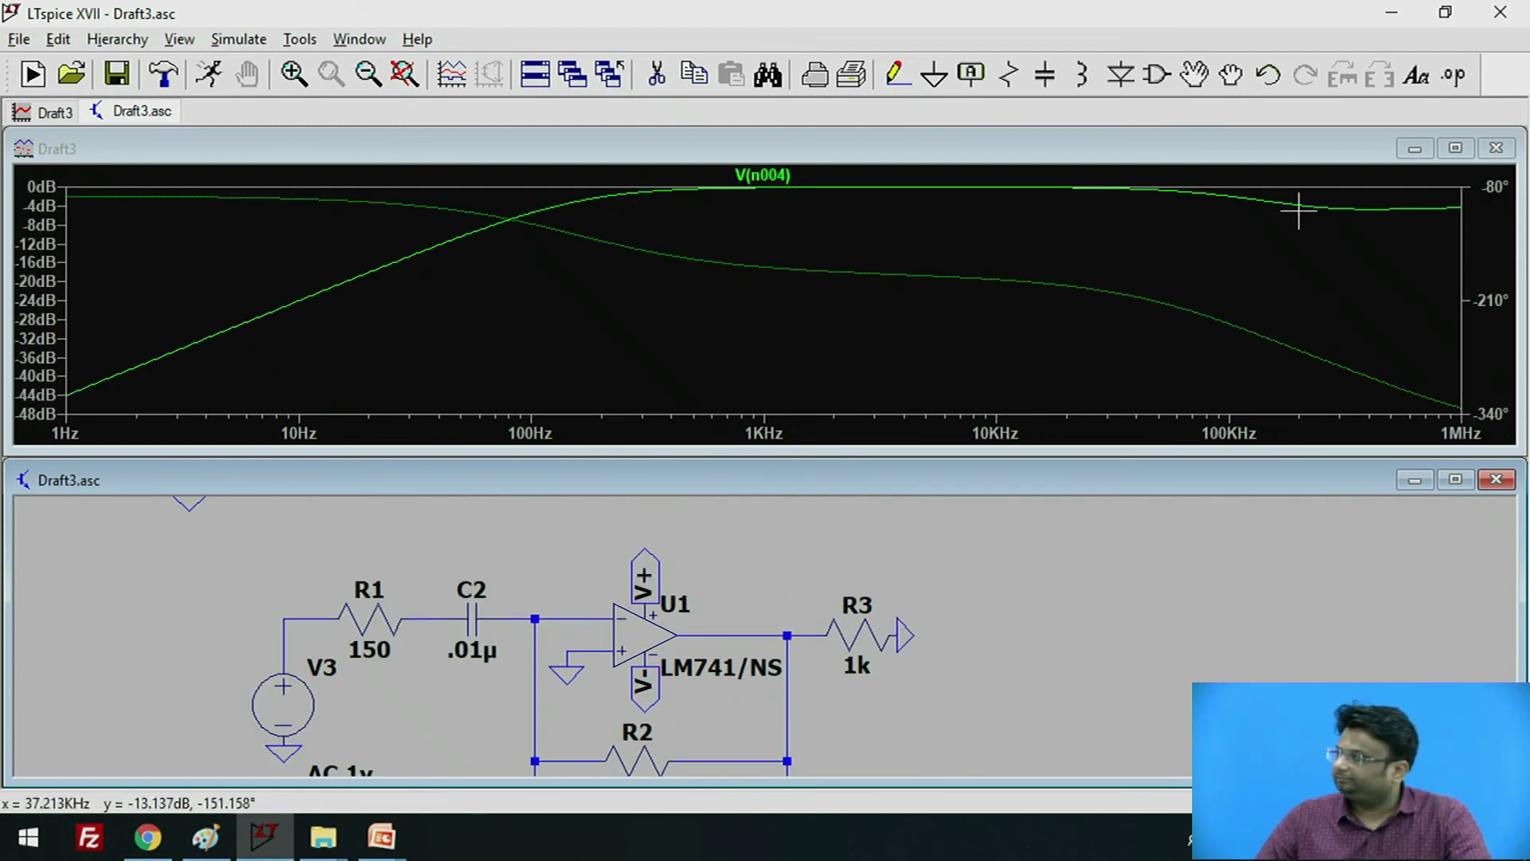
pyautogui.click(1496, 148)
pyautogui.doubleClick(847, 452)
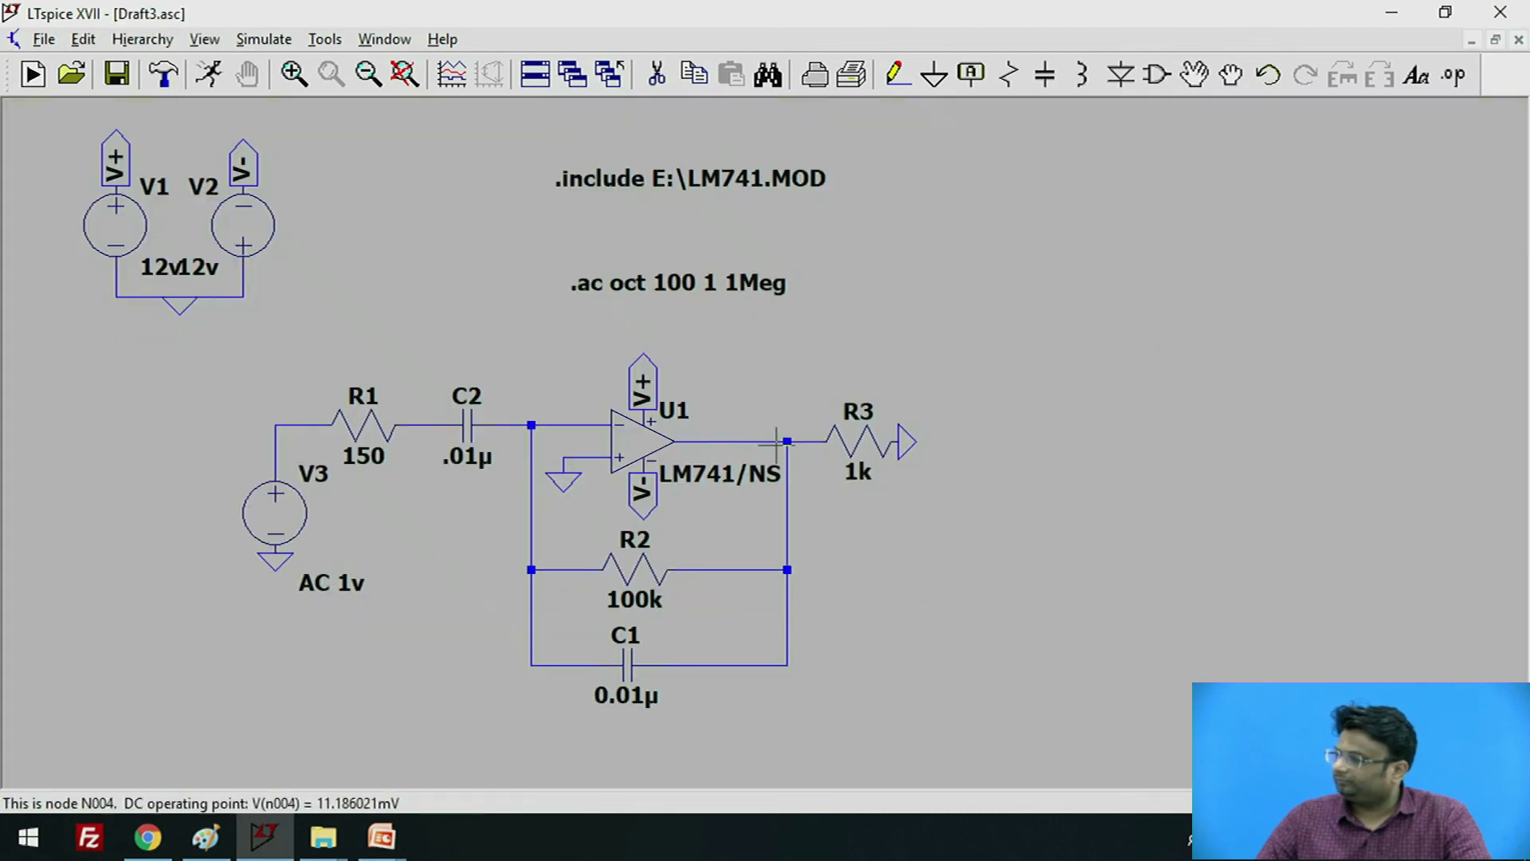